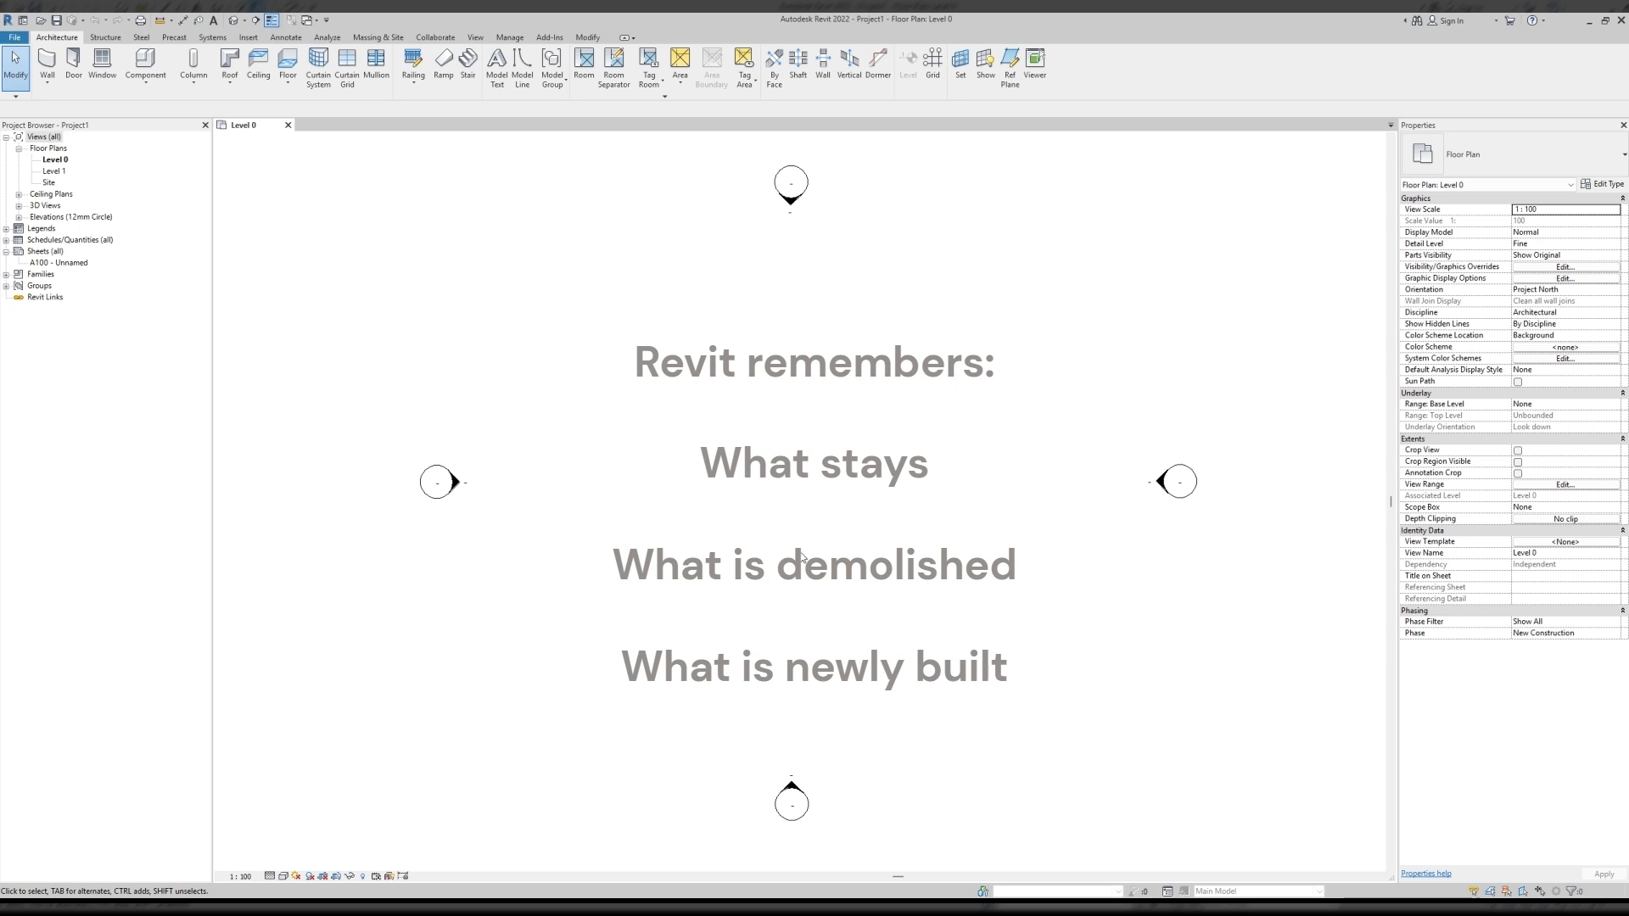
Draw a rectangular loop of walls about 5900 mm wide and 5800 mm deep in the centre of the Level 0 plan.
key(w)
key(a)
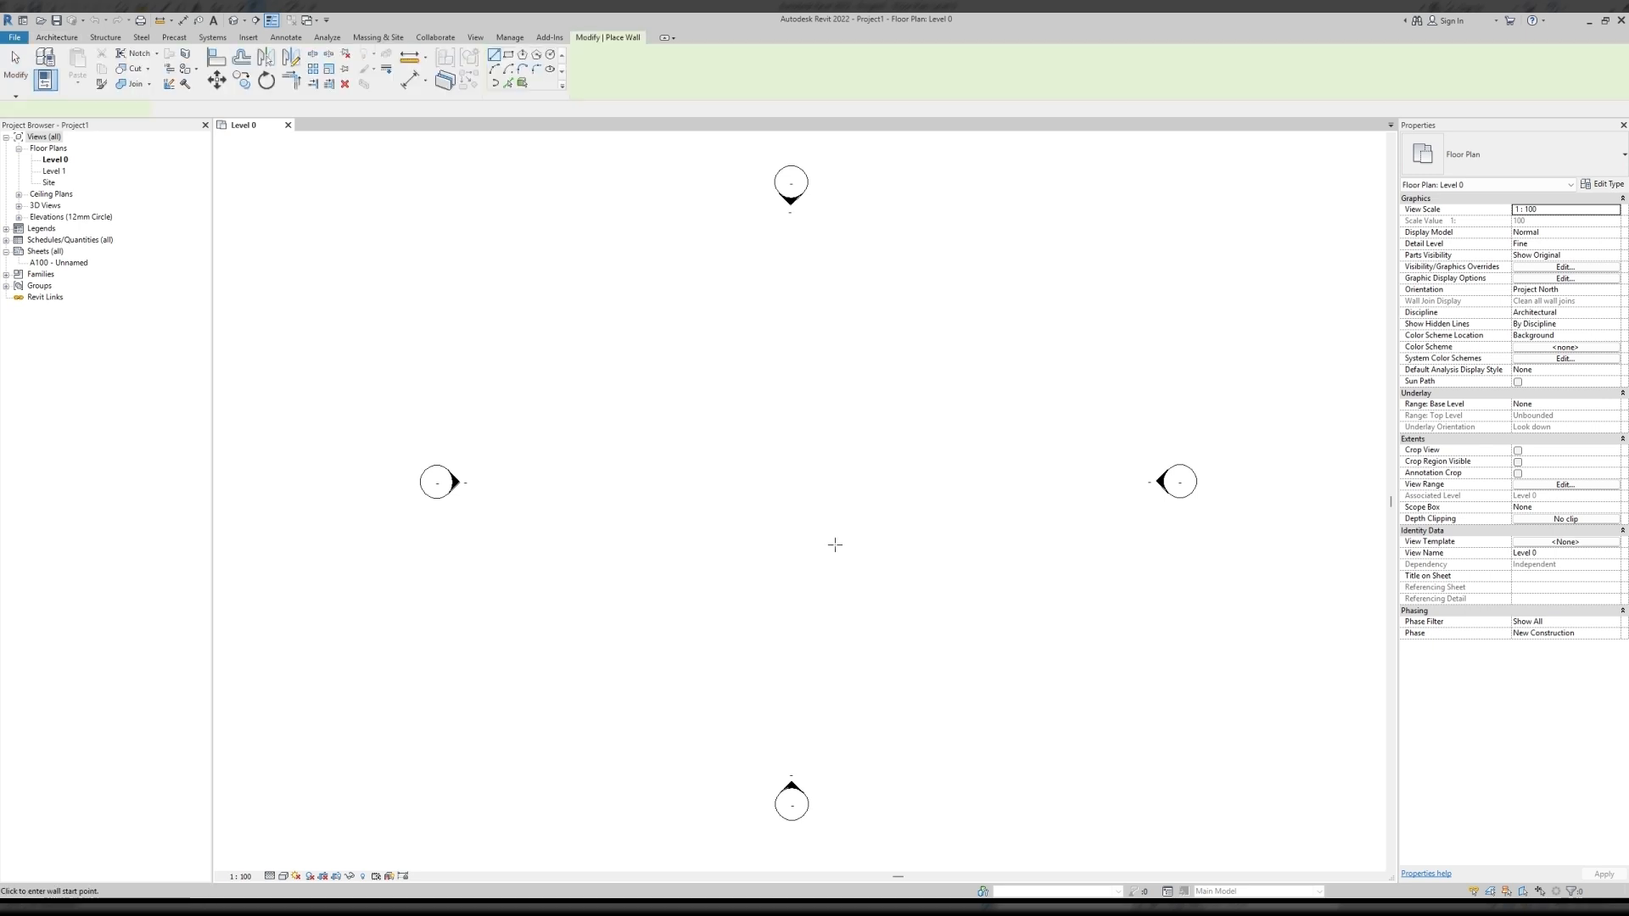
click(700, 404)
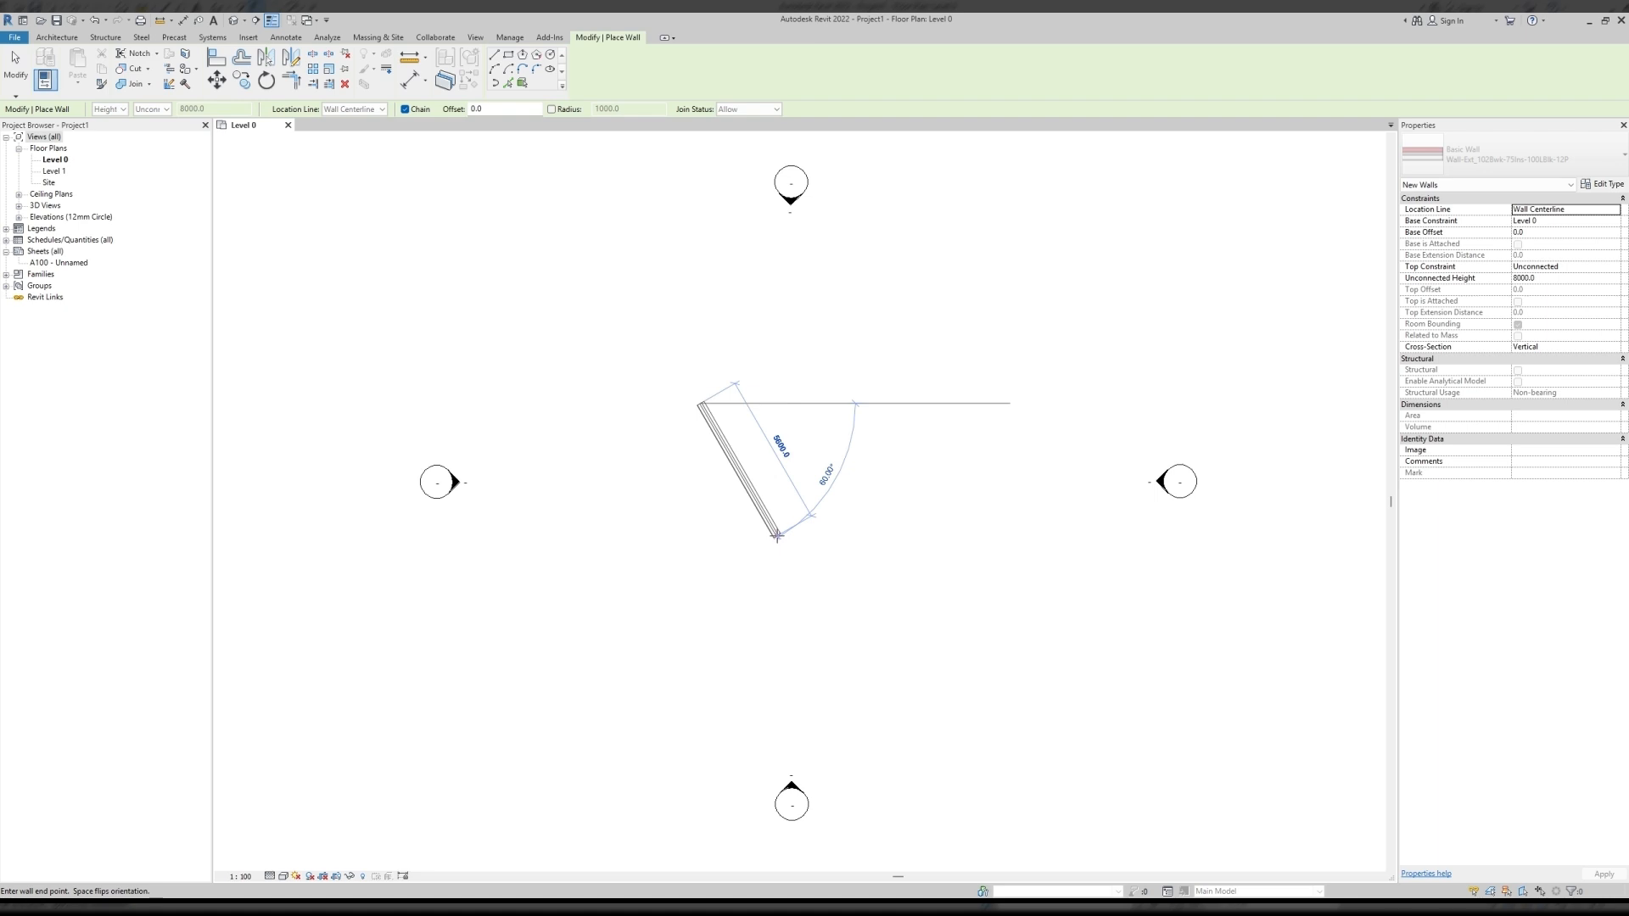
click(508, 55)
click(690, 370)
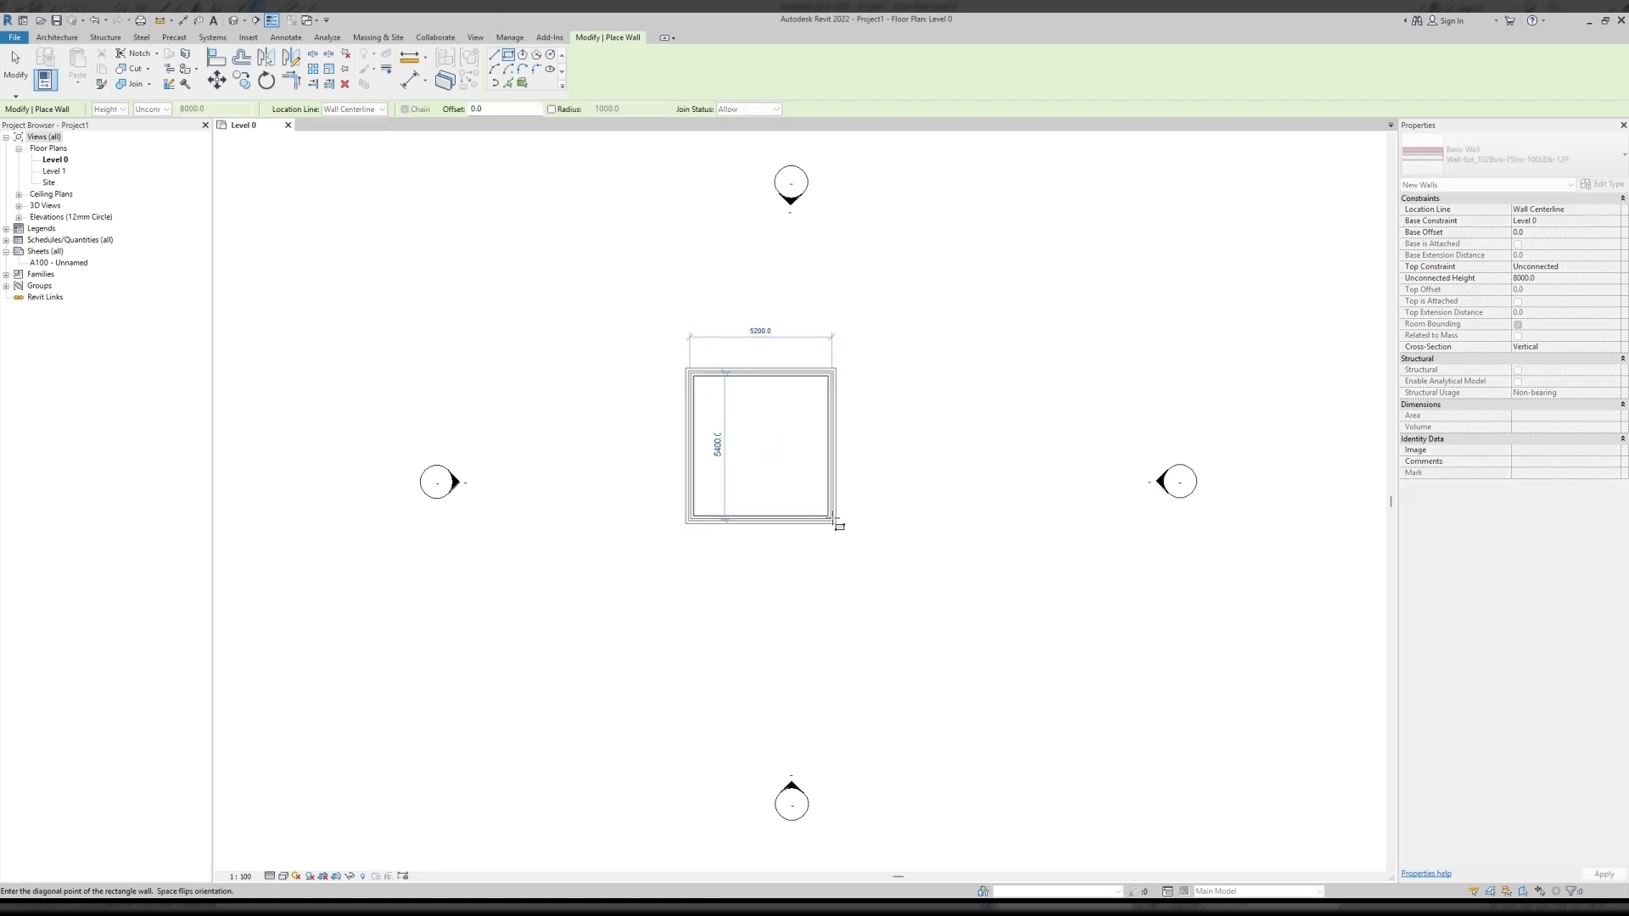
click(853, 534)
key(Escape)
key(Escape)
Examine the Phase Created and Phase Demolished properties of the four walls and open the project's phase settings.
drag(639, 331, 902, 570)
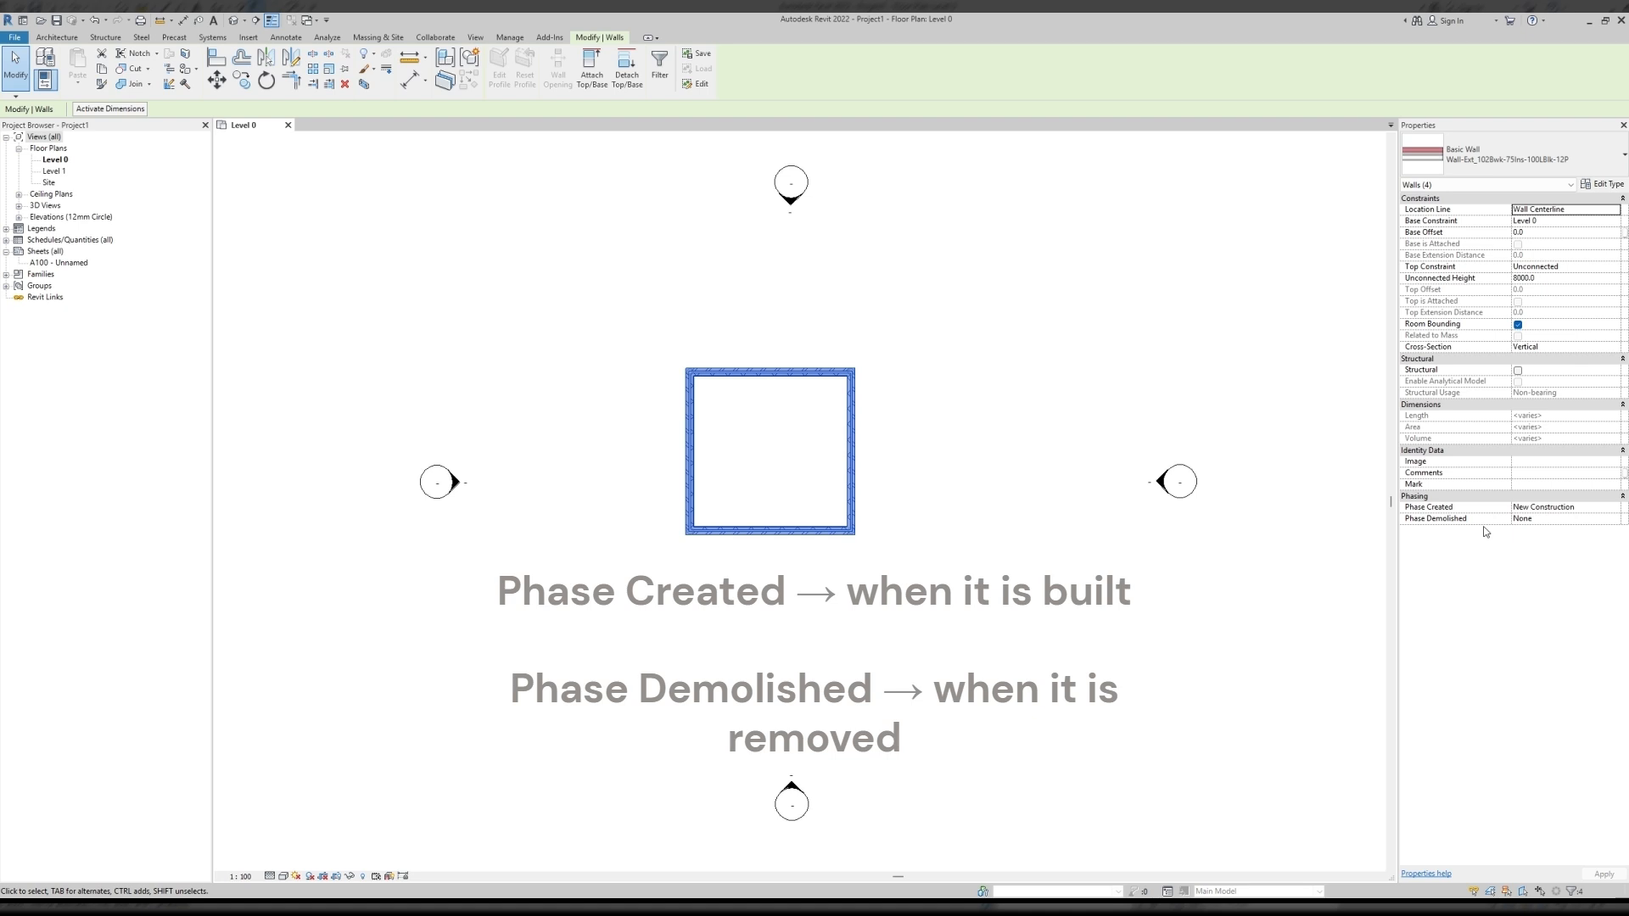
click(814, 599)
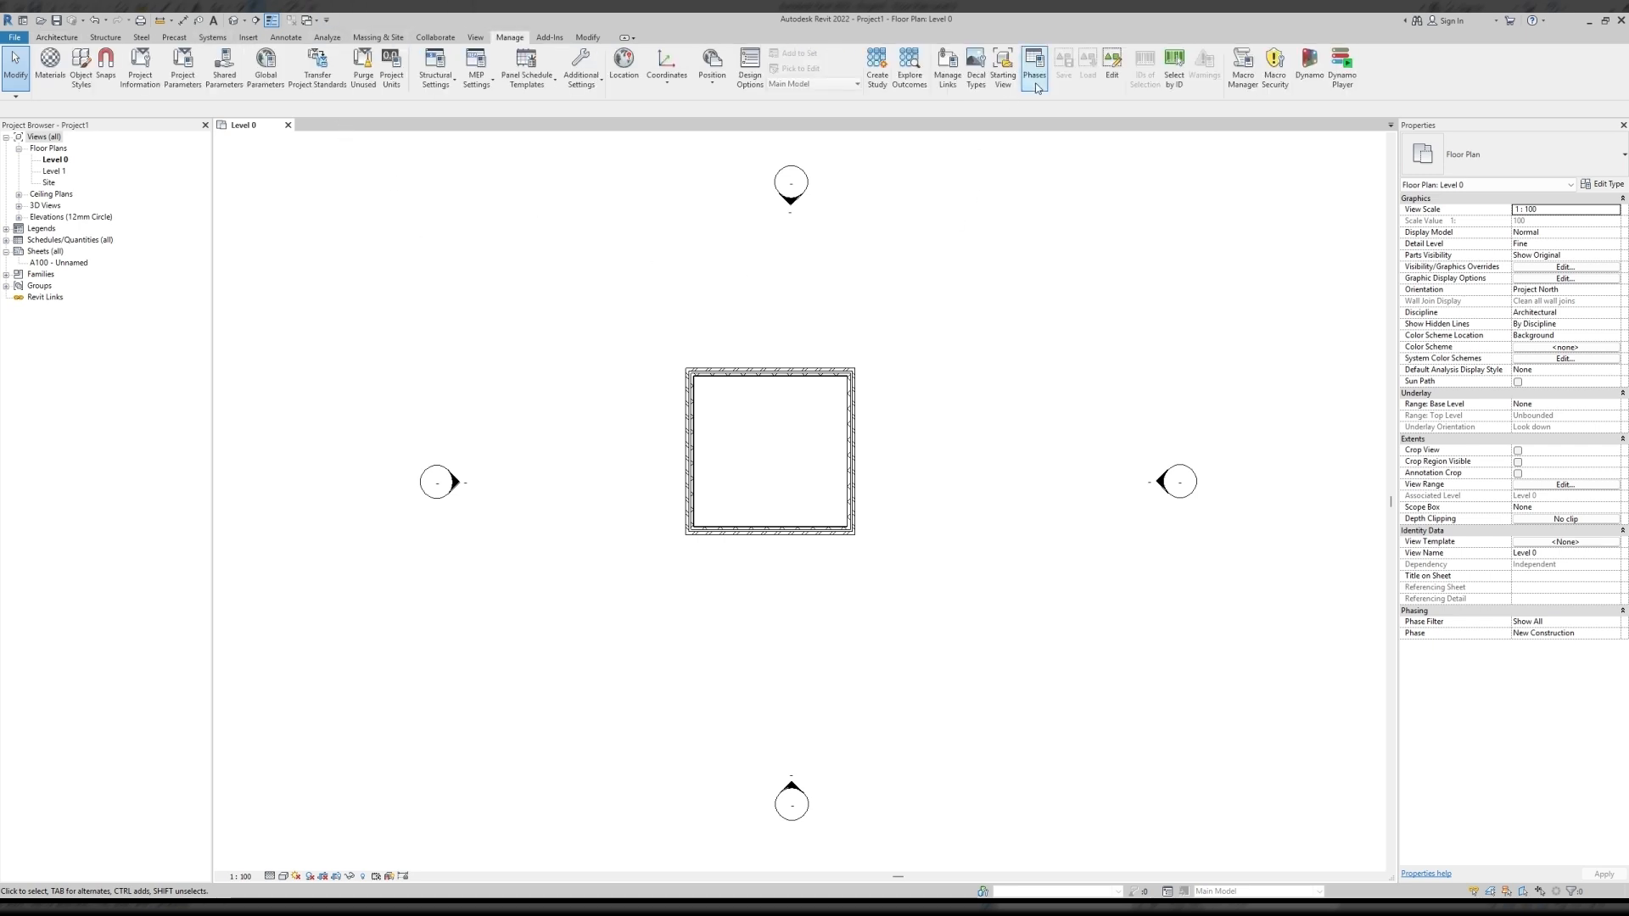
click(1035, 68)
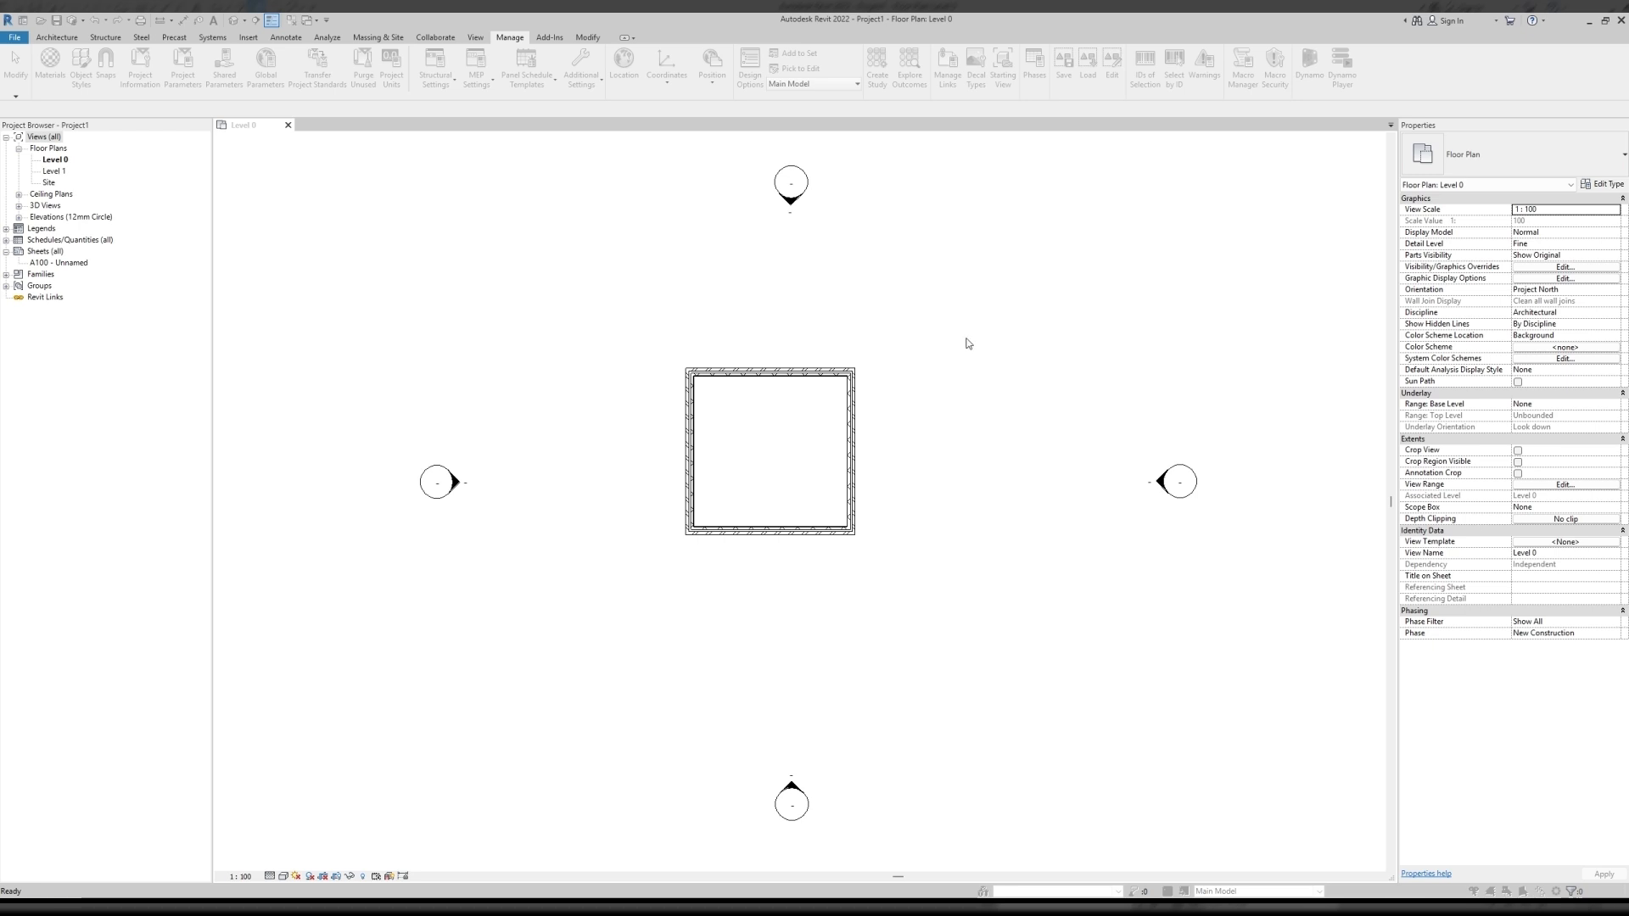
Set Phase Created to Existing for the upper and right-hand walls of the rectangle.
drag(880, 321, 809, 431)
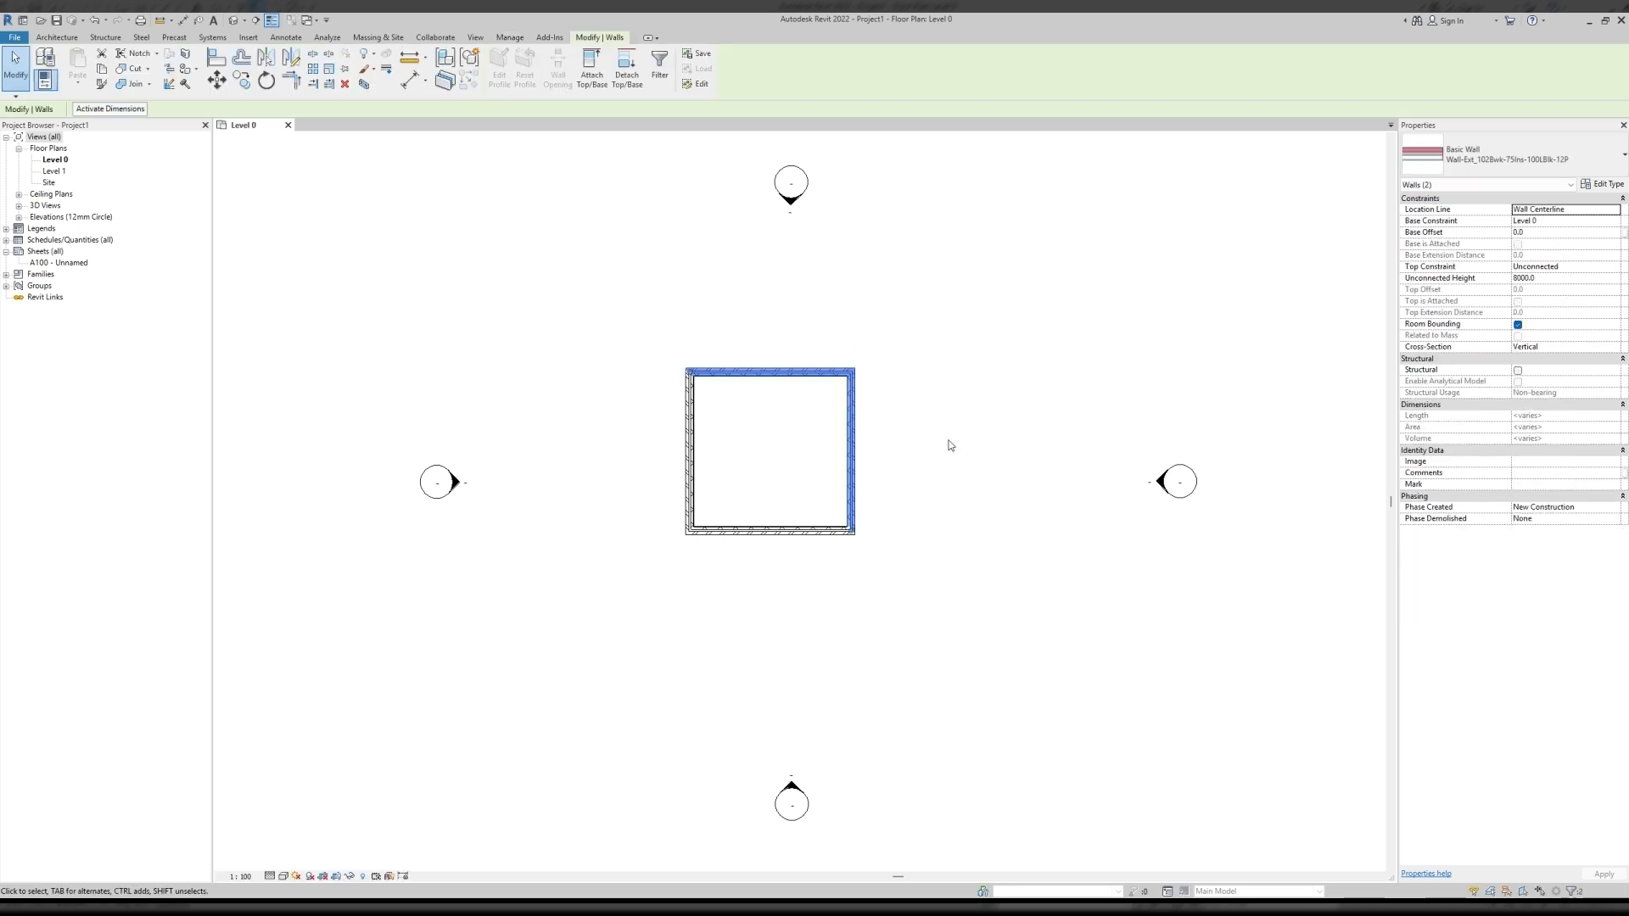
click(1611, 510)
click(1550, 518)
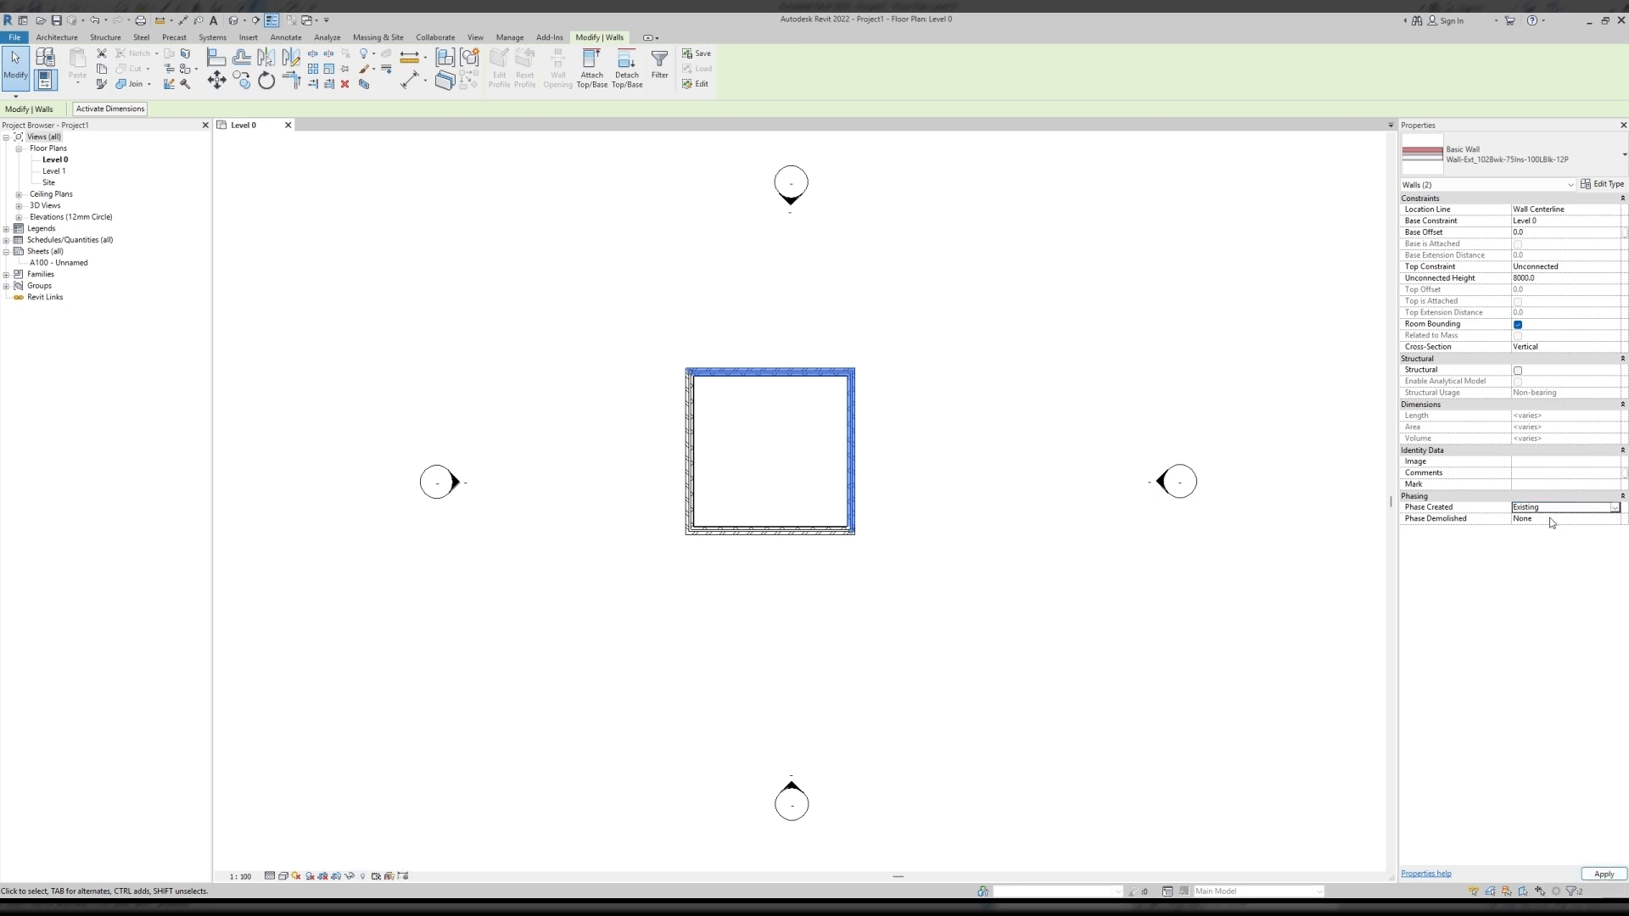
click(1122, 488)
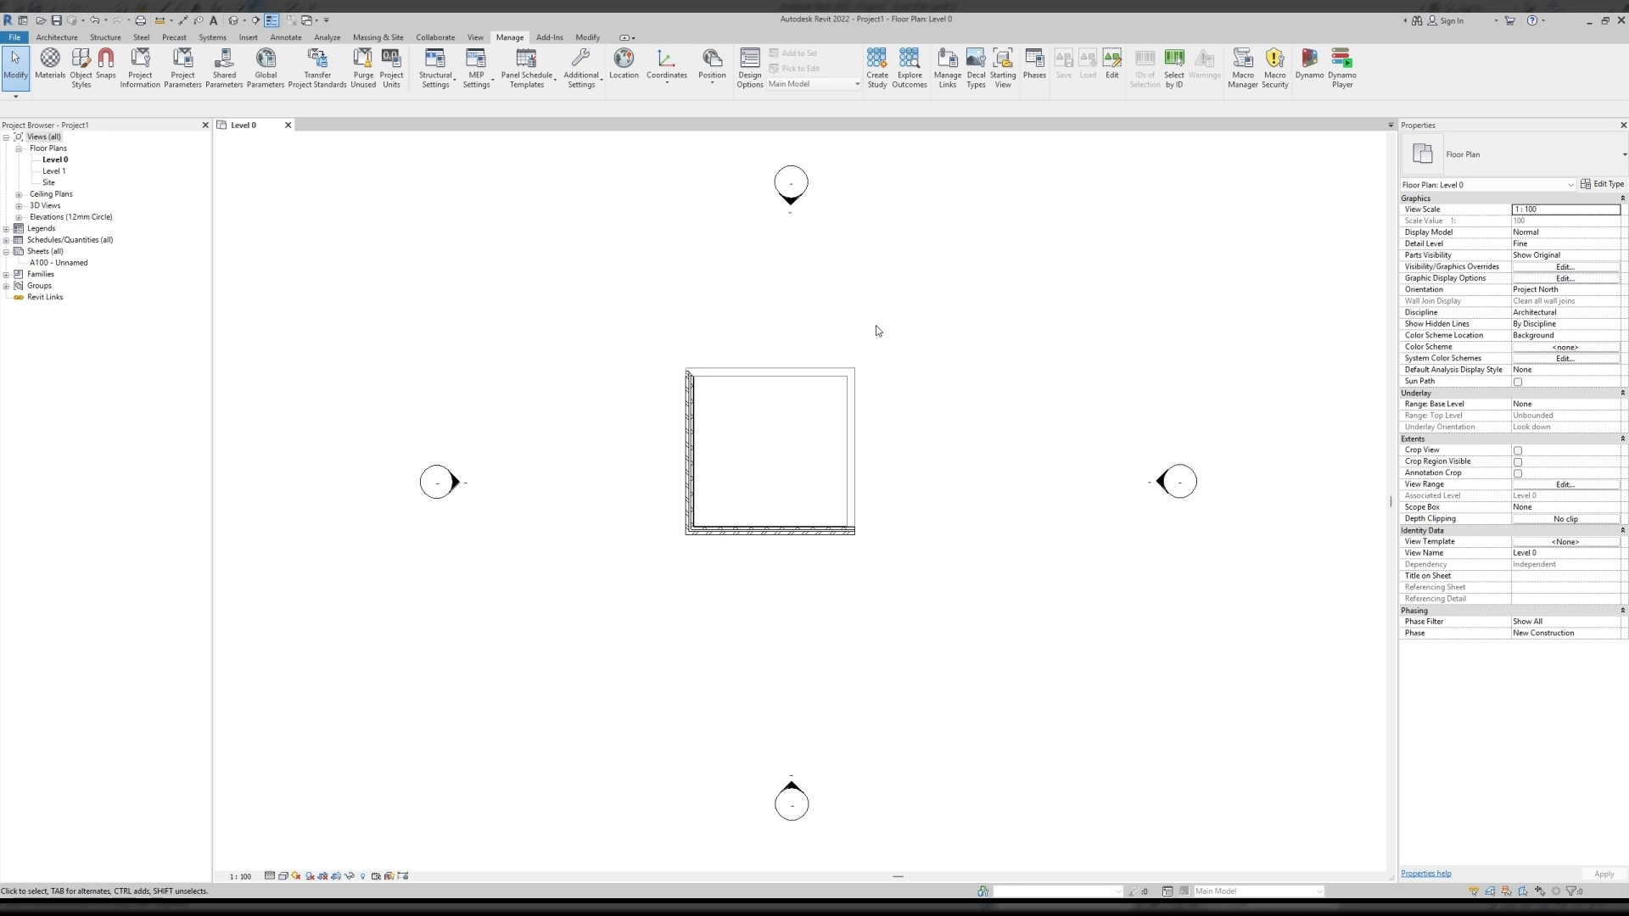
Compare the phase properties of the upper and right-hand walls with those of the left-hand and lower walls.
drag(891, 336, 811, 429)
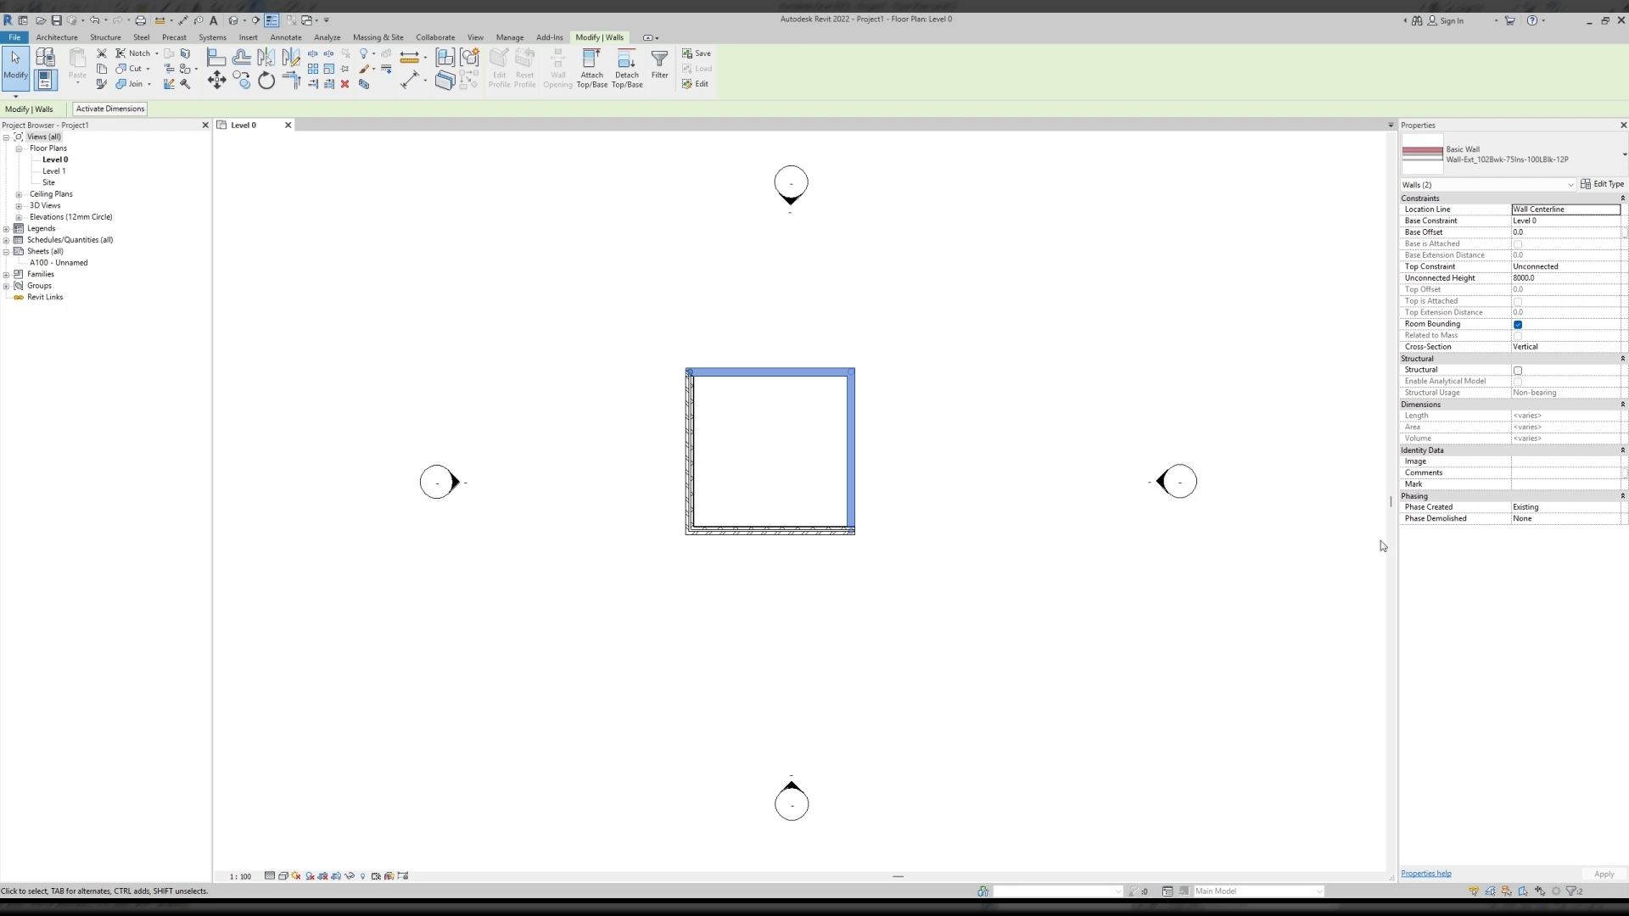
click(806, 637)
drag(719, 460, 680, 555)
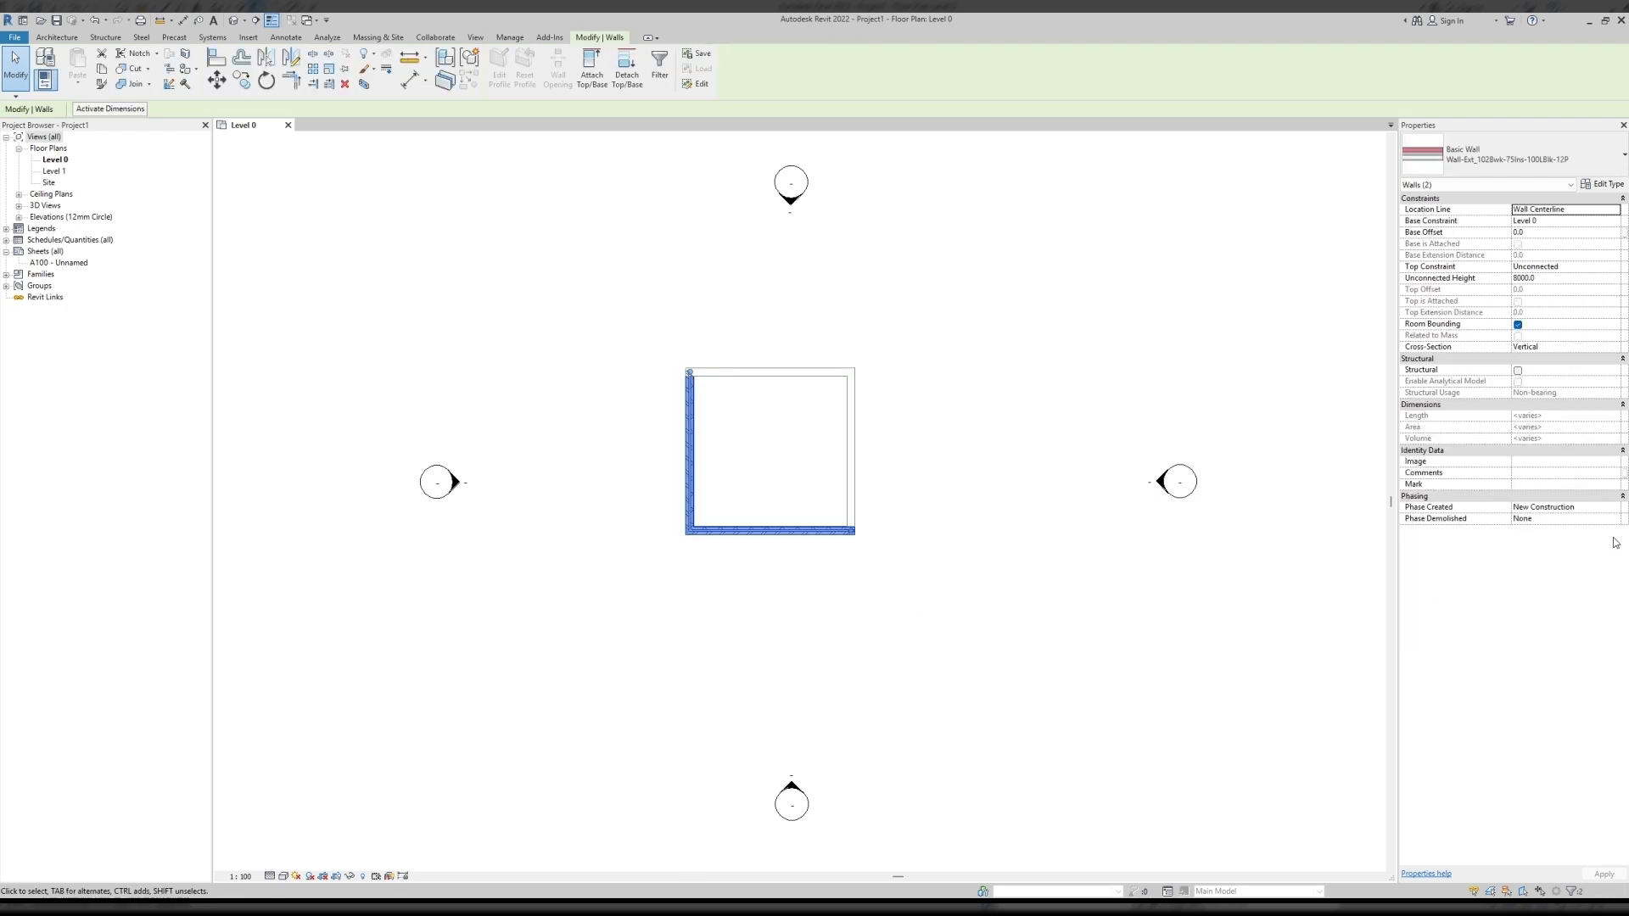
click(1005, 568)
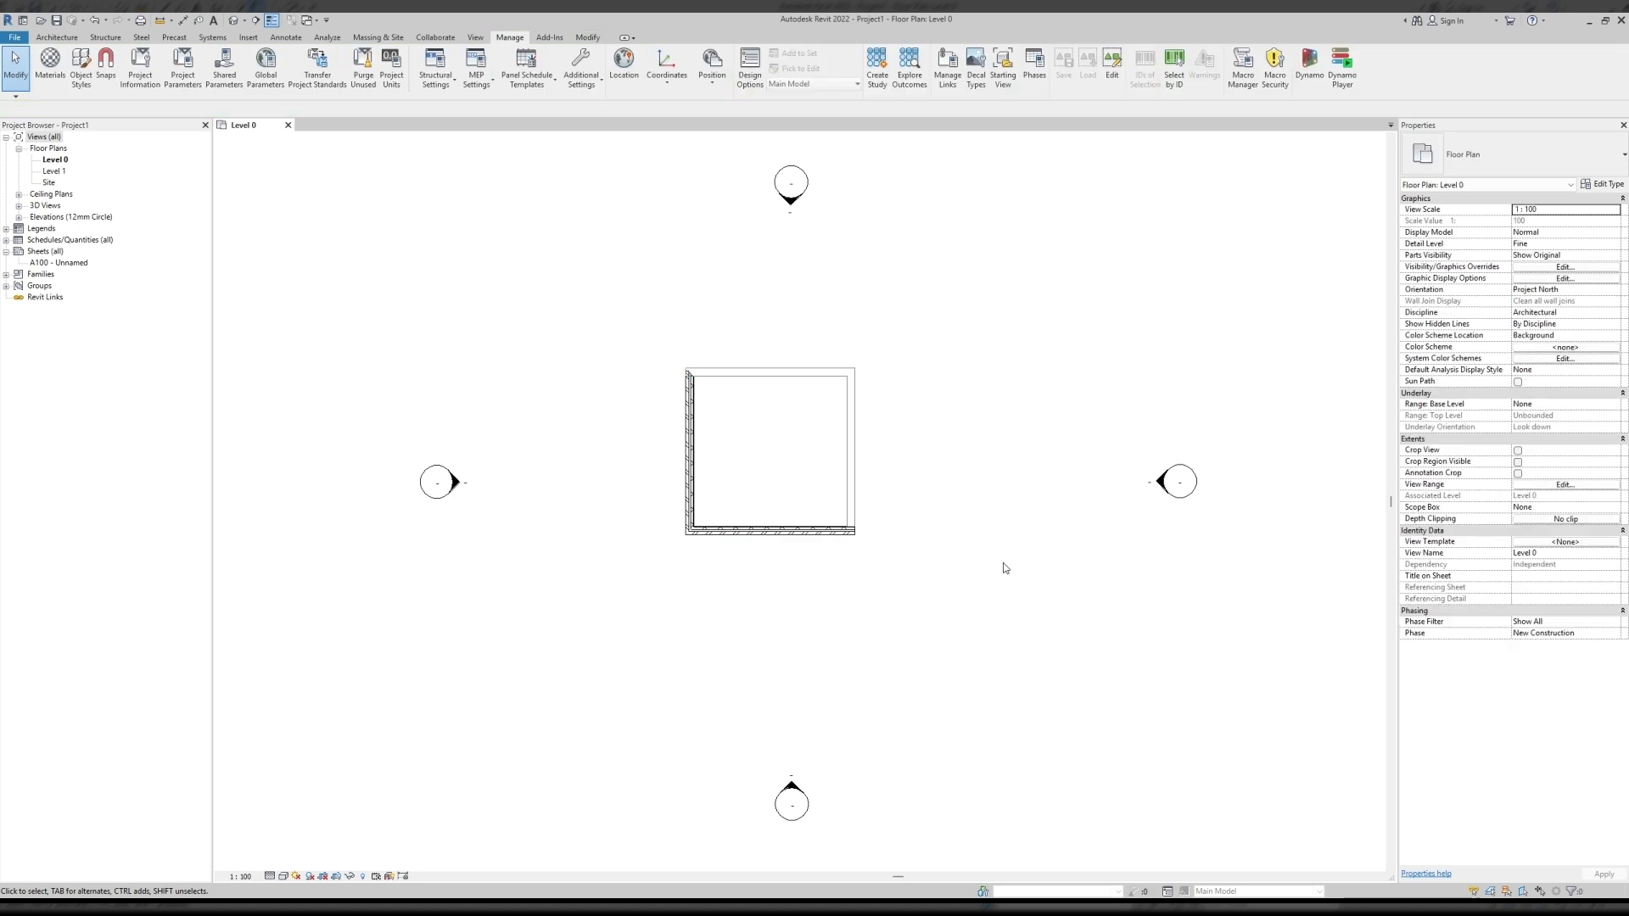
Set Phase Created to Existing for all four walls of the rectangle and check the selection.
drag(899, 332, 657, 577)
click(1570, 507)
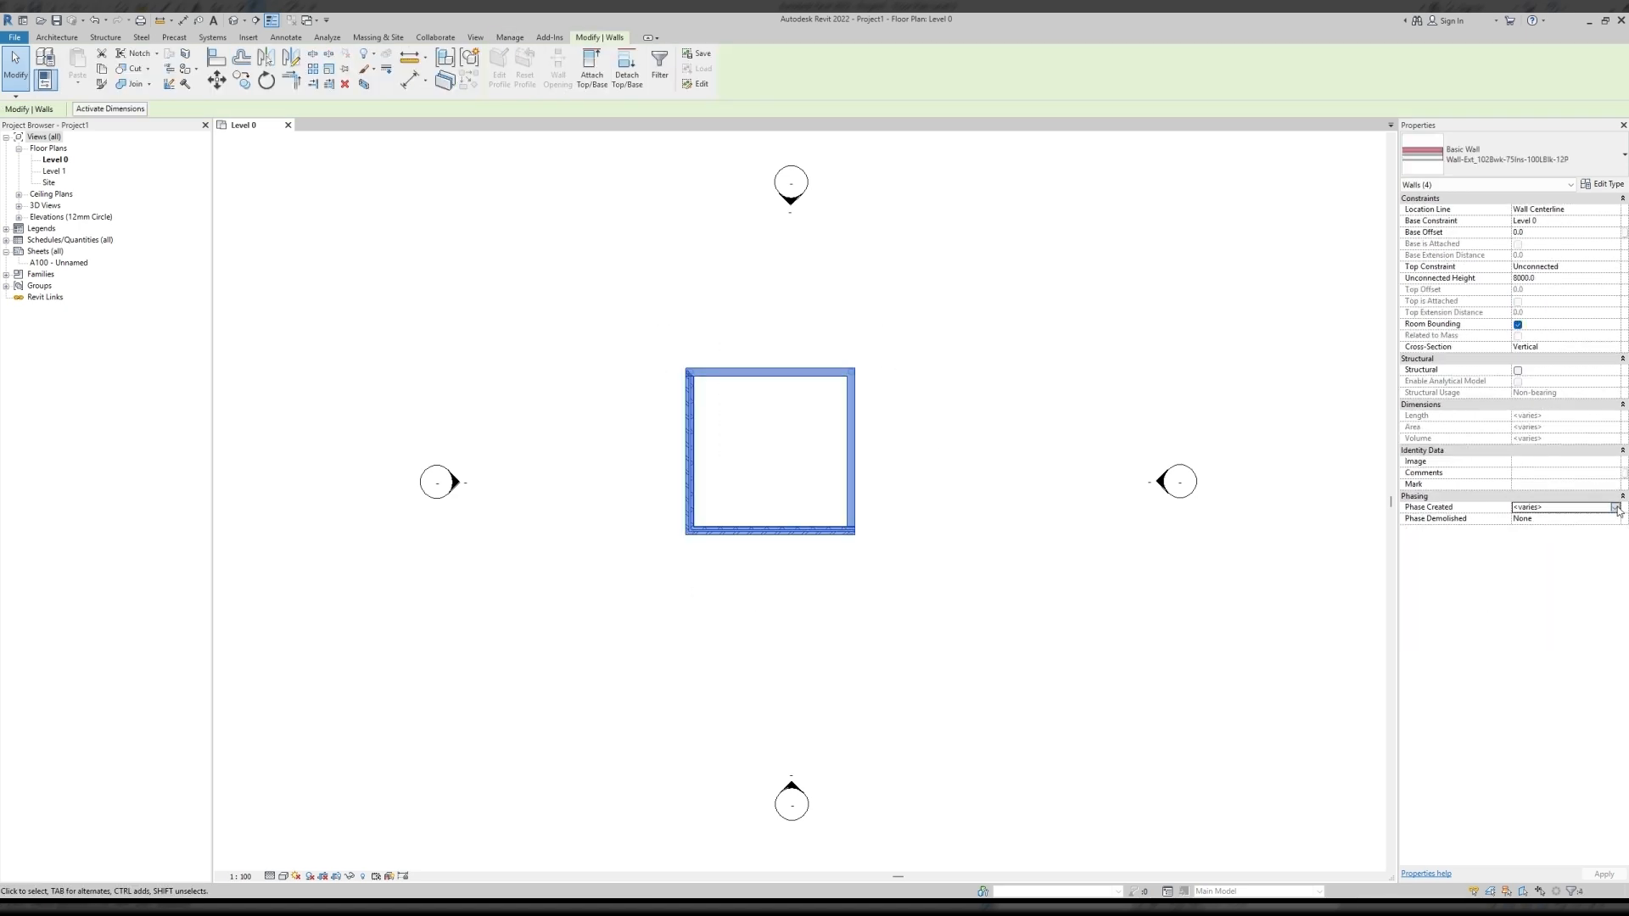
click(1574, 521)
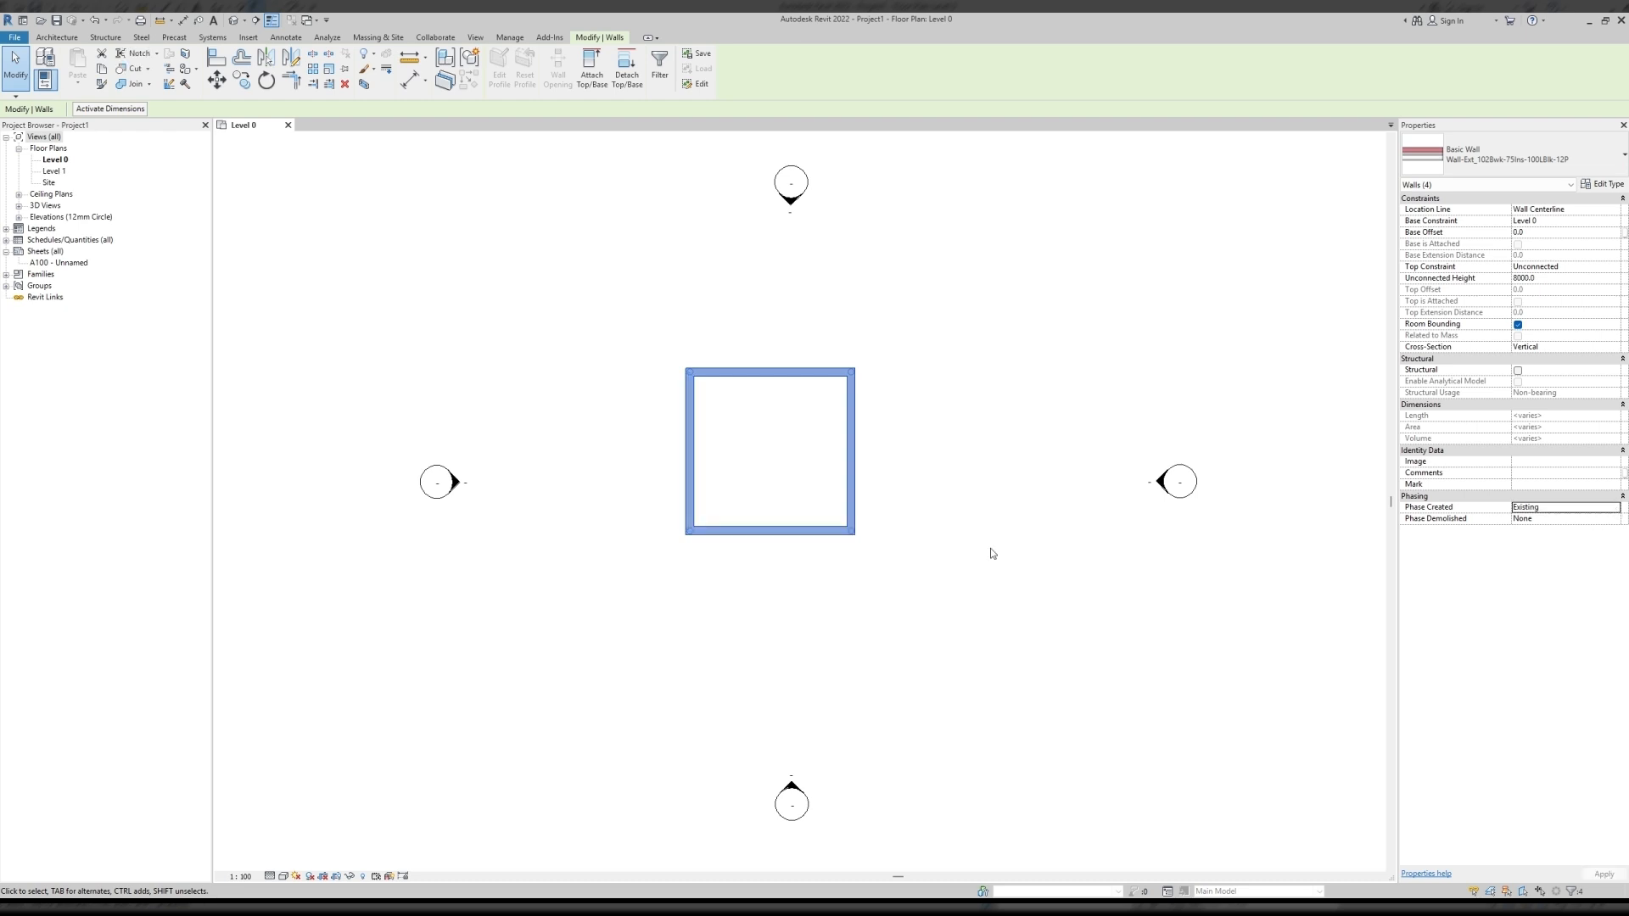
click(988, 551)
drag(930, 307, 622, 578)
click(622, 578)
drag(921, 582, 577, 267)
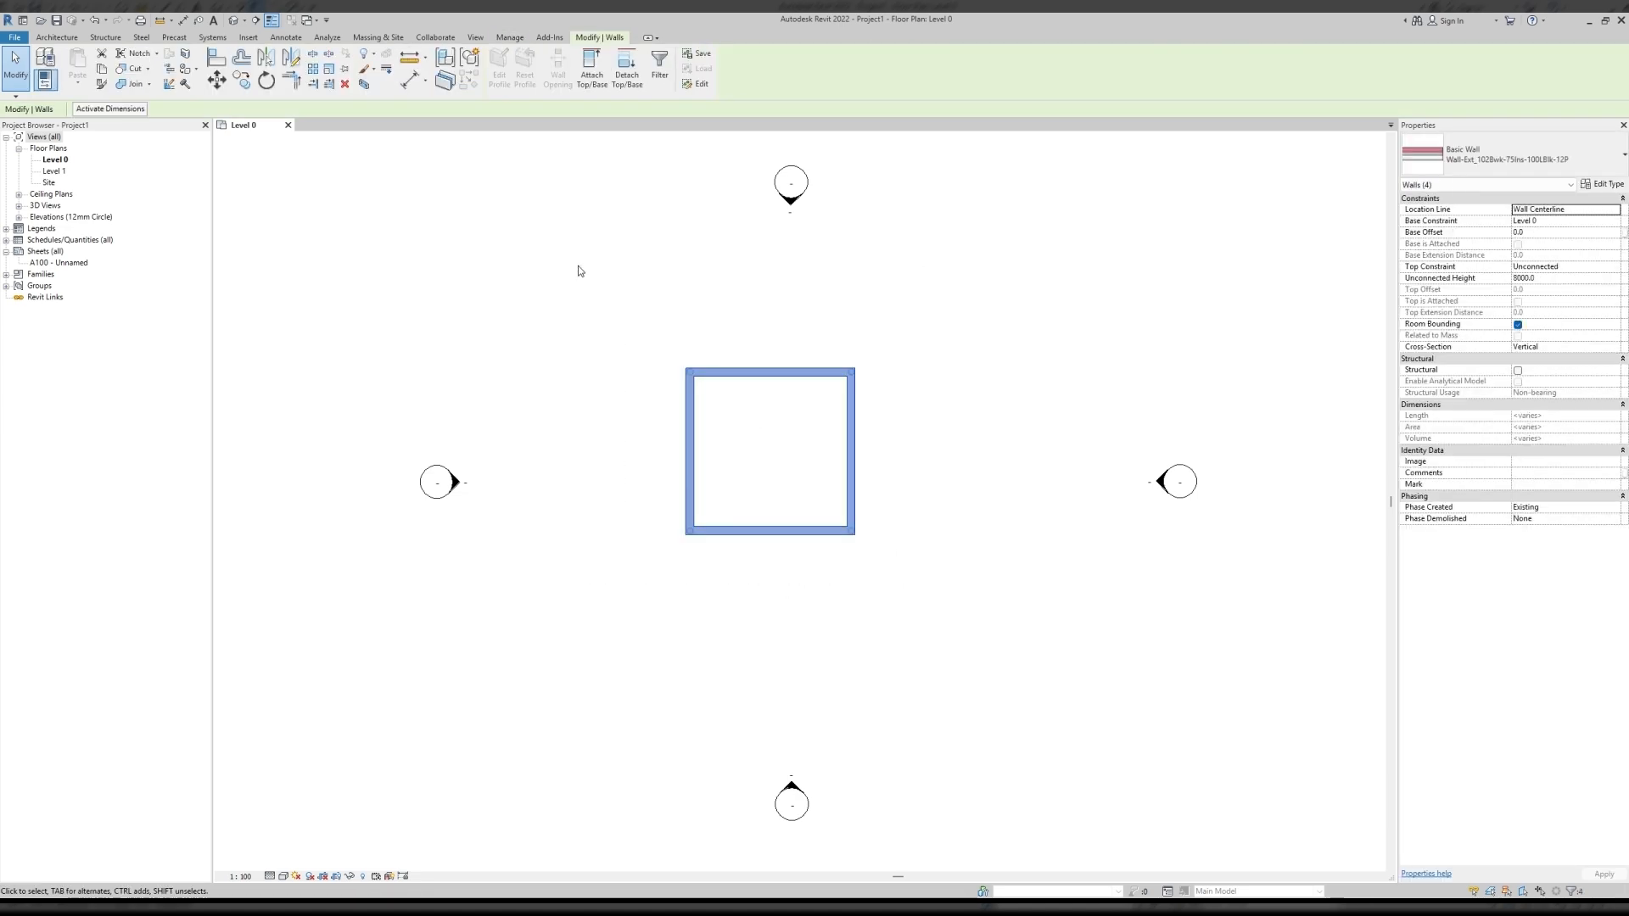
Set Phase Demolished to New Construction for the lower wall of the rectangle.
click(792, 484)
drag(794, 482, 766, 584)
click(1595, 518)
click(1606, 543)
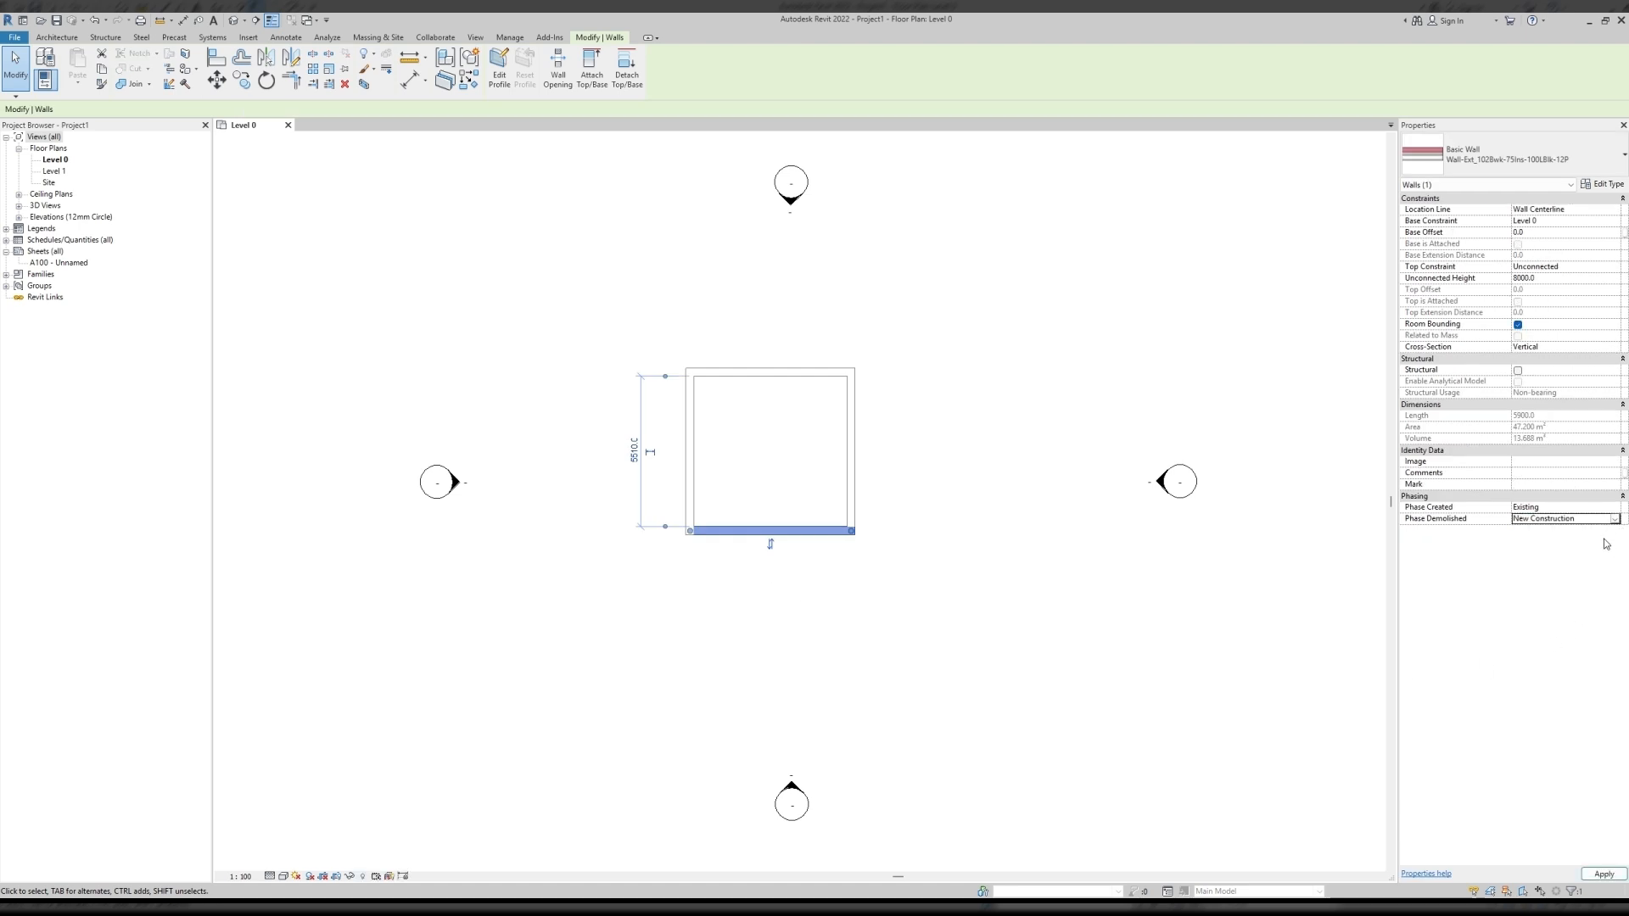
click(842, 623)
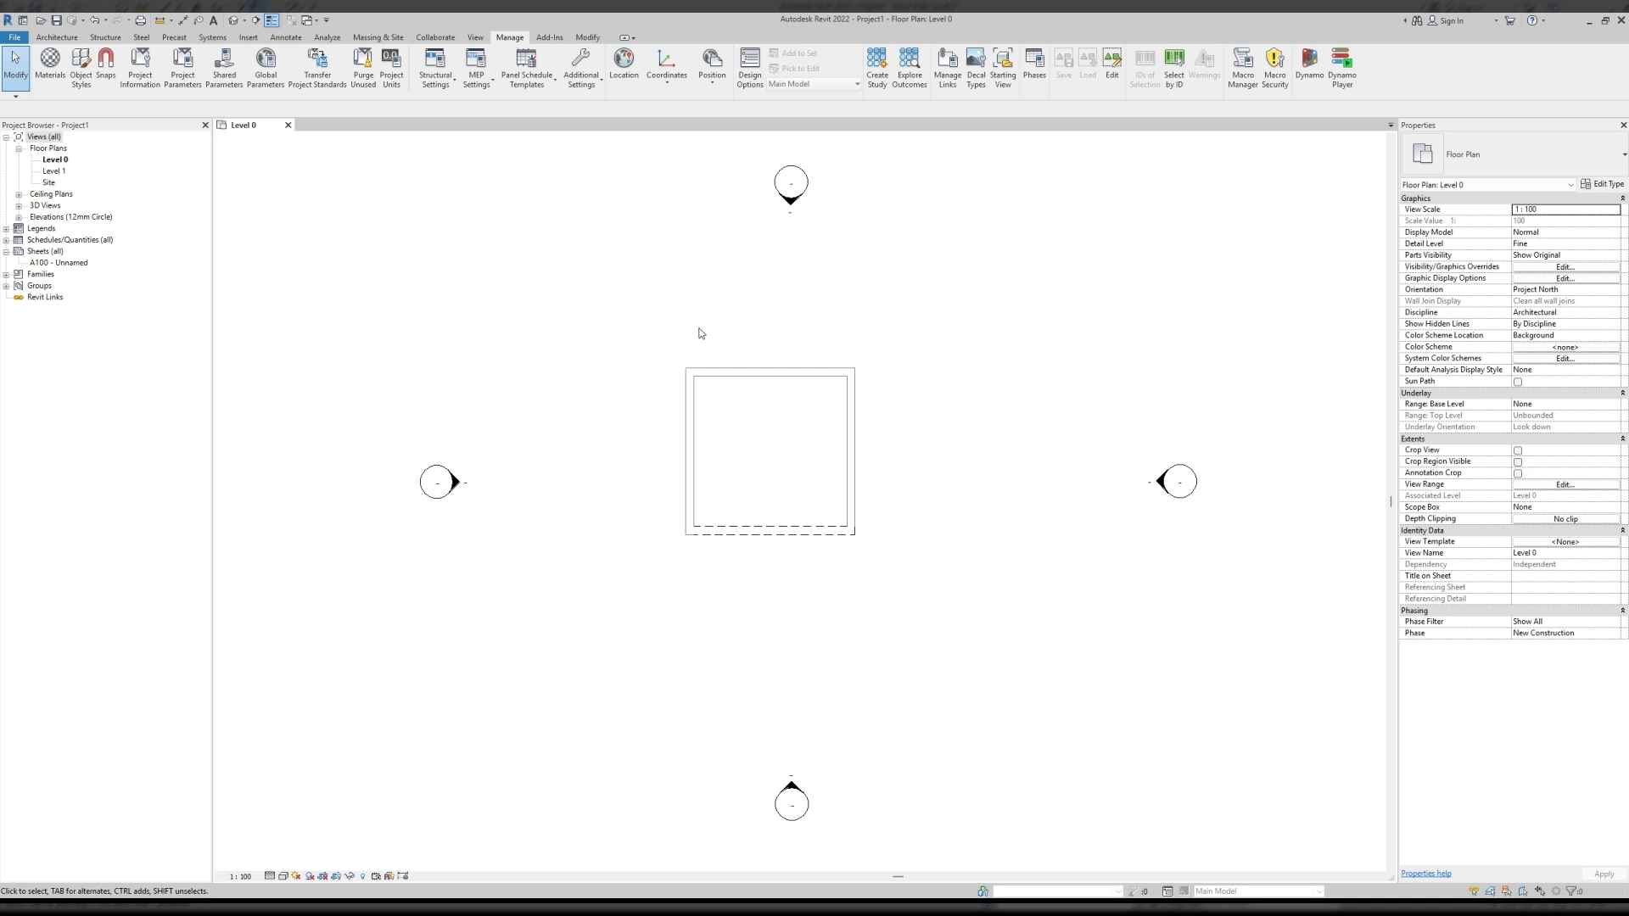
Compare the phase properties of the three retained walls with those of the demolished lower wall, and review the project's phase settings.
drag(902, 341, 667, 593)
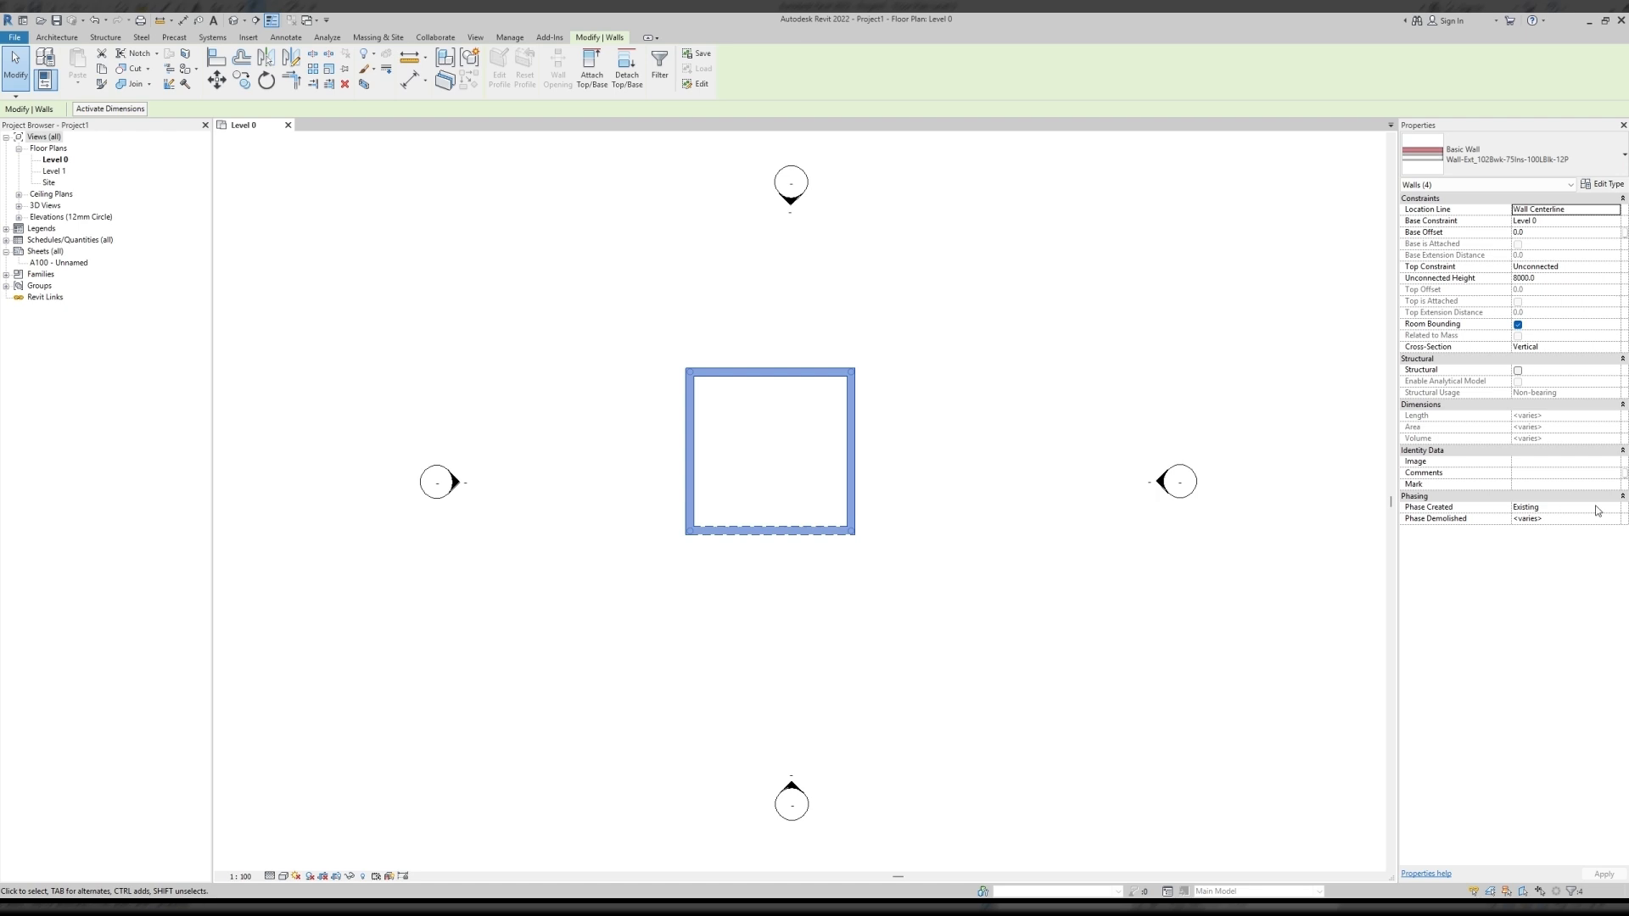
click(1040, 450)
drag(929, 319, 579, 451)
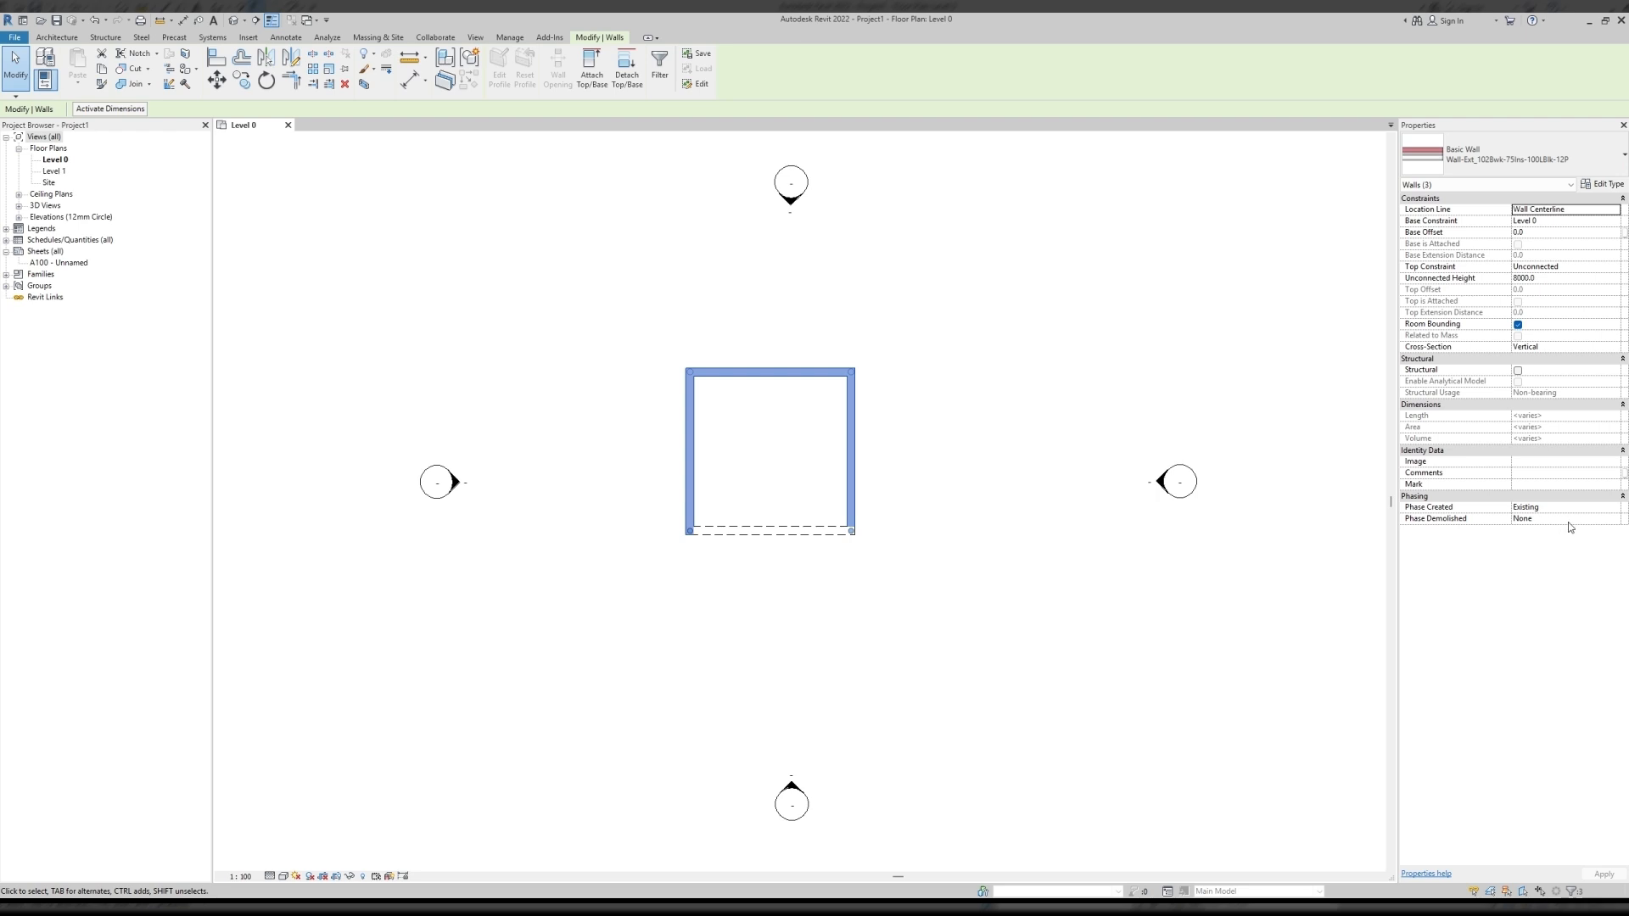
drag(803, 587, 777, 456)
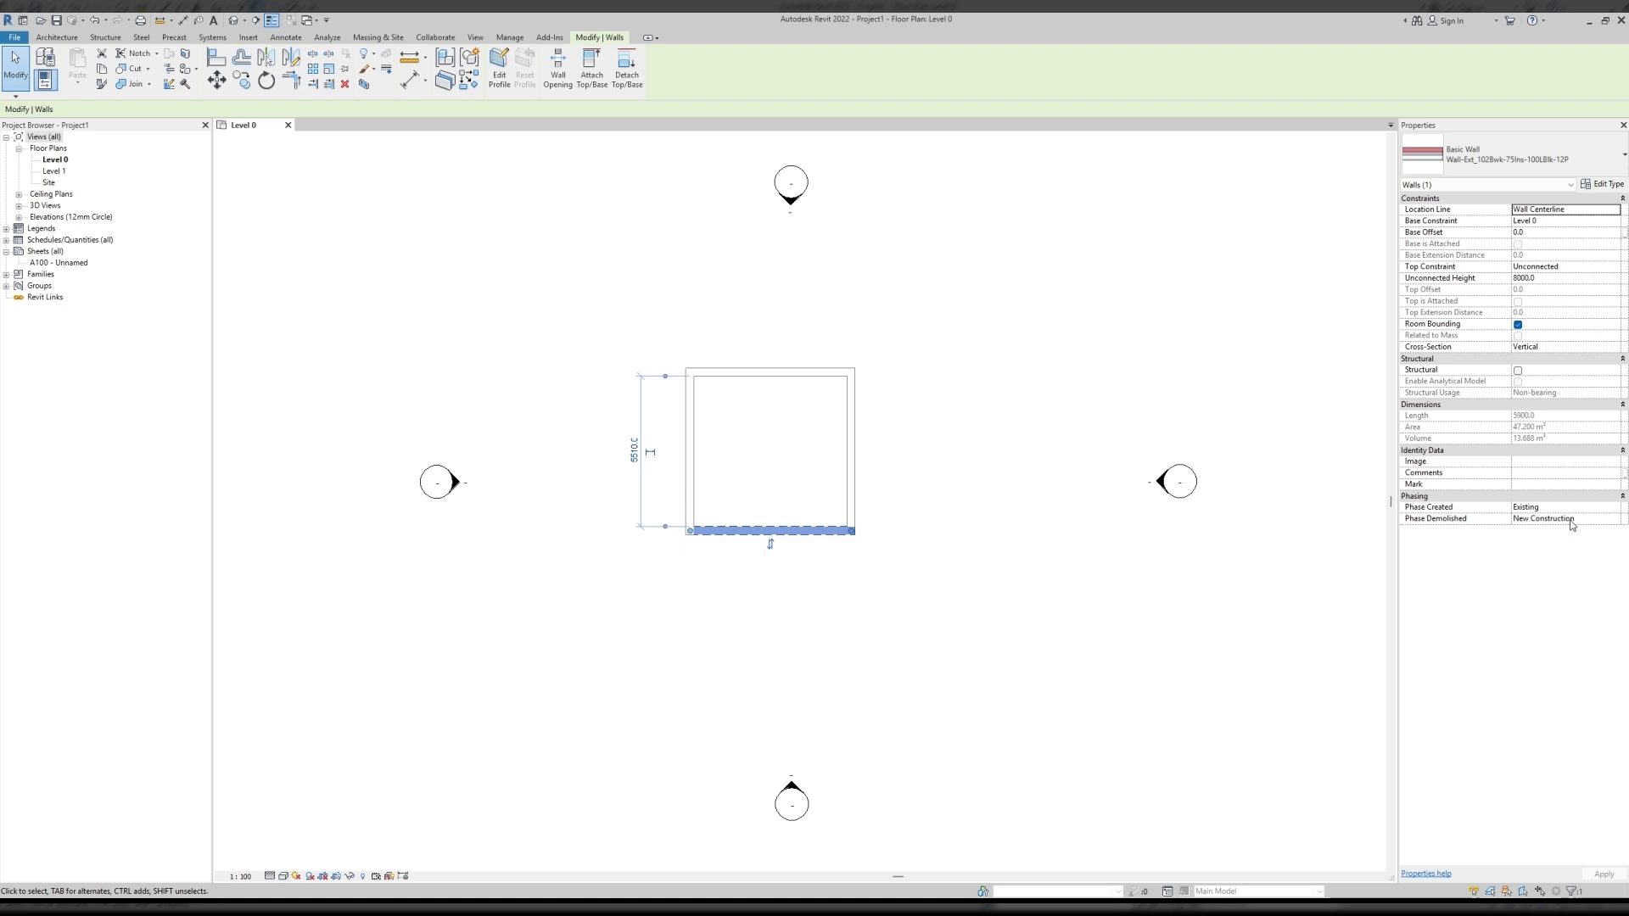
click(1086, 586)
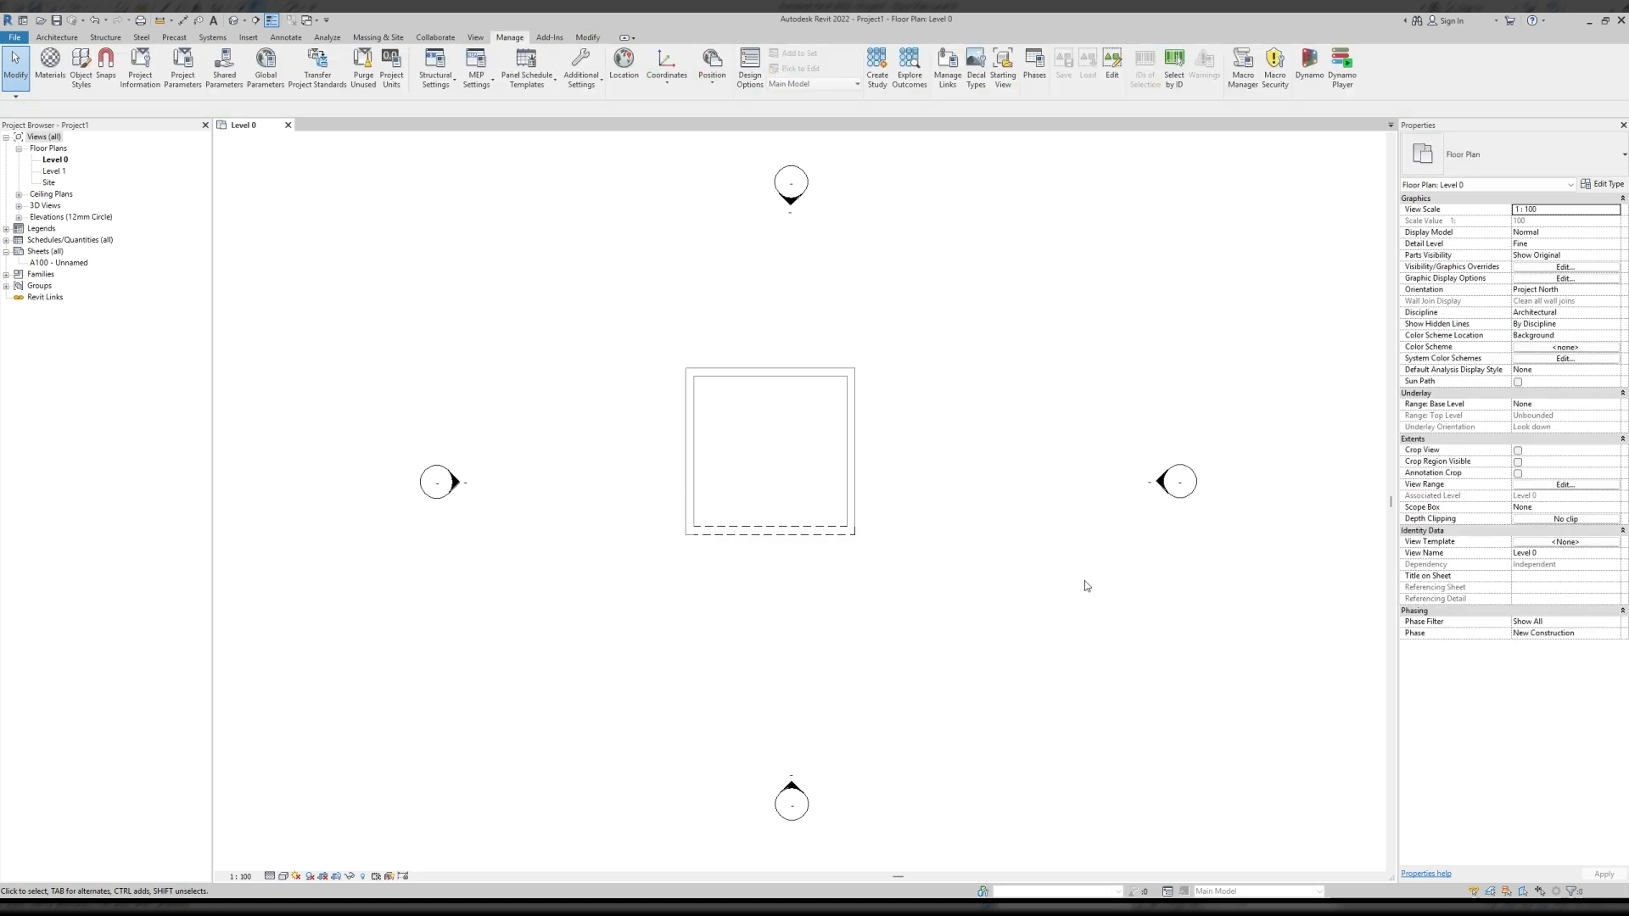
drag(917, 322, 651, 441)
drag(991, 289, 628, 512)
click(971, 486)
click(1036, 73)
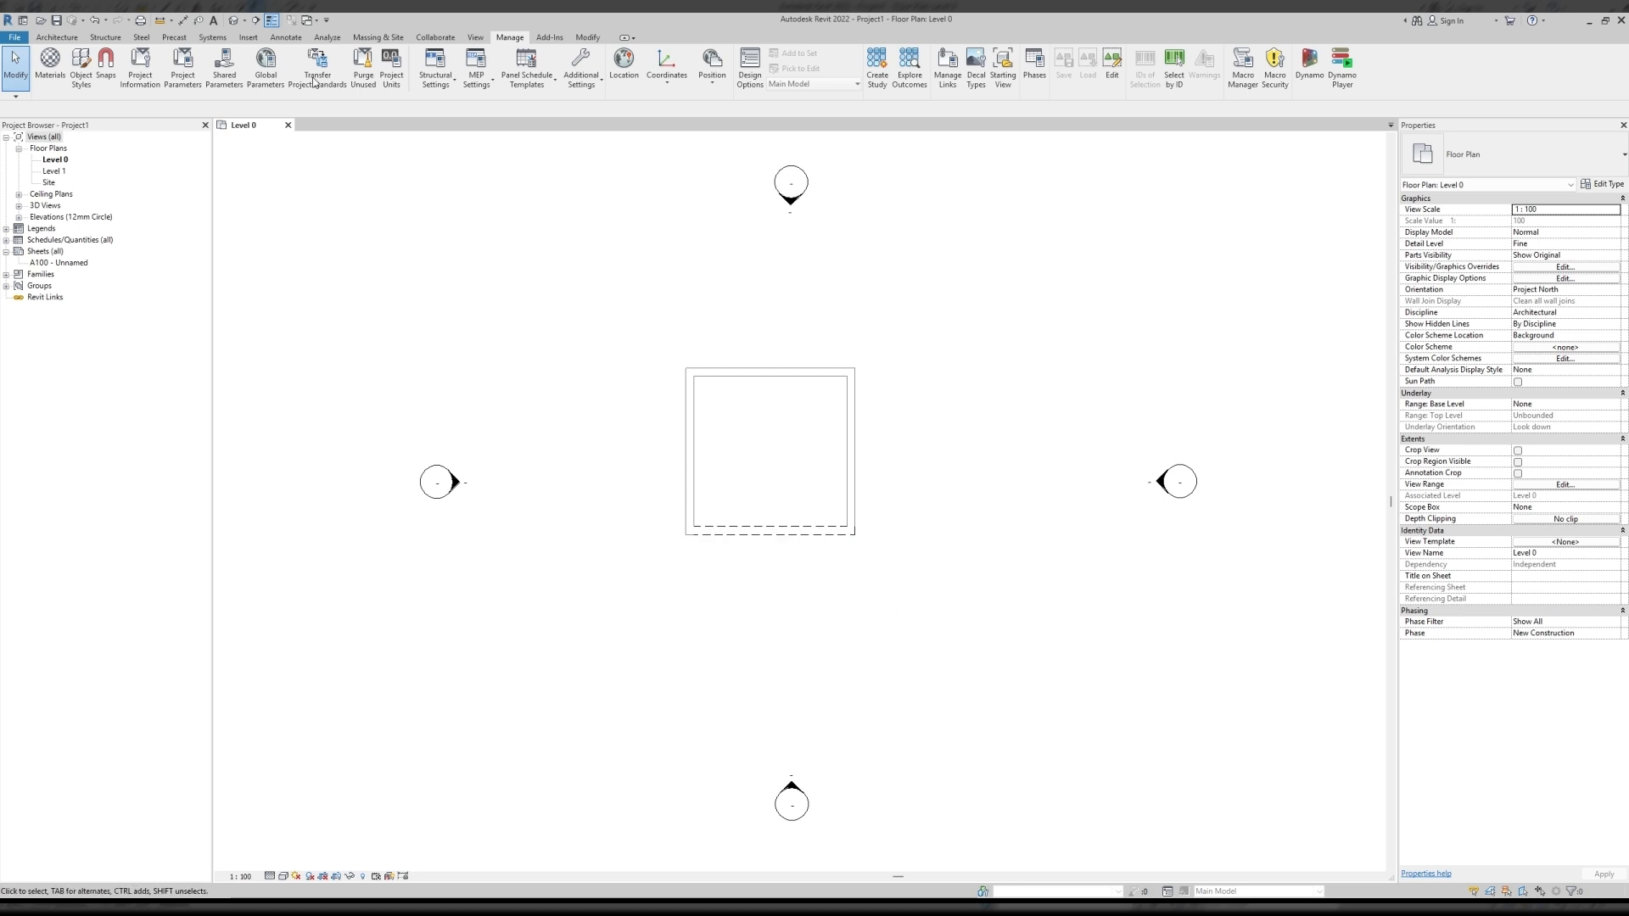
Show the model in 3D and set the Top Constraint of all four walls to Up to level: Level 1.
click(235, 19)
scroll(899, 487, down, 3)
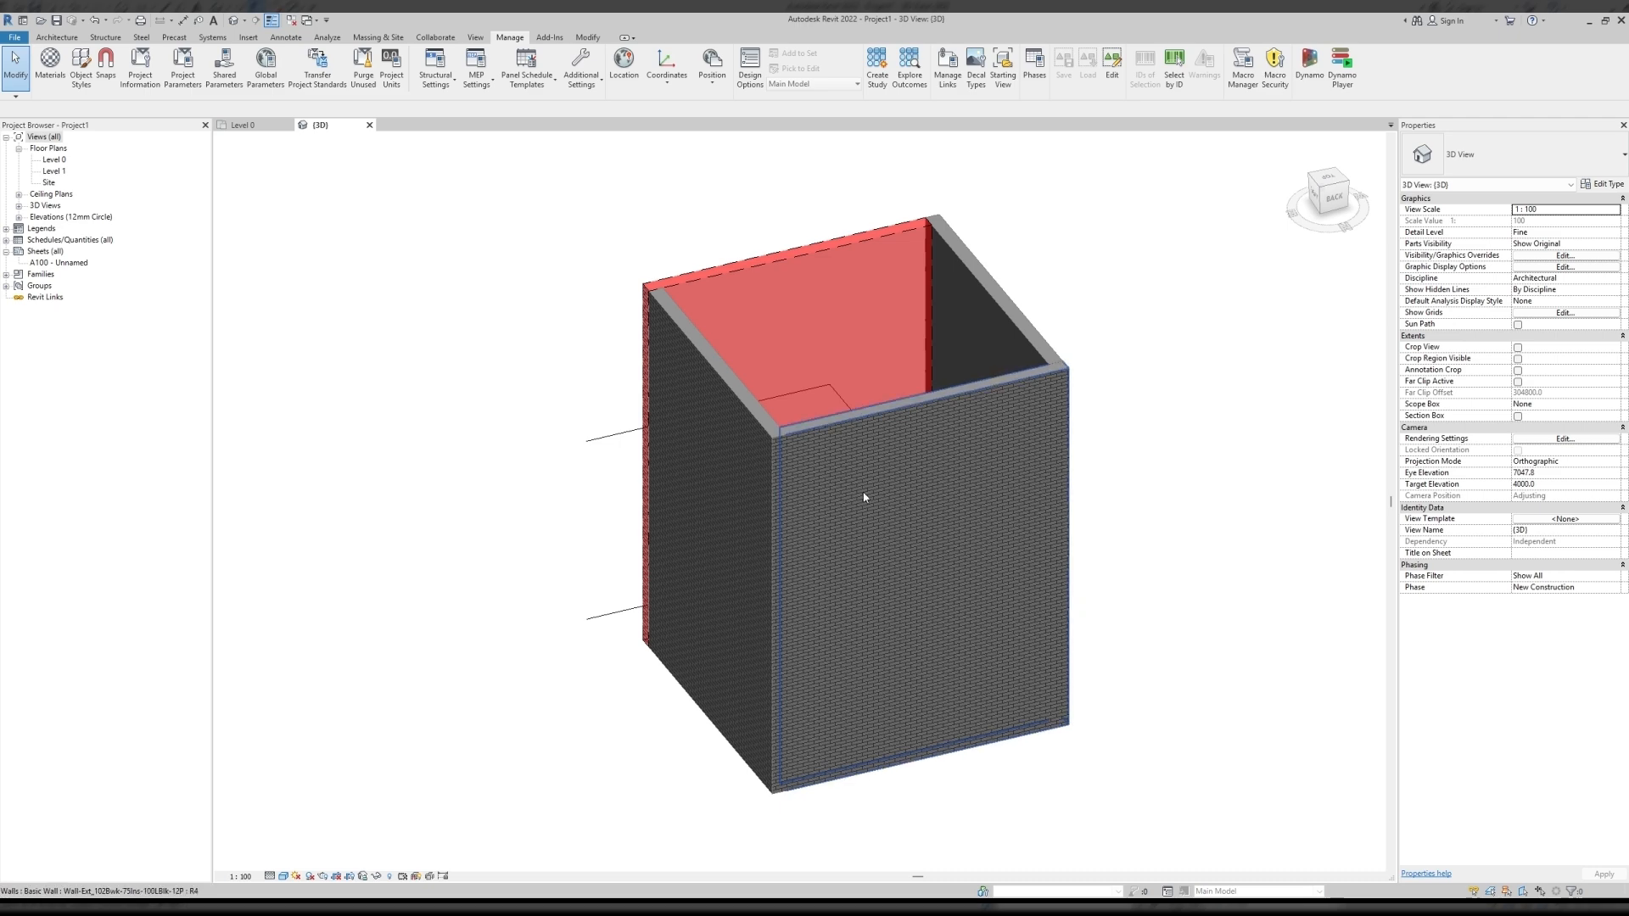
shift+middle_drag(752, 658, 1042, 502)
drag(1053, 309, 746, 619)
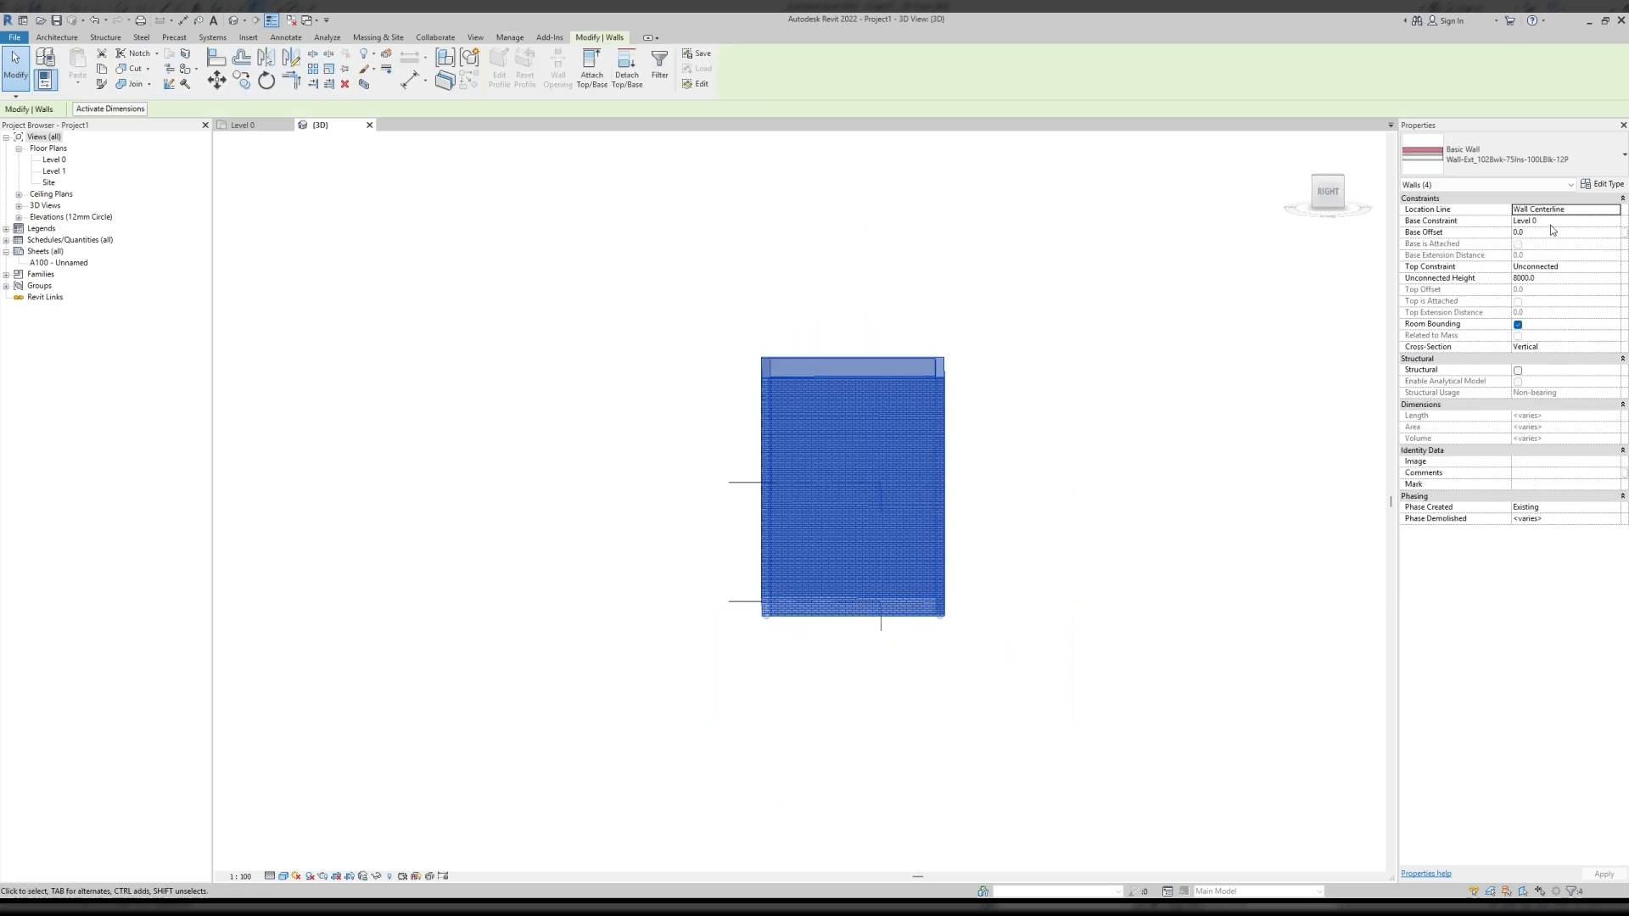
click(1577, 267)
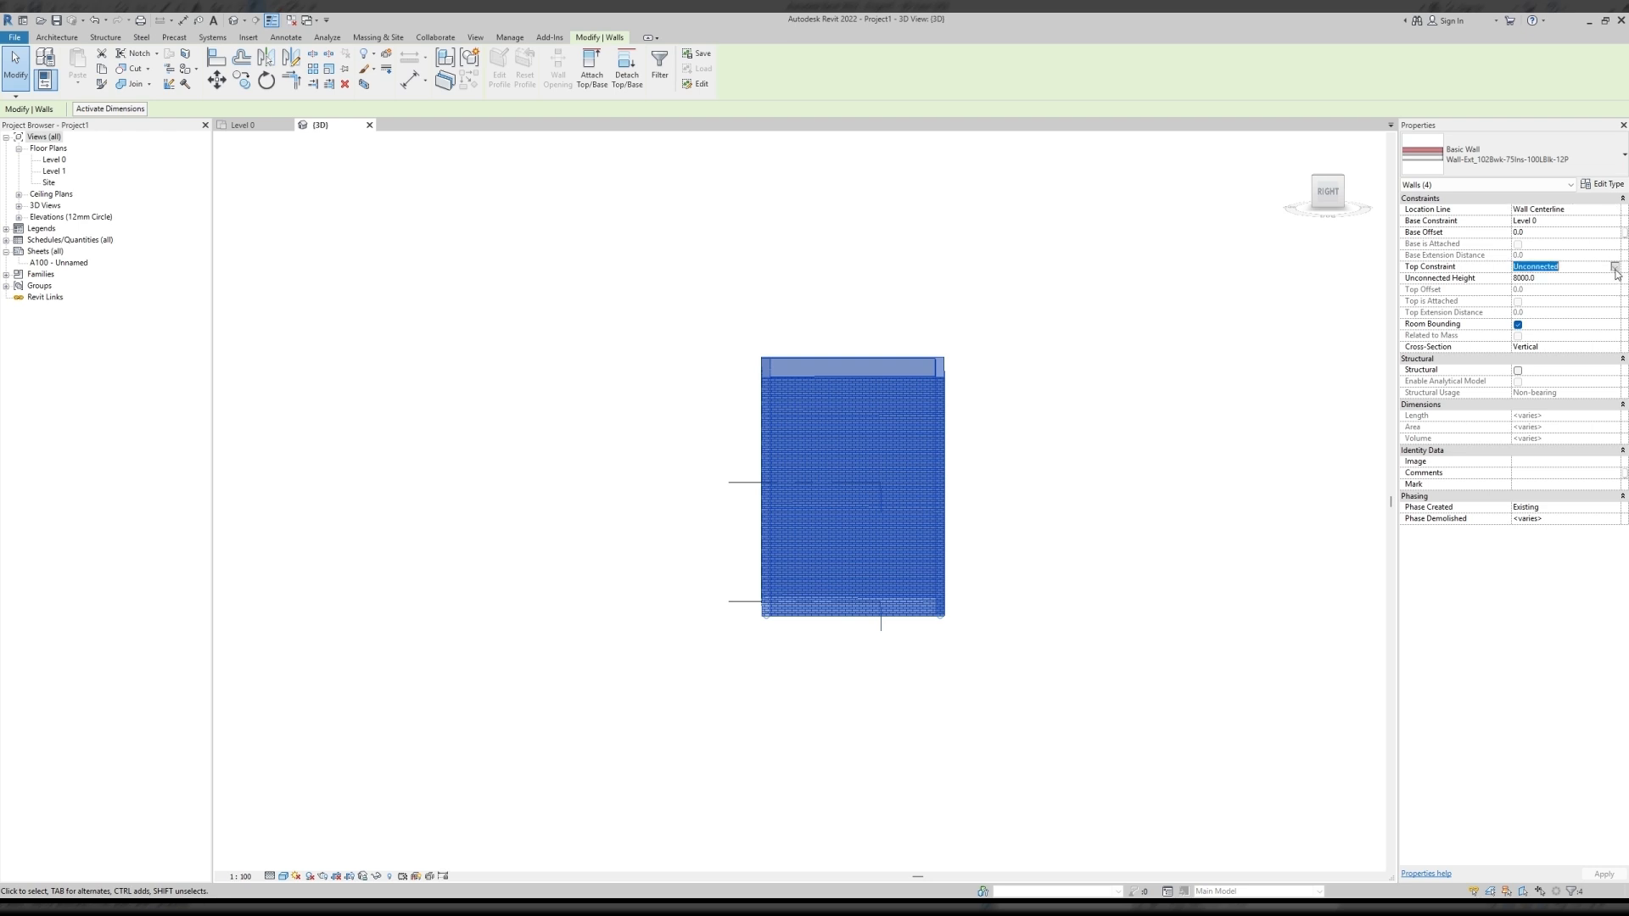
click(1580, 300)
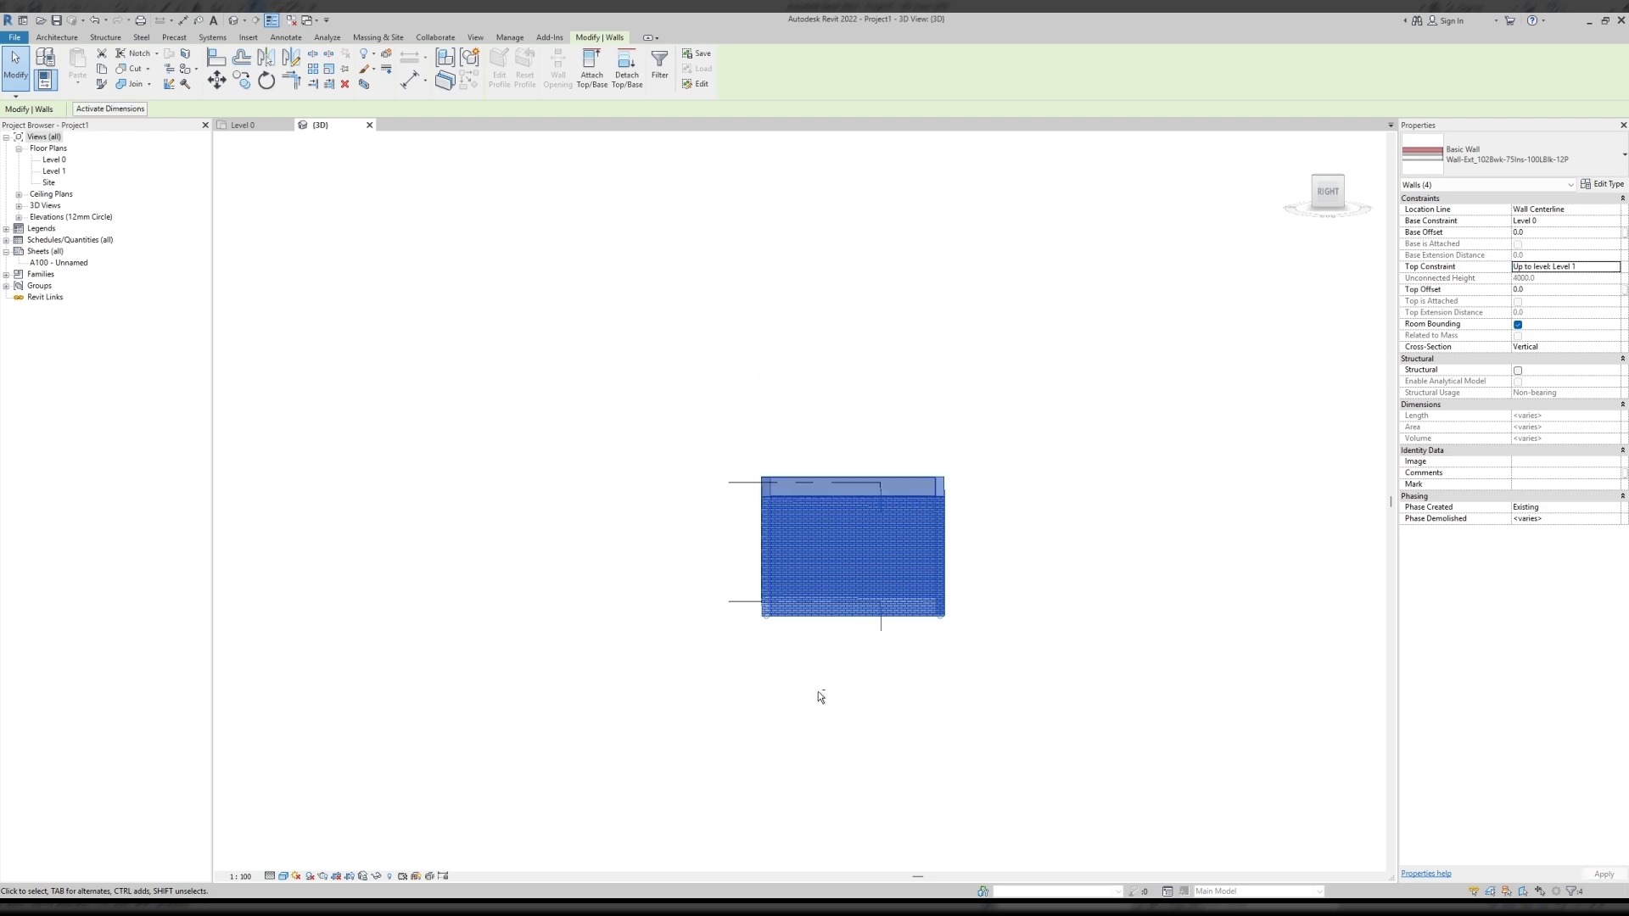
shift+middle_drag(839, 696, 1024, 825)
On the Level 0 plan, draw a three-walled extension about 4400 mm by 4000 mm from the upper-right corner of the existing rectangle.
click(243, 125)
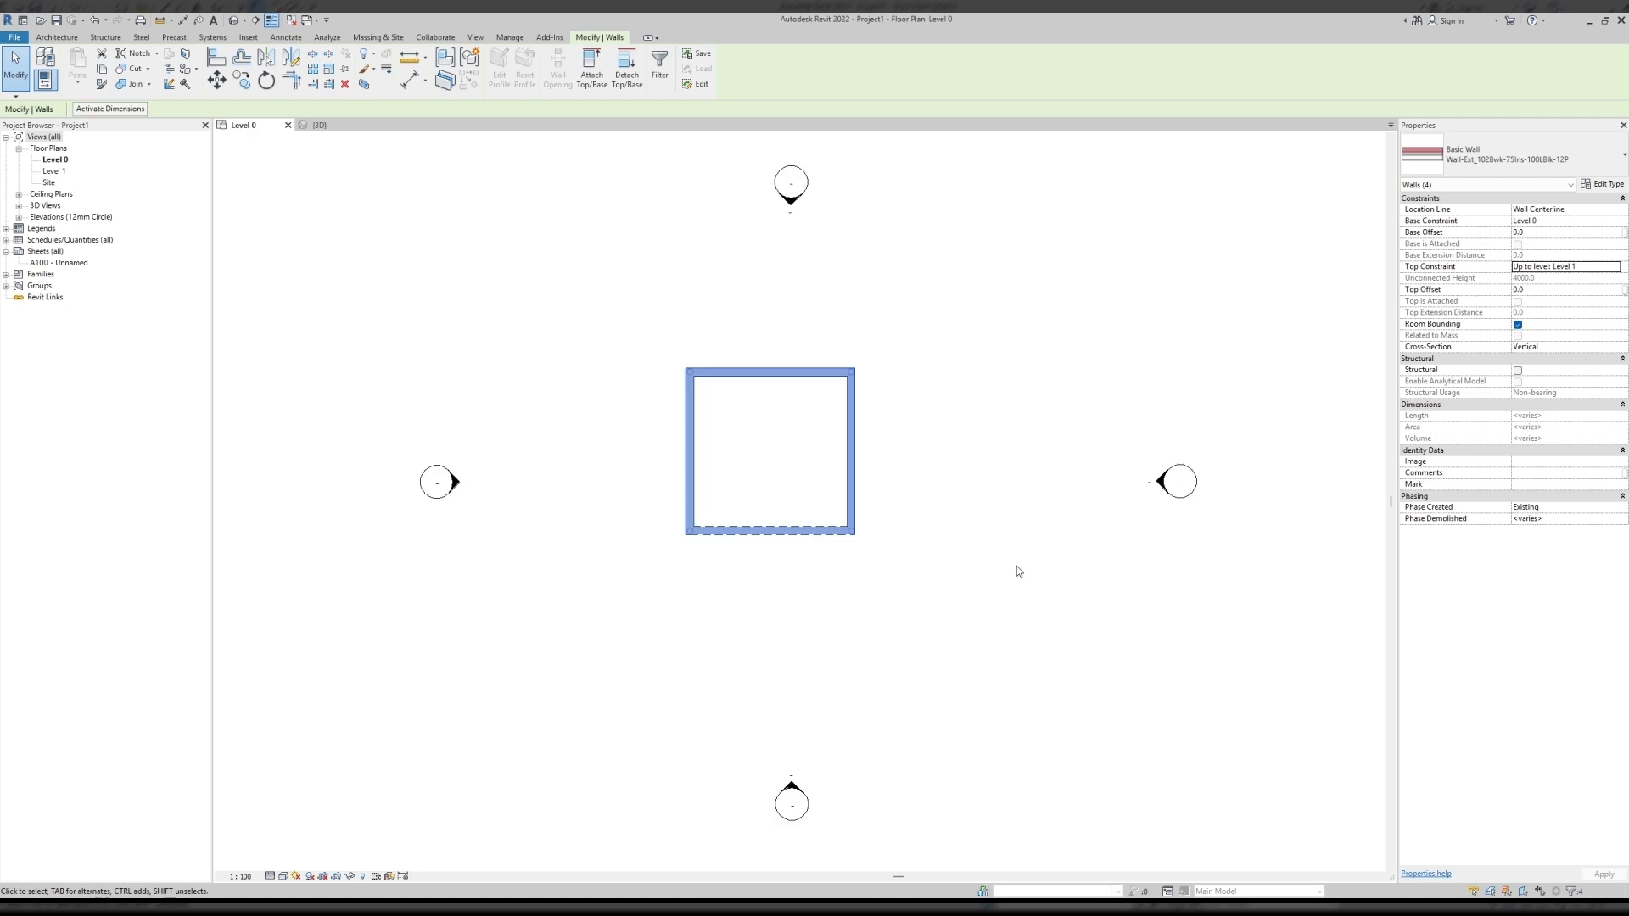
scroll(898, 382, up, 4)
click(816, 475)
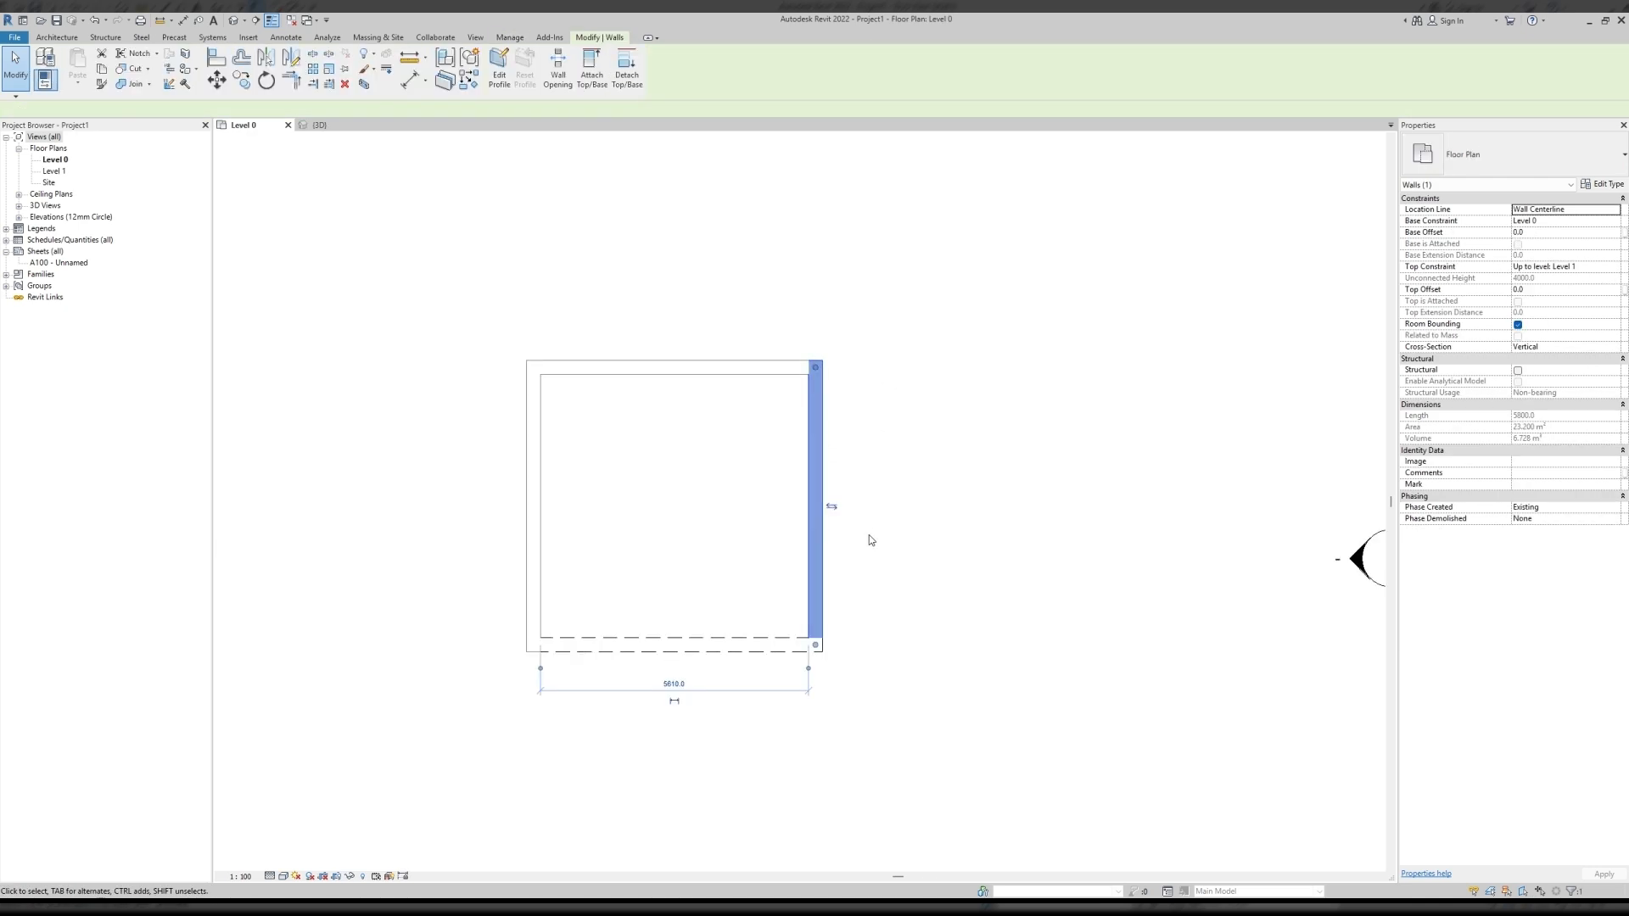
key(w)
key(a)
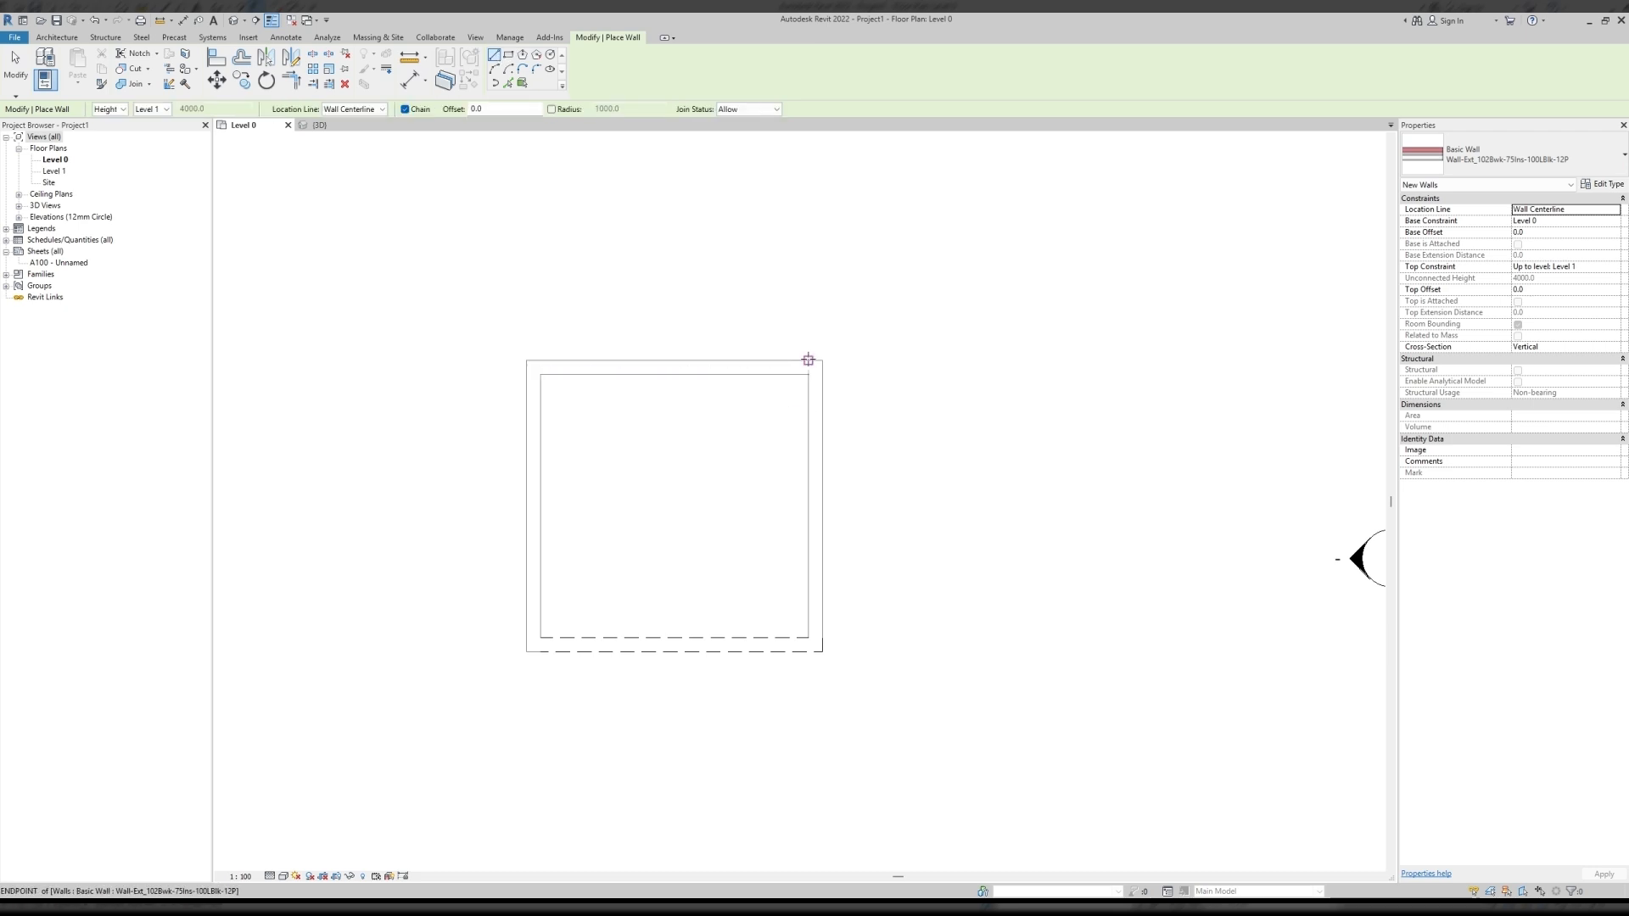
click(815, 367)
click(1025, 368)
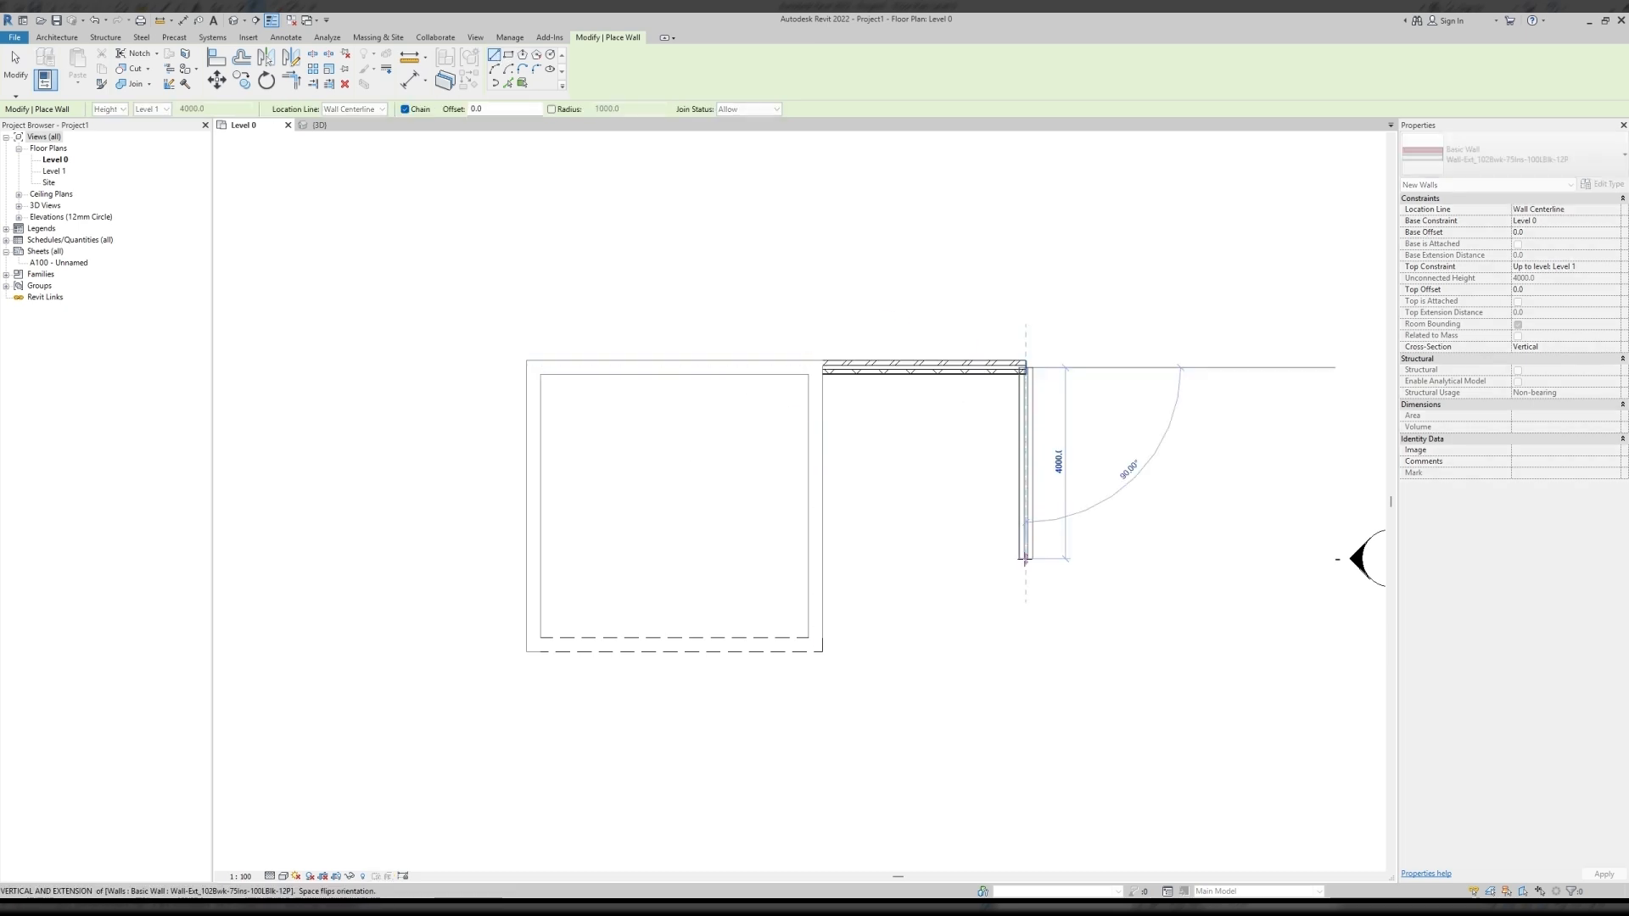
click(1025, 558)
click(816, 558)
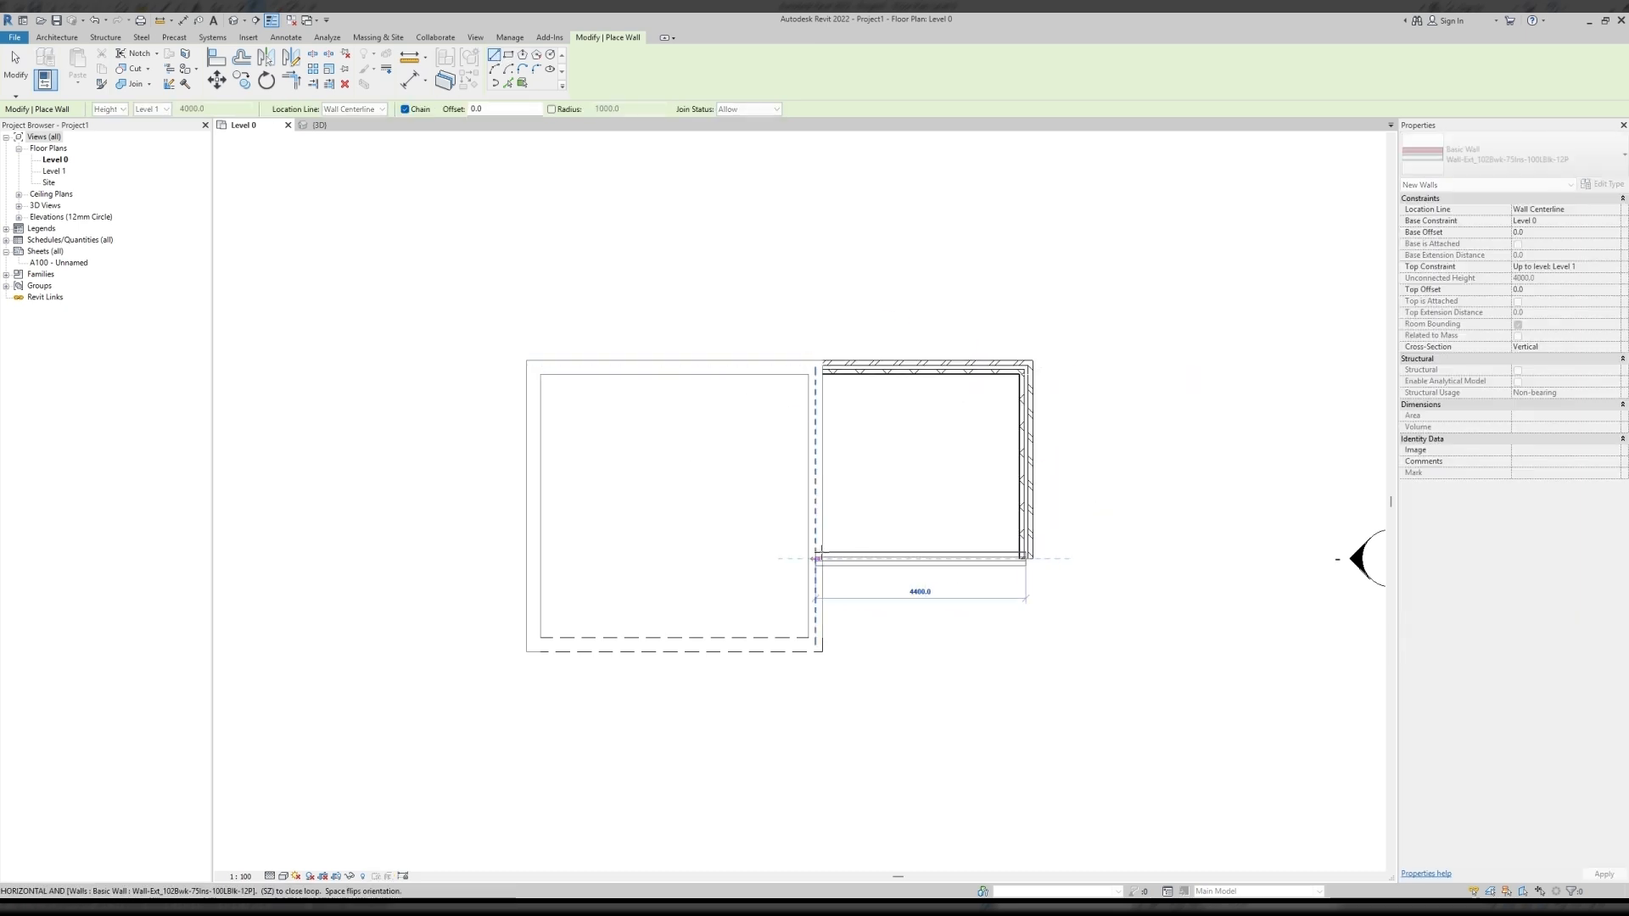
key(Escape)
Draw a second walled extension about 4200 mm wide from the existing left-hand wall, closing it at the rectangle's lower-left corner.
scroll(938, 498, down, 2)
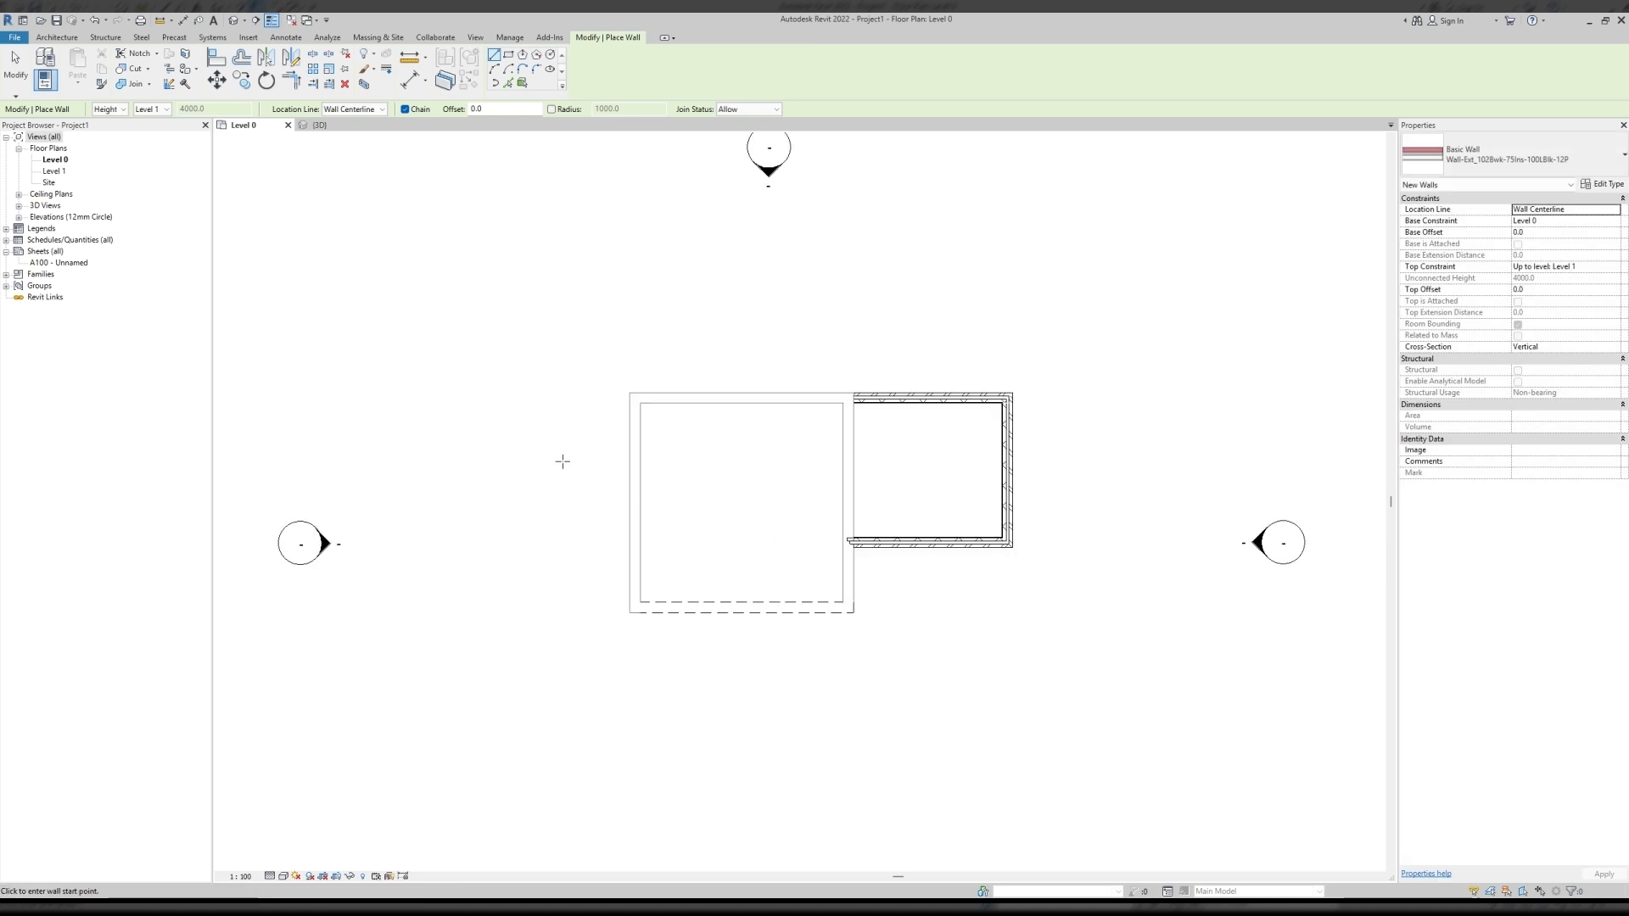
middle_drag(563, 461, 792, 456)
scroll(792, 456, down, 1)
click(837, 467)
click(706, 467)
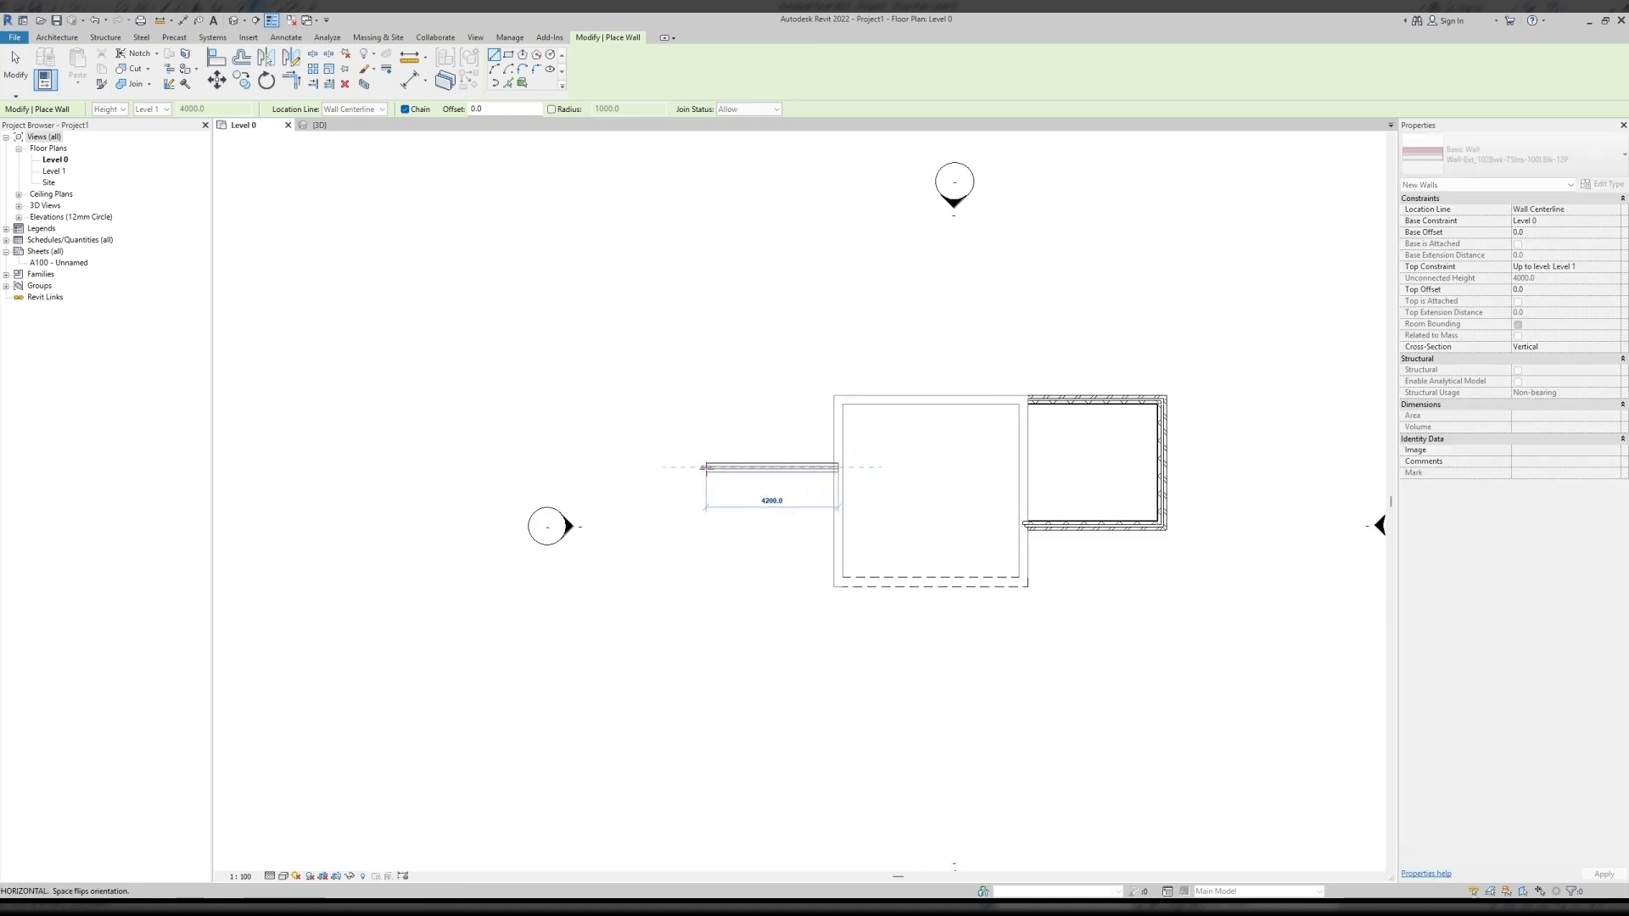
click(706, 646)
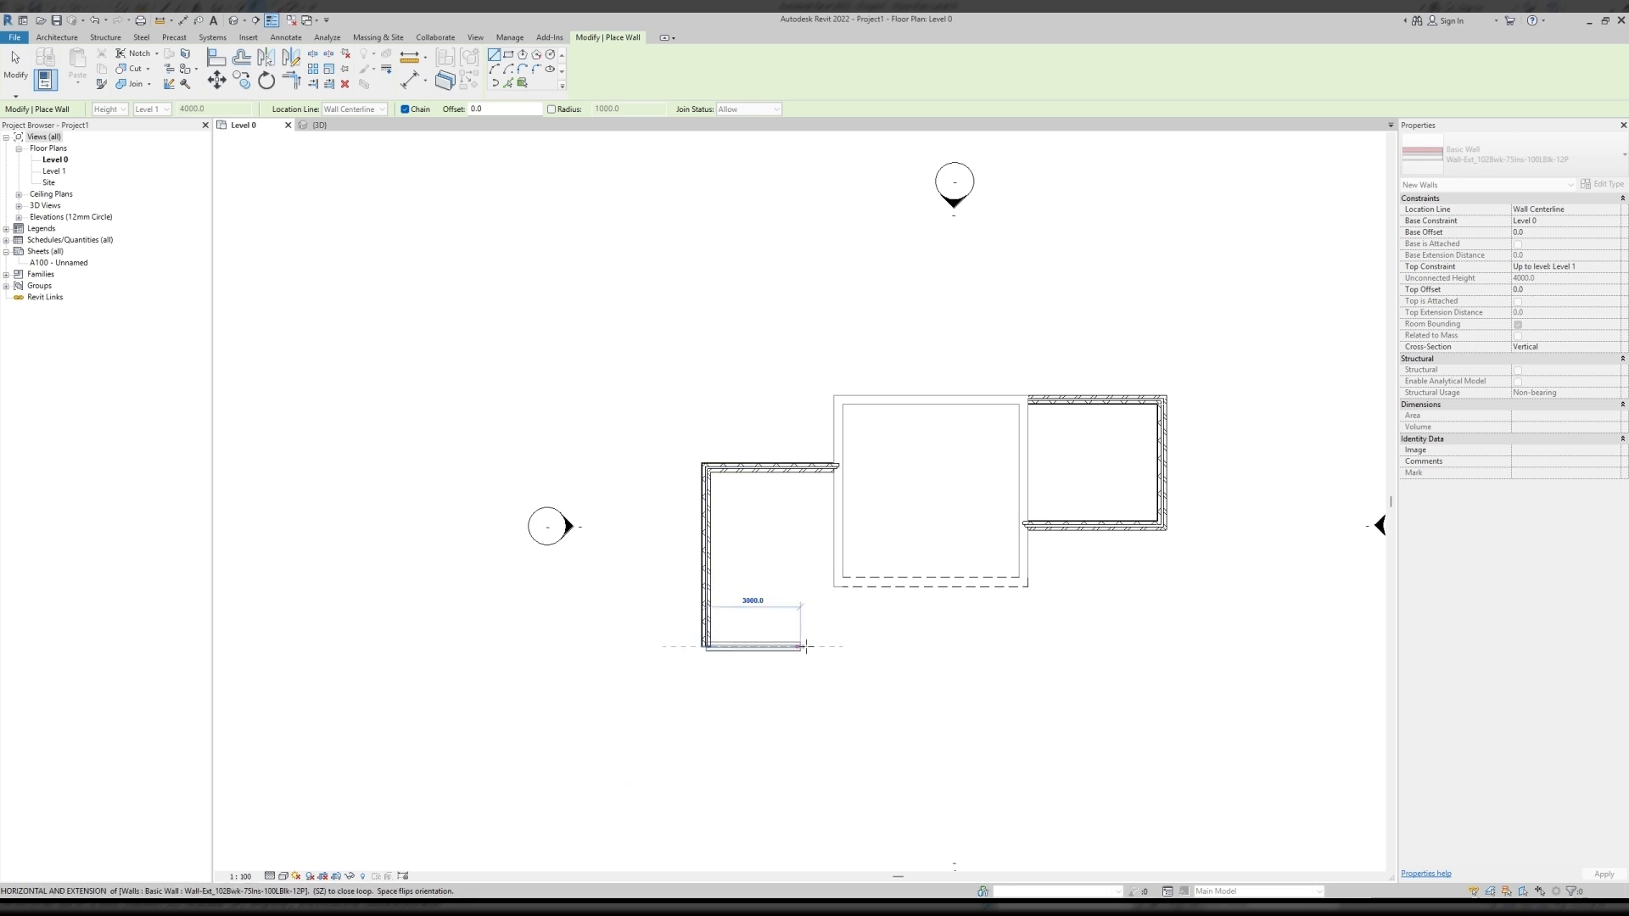
click(843, 646)
click(840, 584)
key(Escape)
key(Escape)
Set Phase Created to Existing and Phase Demolished to None for all walls on the plan, and open the project's phase settings.
drag(1079, 382, 505, 727)
click(1597, 508)
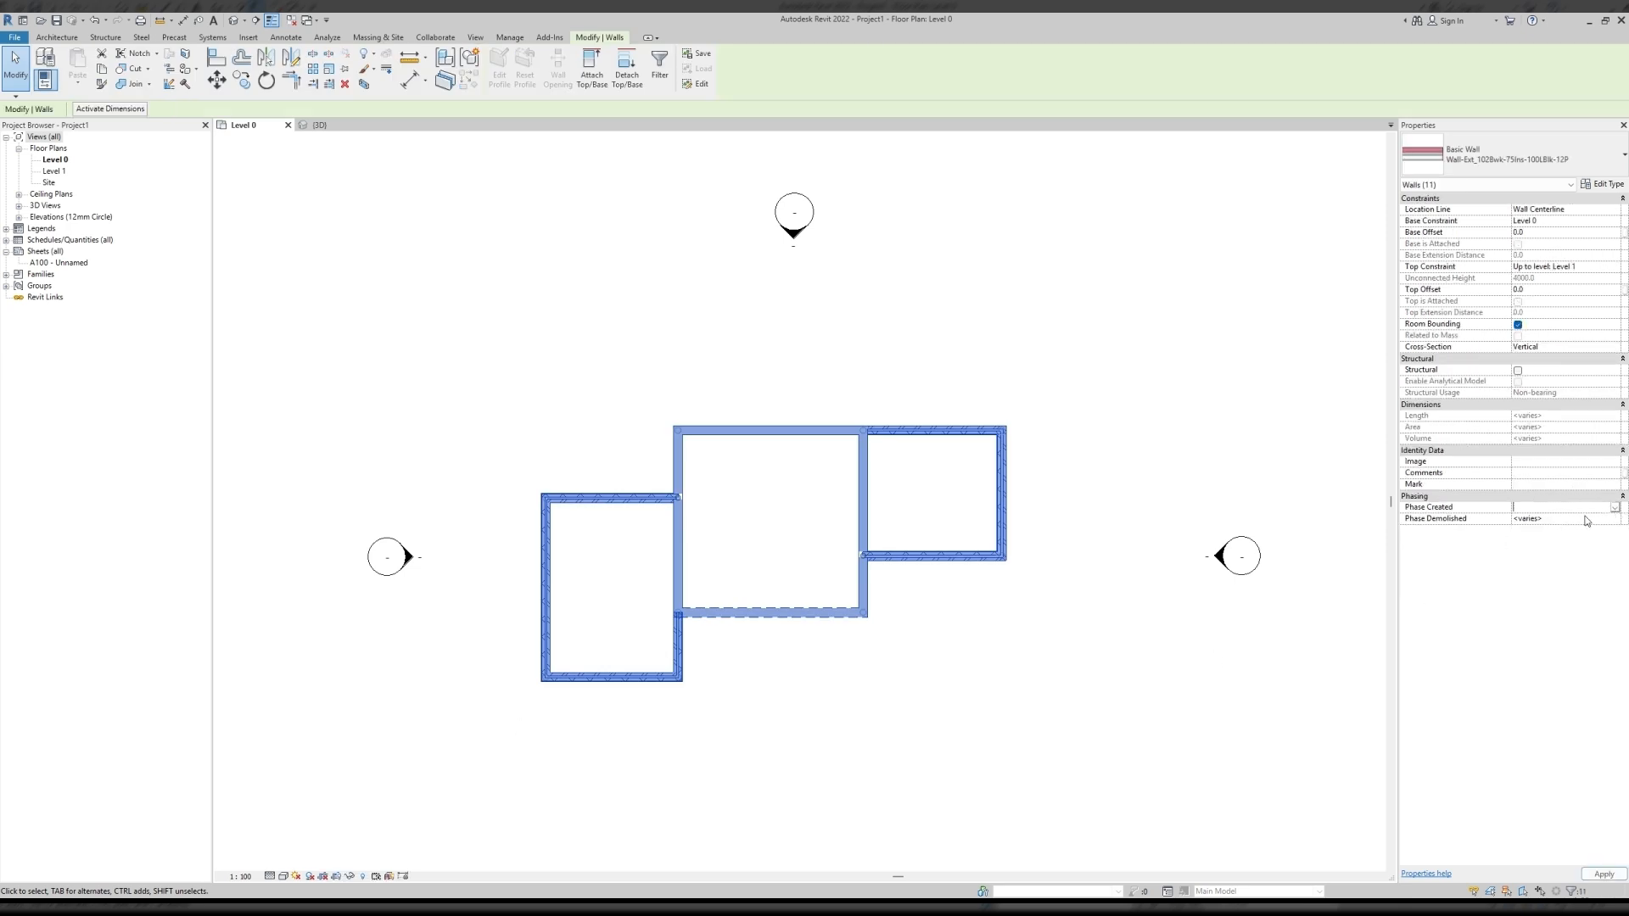
click(1614, 521)
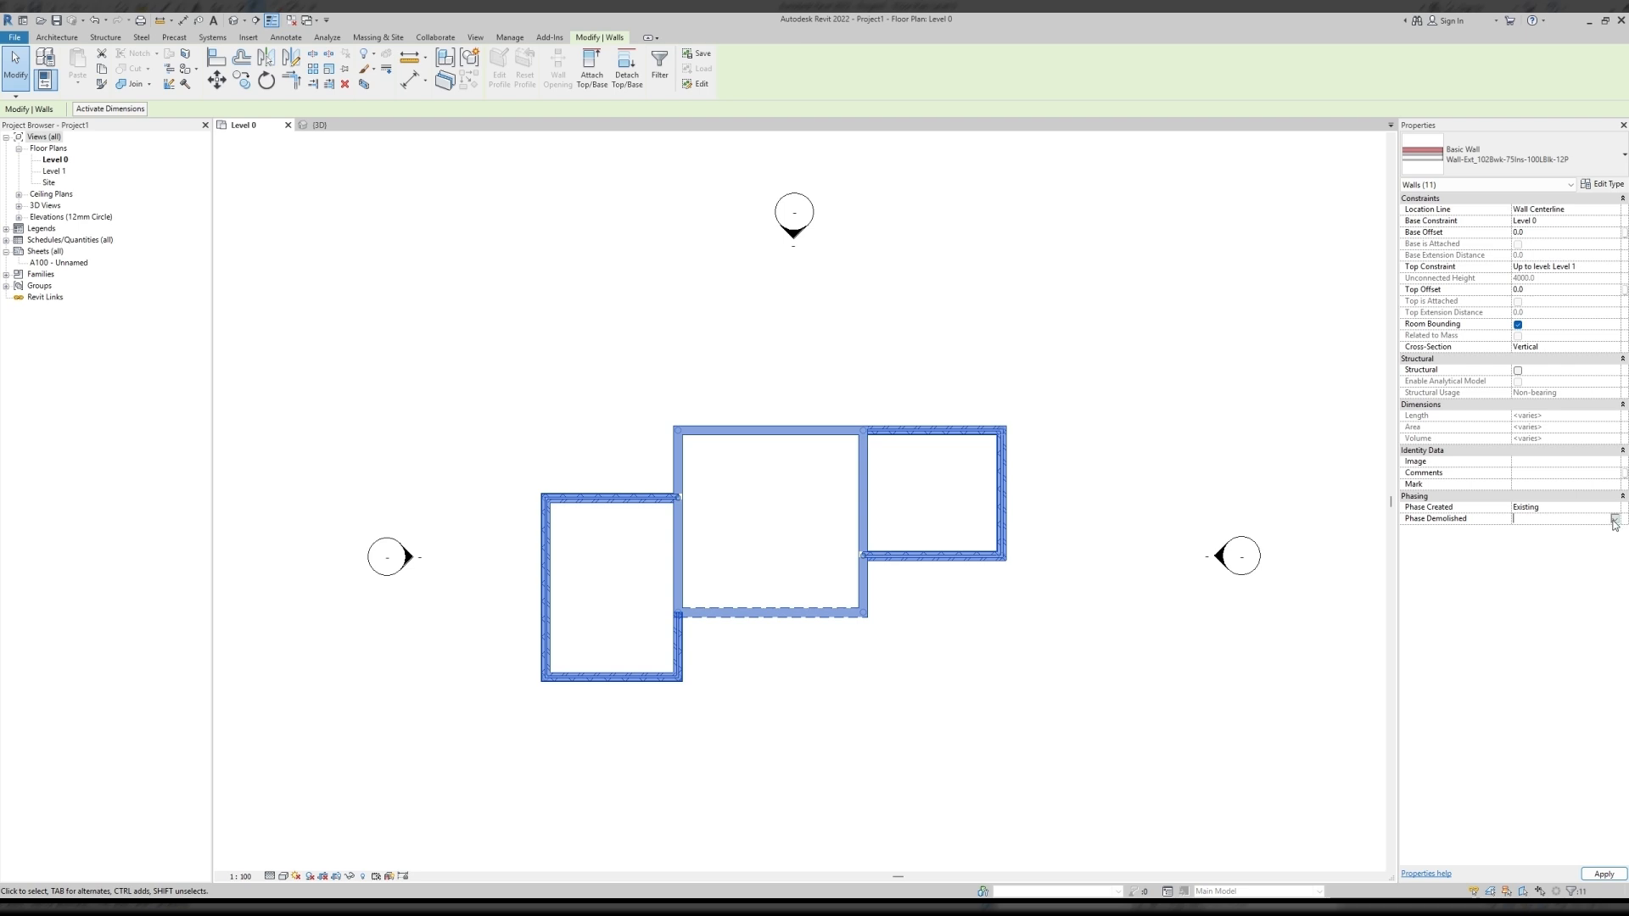
click(1542, 553)
key(Escape)
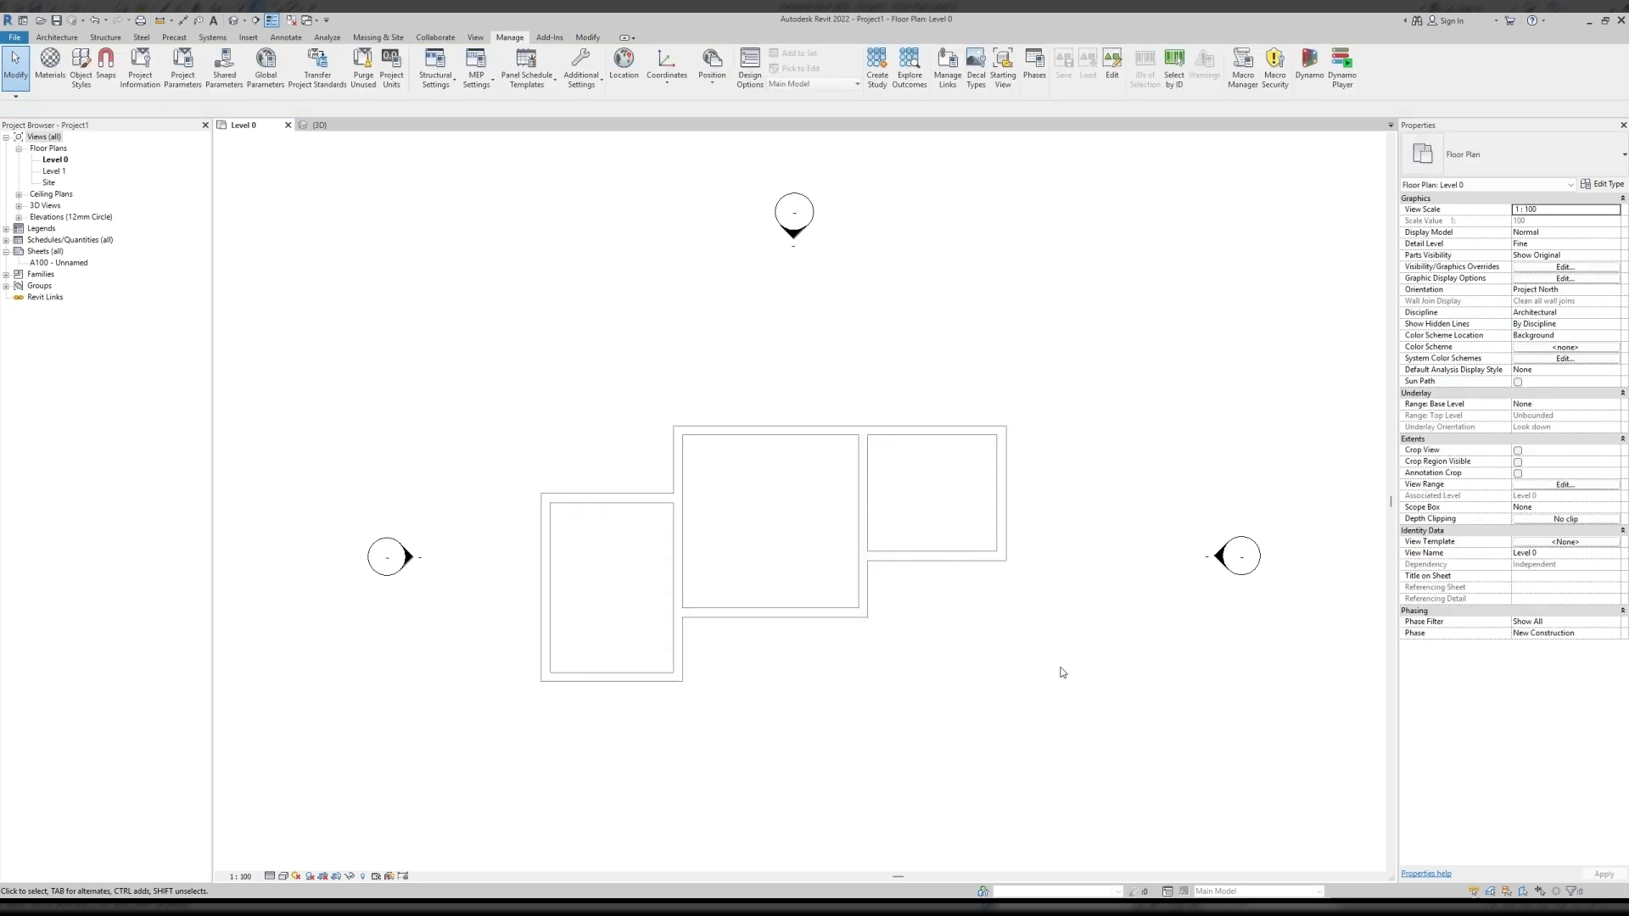
click(1035, 68)
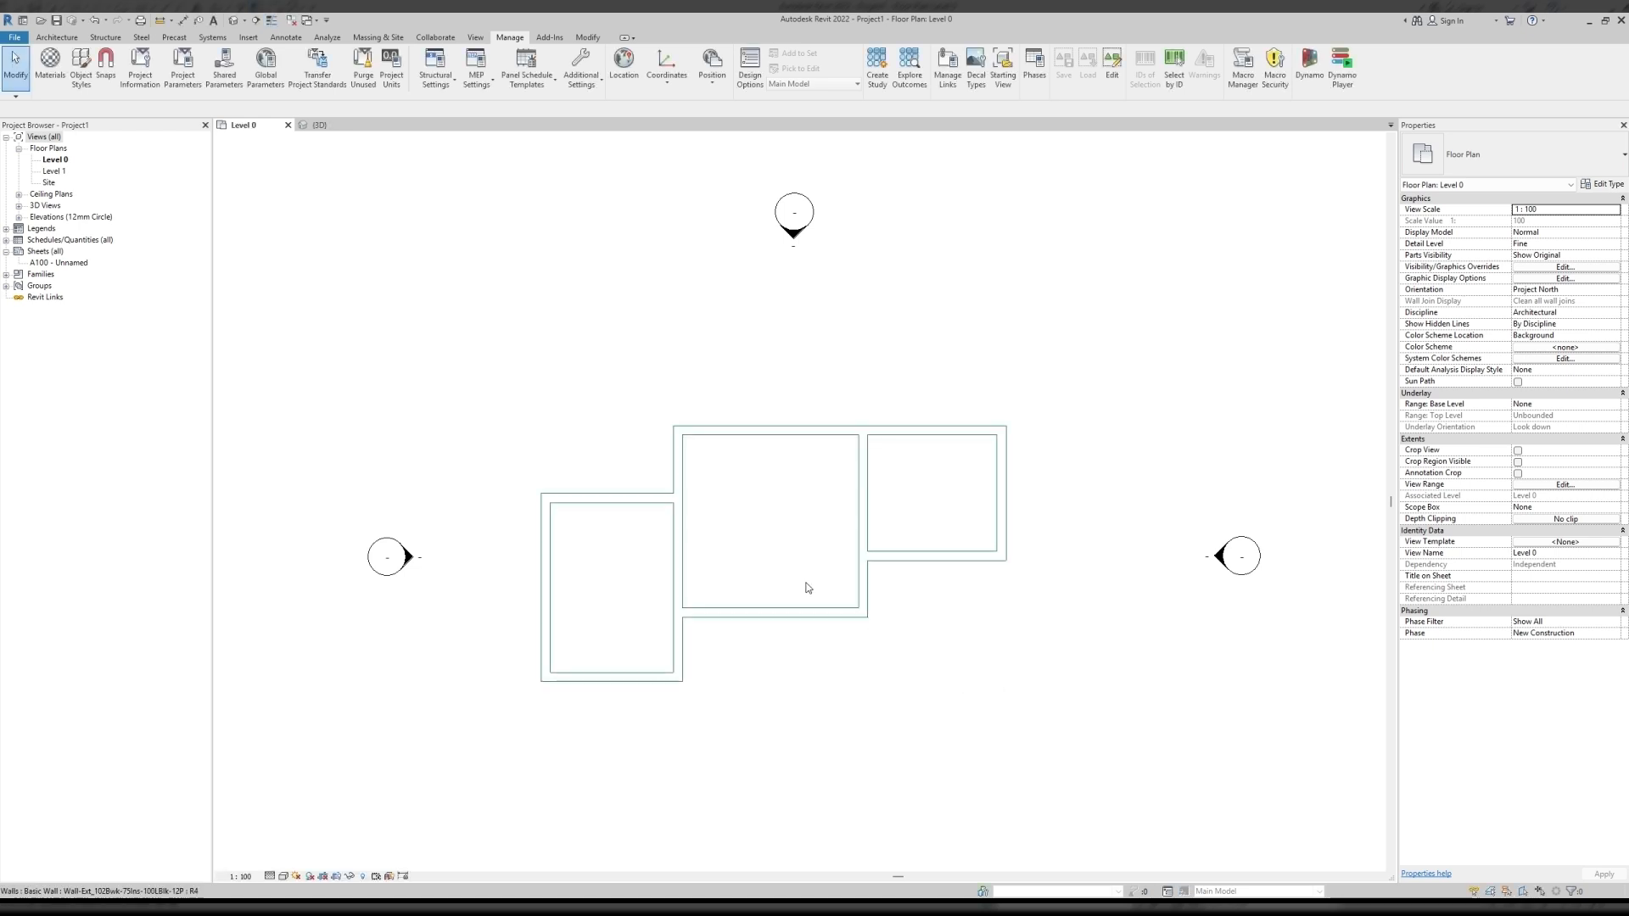
Add the text note BEDROOM and centre it in the middle room.
key(t)
key(x)
click(704, 495)
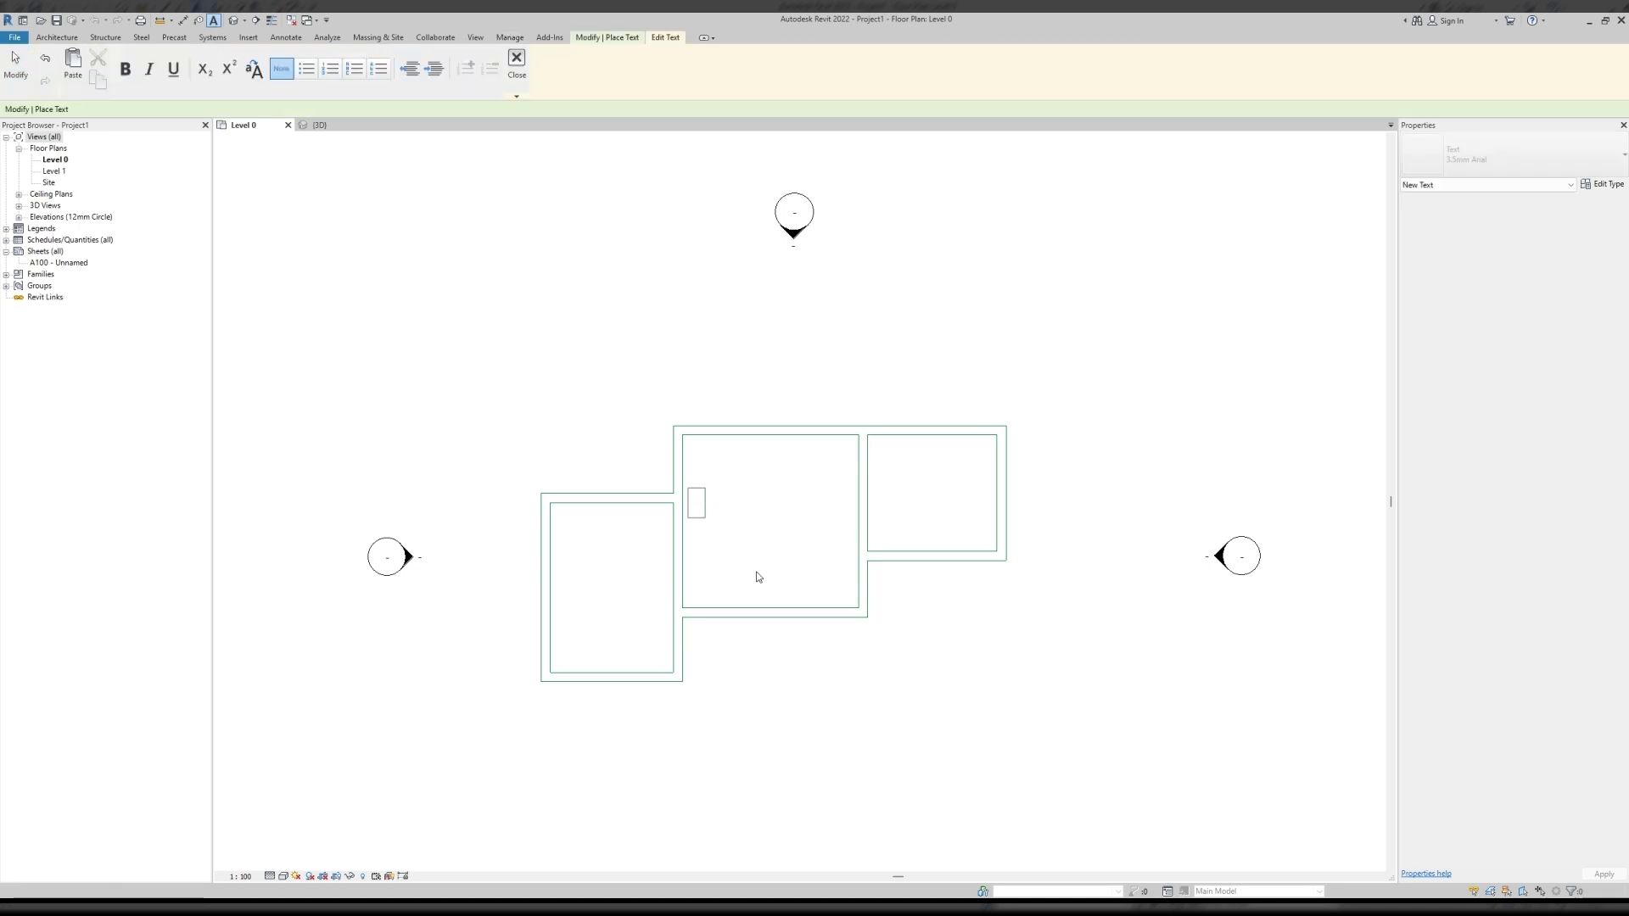
text(BEDROOM)
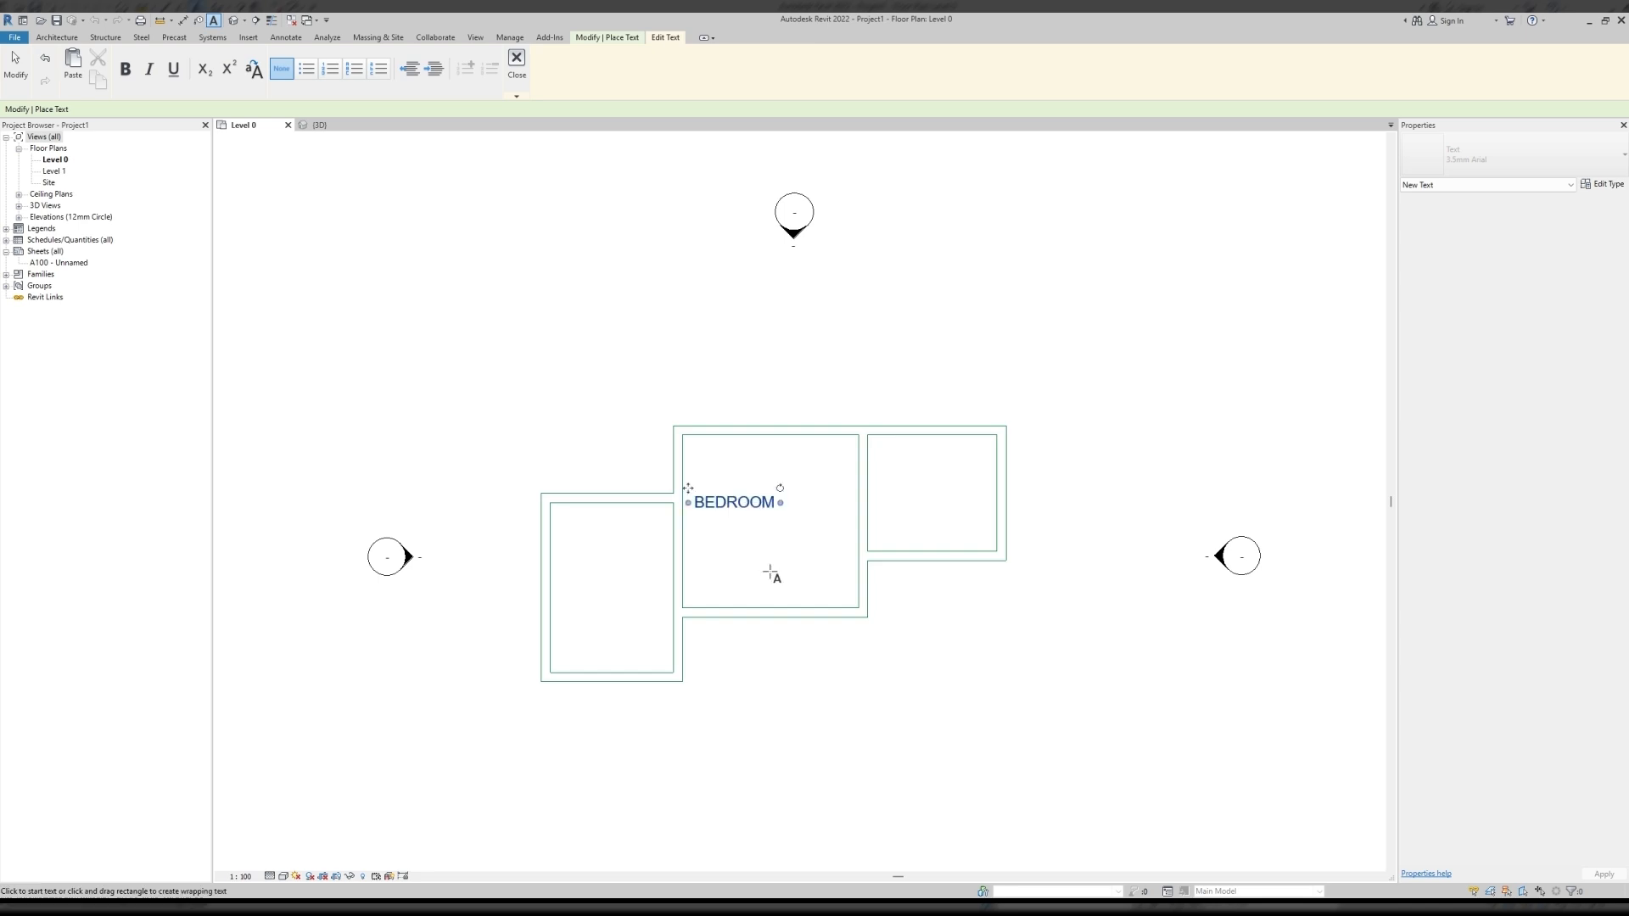
click(769, 574)
key(Escape)
click(731, 505)
drag(689, 488, 733, 503)
Copy the BEDROOM note into the left-hand room and change its text to KITCHEN.
ctrl+drag(757, 513, 598, 579)
double_click(615, 583)
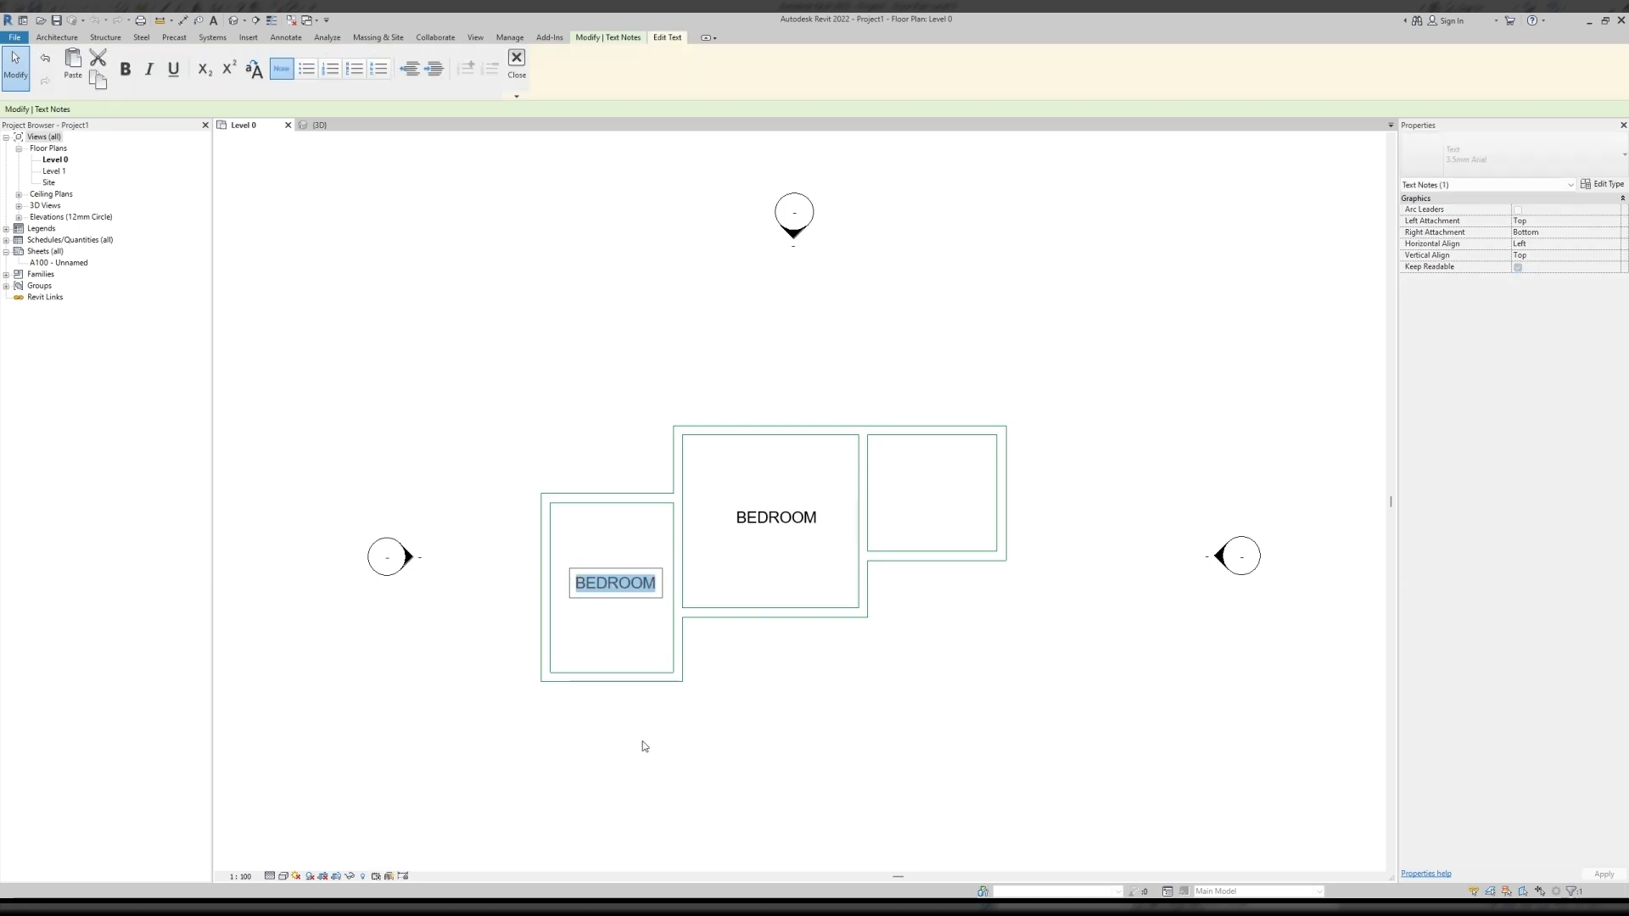
text(TCH)
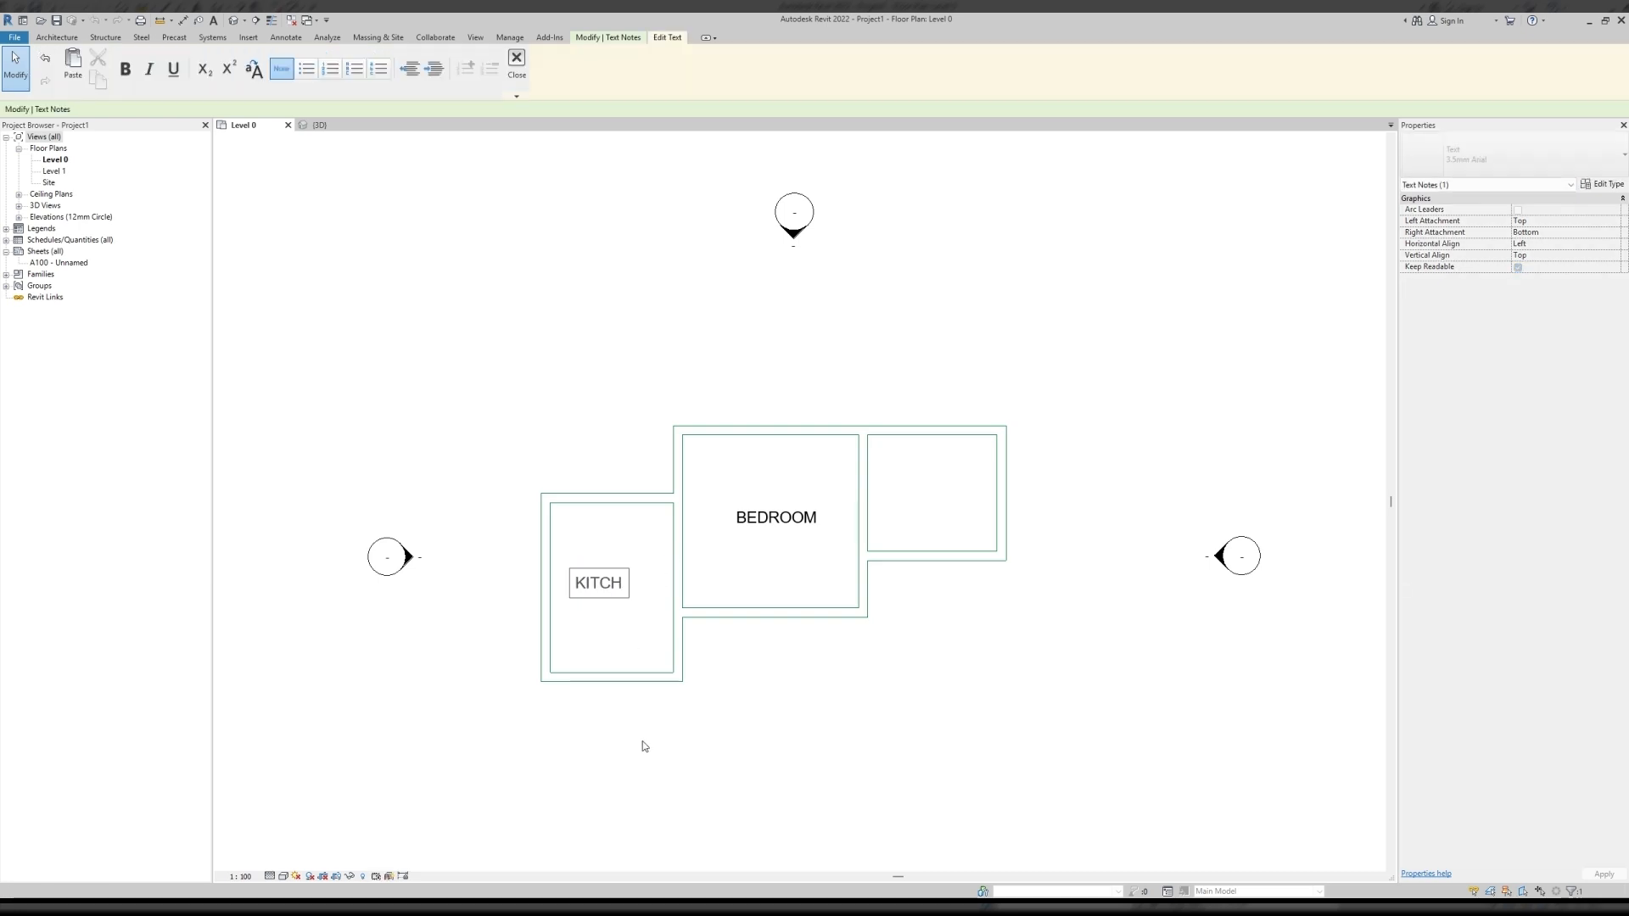
text(EN)
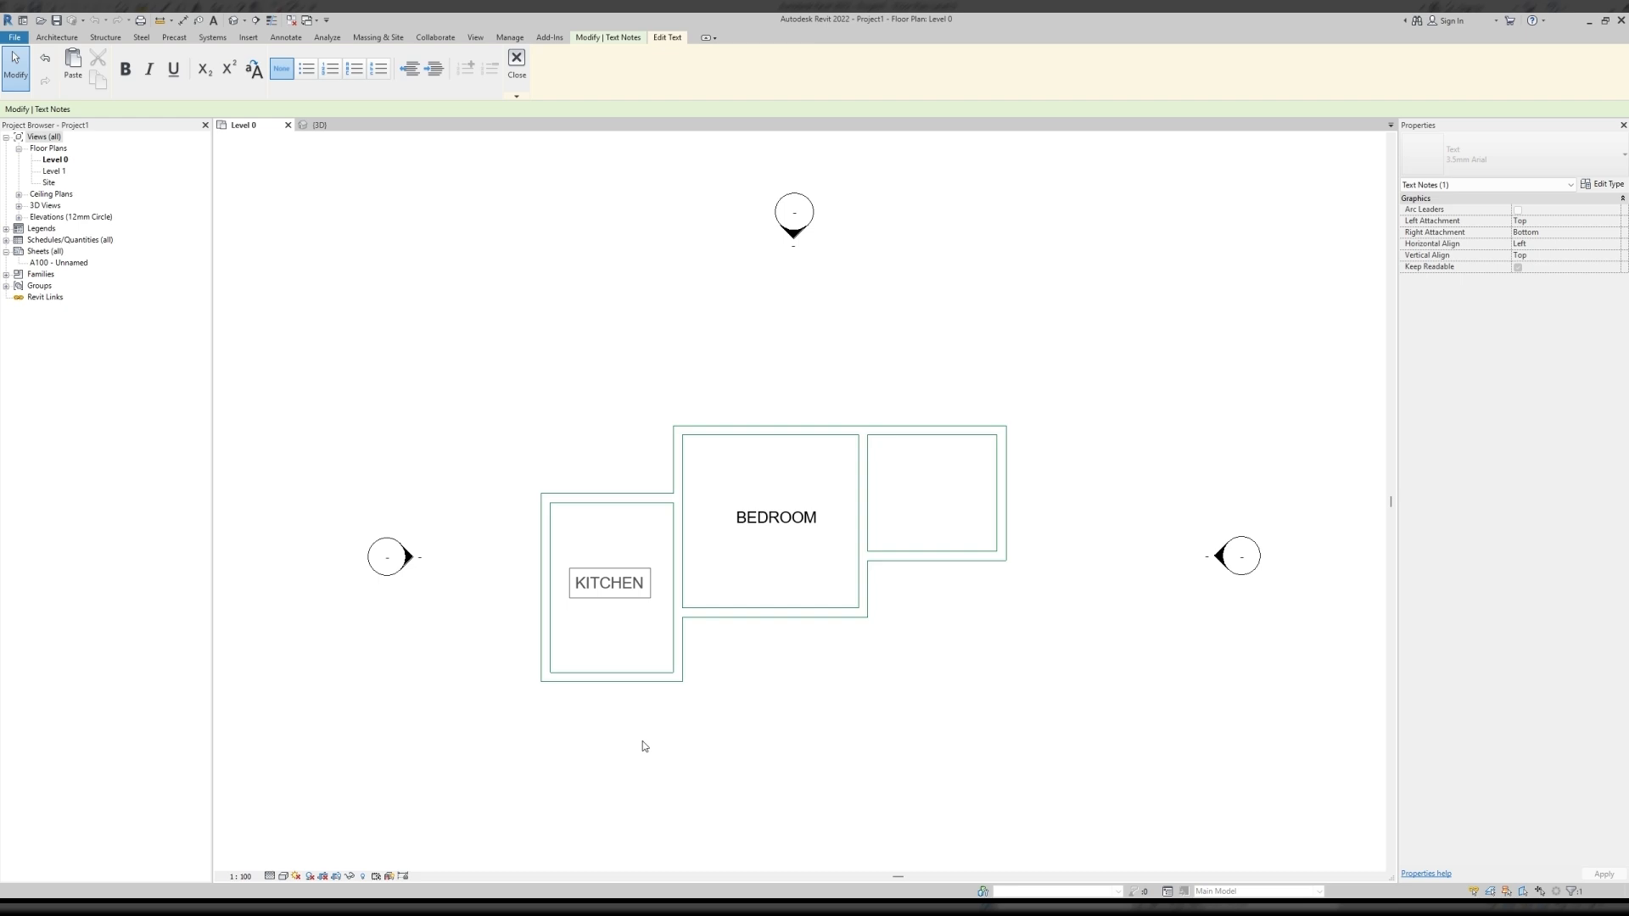
click(662, 749)
Copy the KITCHEN note into the right-hand room and change its text to BATH.
ctrl+drag(611, 588, 960, 489)
double_click(960, 489)
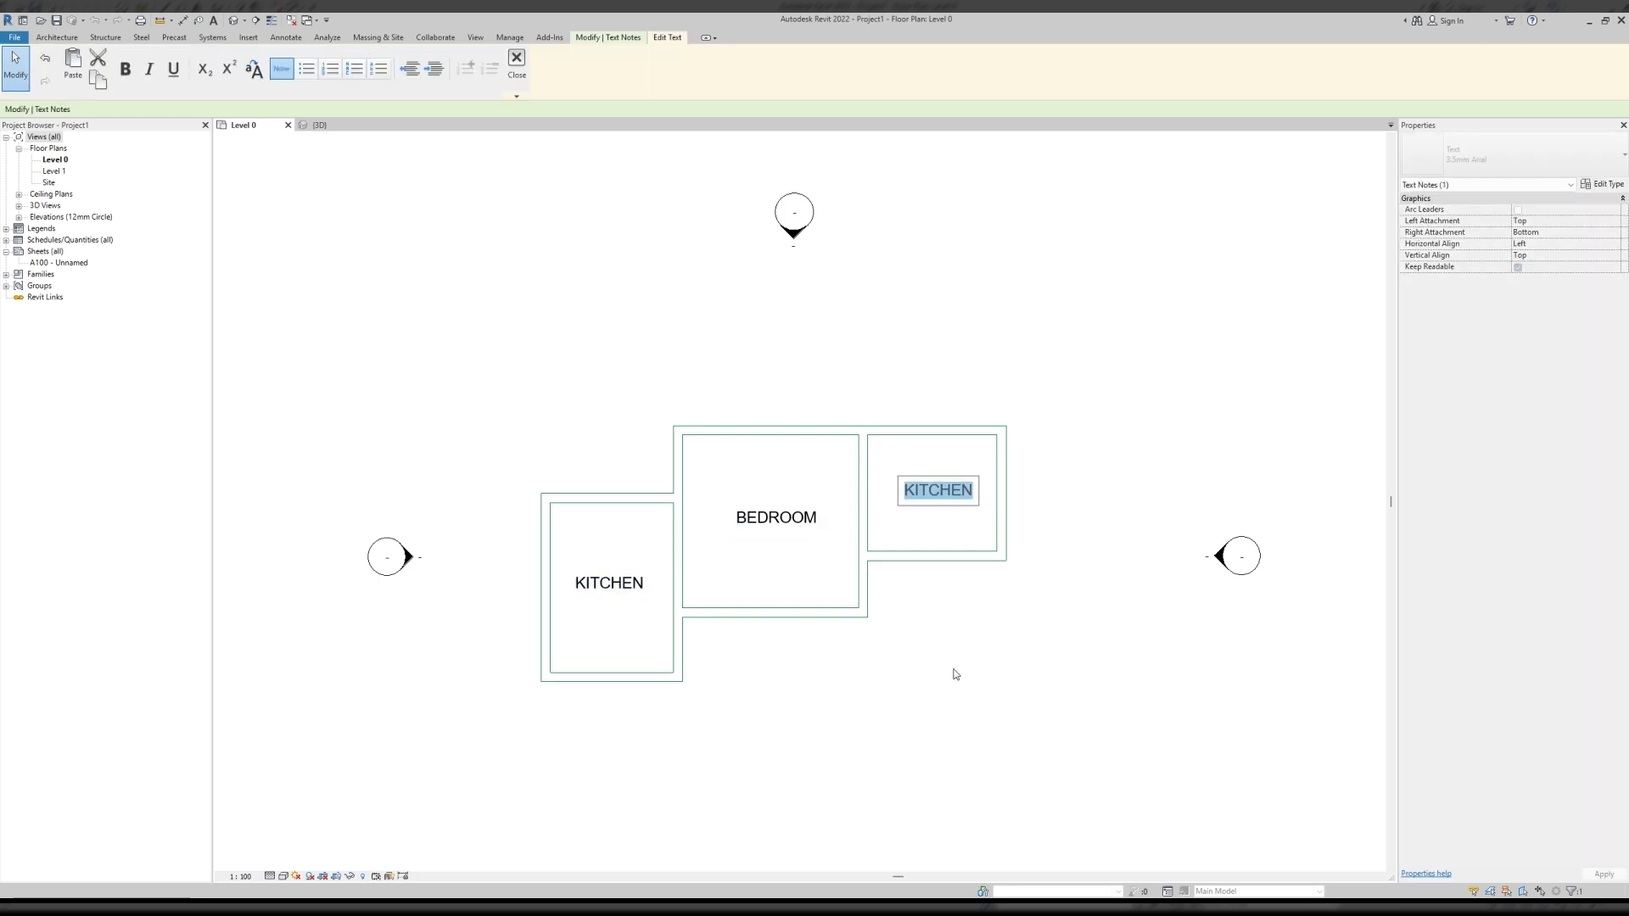
text(BATH)
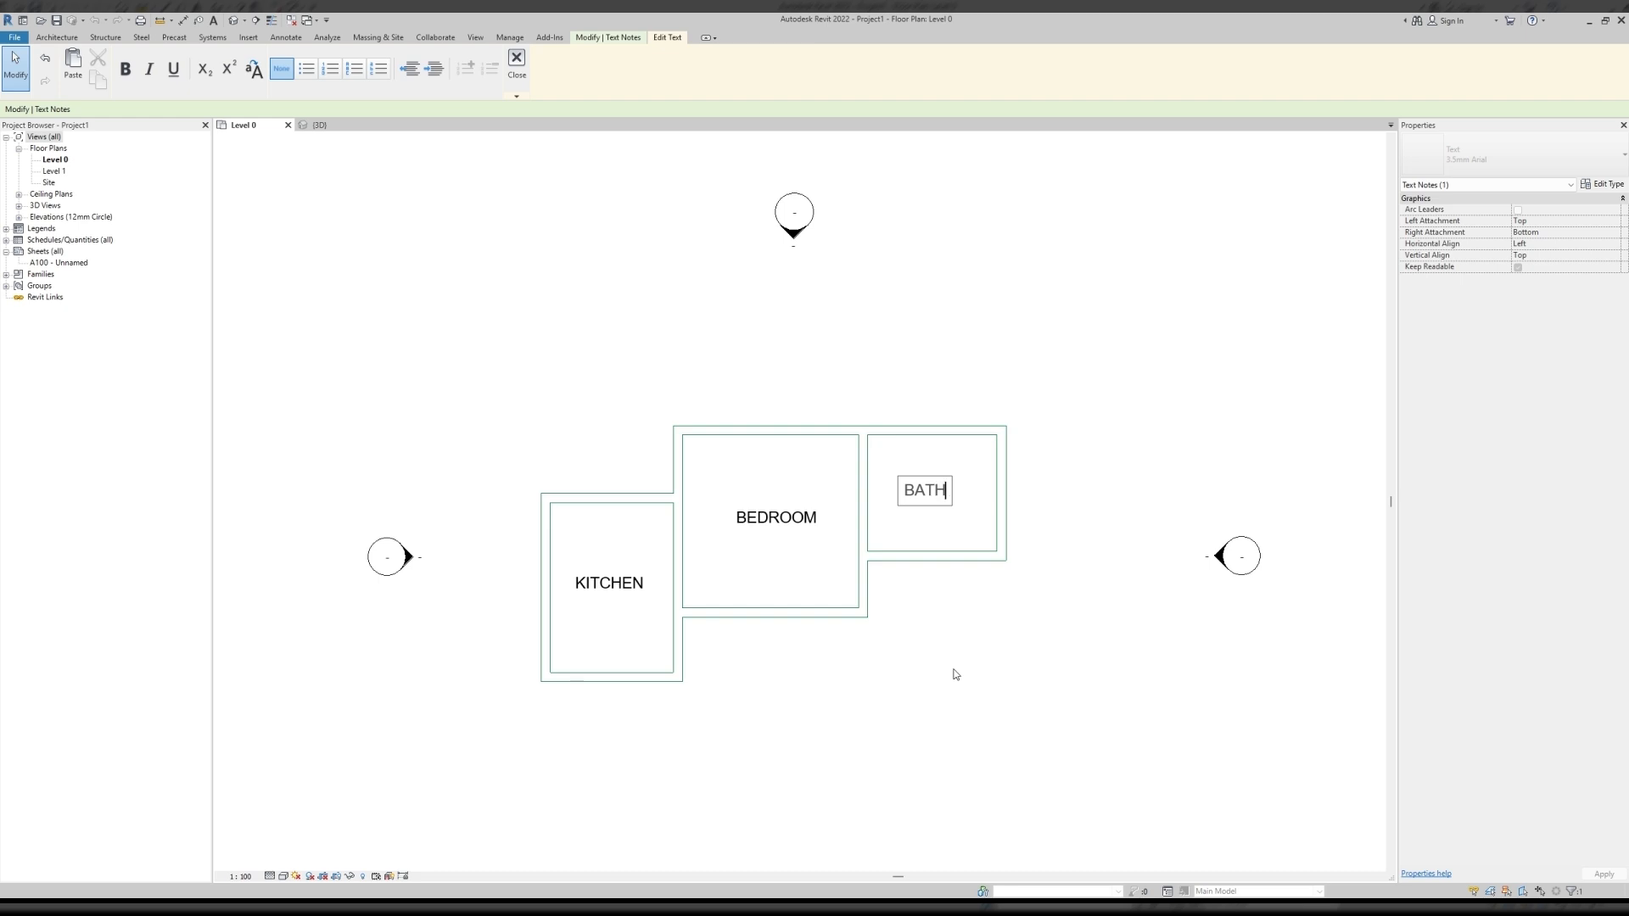
click(957, 710)
Place Doors_IntSgl 810x2110mm doors in the wall between kitchen and bedroom and in the wall between bedroom and bath.
key(d)
key(r)
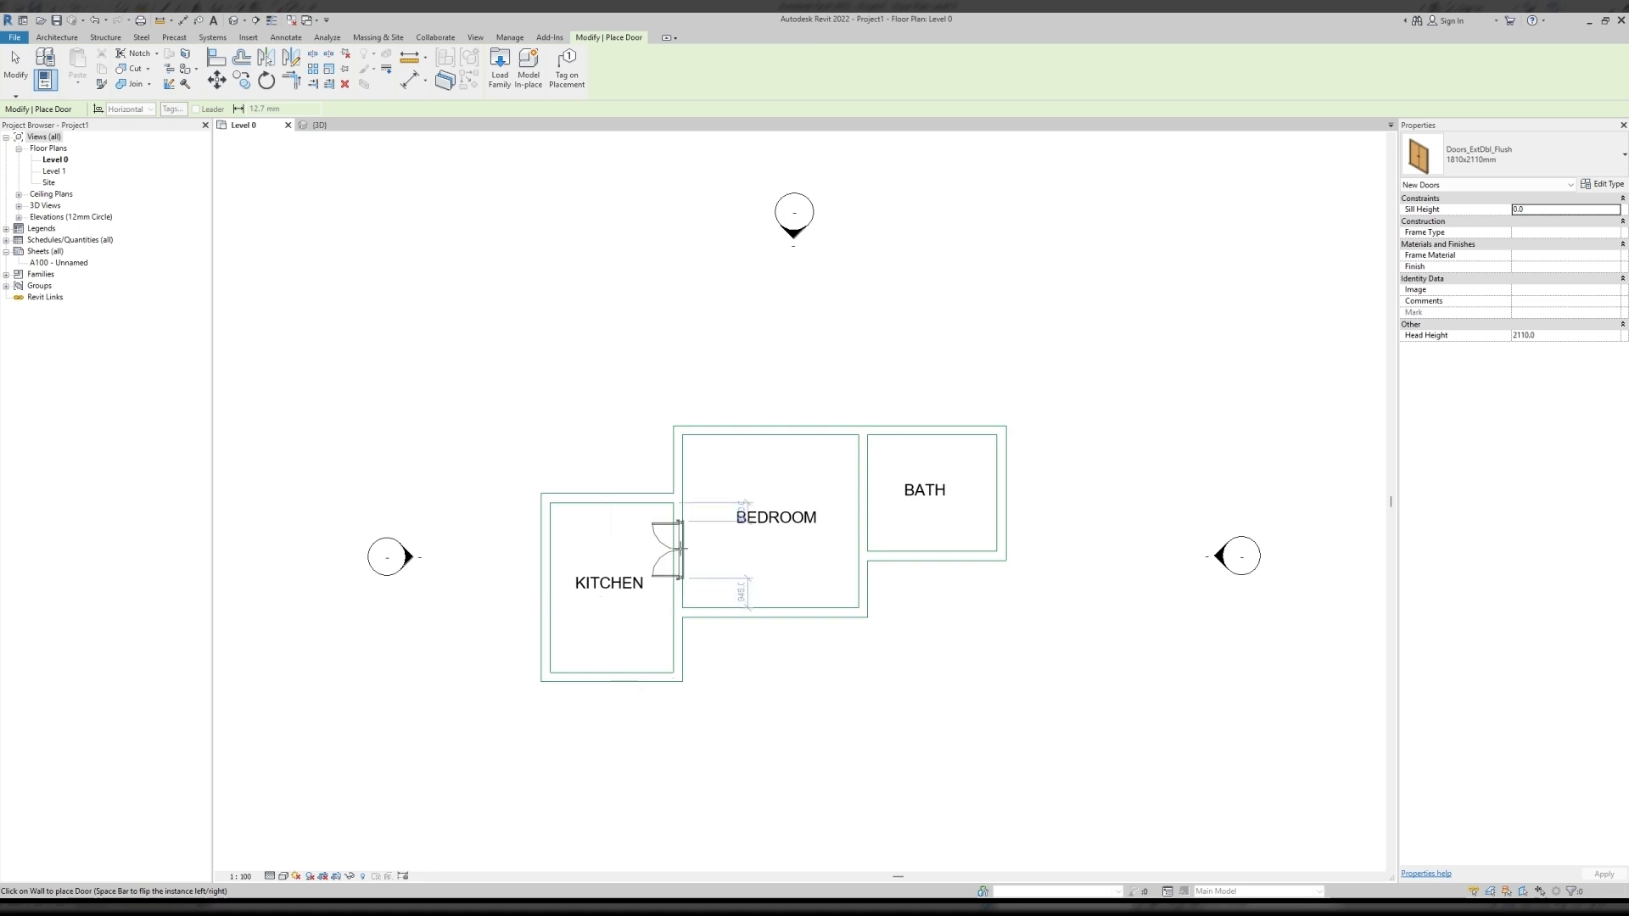
click(1491, 162)
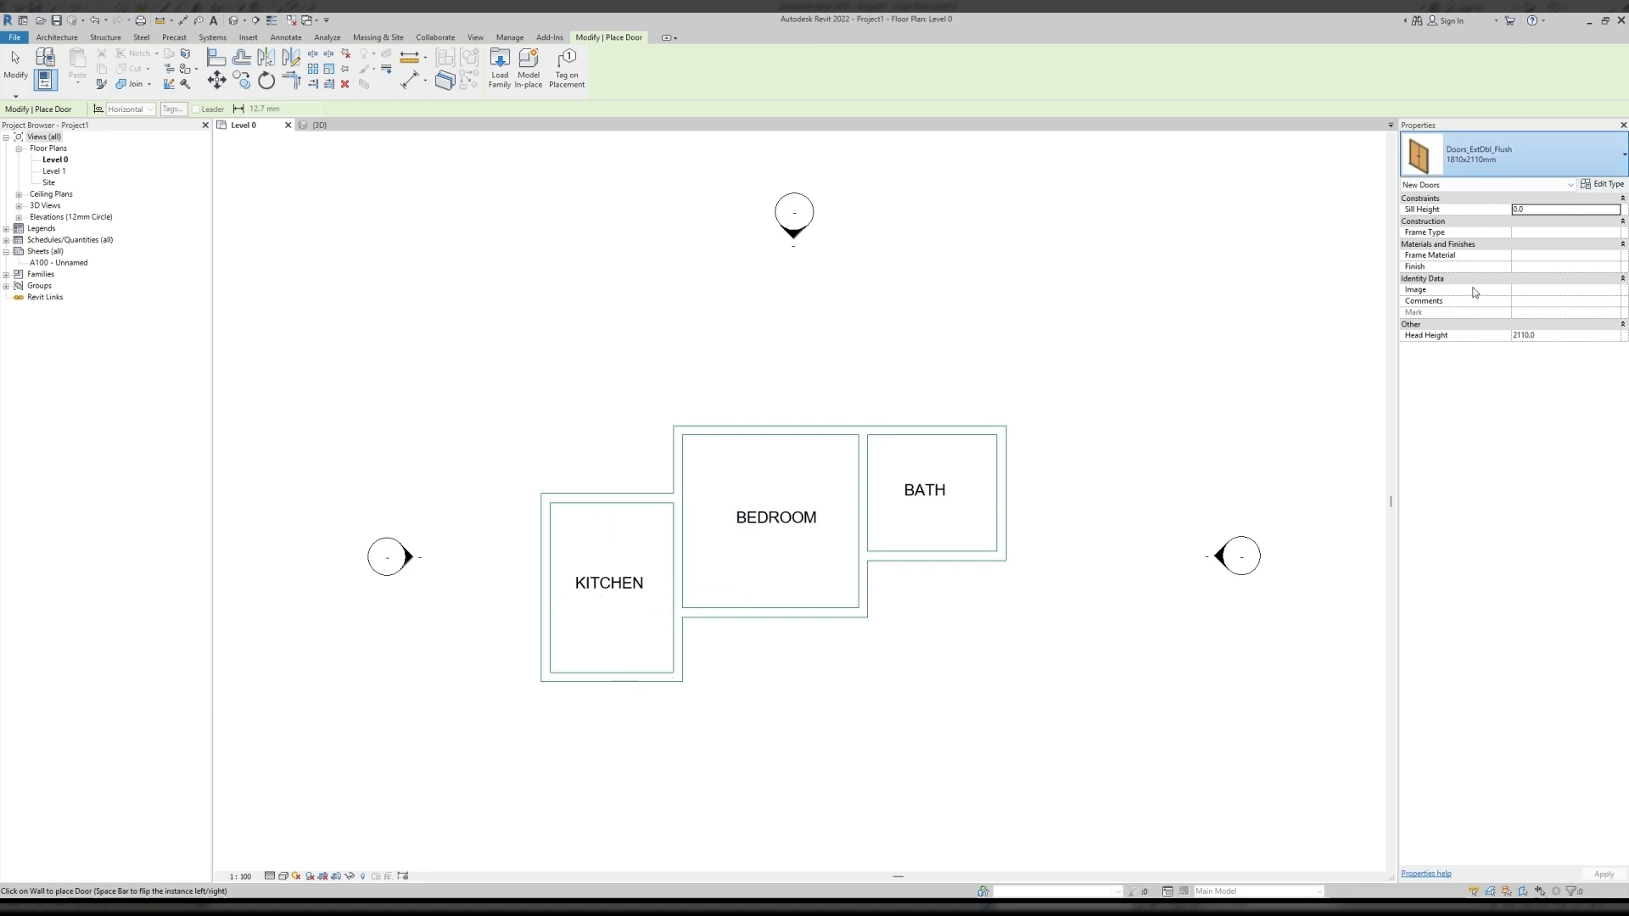
click(1474, 286)
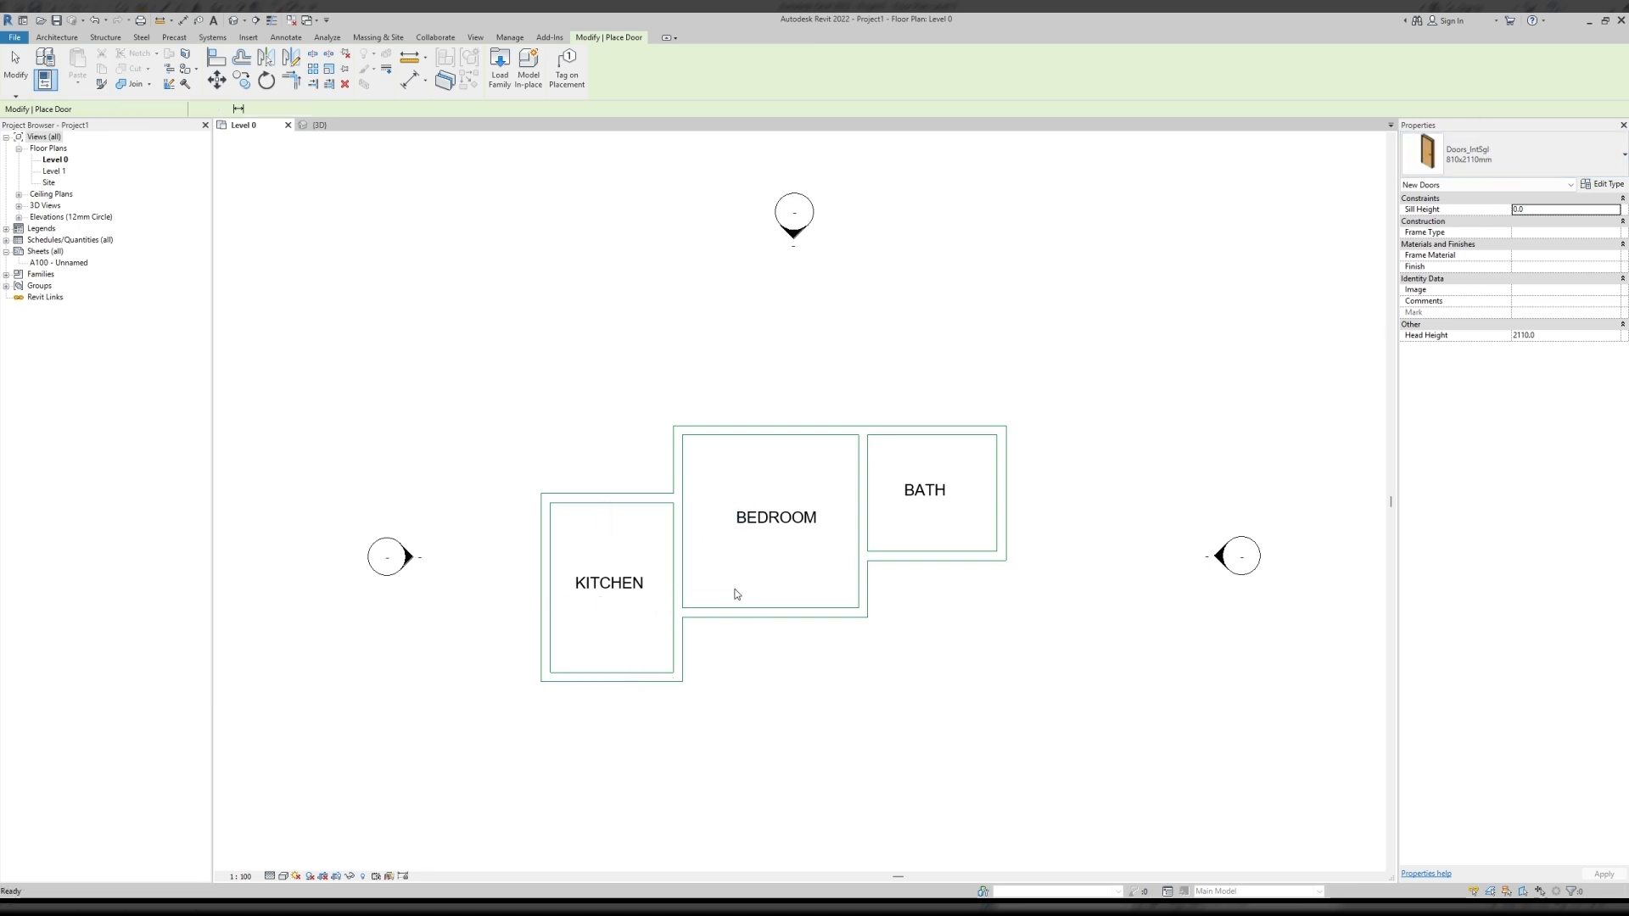
click(676, 523)
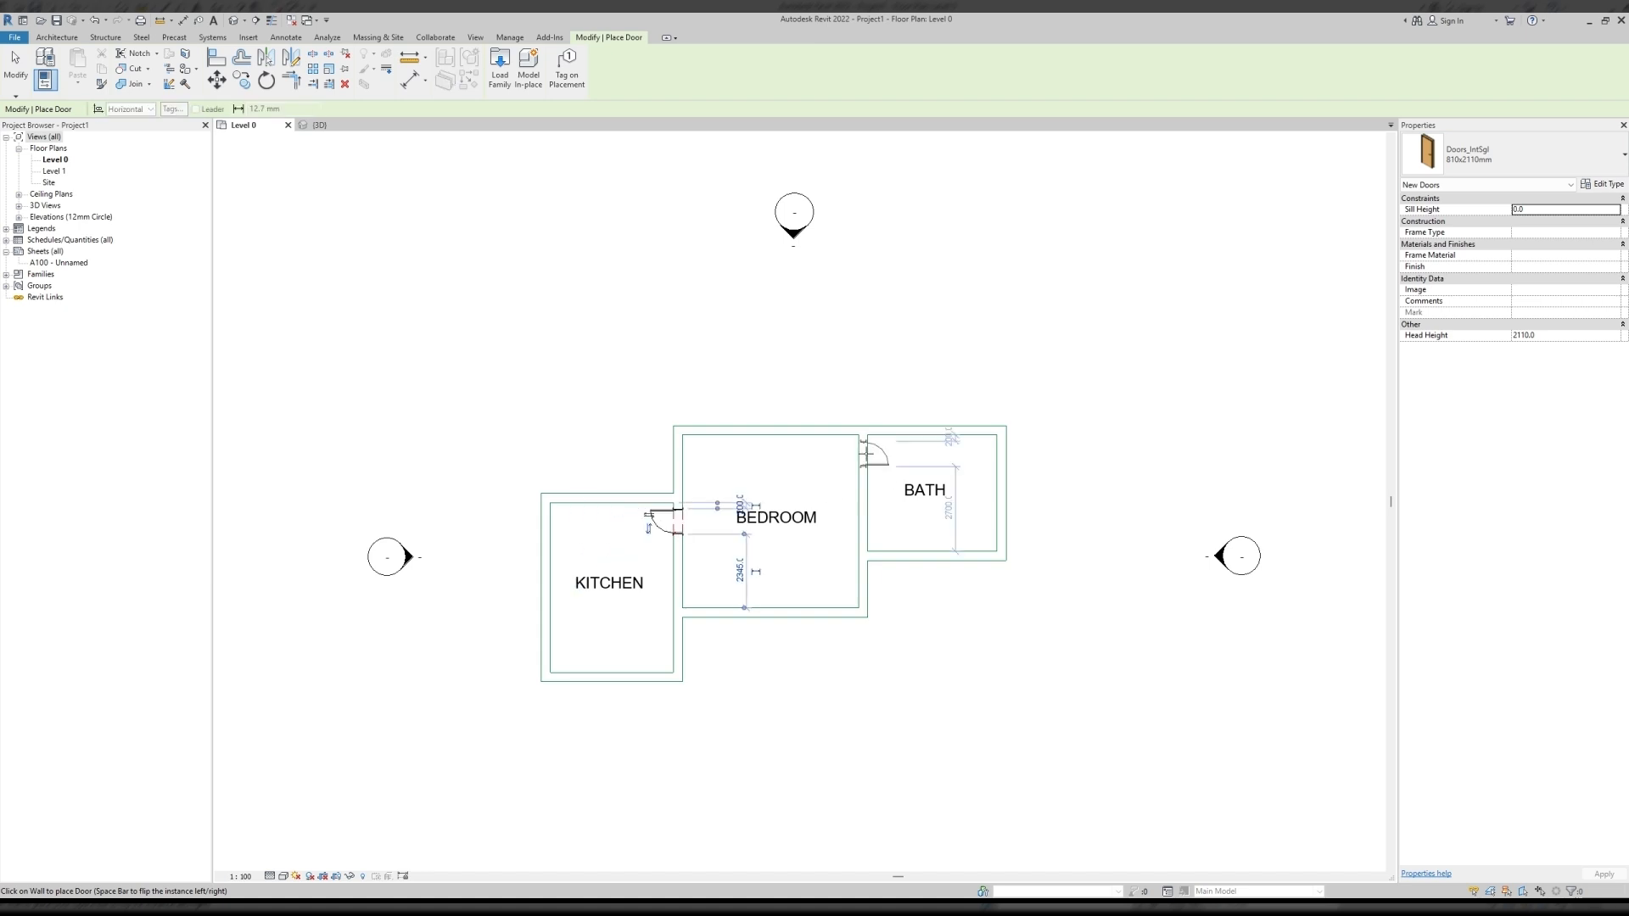
click(863, 454)
Place a Doors_ExtDbl_Flush 1810x2110mm double door in the bedroom's lower wall, opening outwards.
click(1477, 245)
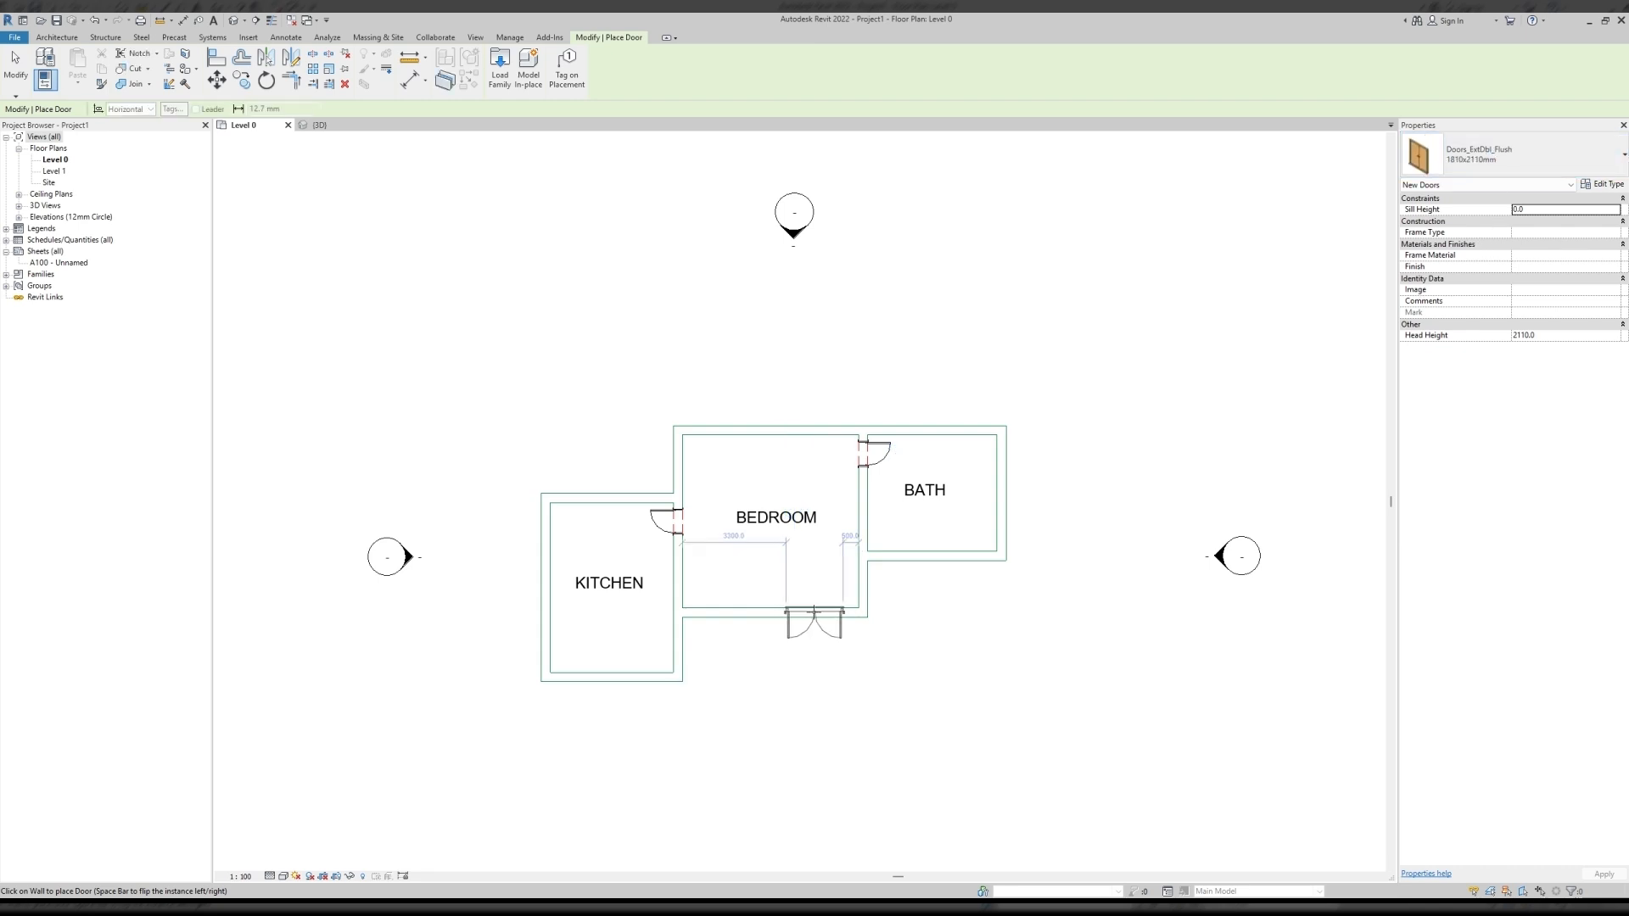
click(813, 673)
key(Escape)
key(Escape)
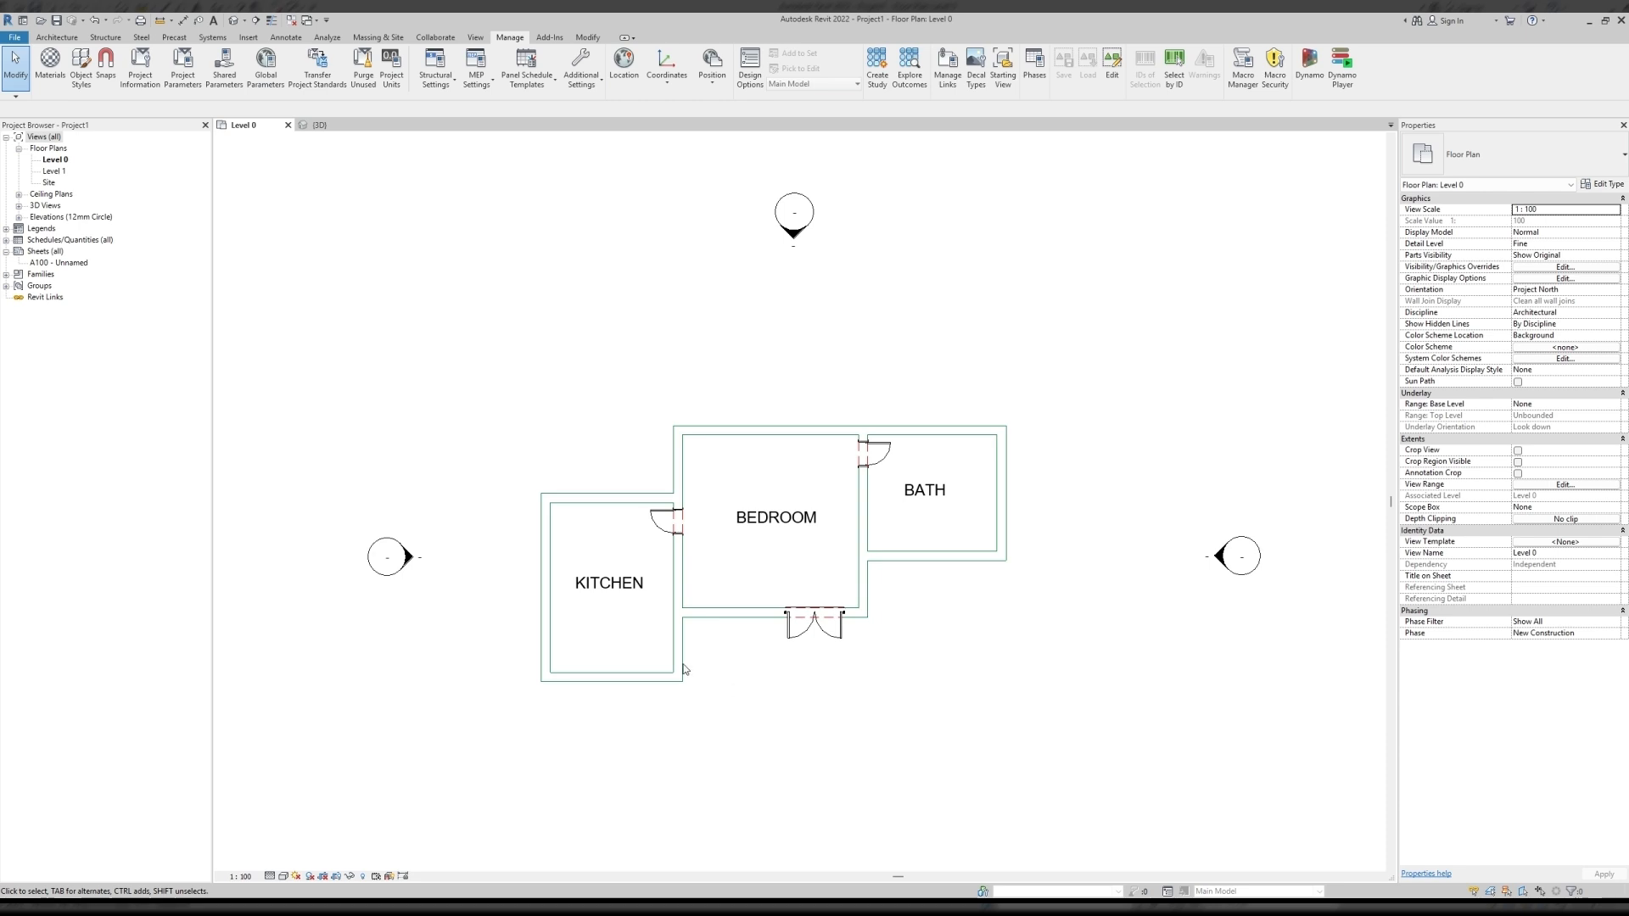
Set Phase Created to Existing for the two internal doors and the external double door.
click(675, 522)
ctrl+click(832, 632)
ctrl+click(885, 480)
click(1615, 348)
click(1614, 348)
click(1585, 358)
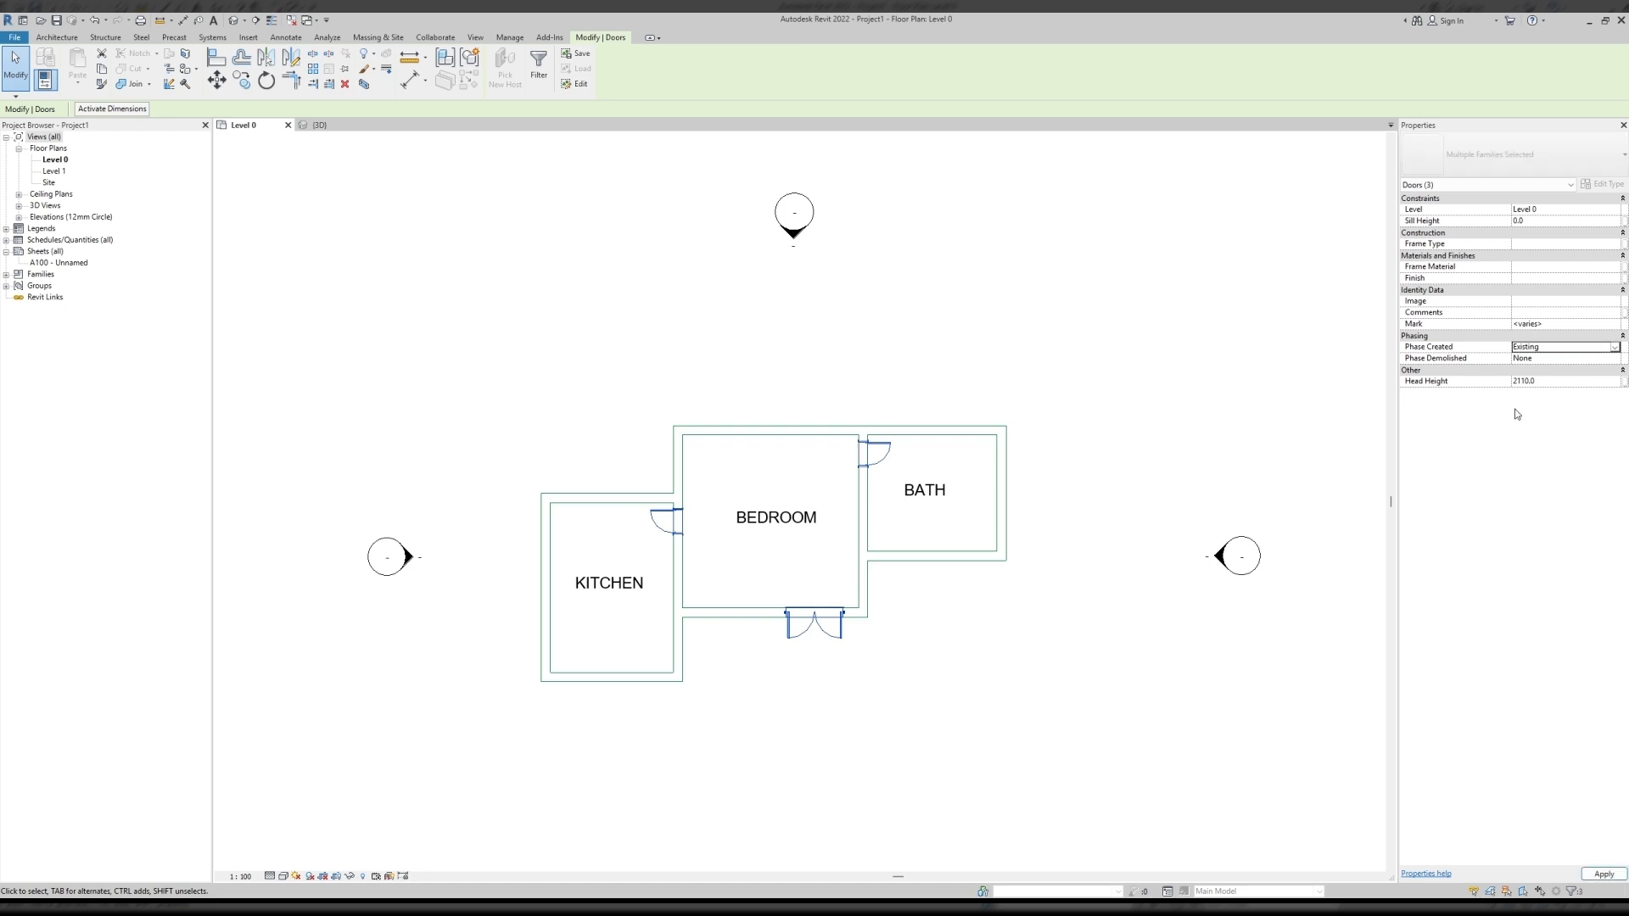
click(1060, 660)
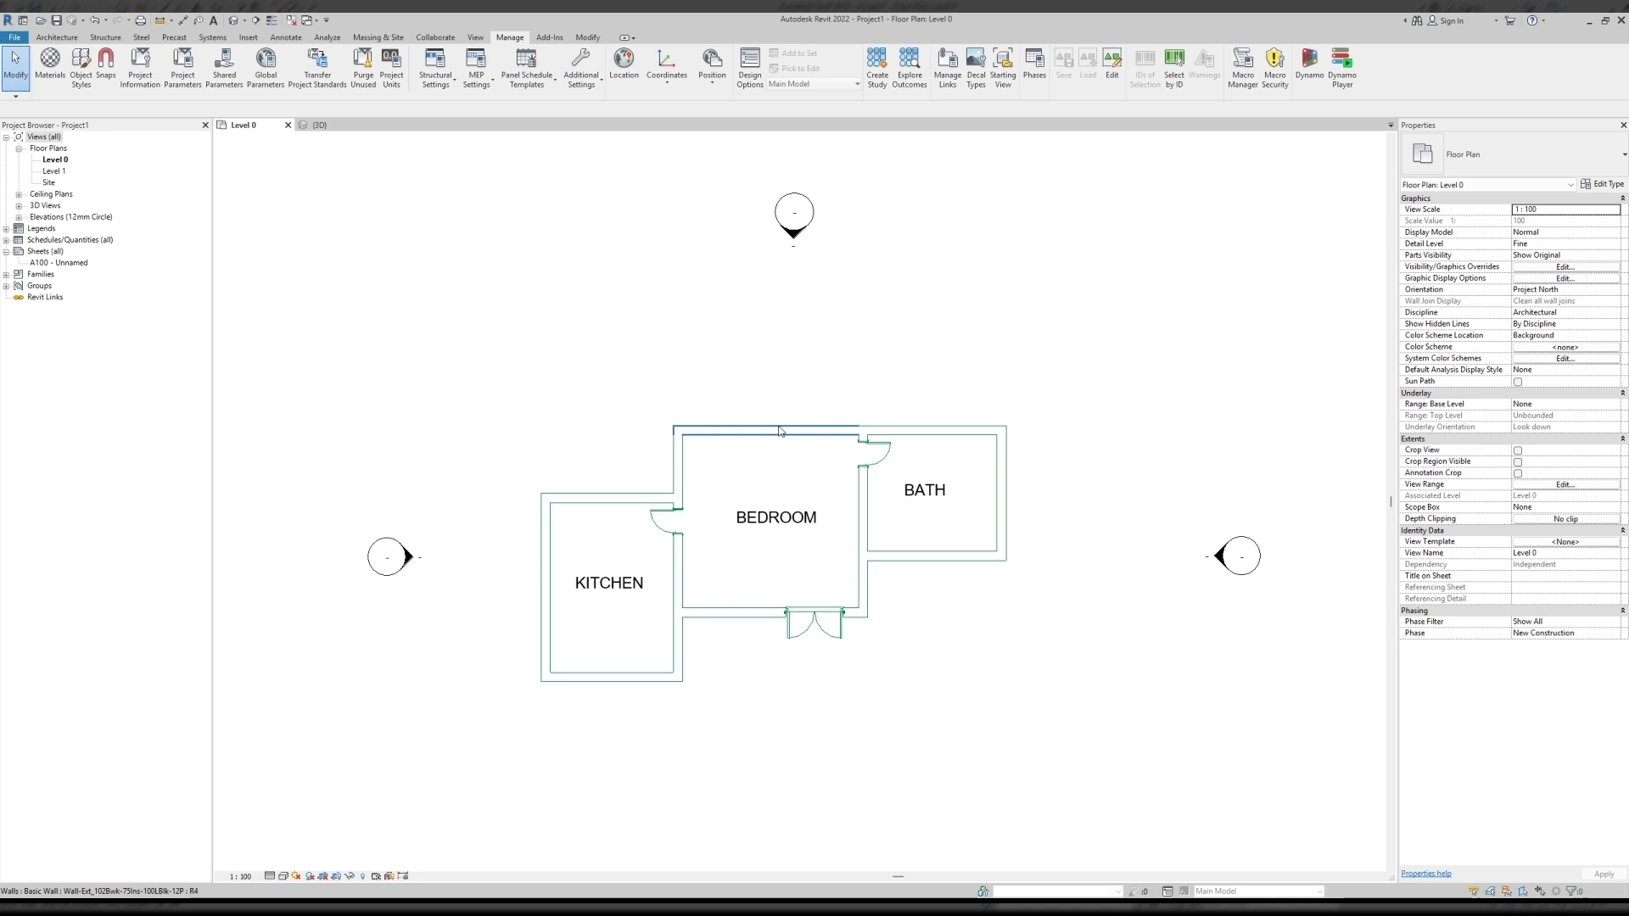
Draw a three-walled extension about 5900 mm by 3100 mm above the bedroom, matching the existing wall type, and check its phase properties.
click(1005, 512)
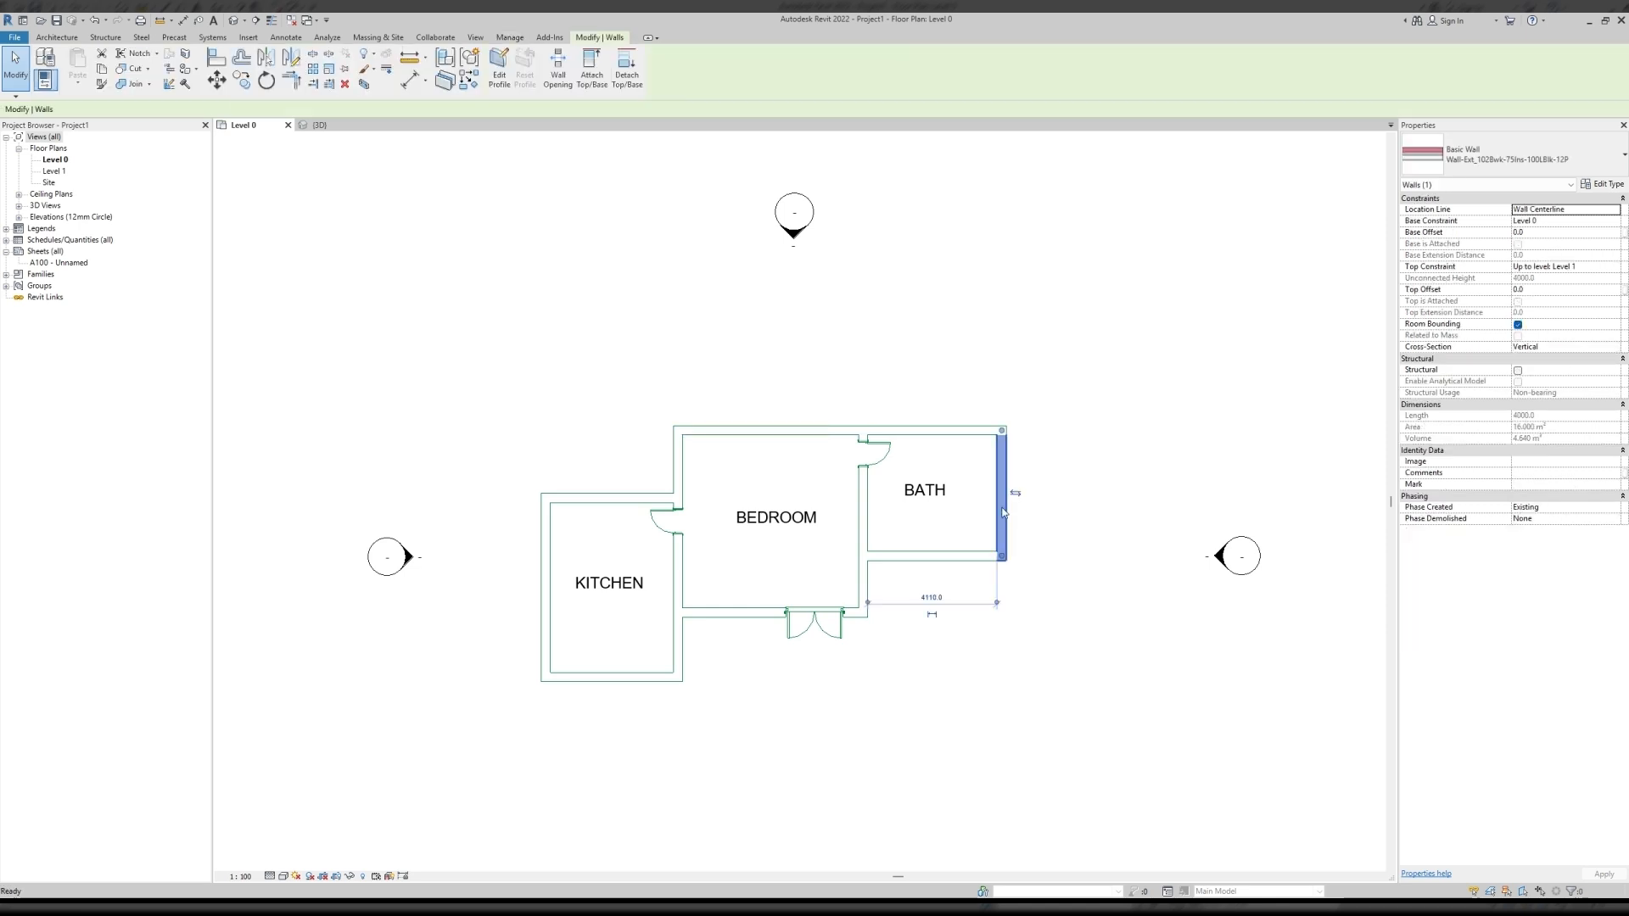
key(c)
key(s)
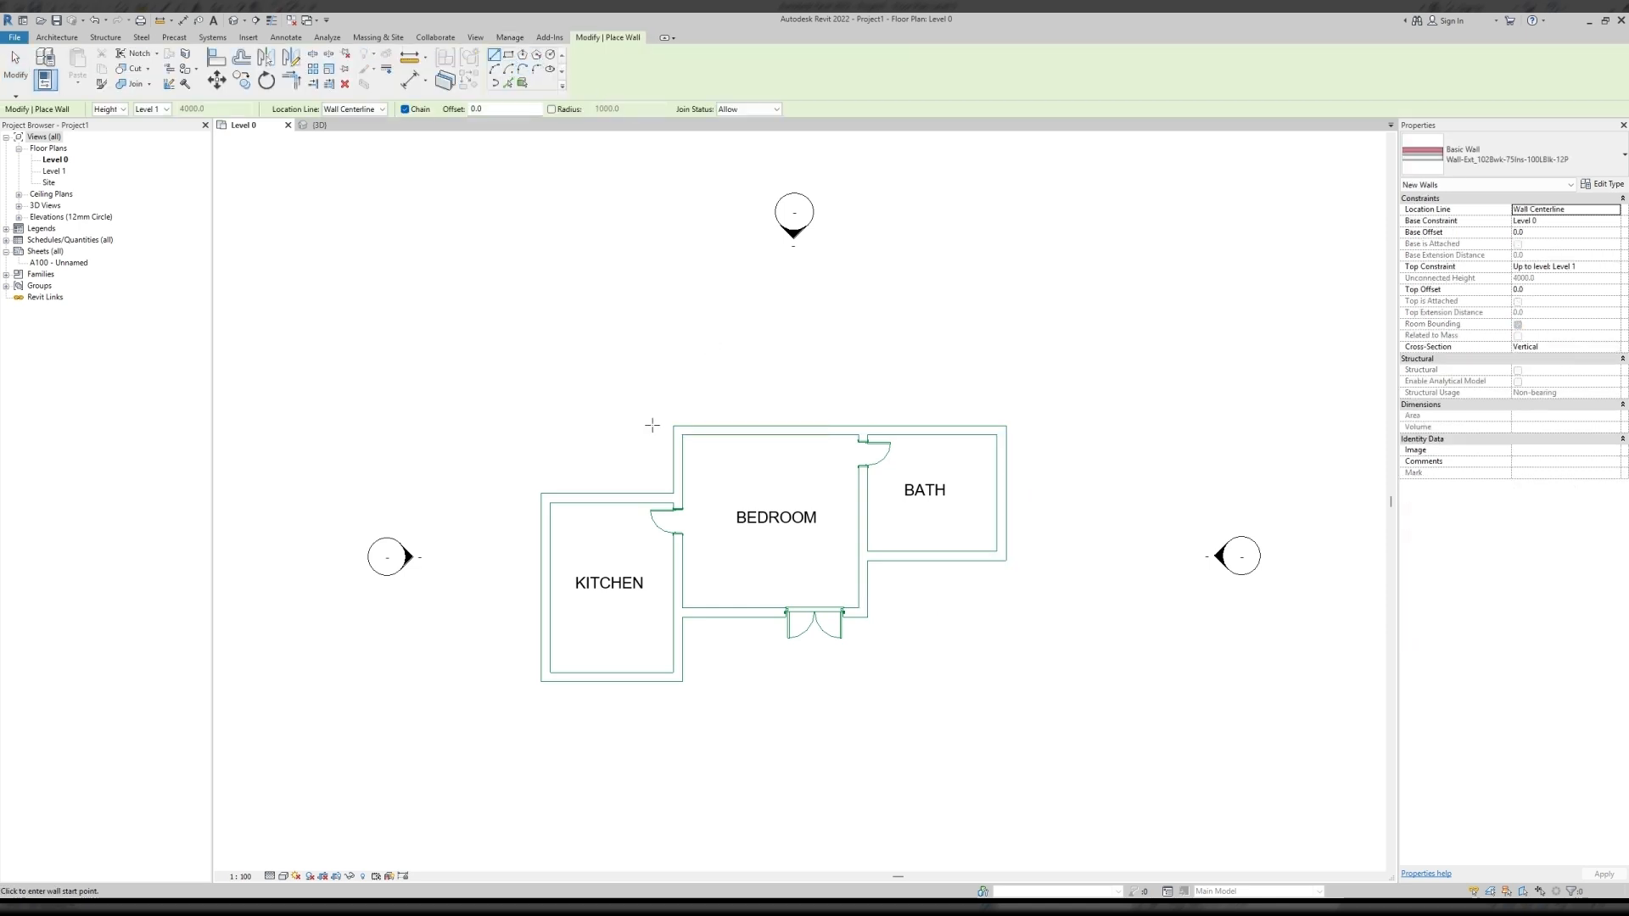
click(678, 431)
click(678, 333)
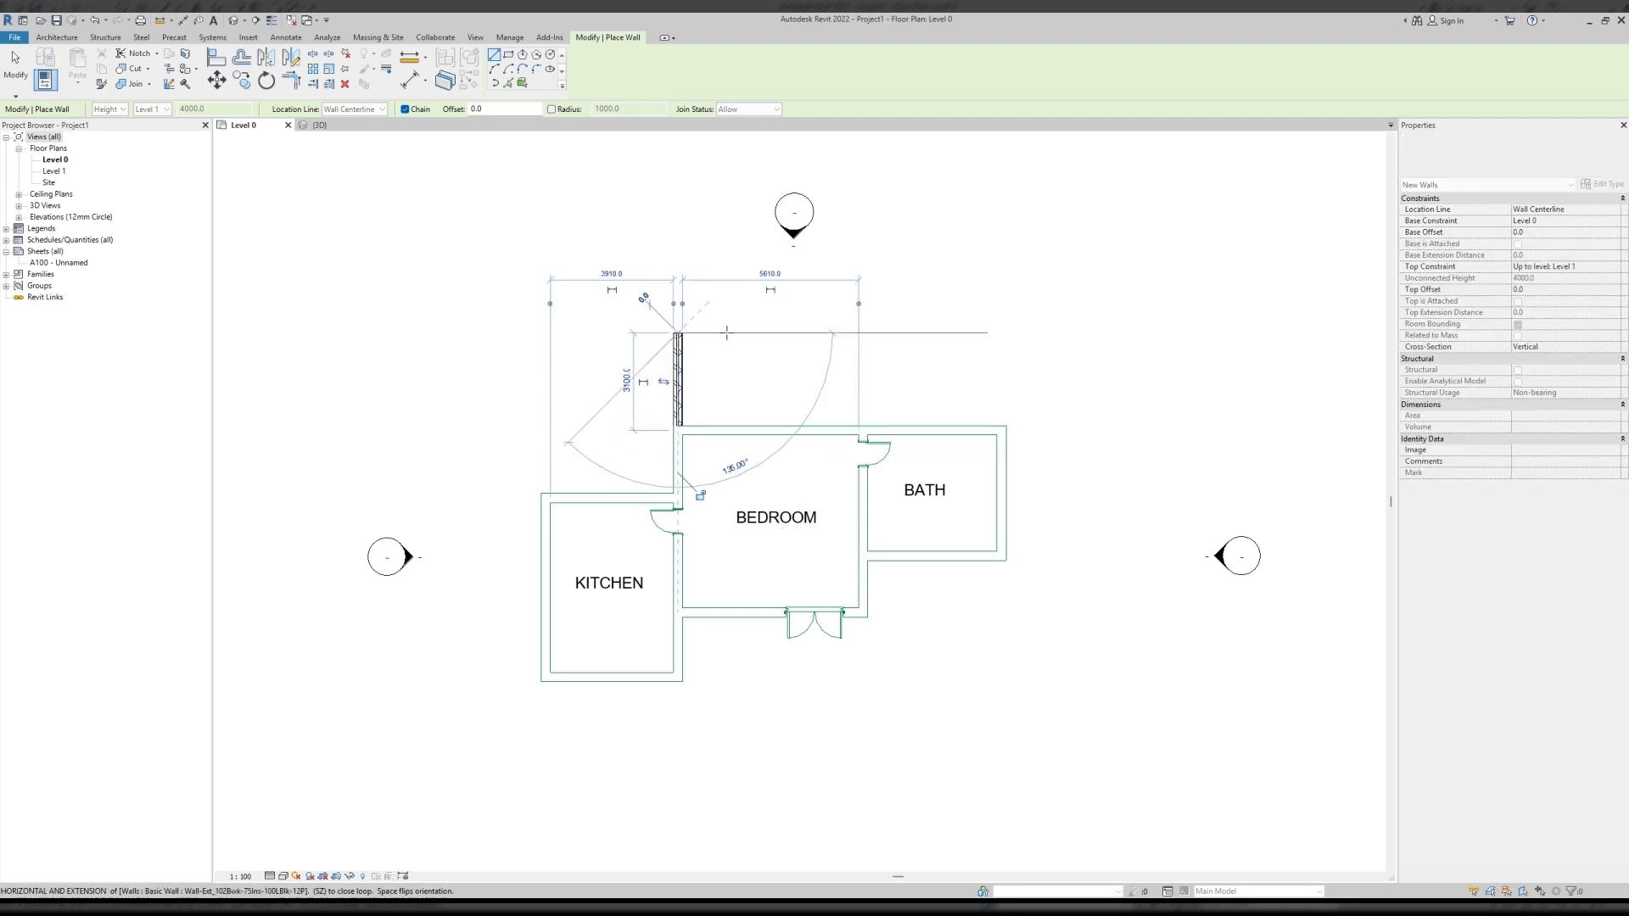
click(863, 332)
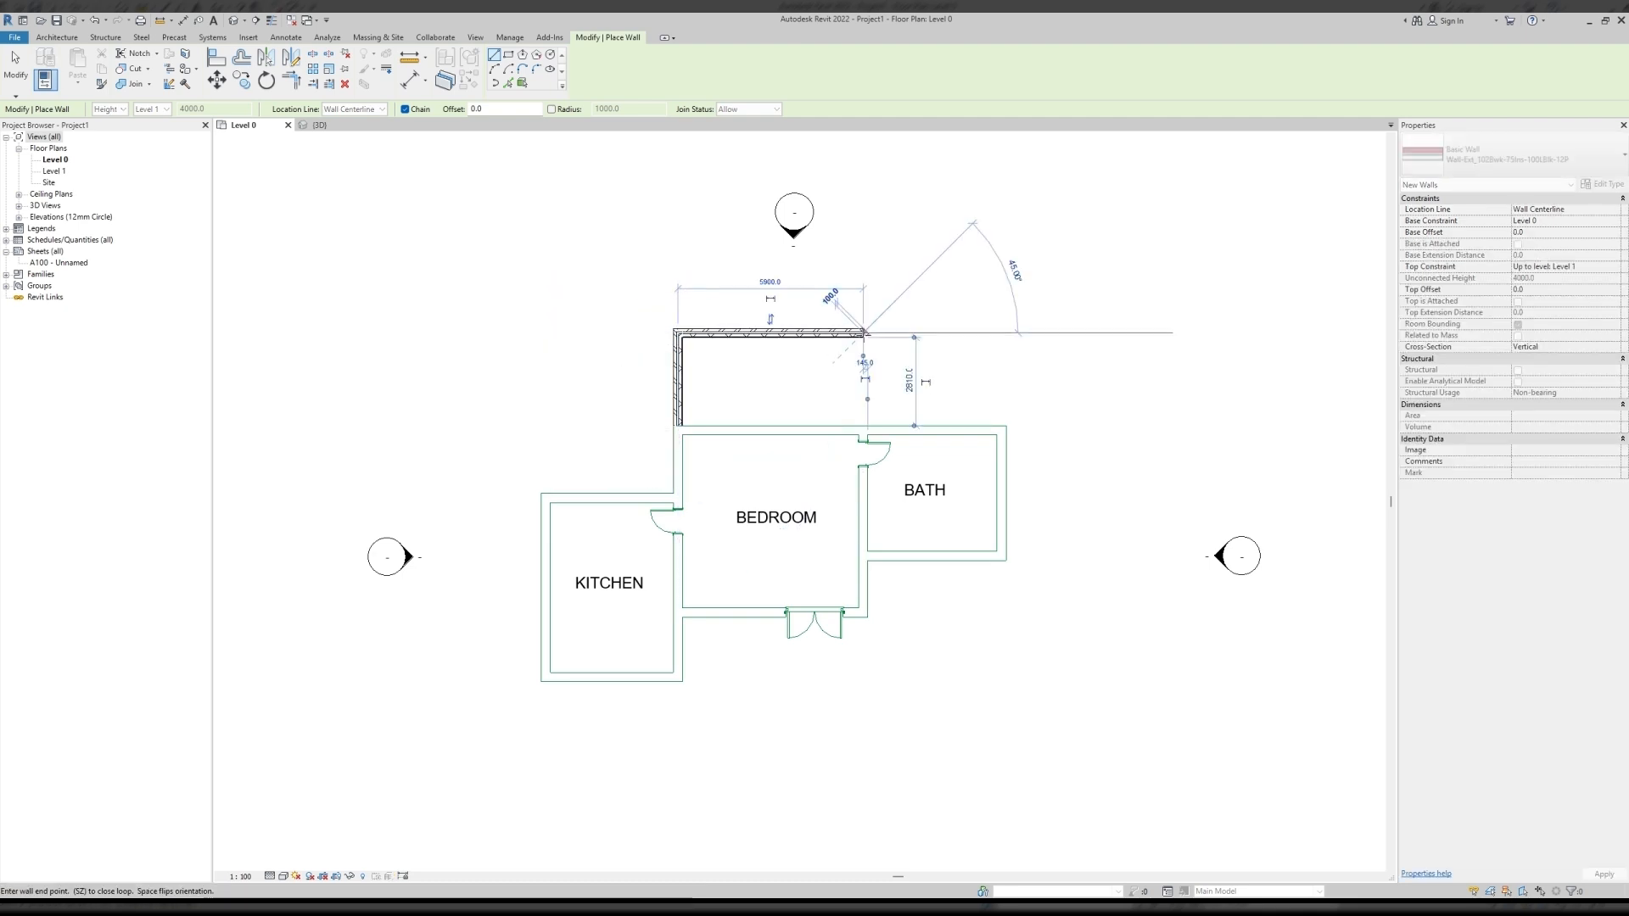
click(863, 430)
key(Escape)
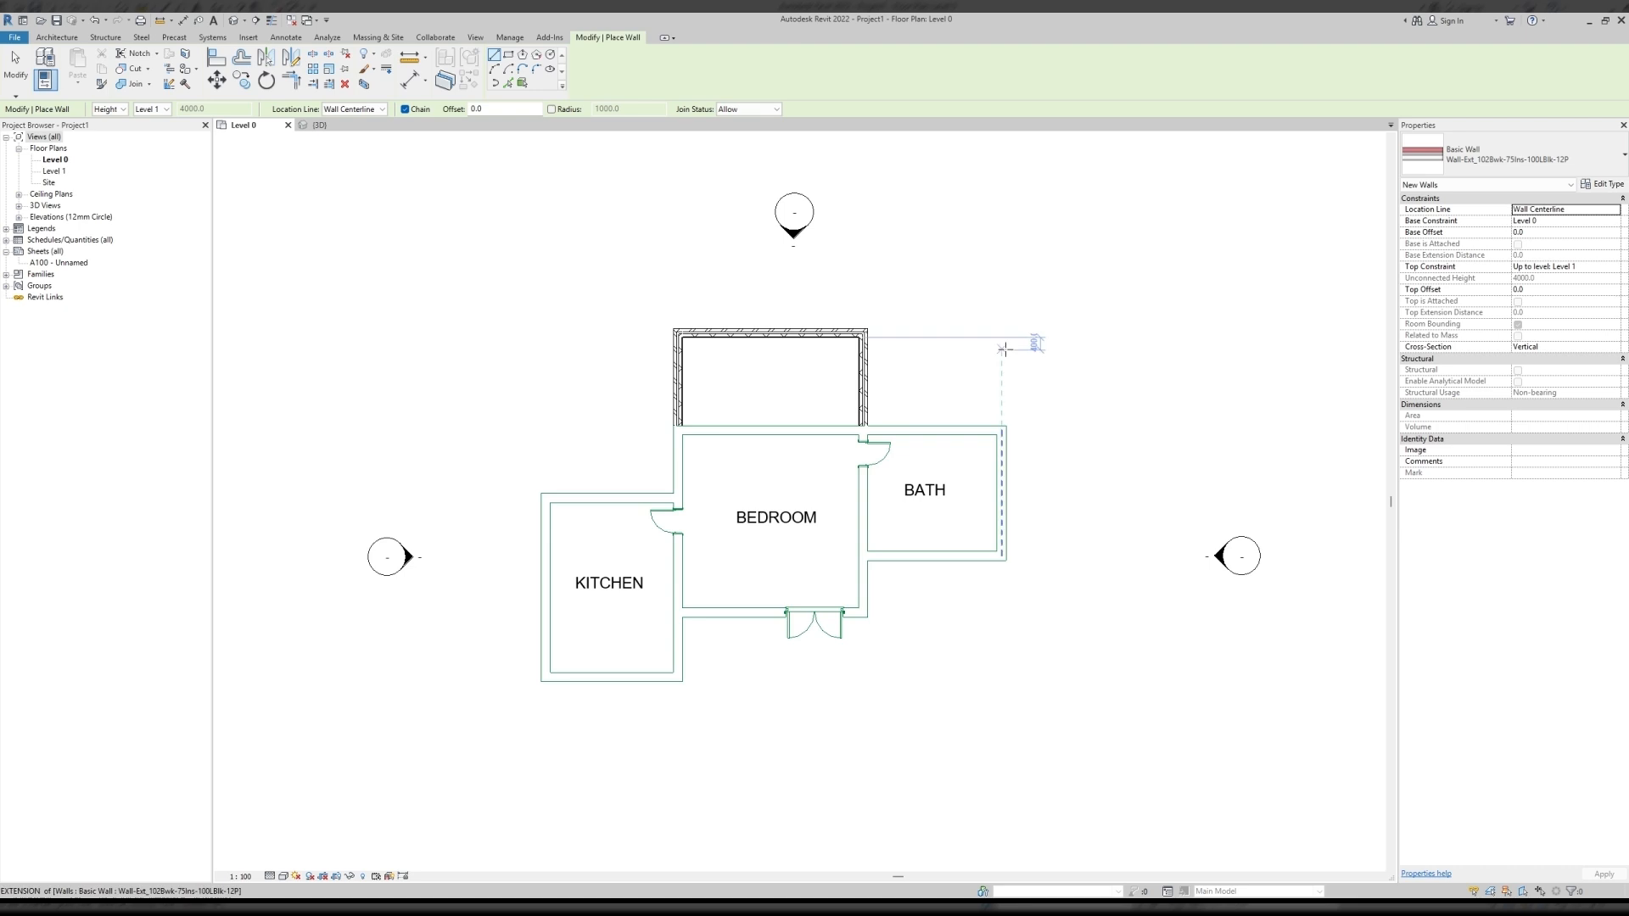
key(Escape)
drag(859, 325, 586, 371)
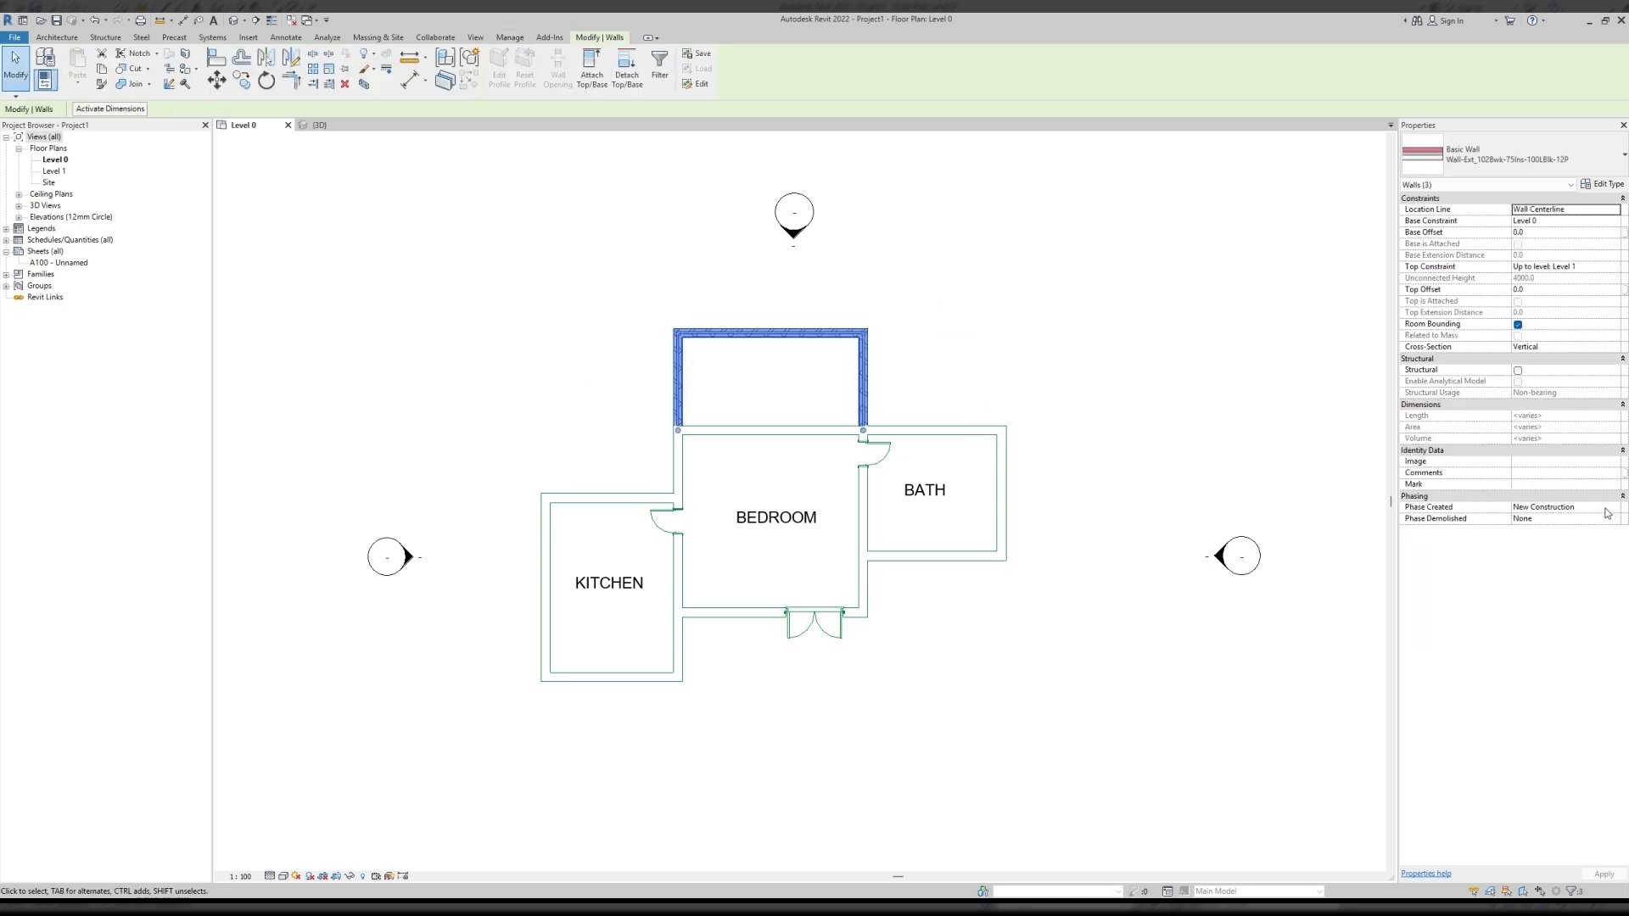
click(998, 671)
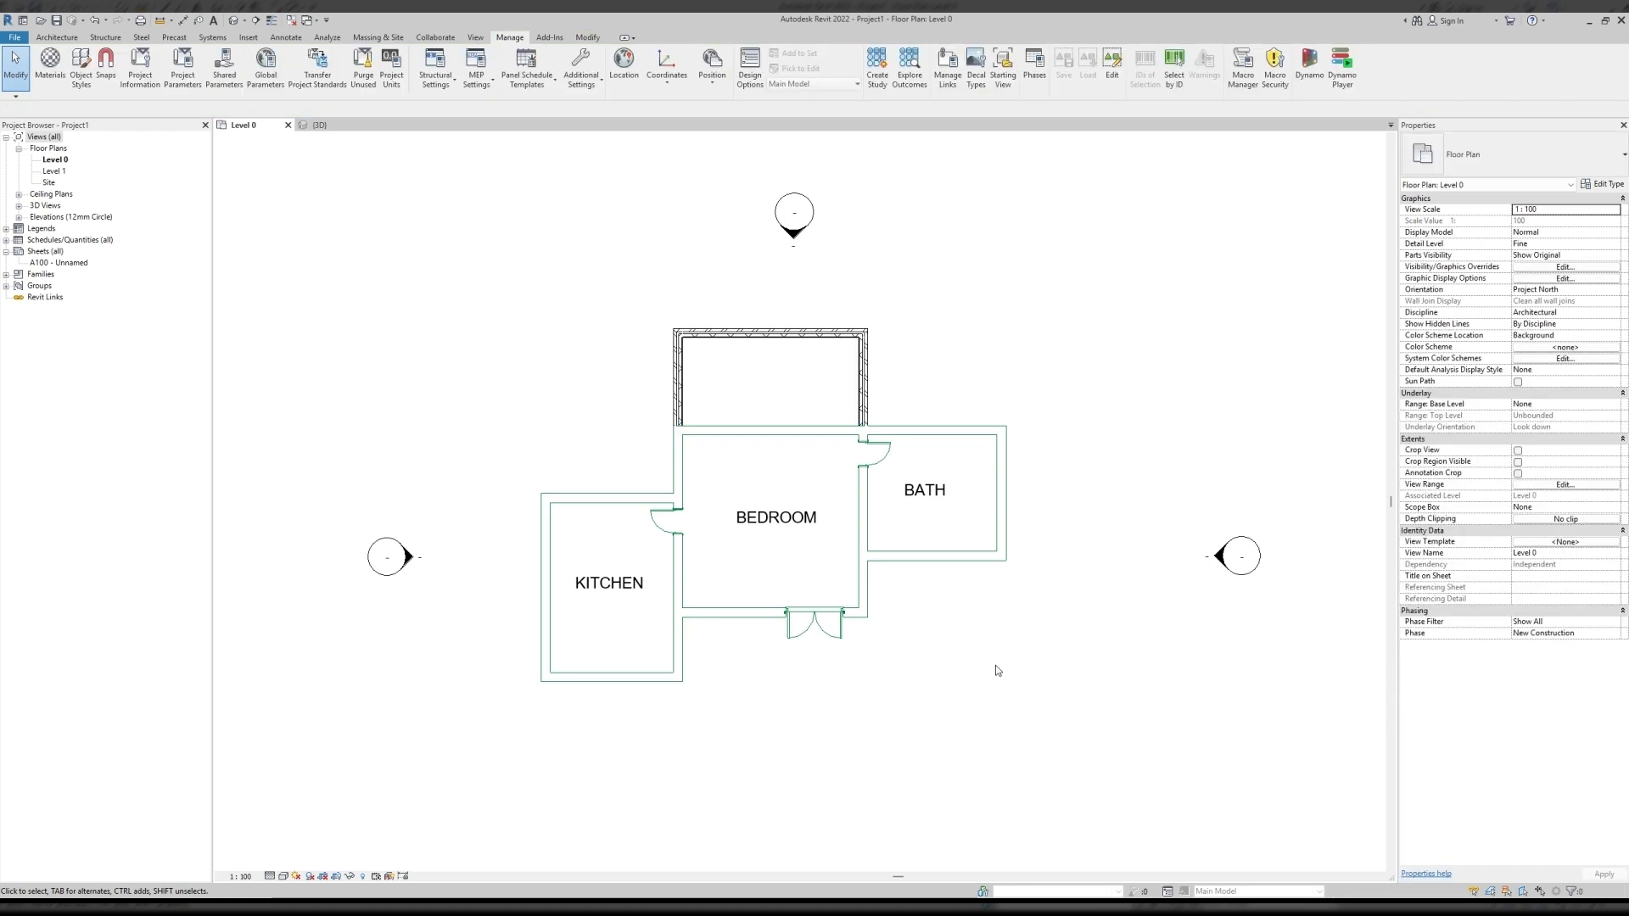
Set Phase Demolished to New Construction for the bath's three outer walls.
drag(1042, 395, 986, 637)
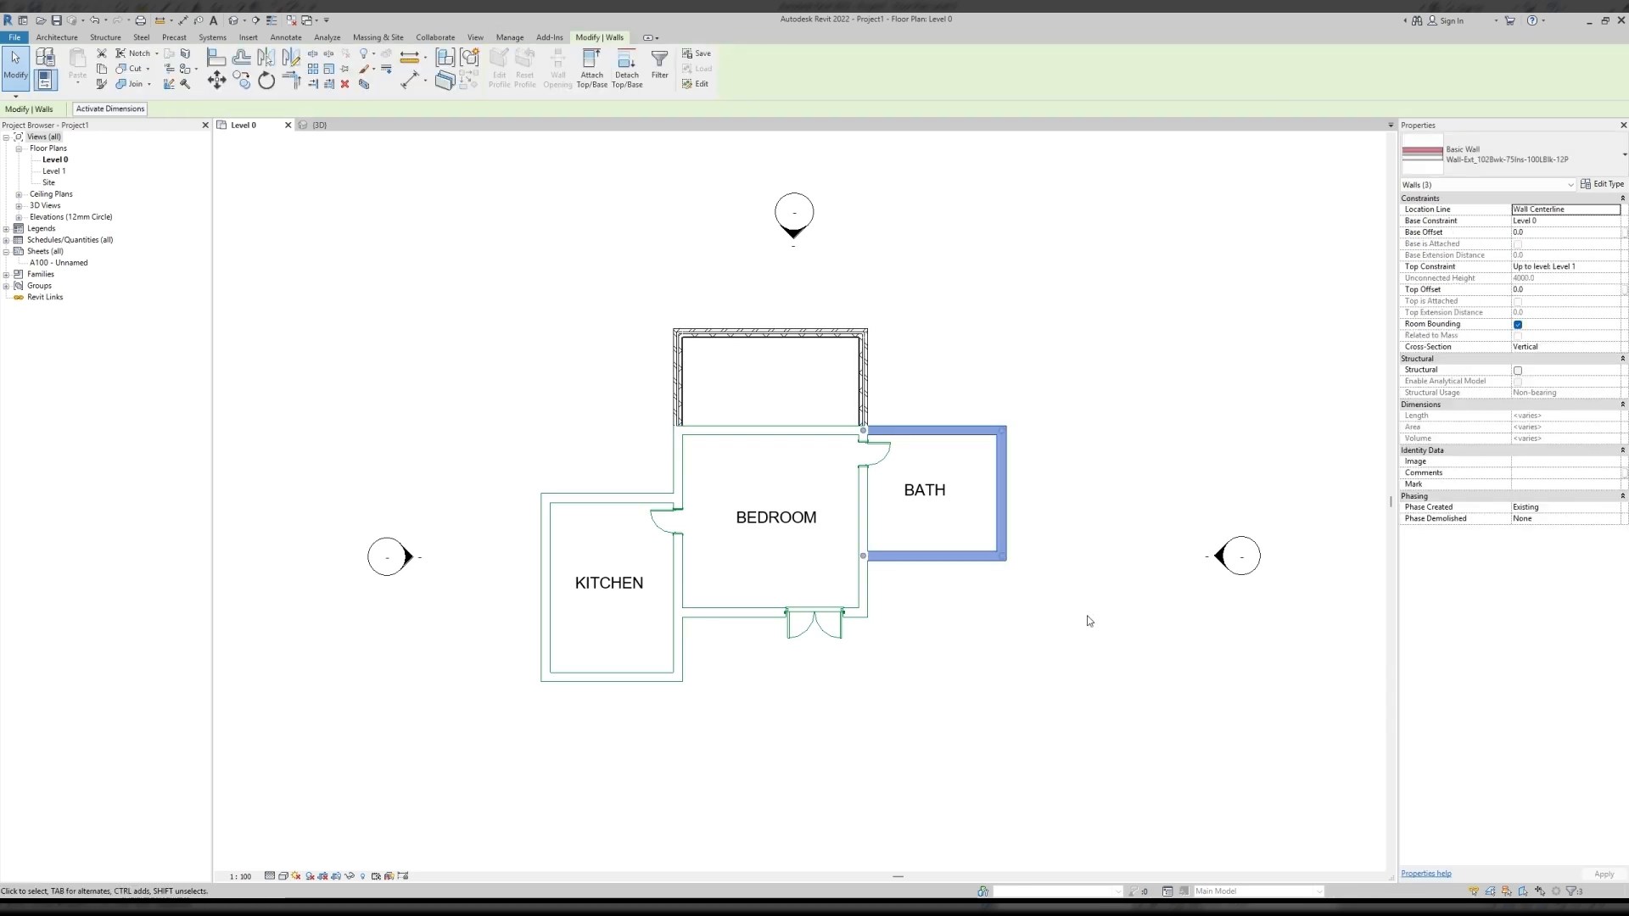
click(1613, 519)
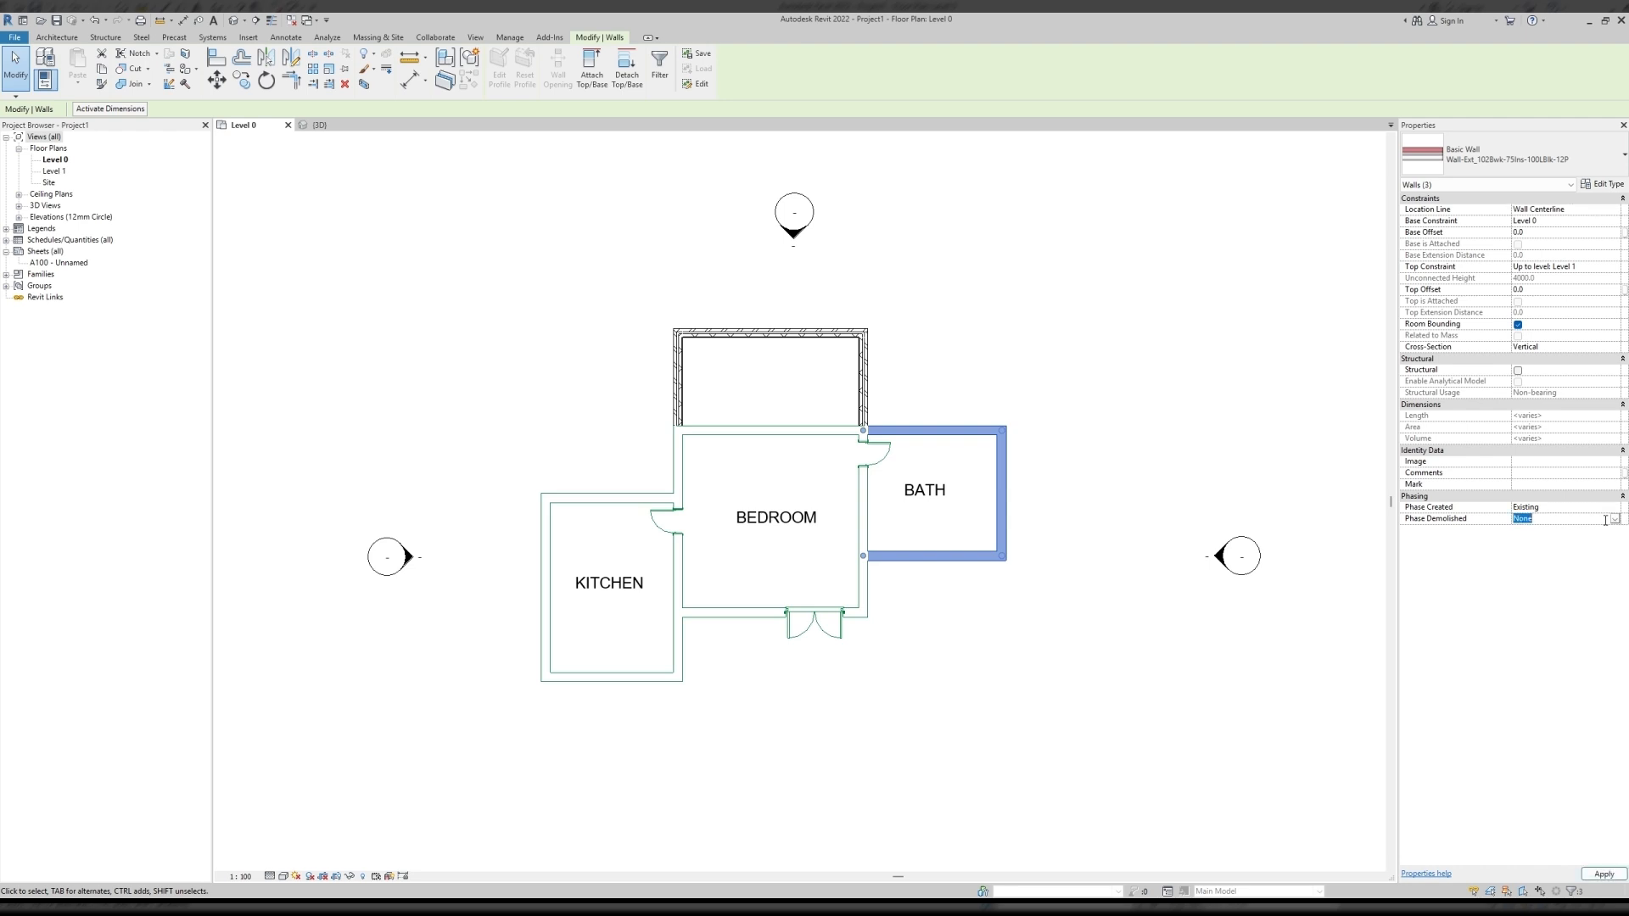
click(1559, 540)
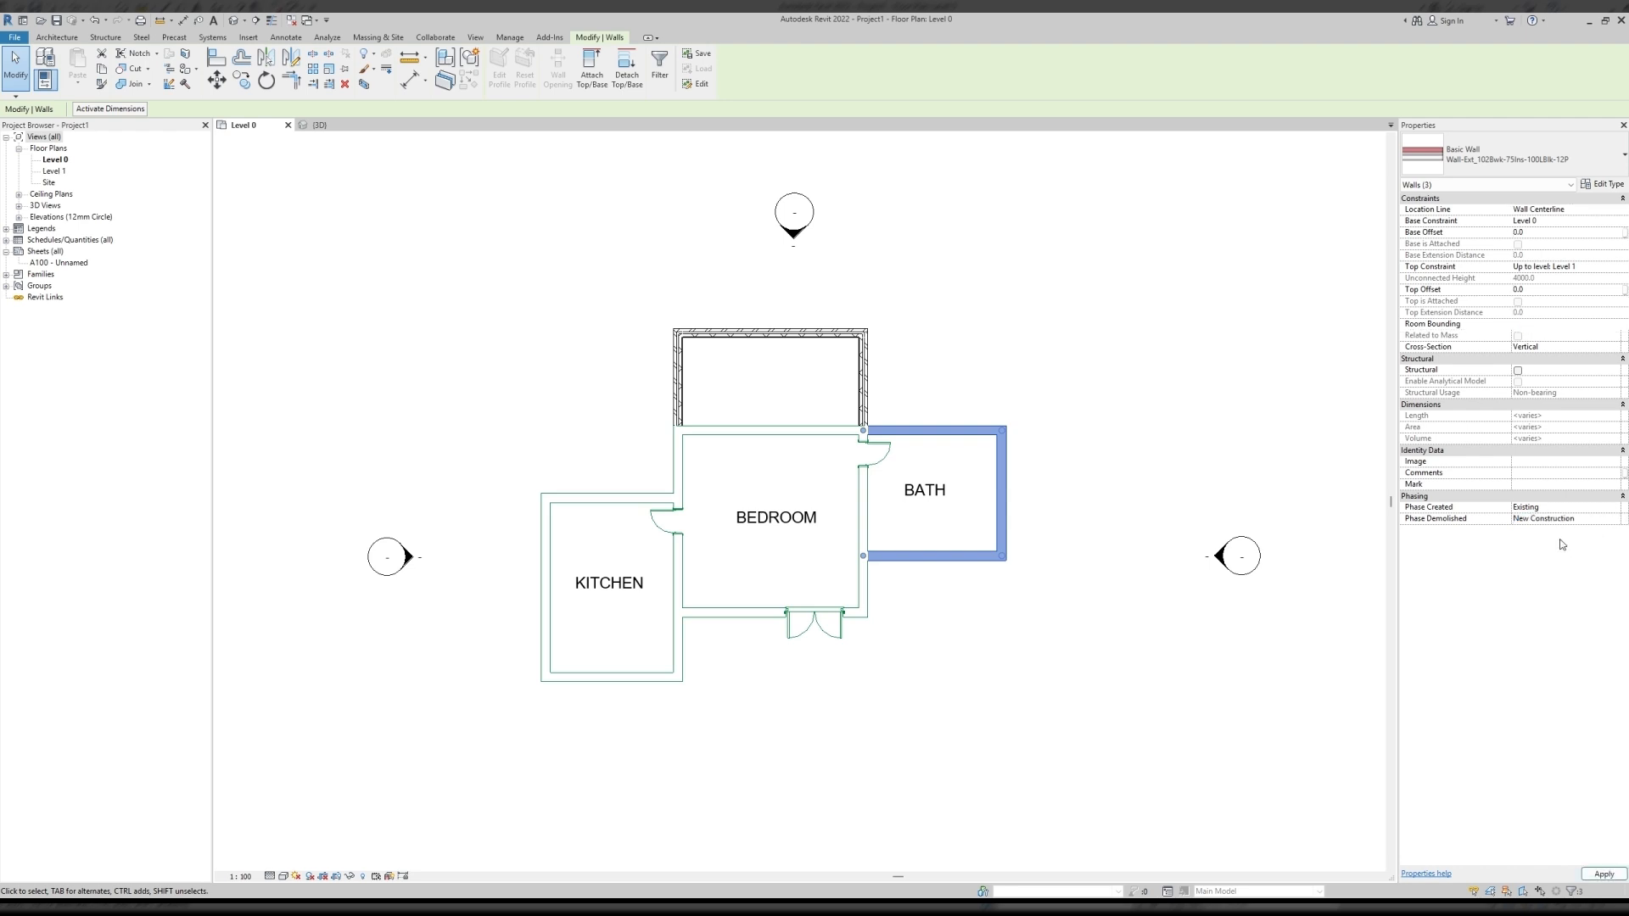
click(1071, 610)
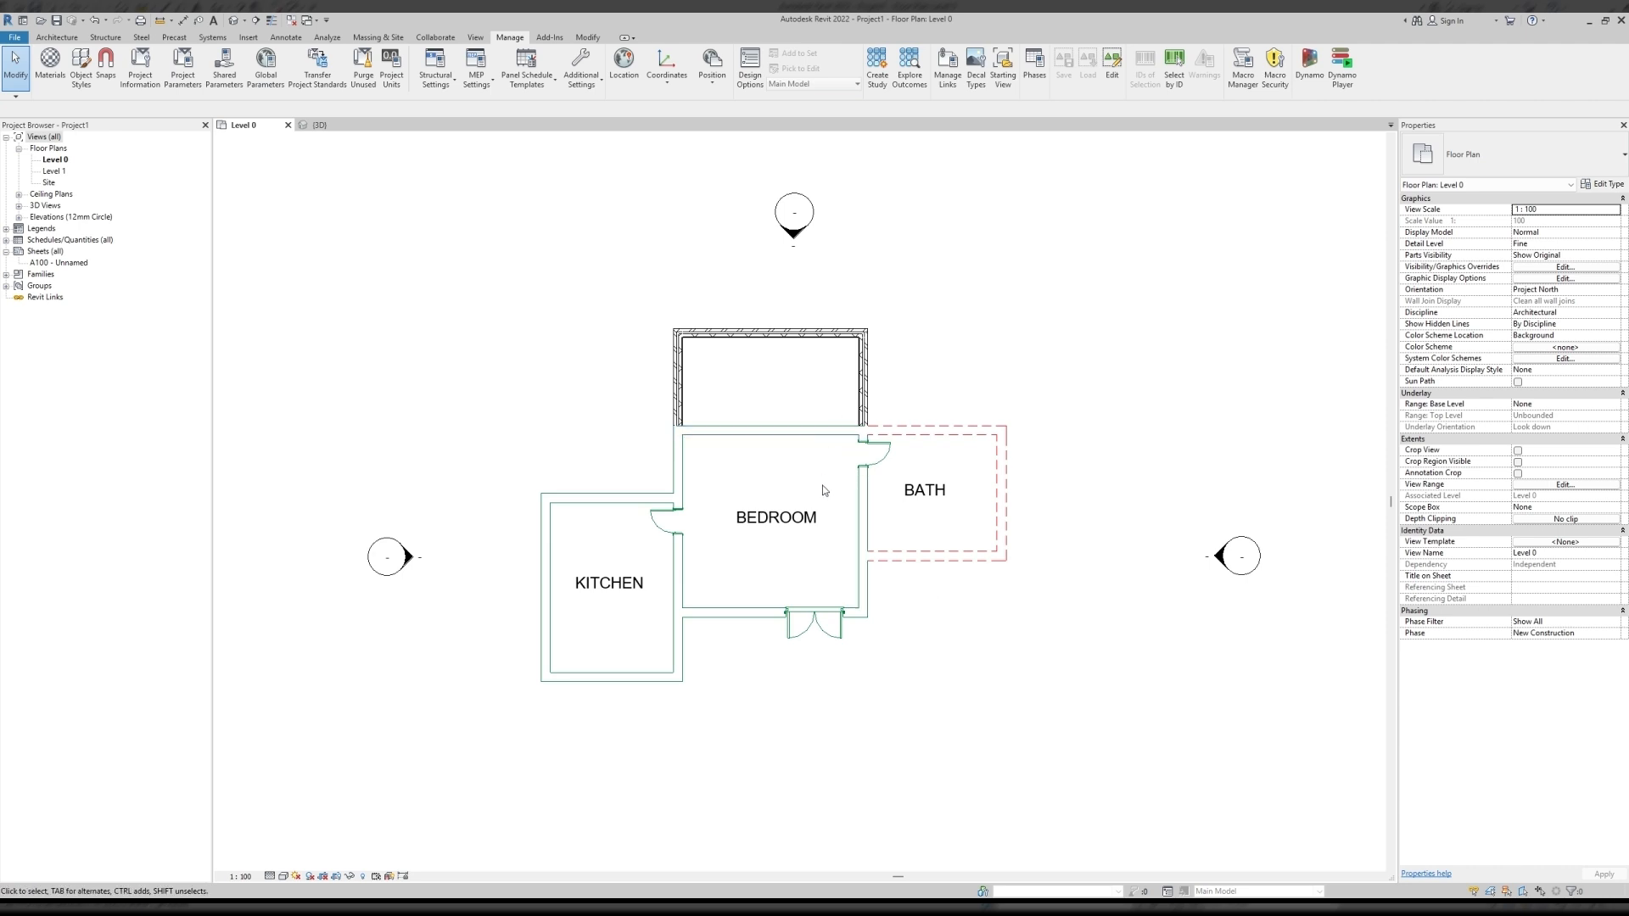
Place a Doors_IntSgl 810x2110mm door at the right end of the bedroom's upper wall, opening into the extension, and inspect its phase properties.
click(872, 460)
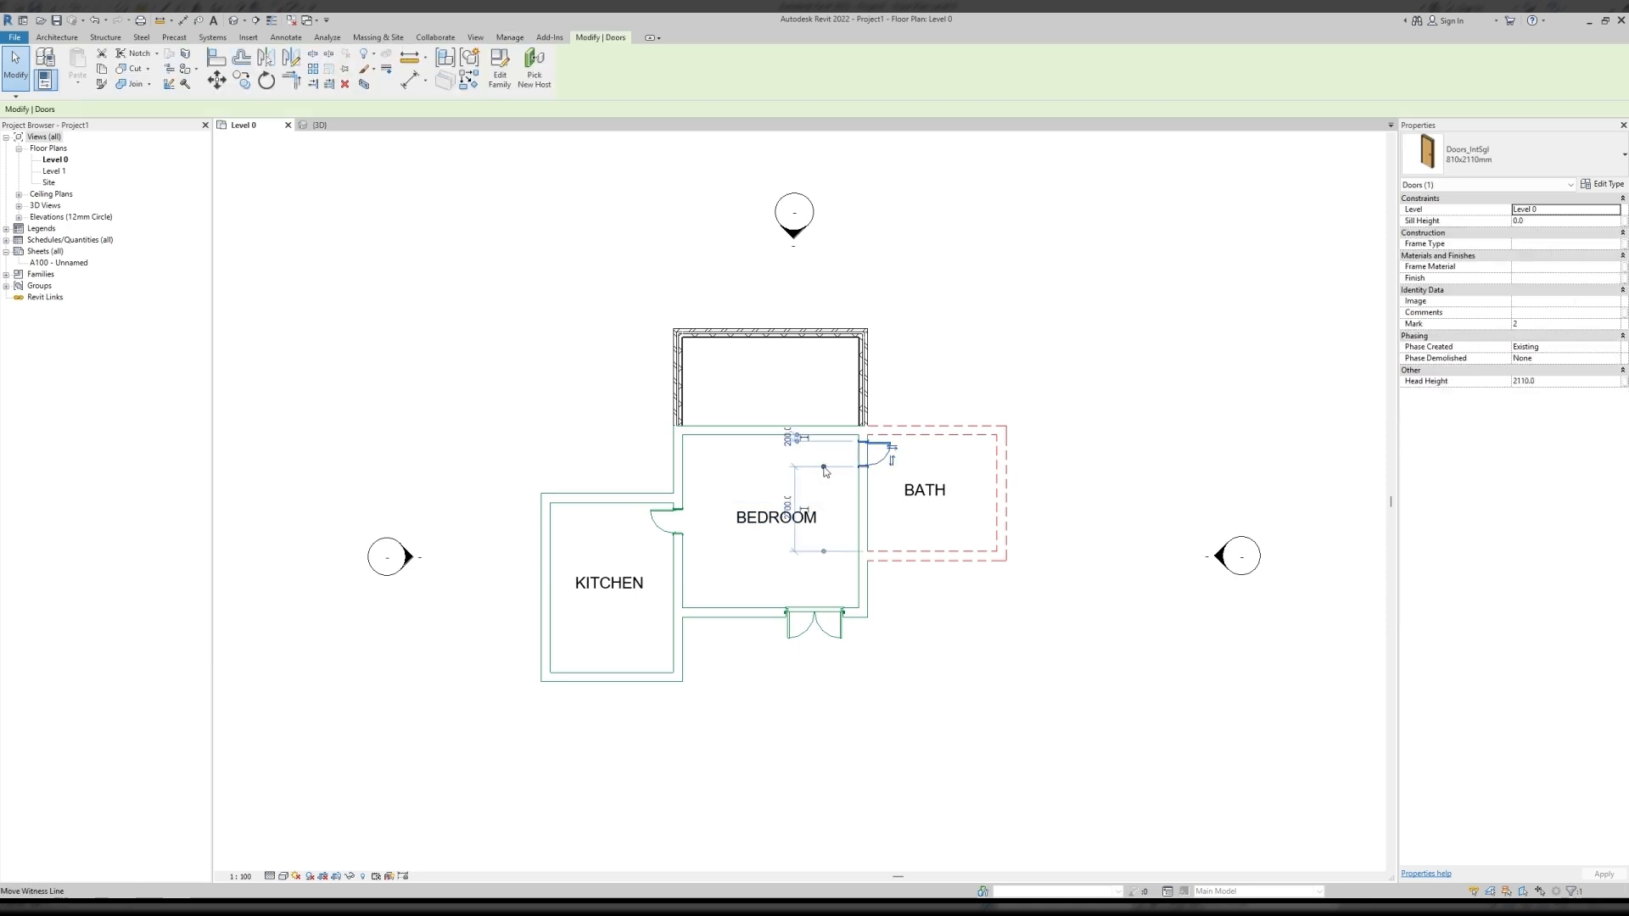
key(c)
key(s)
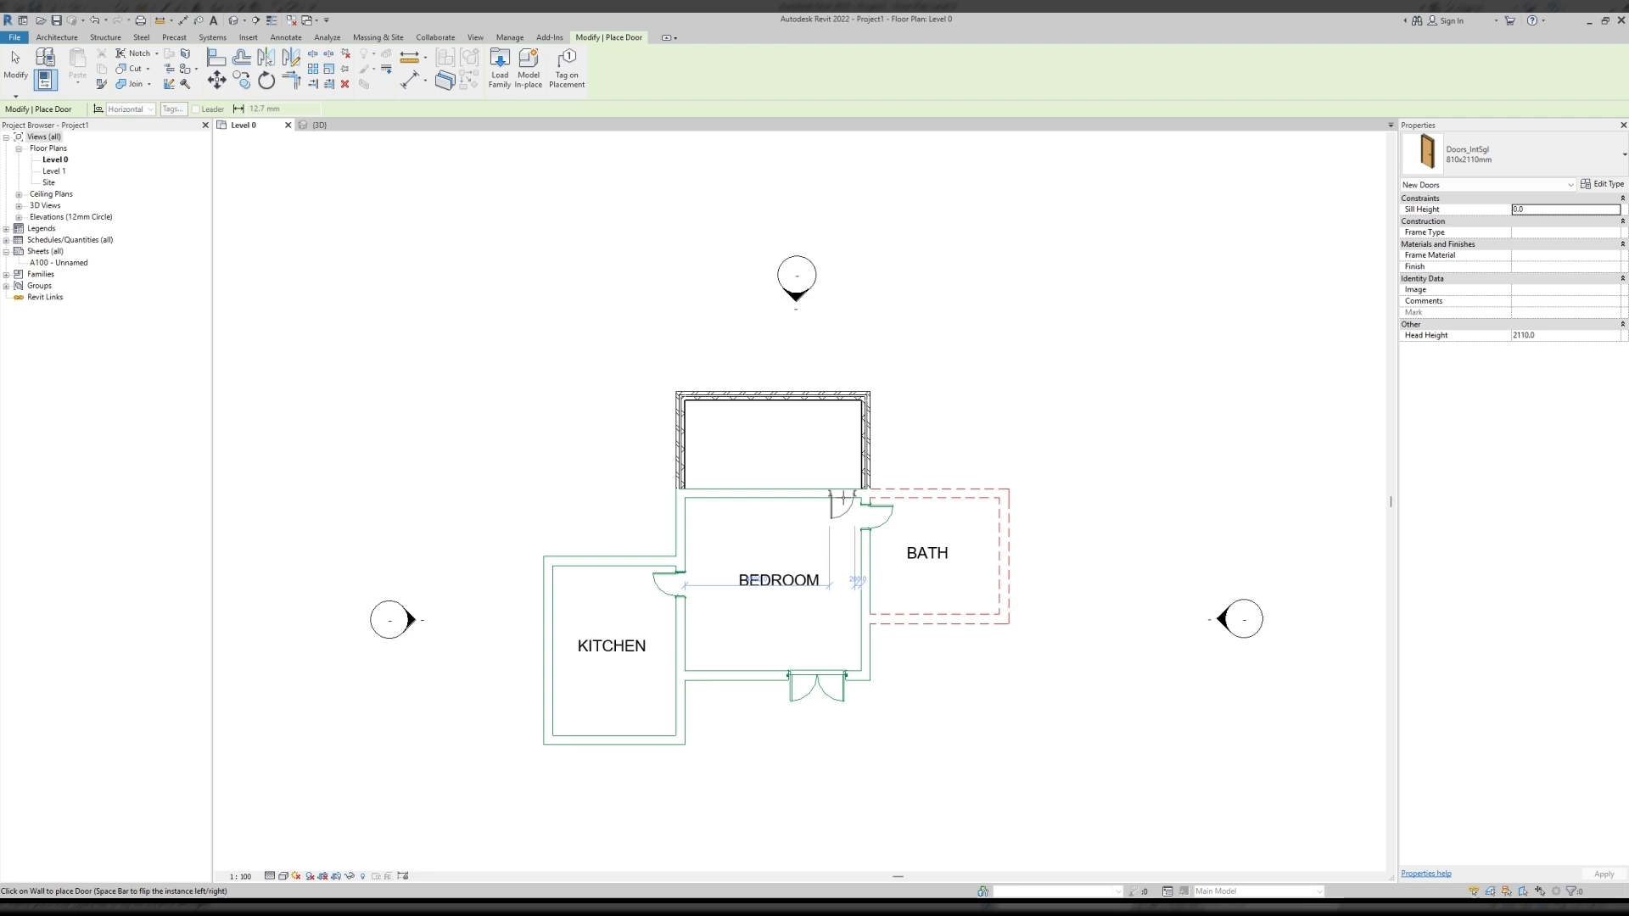
click(846, 490)
key(Escape)
key(Escape)
click(842, 484)
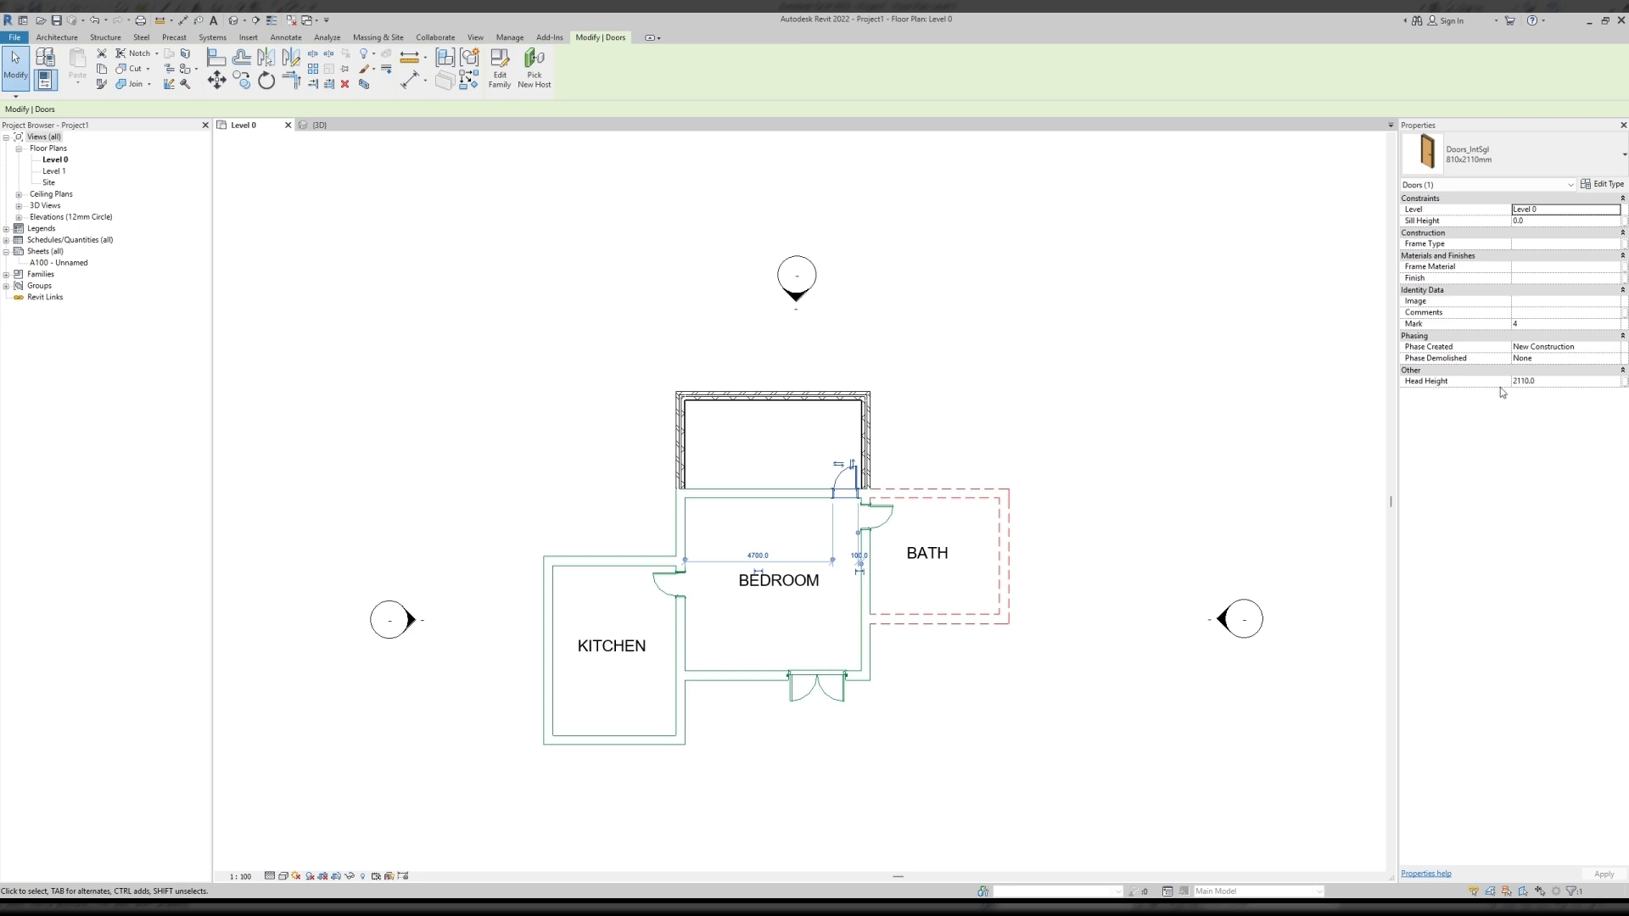
click(1087, 687)
scroll(764, 613, up, 2)
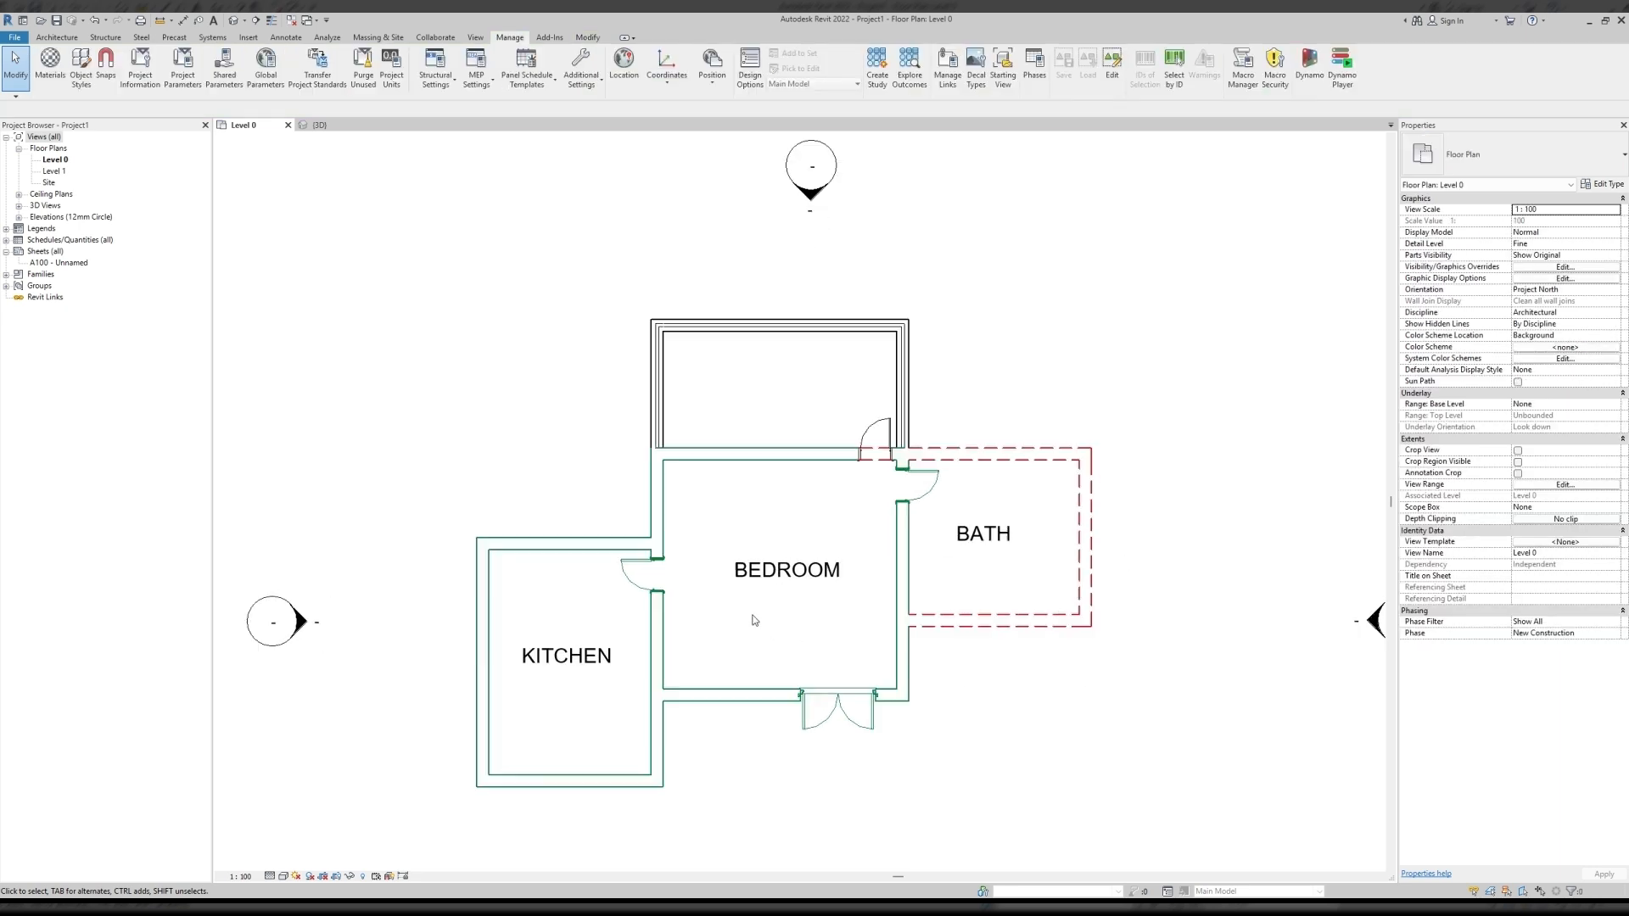
scroll(916, 465, up, 2)
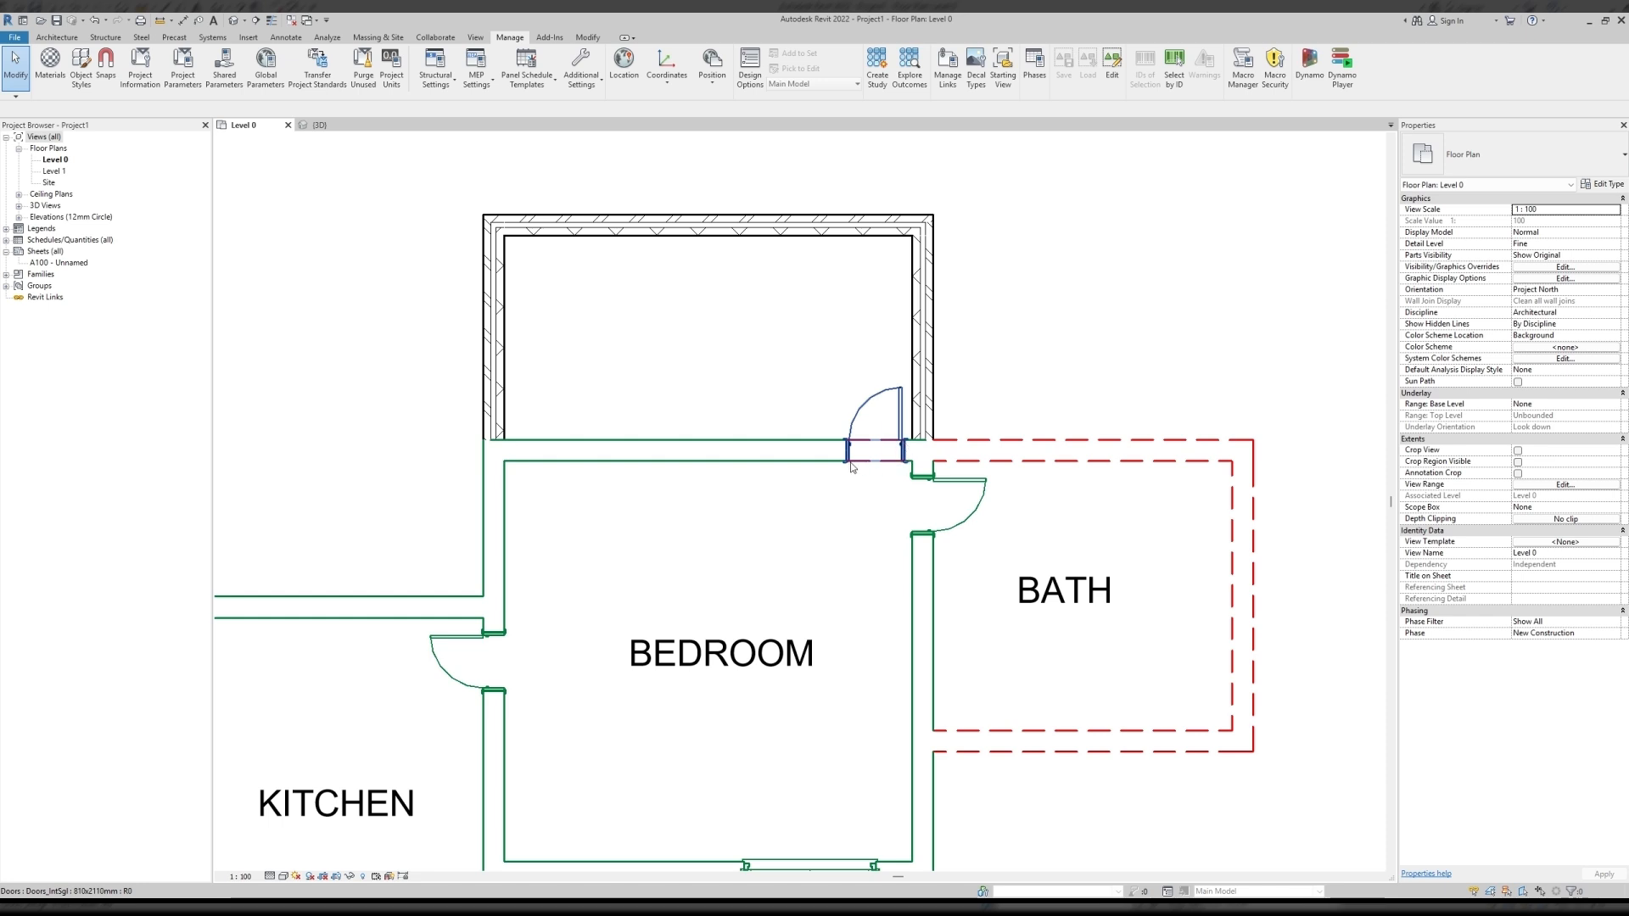
Set Phase Demolished to New Construction for the internal door between the bedroom and the bath.
scroll(852, 466, down, 2)
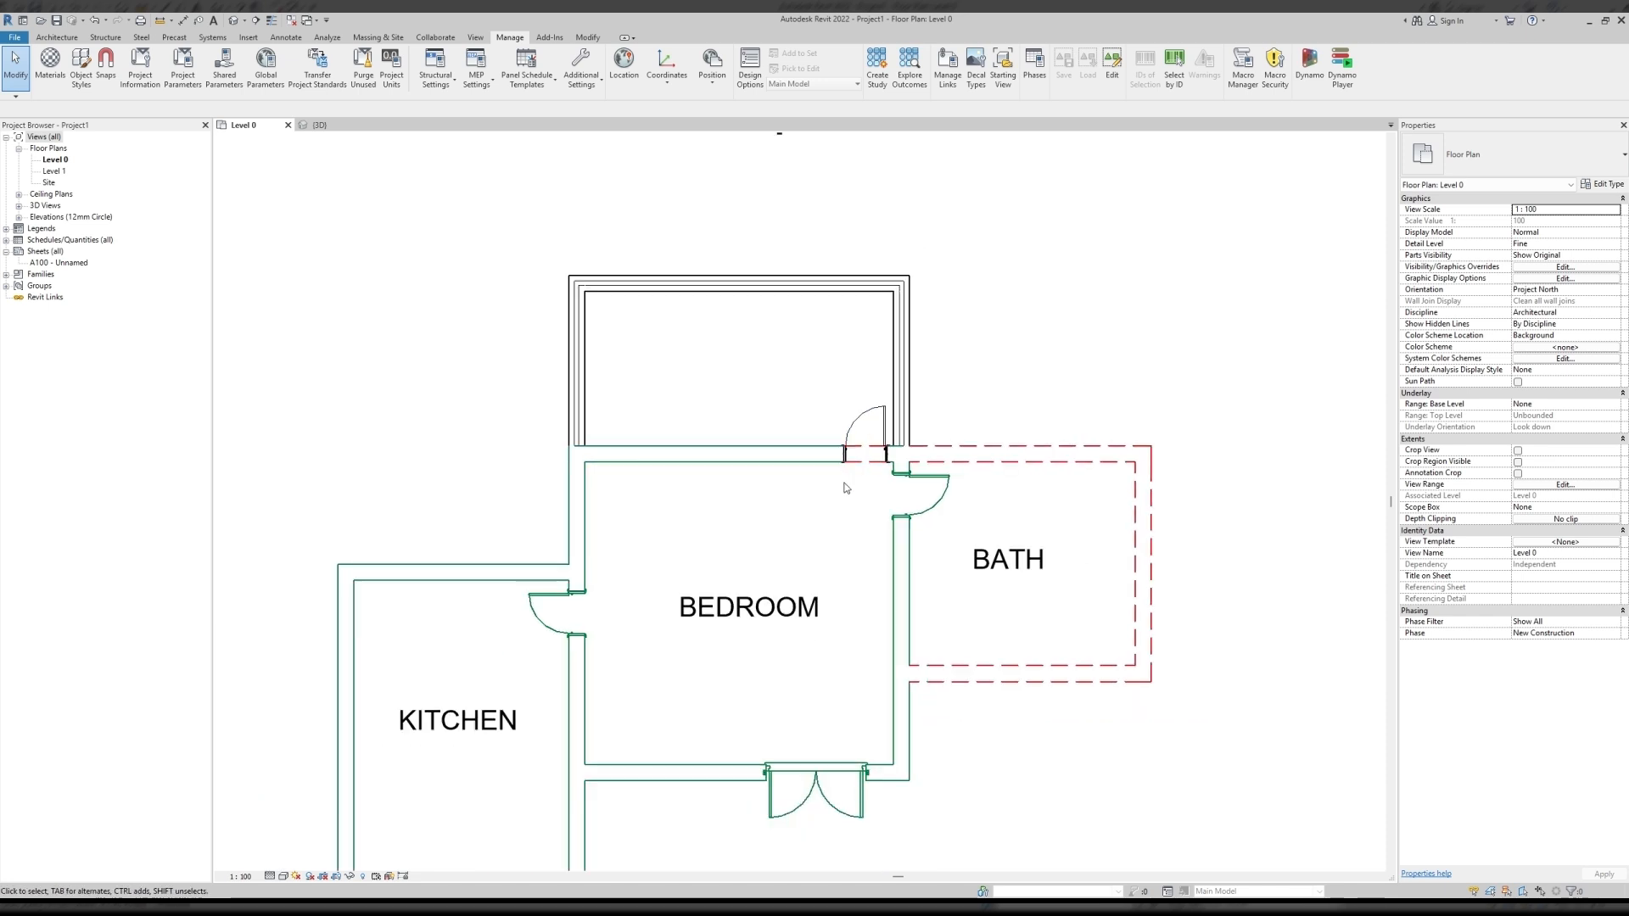
click(934, 511)
middle_drag(935, 566, 892, 509)
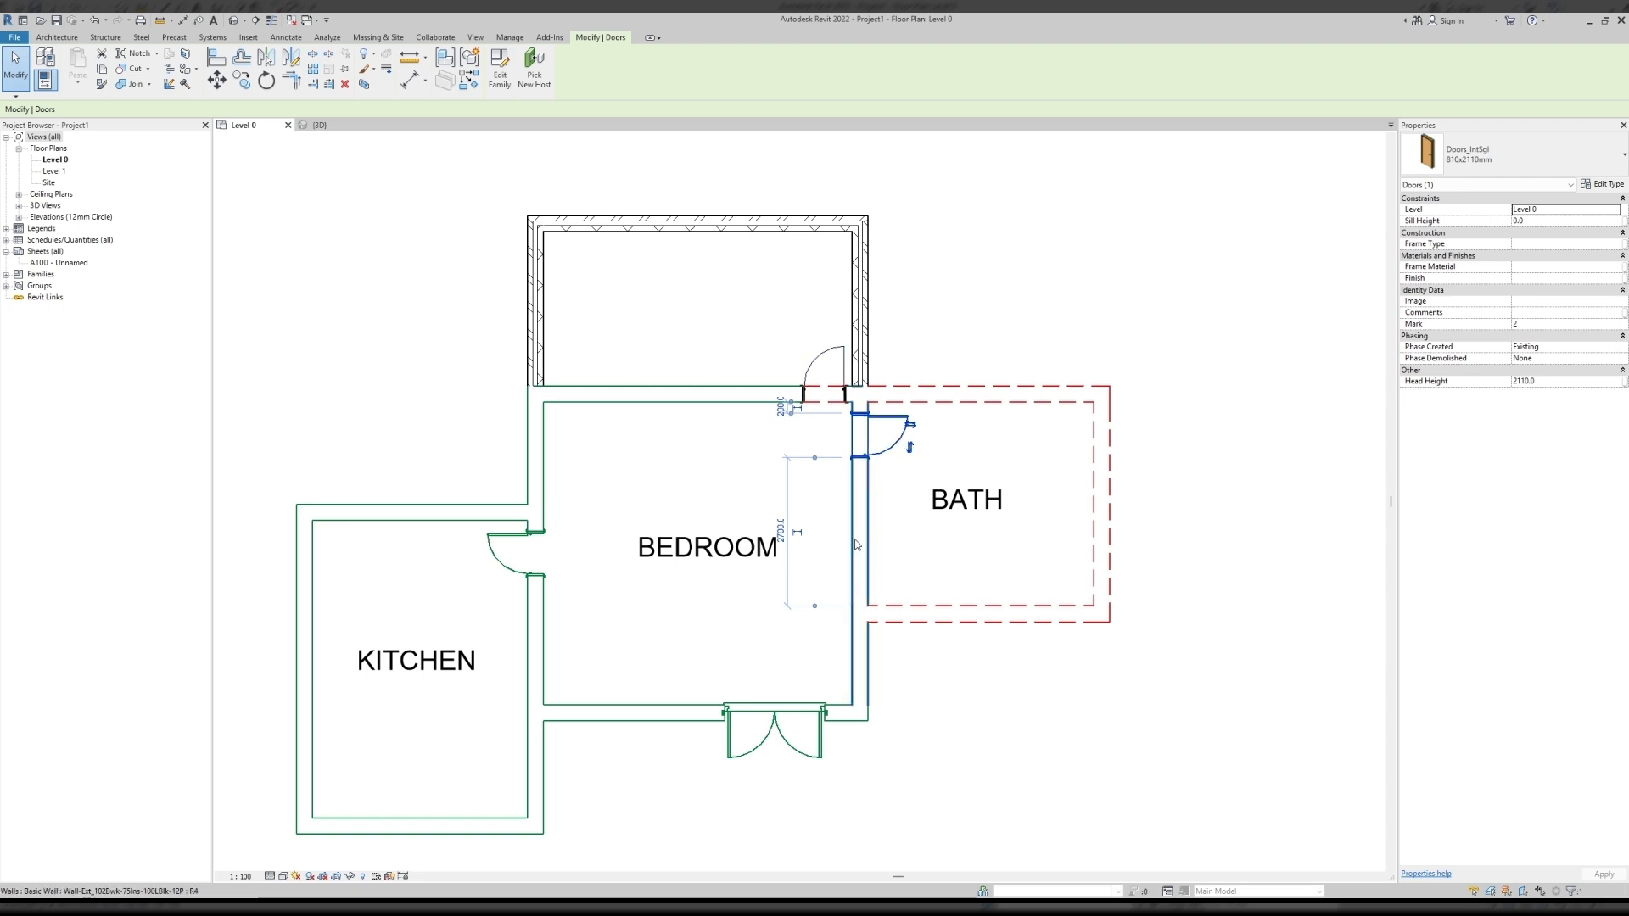
click(1222, 491)
drag(1199, 333, 1046, 709)
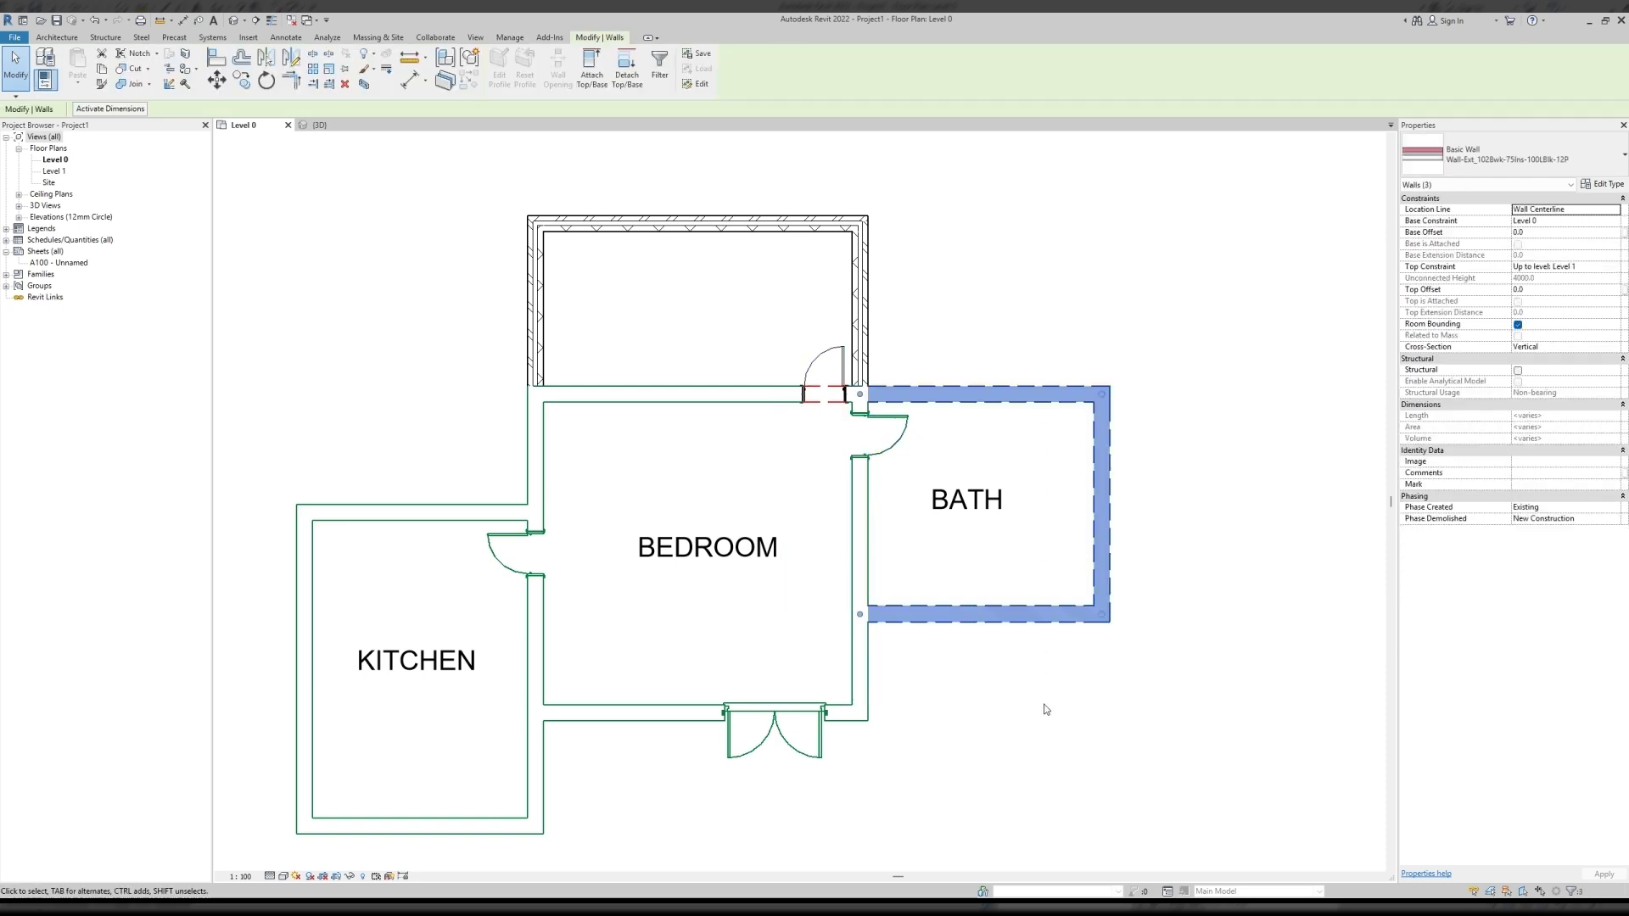
click(897, 480)
click(898, 443)
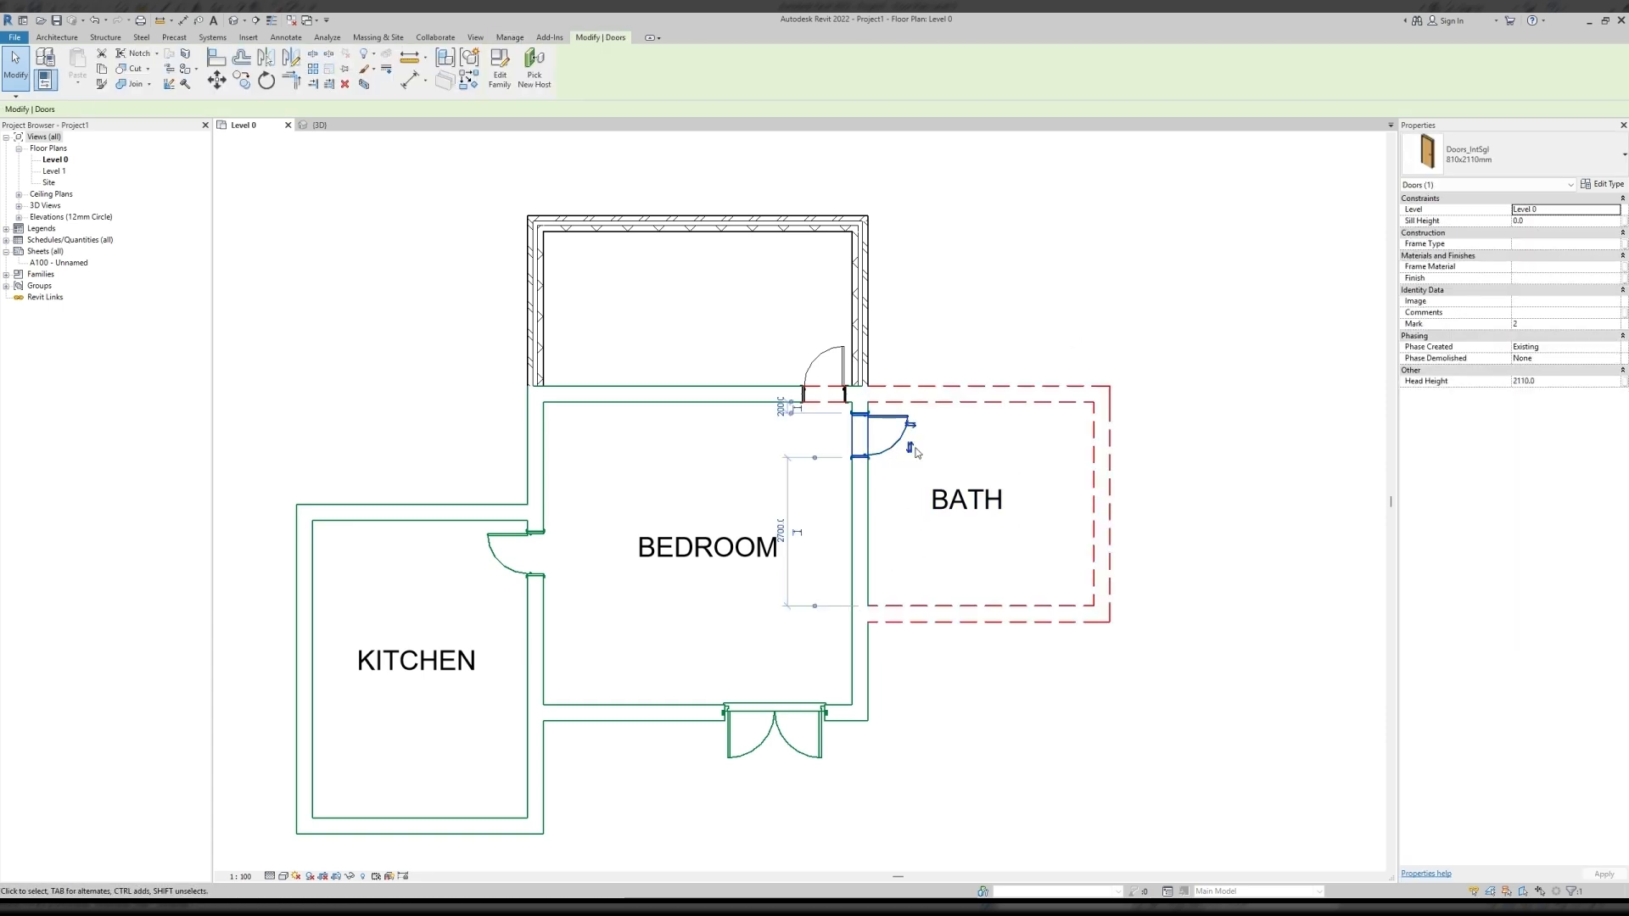
click(1614, 359)
click(1614, 358)
click(1600, 381)
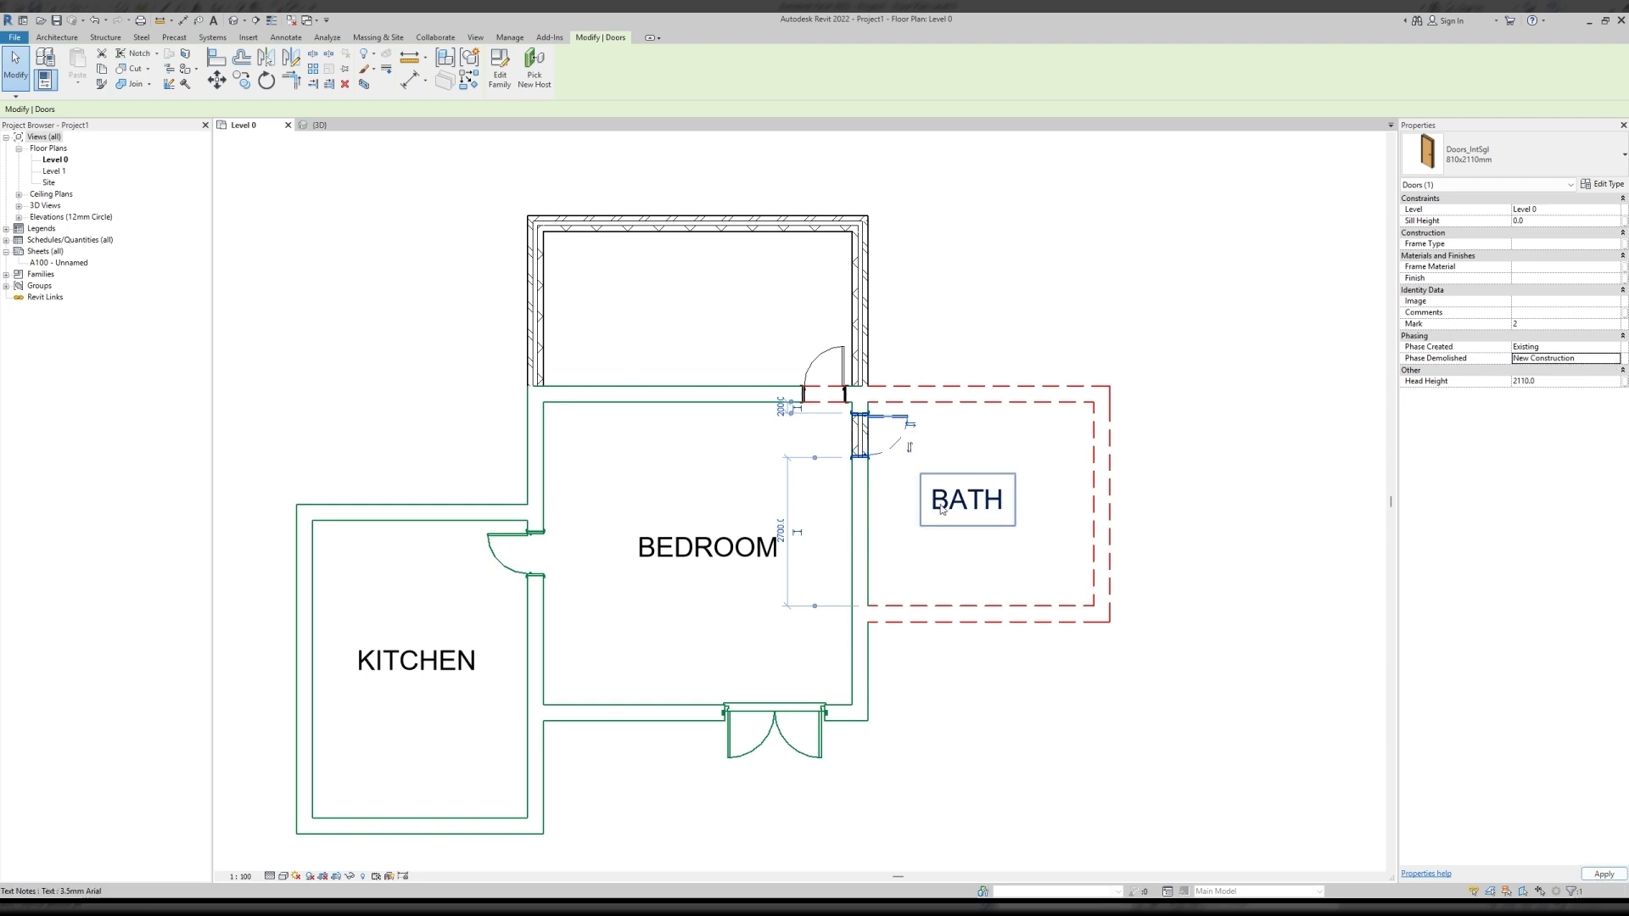
click(781, 479)
Inspect the demolished bath door and its wall opening in the plan and from both sides in the 3D view.
scroll(866, 439, up, 4)
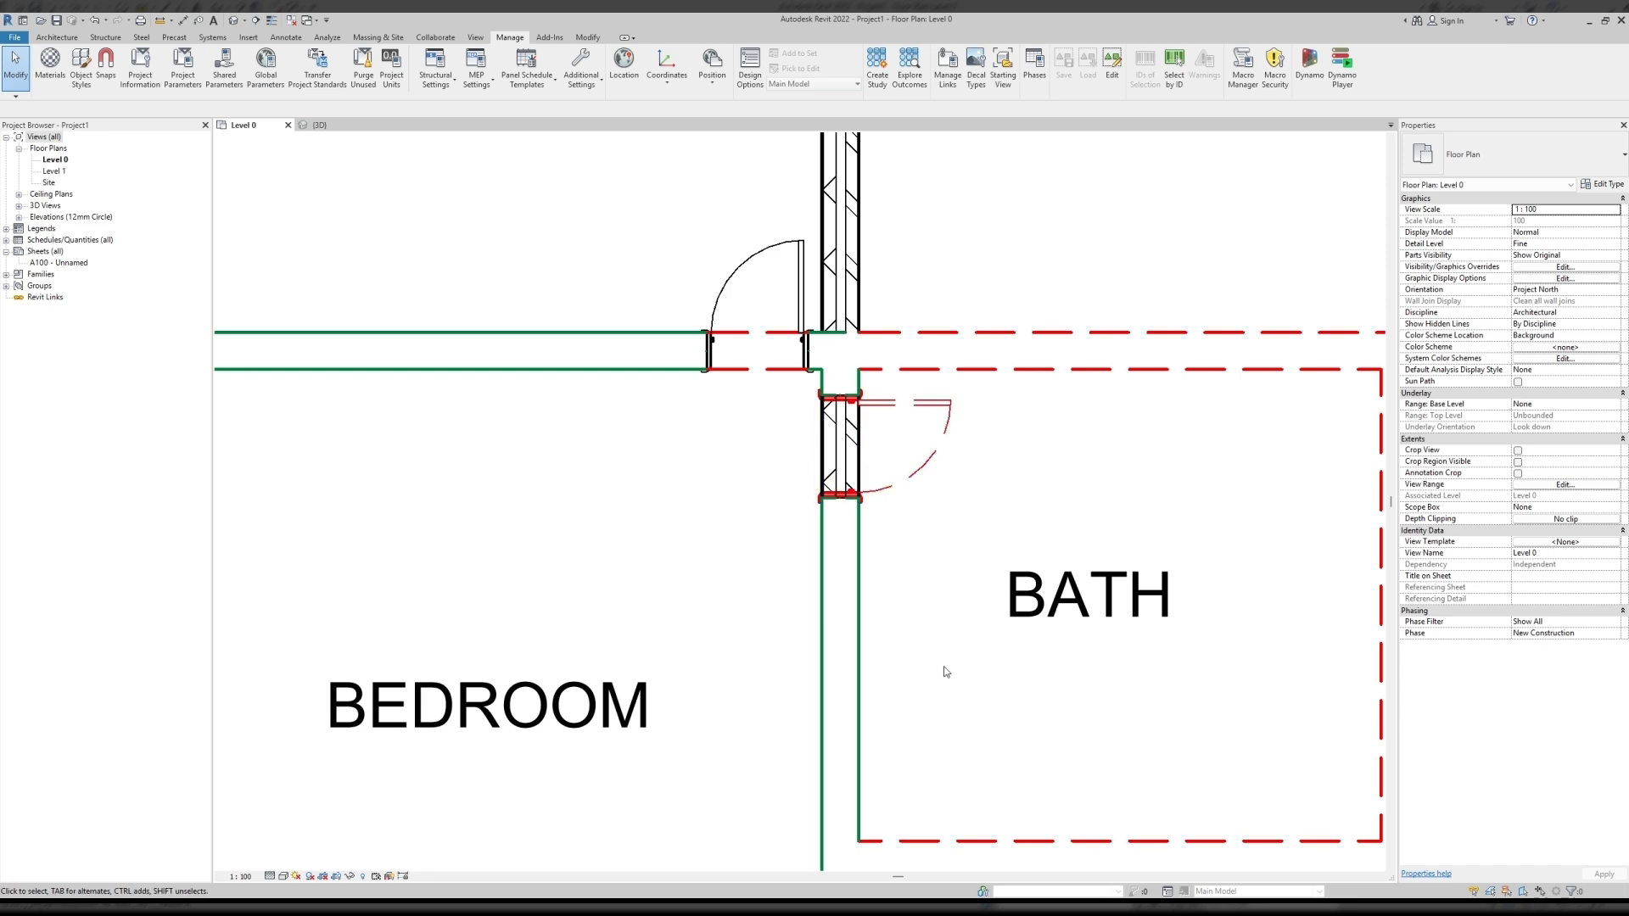
scroll(947, 672, down, 5)
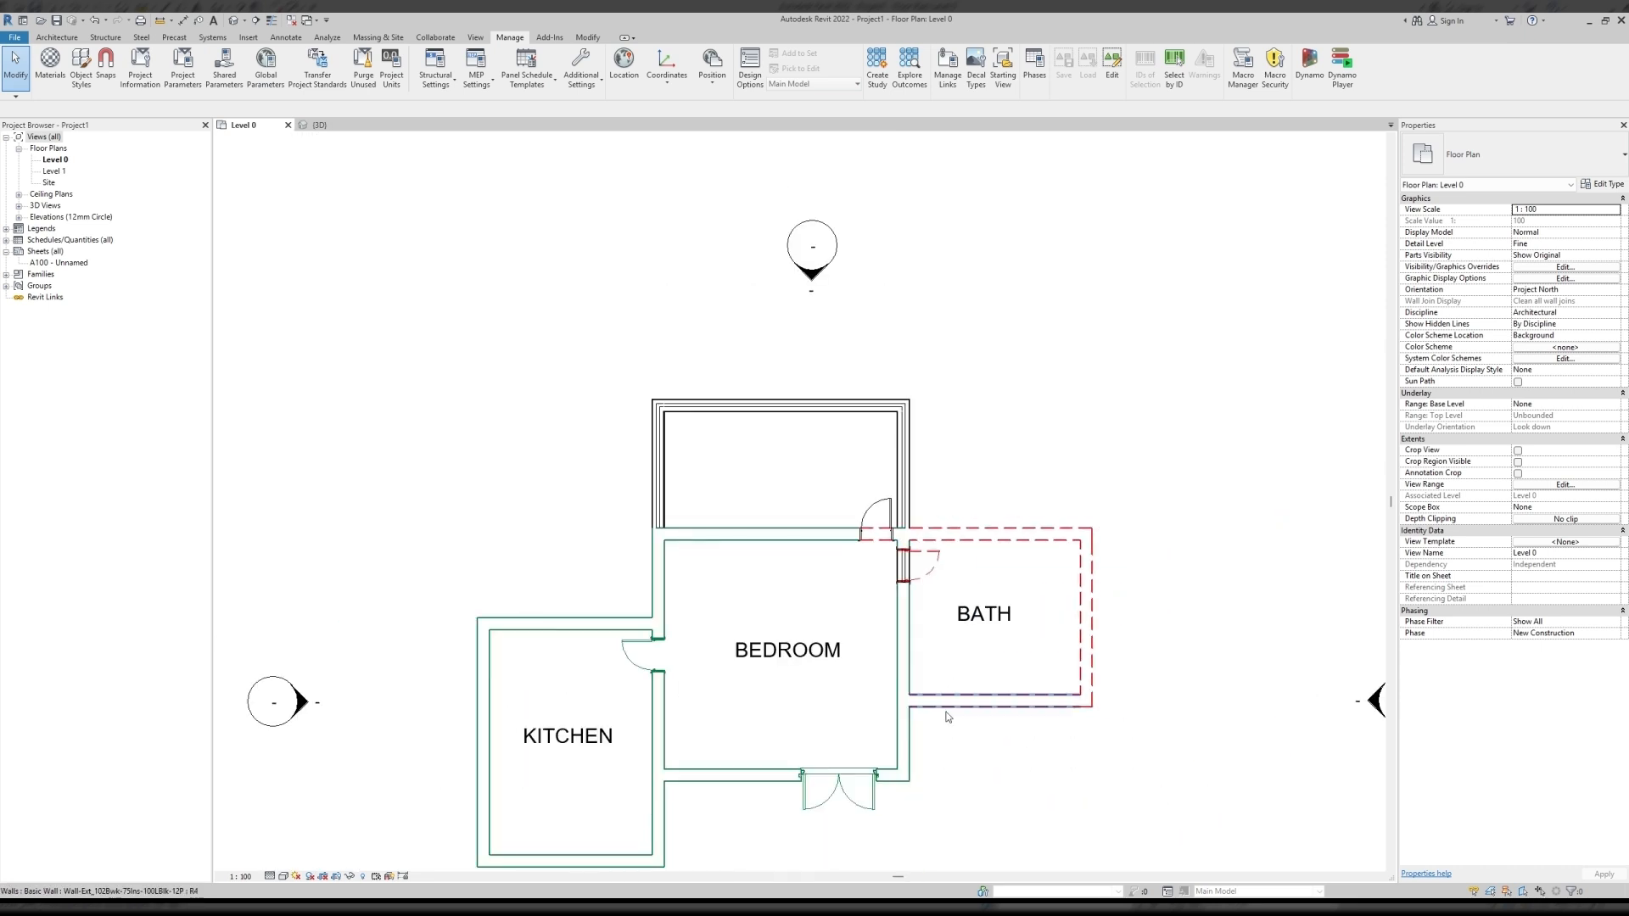
middle_drag(952, 723, 955, 664)
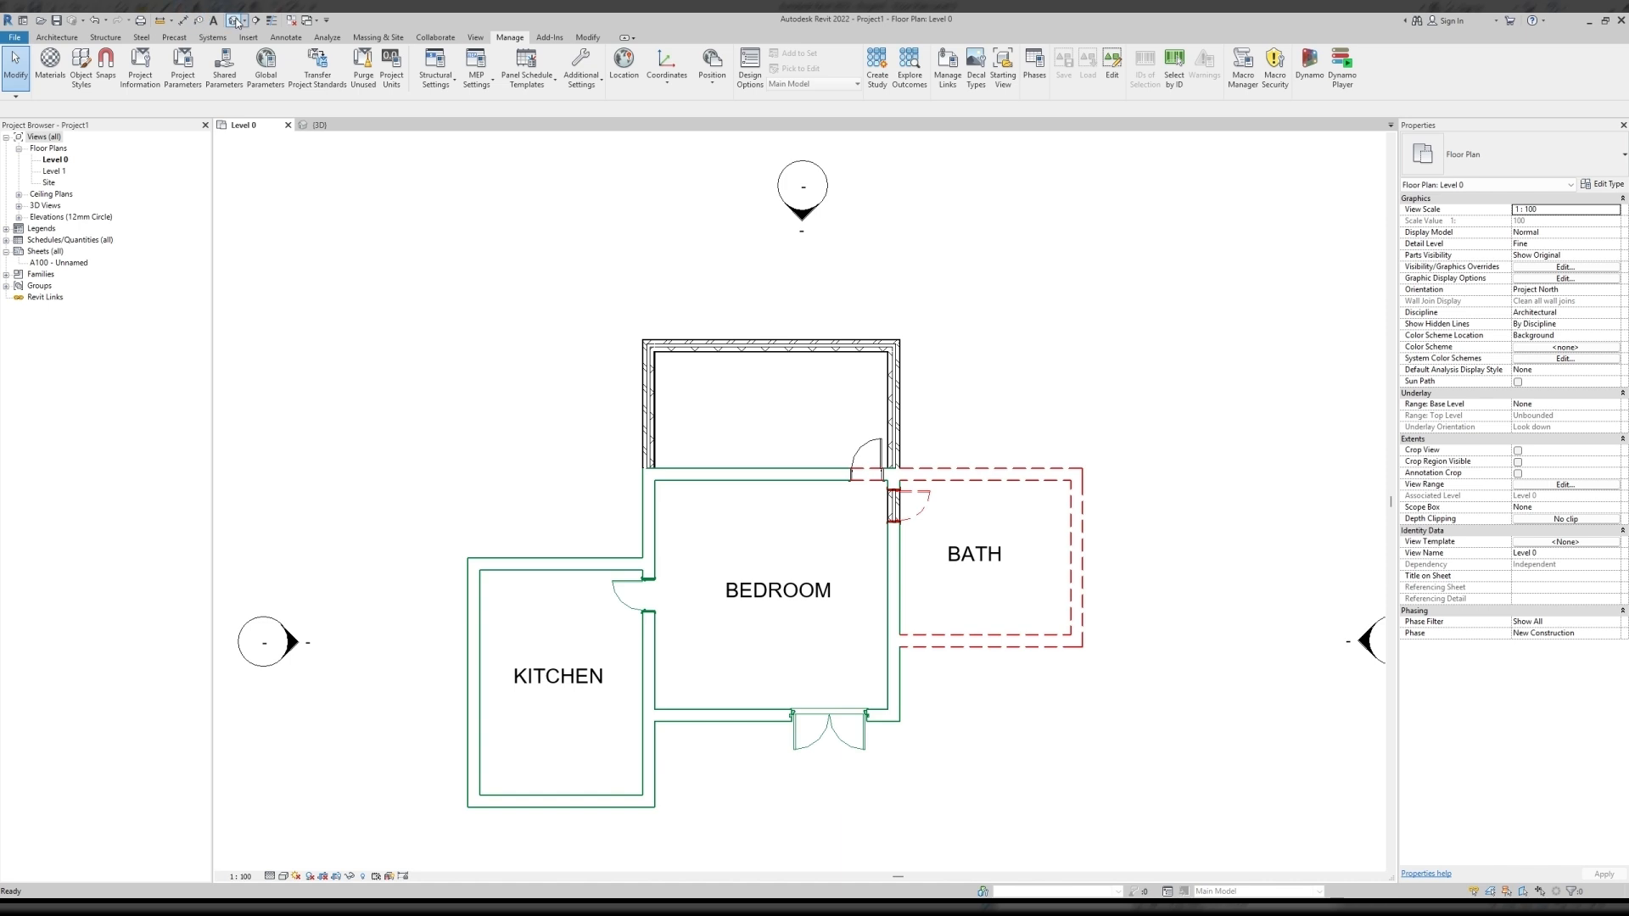
click(233, 20)
shift+middle_drag(1031, 615, 767, 658)
scroll(956, 596, up, 3)
scroll(956, 603, up, 2)
scroll(792, 626, up, 5)
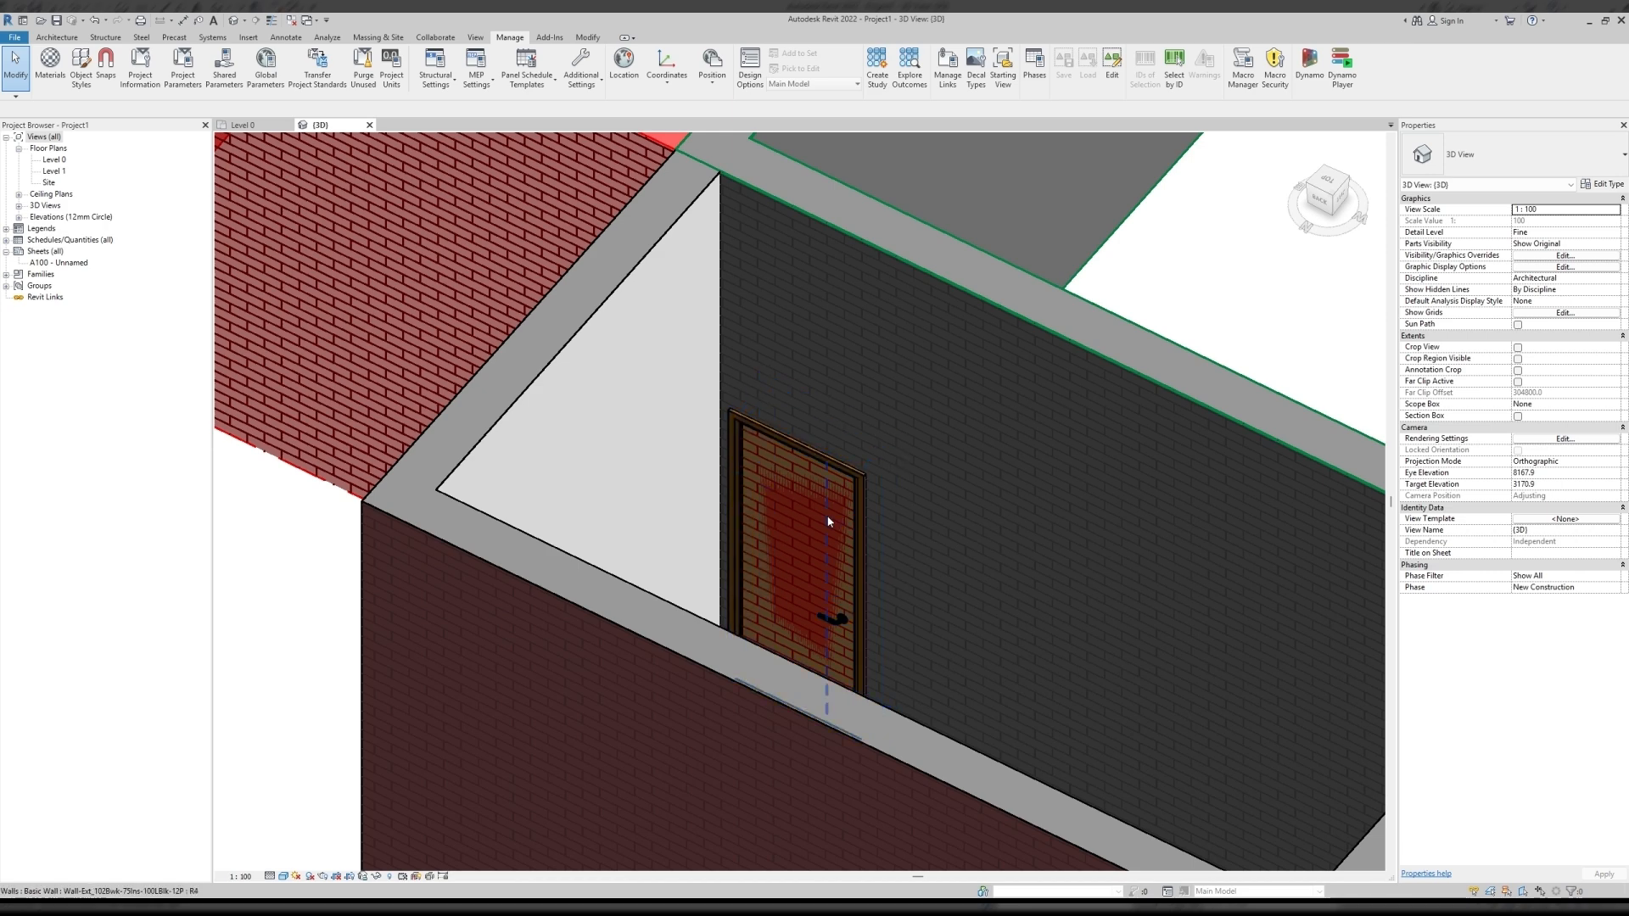
scroll(819, 537, down, 3)
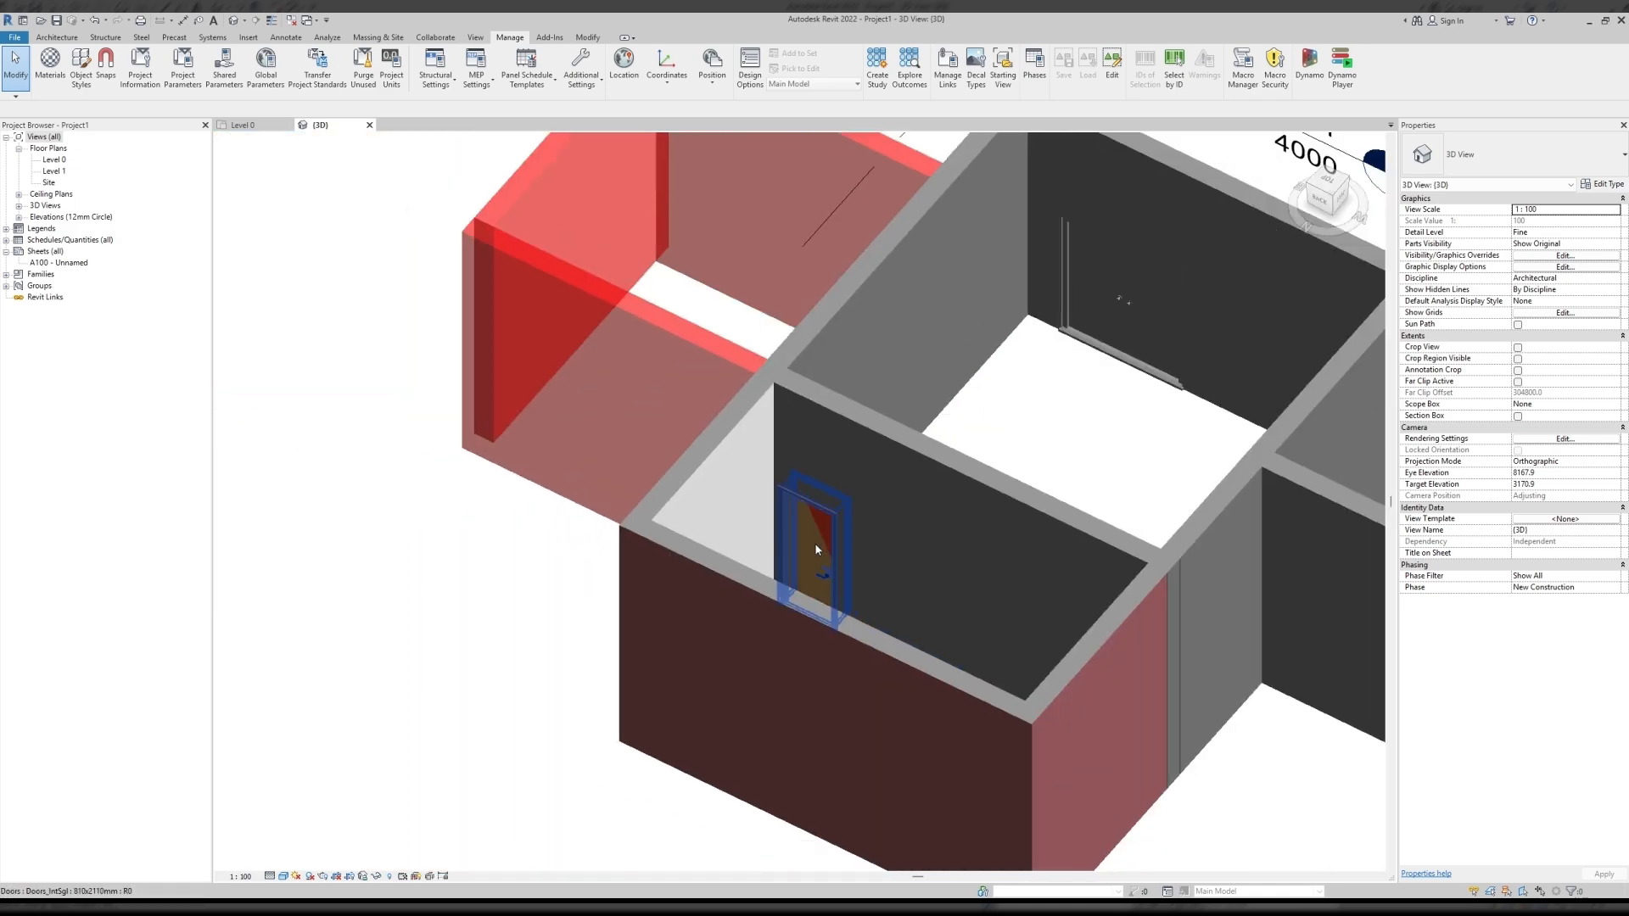
shift+middle_drag(1107, 401, 667, 275)
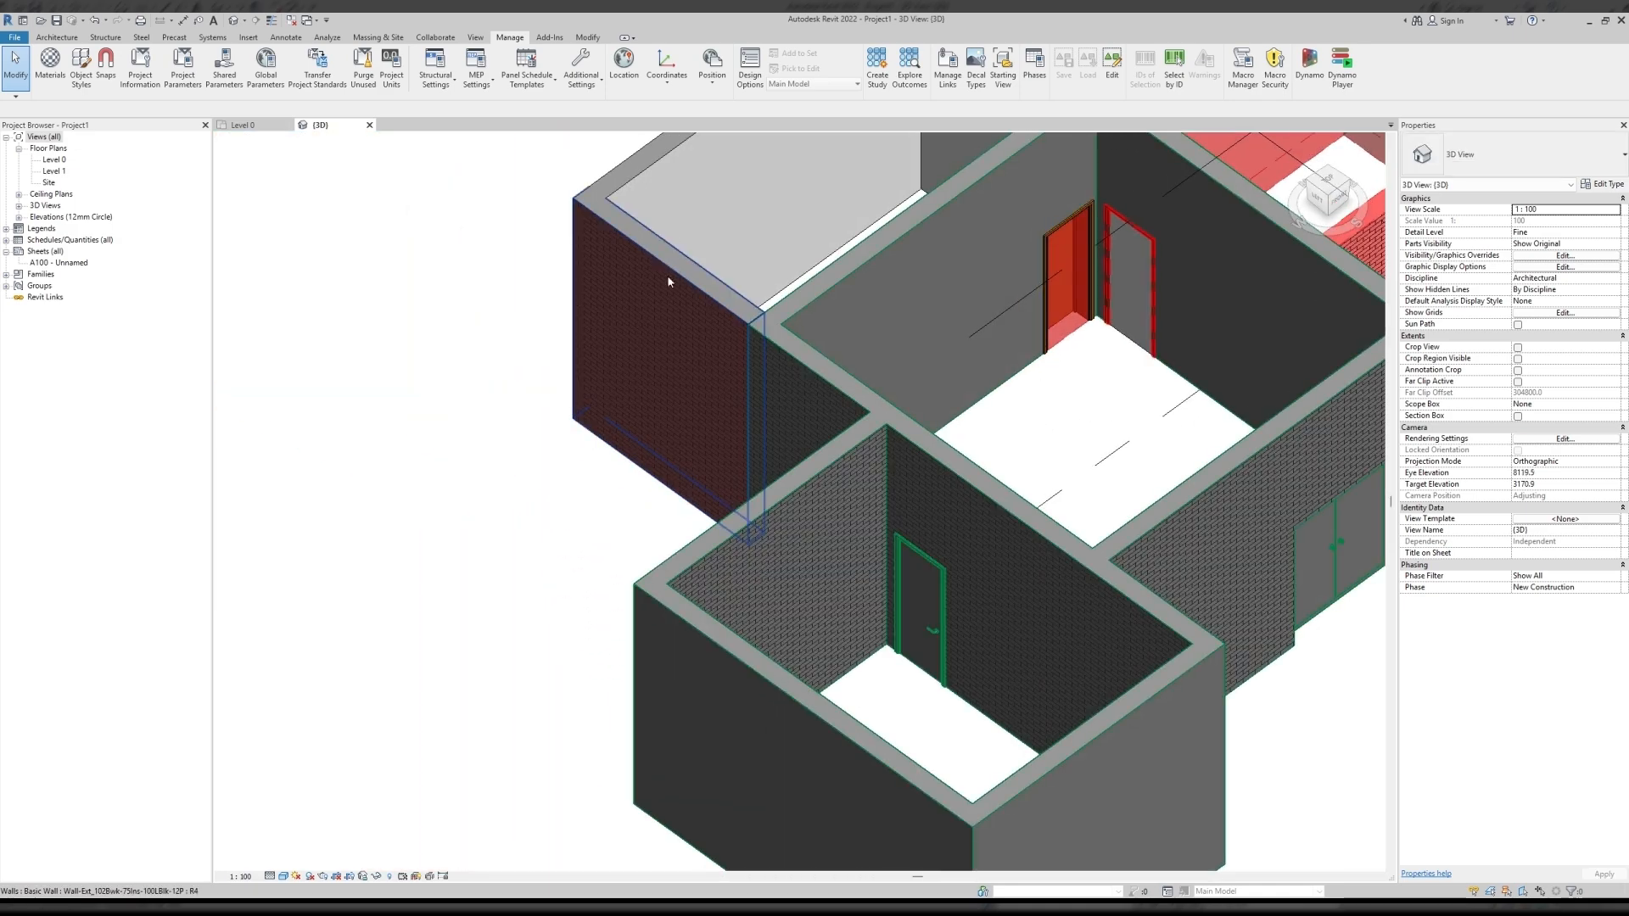
click(369, 125)
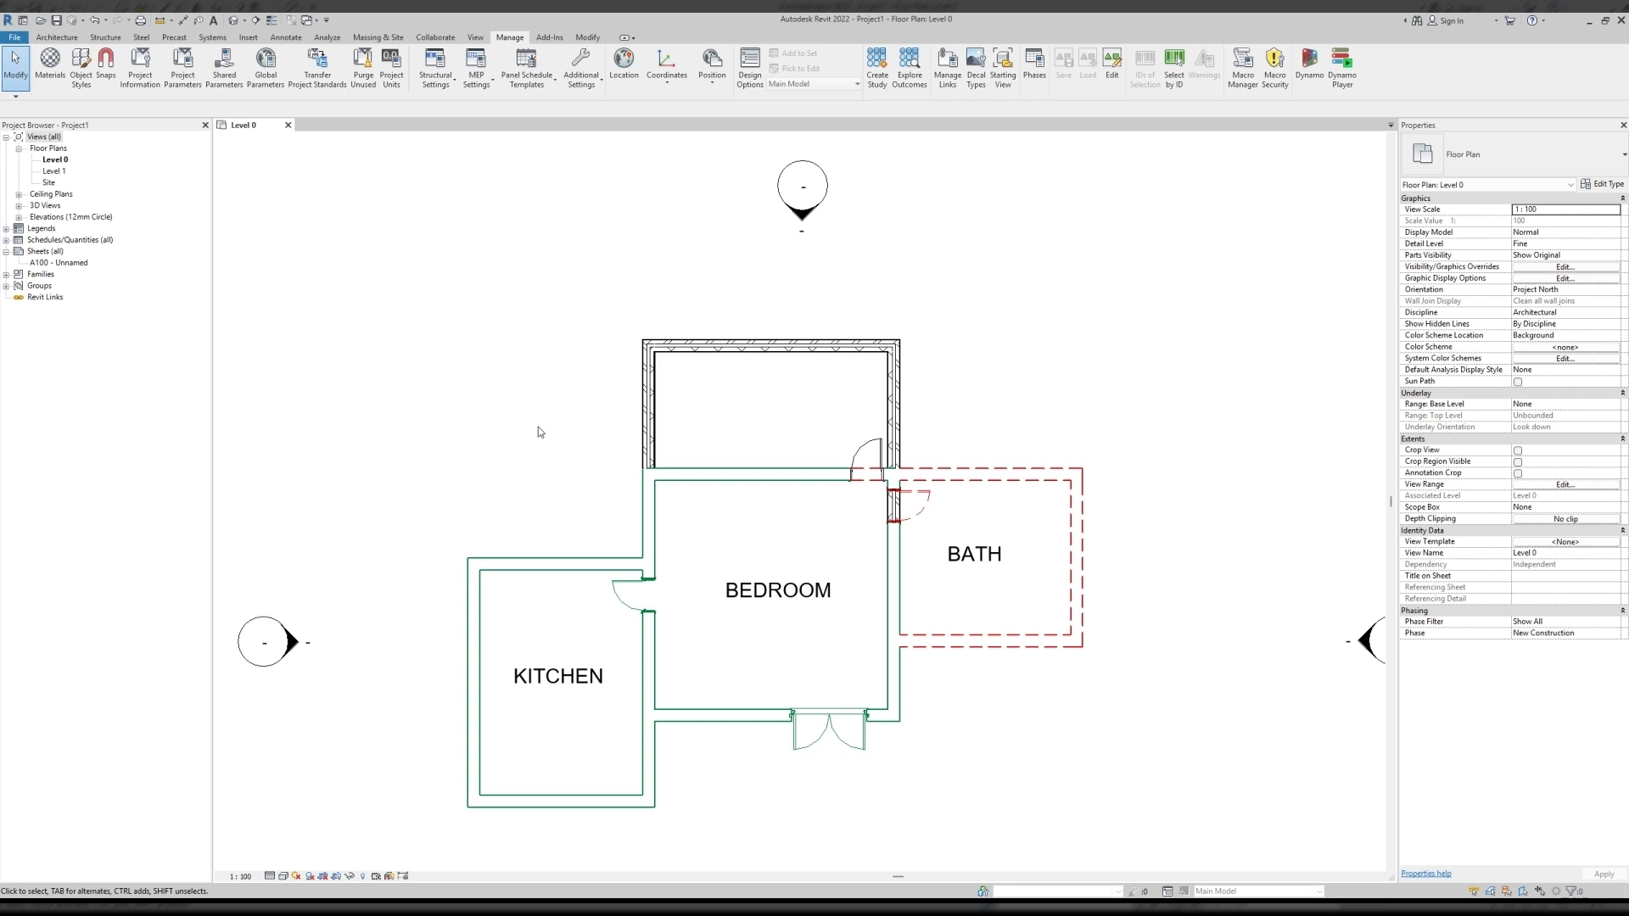
Open the project's phase settings from the Level 0 plan.
click(1037, 64)
middle_drag(404, 374, 418, 316)
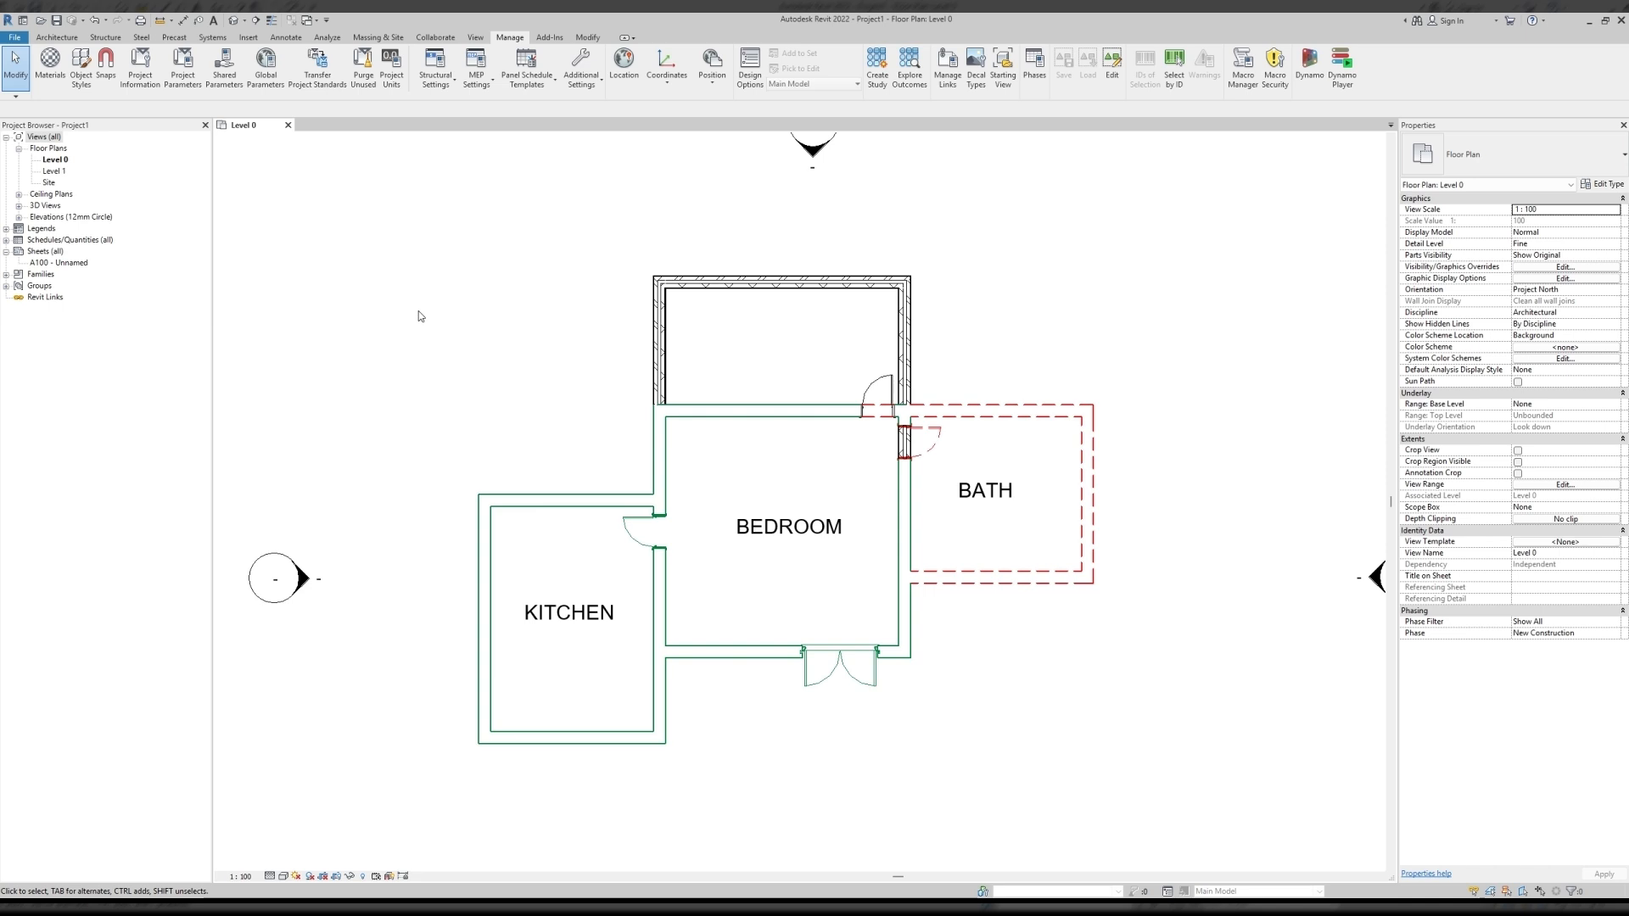
Duplicate the Level 0 floor plan without its room labels and rename the copy Level 0 - Existing Plan.
click(44, 161)
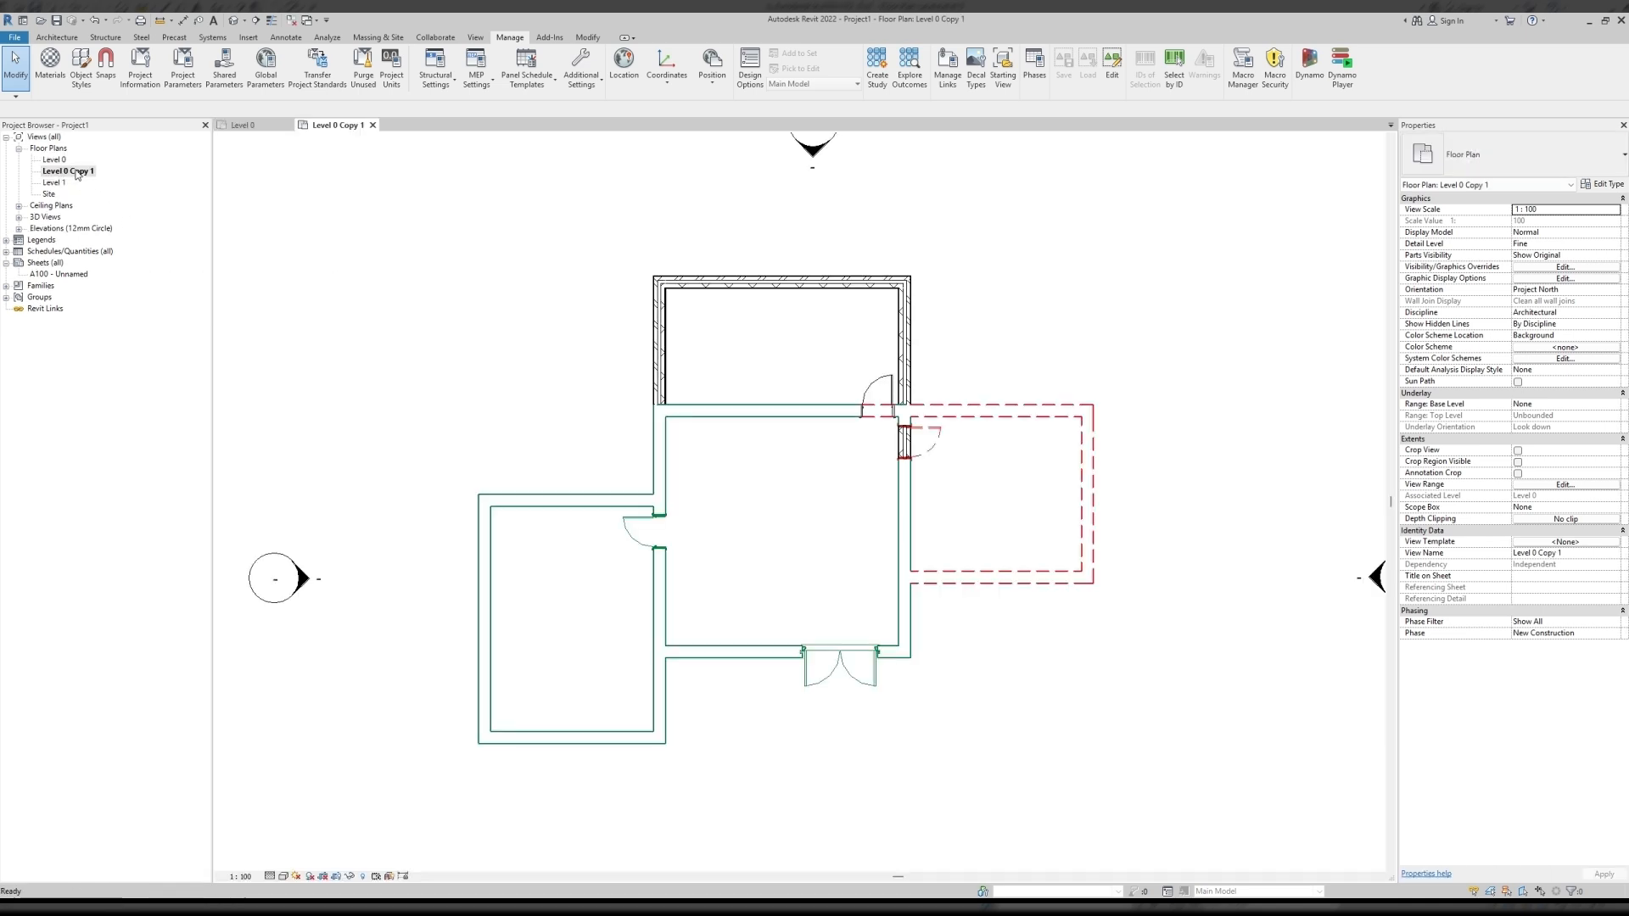
click(77, 172)
key(F2)
key(End)
key(BackSpace)
key(BackSpace)
key(BackSpace)
key(BackSpace)
key(BackSpace)
key(BackSpace)
text(- eXISTING)
key(BackSpace)
key(BackSpace)
key(BackSpace)
key(BackSpace)
key(BackSpace)
key(BackSpace)
key(BackSpace)
key(BackSpace)
text(E)
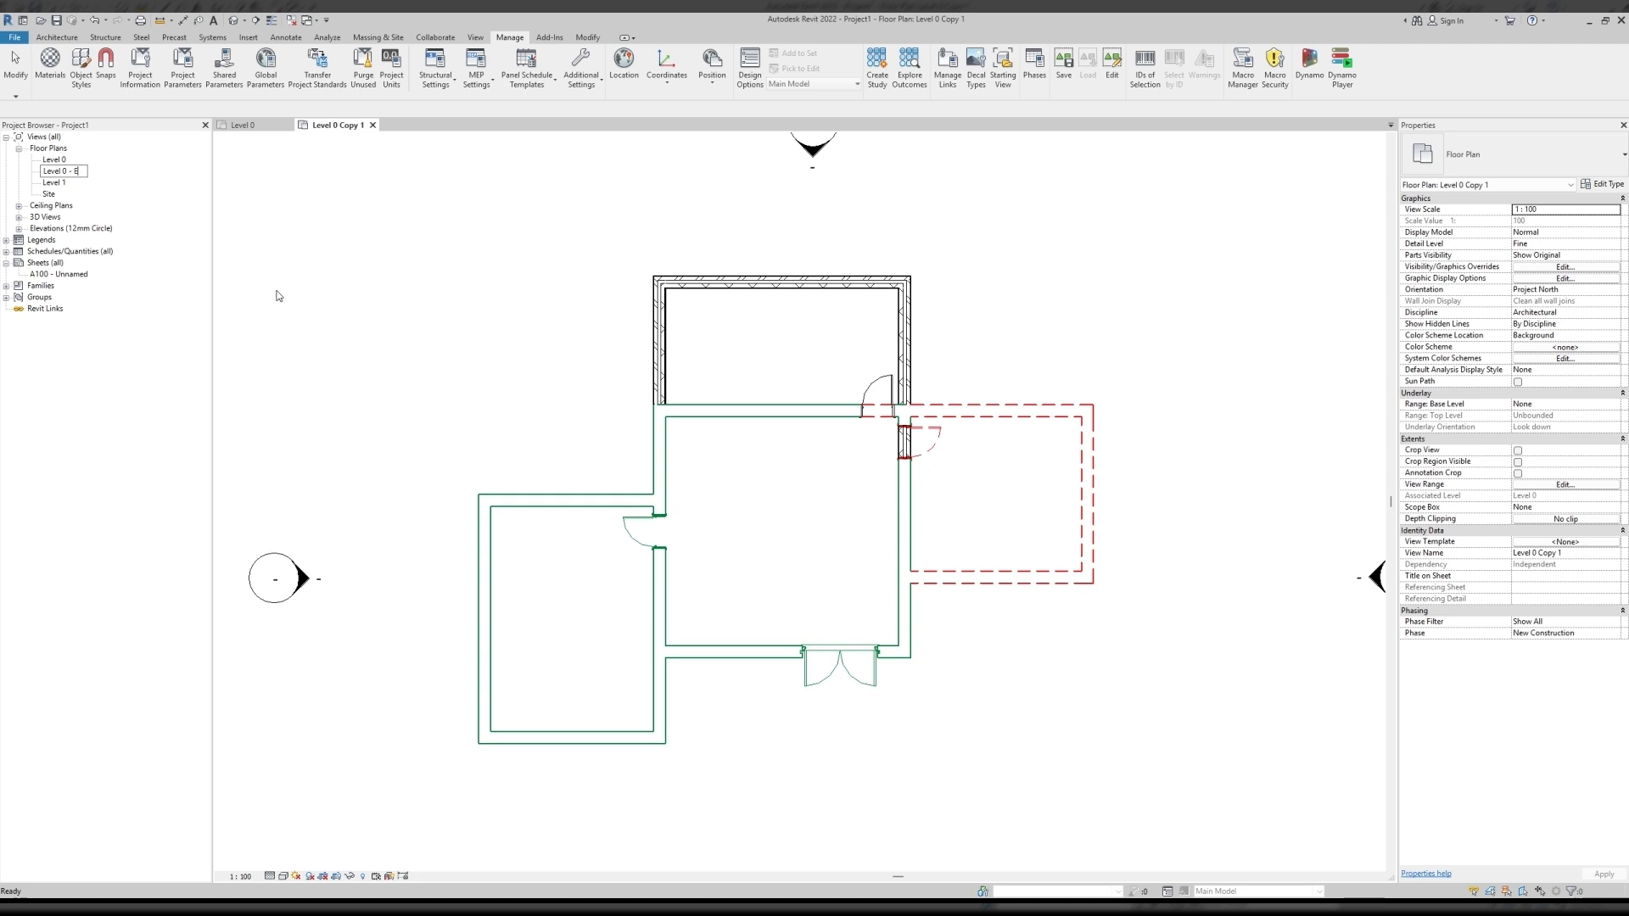
text(xisting Plan)
key(Return)
click(510, 375)
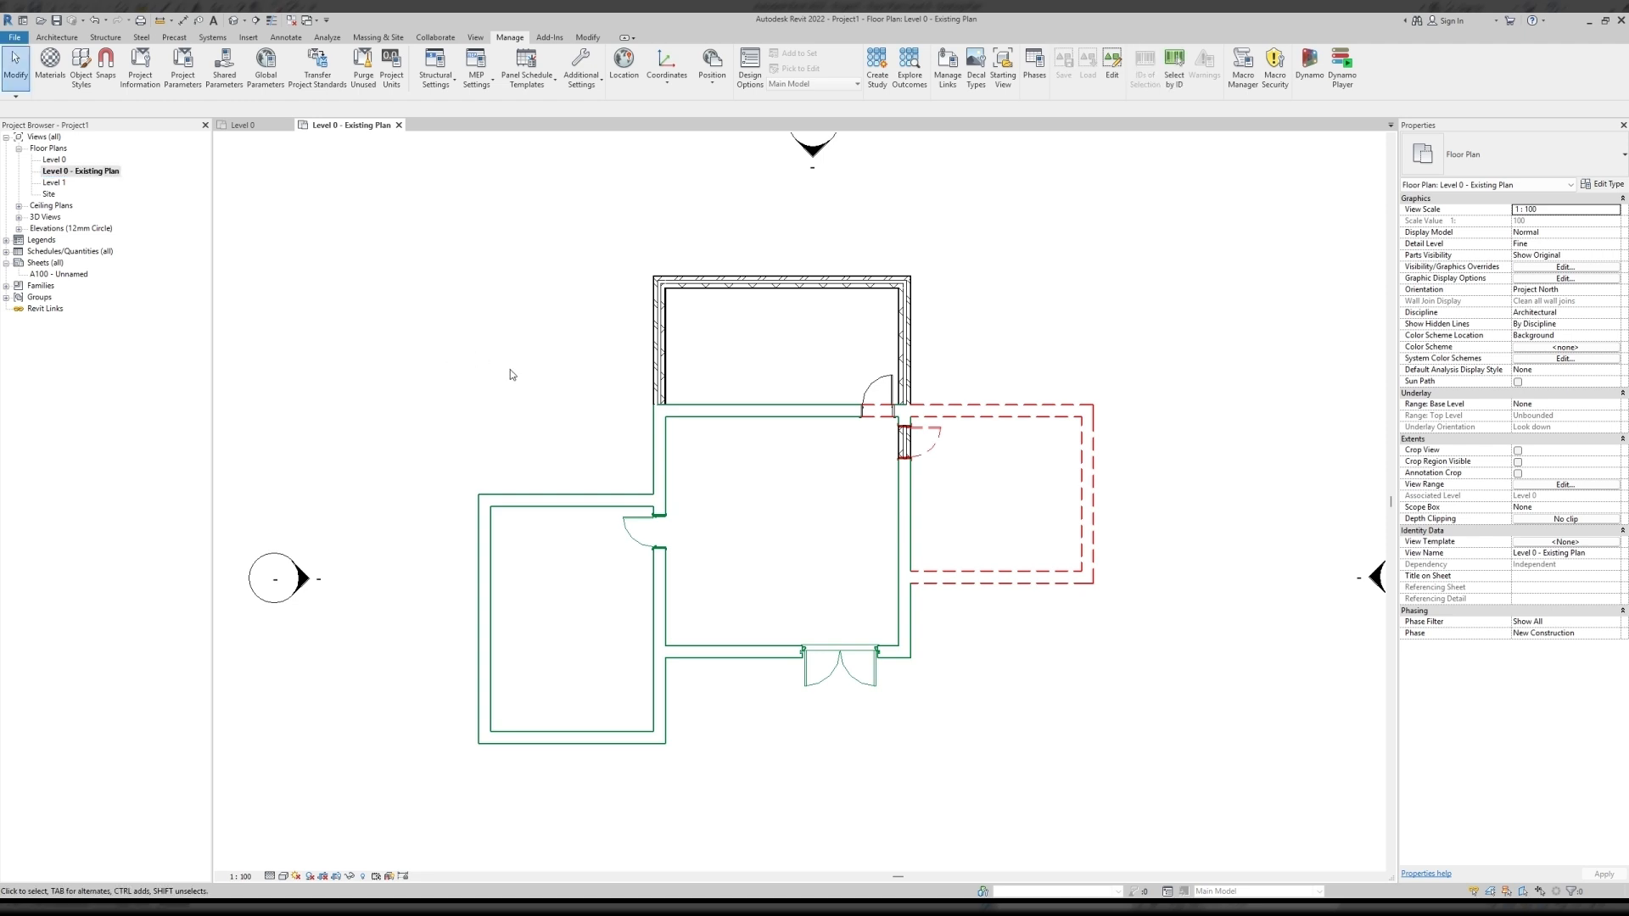
Check the extension and bath elements in the Existing Plan view, then review the available phase filters and phase settings.
drag(1032, 240, 988, 506)
click(891, 383)
click(1057, 339)
click(1616, 625)
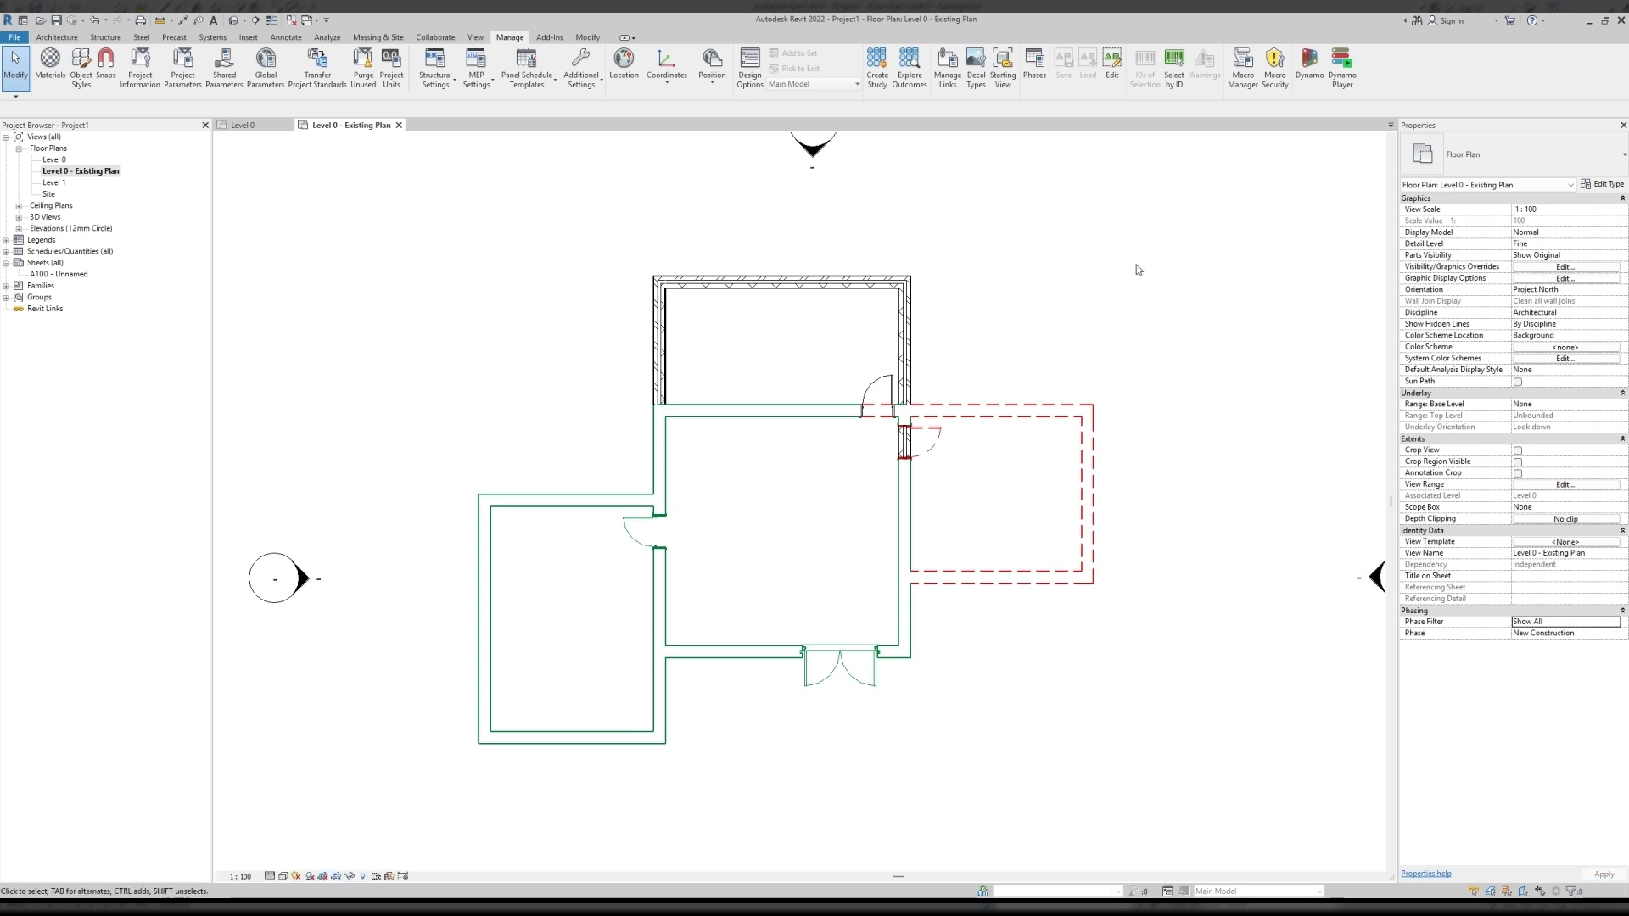
click(1034, 68)
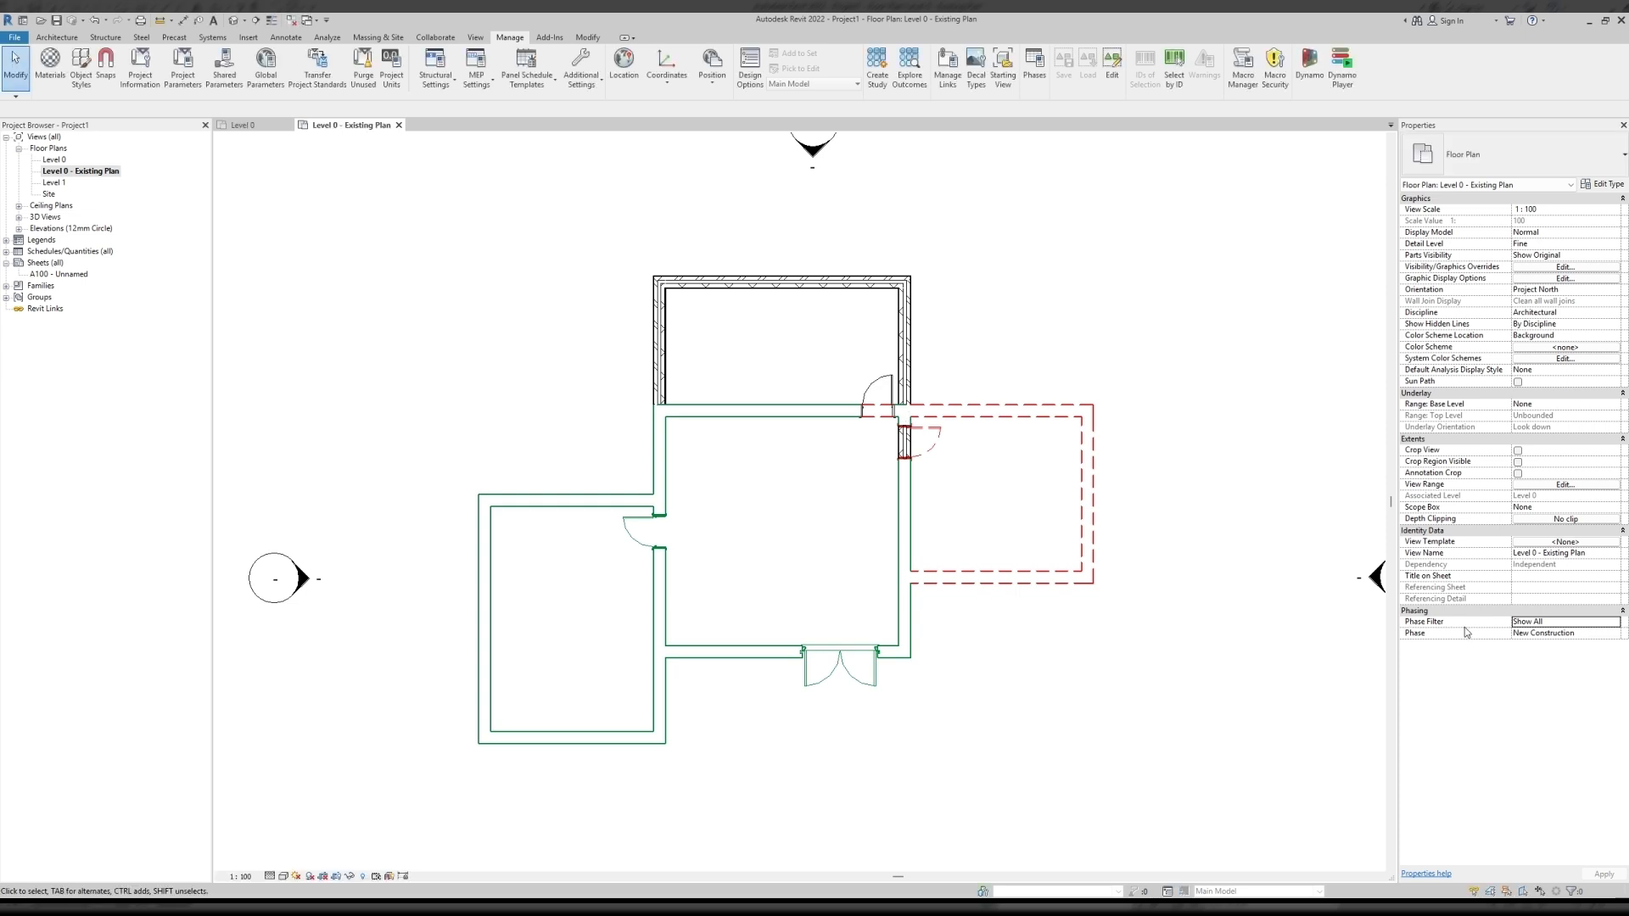
Try the Show Previous + Demo phase filter on the Existing Plan view and select the demolished walls to check them.
click(1617, 628)
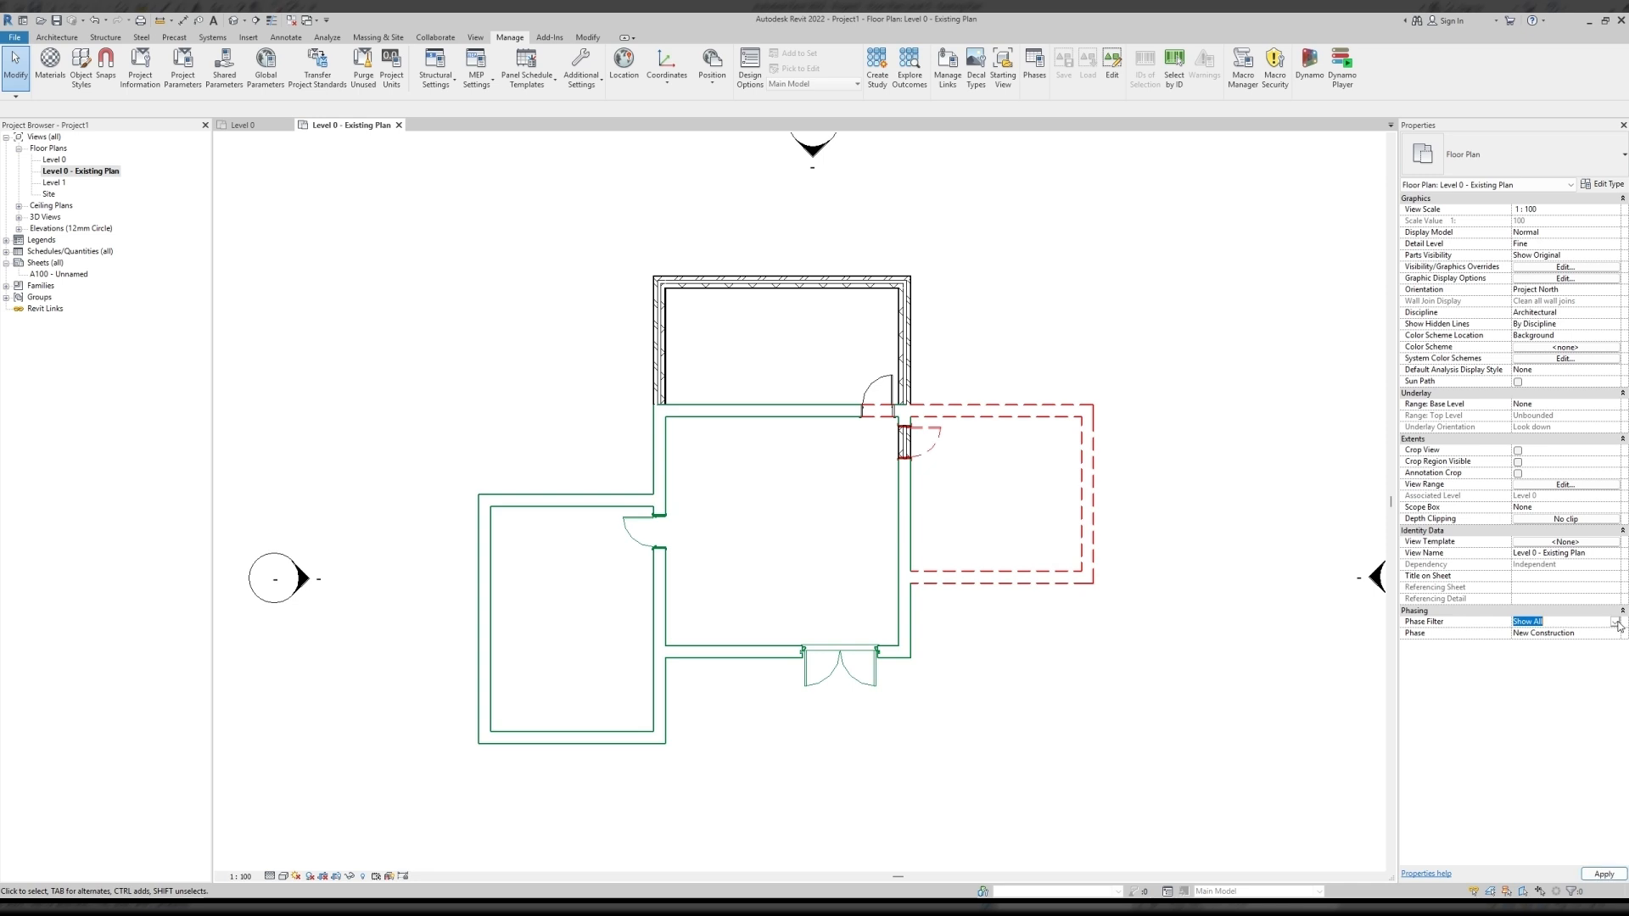
click(1564, 667)
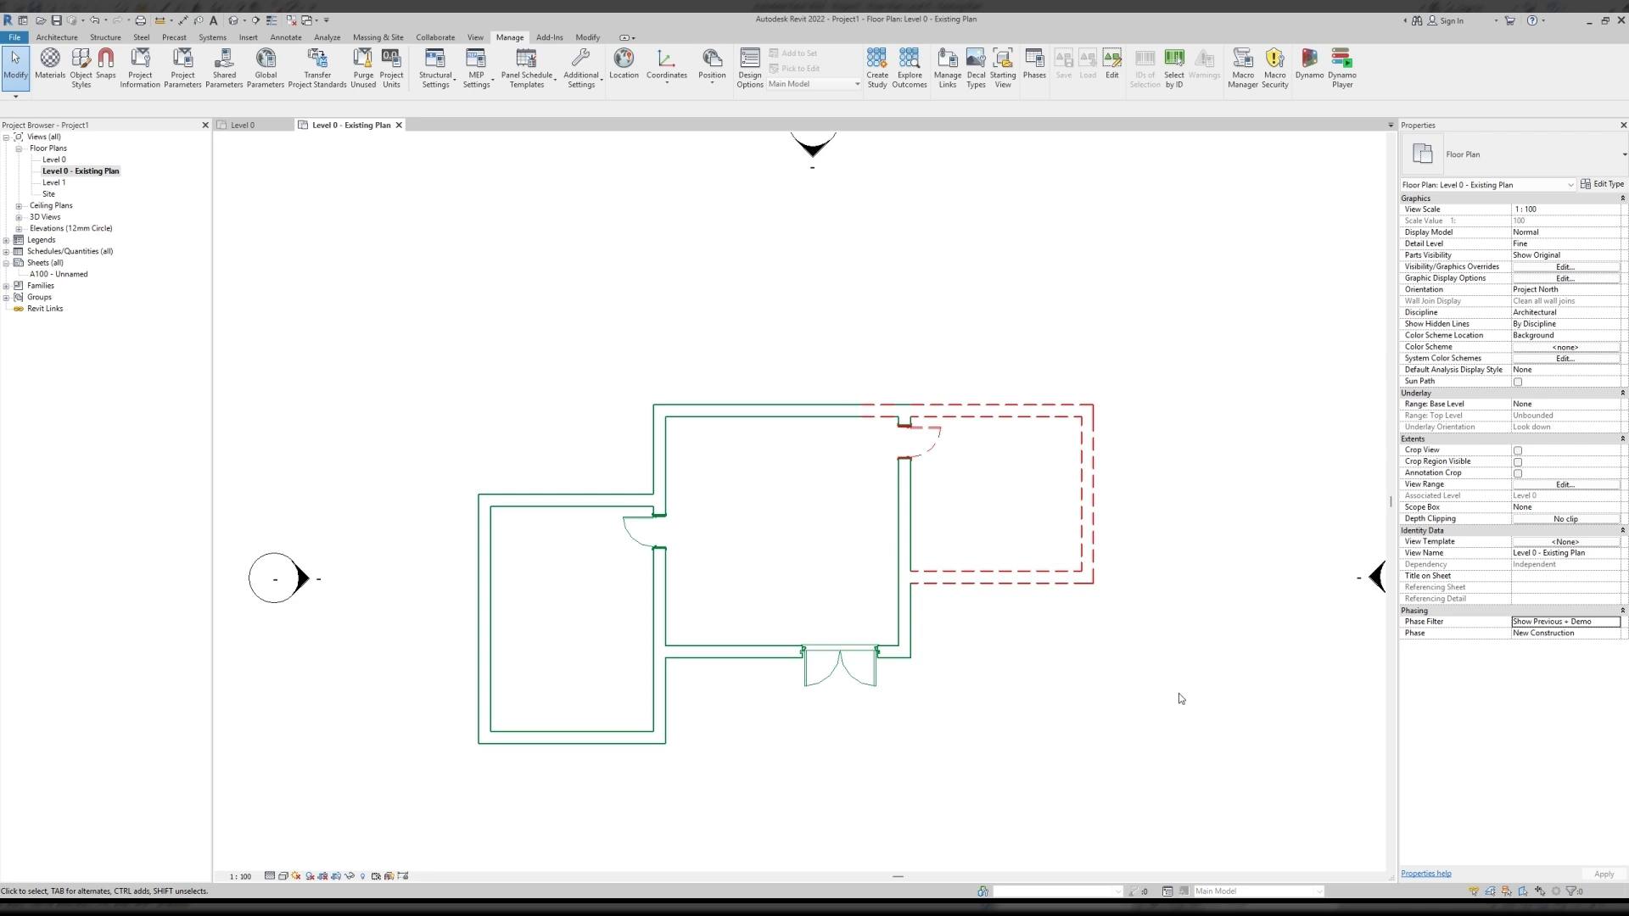
drag(1181, 276, 999, 663)
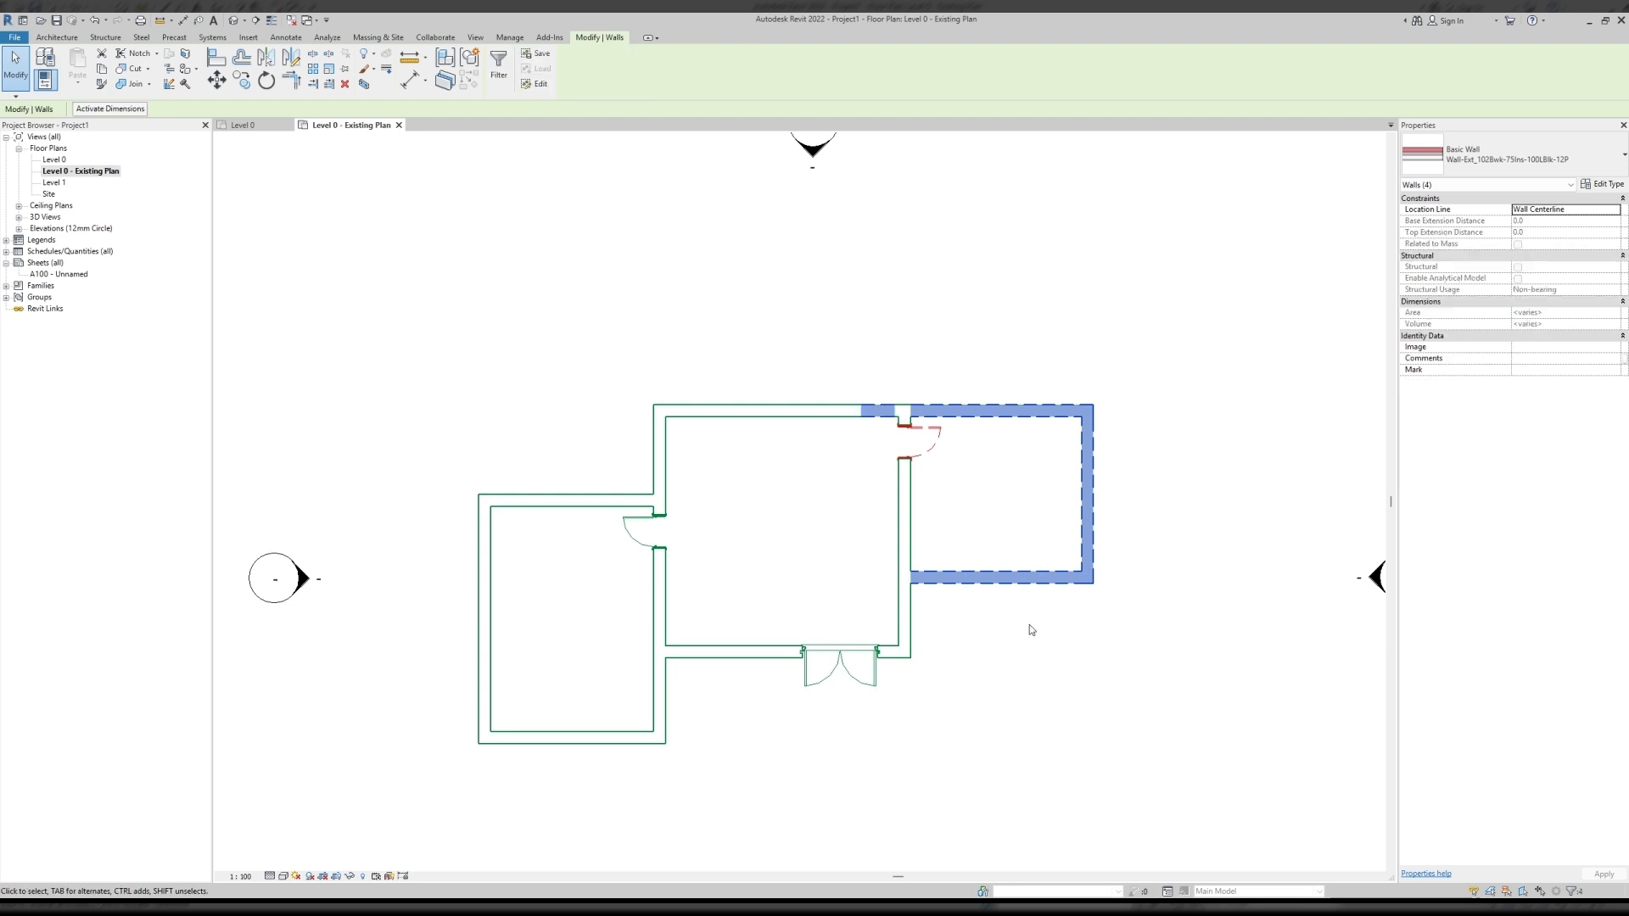
ctrl+click(938, 448)
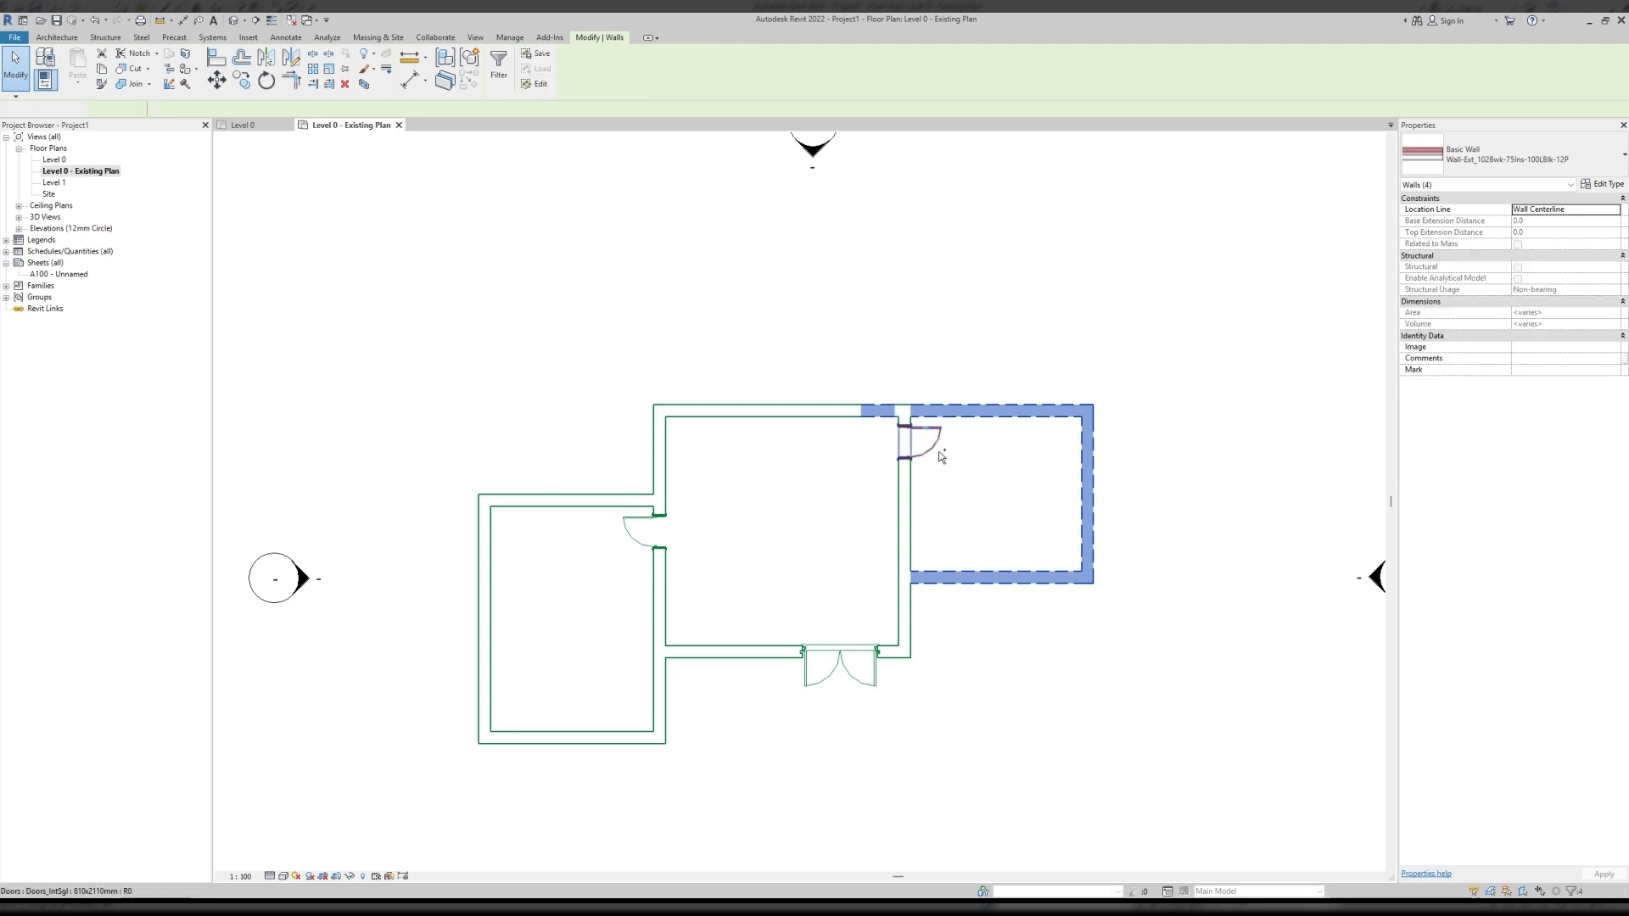
click(1083, 762)
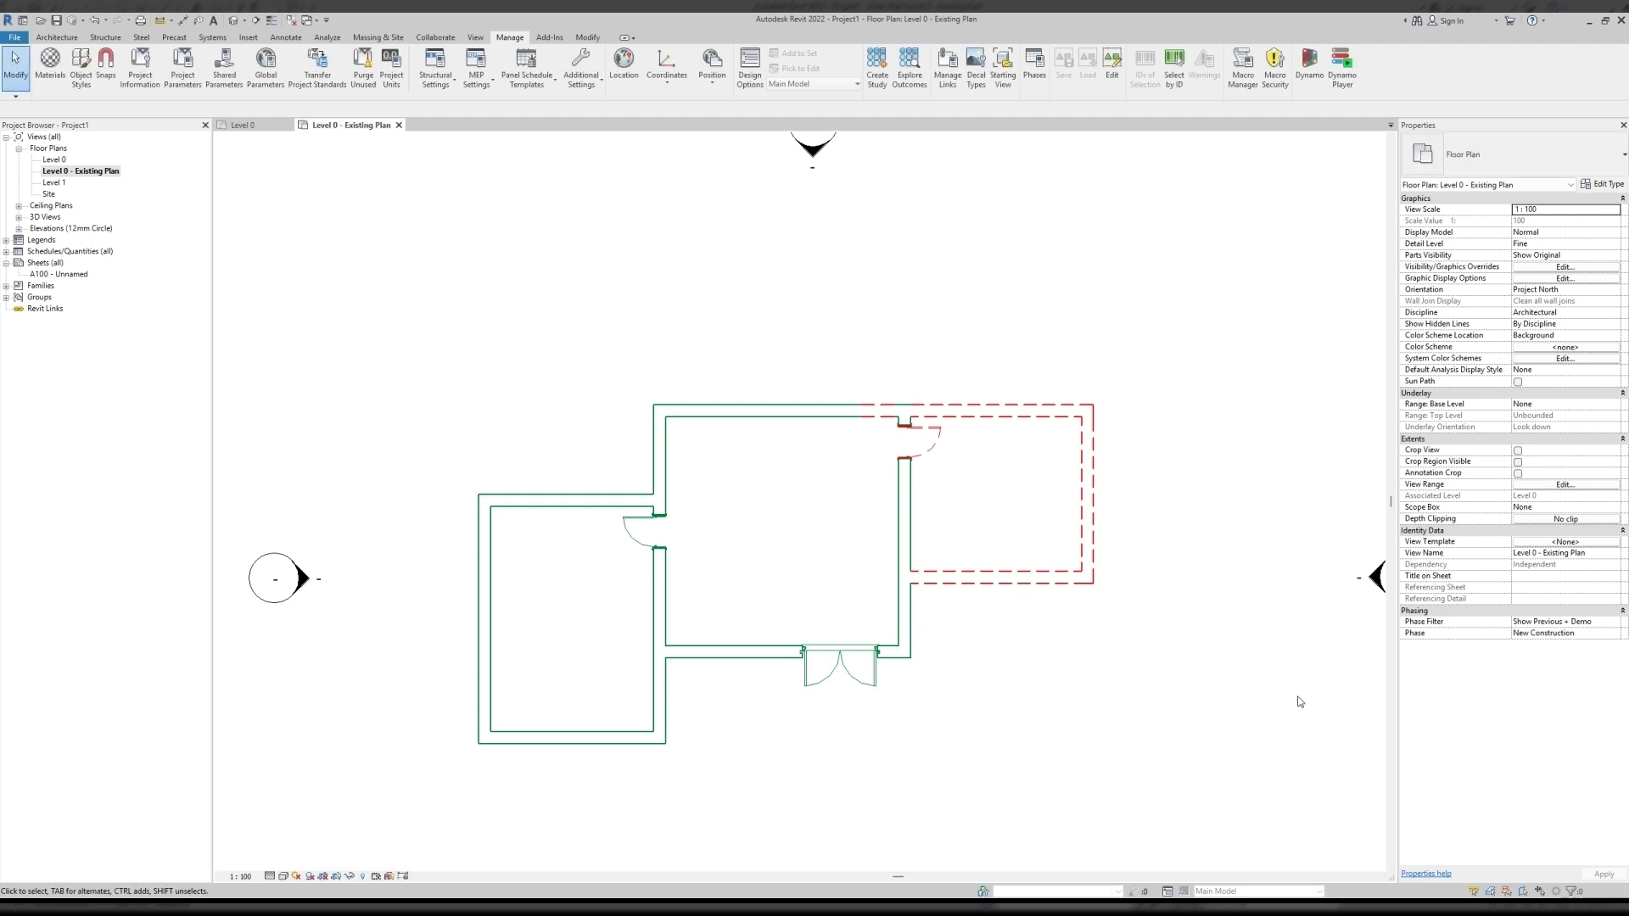
Set the Phase Filter of the Existing Plan view to Existing no overrides.
click(1619, 624)
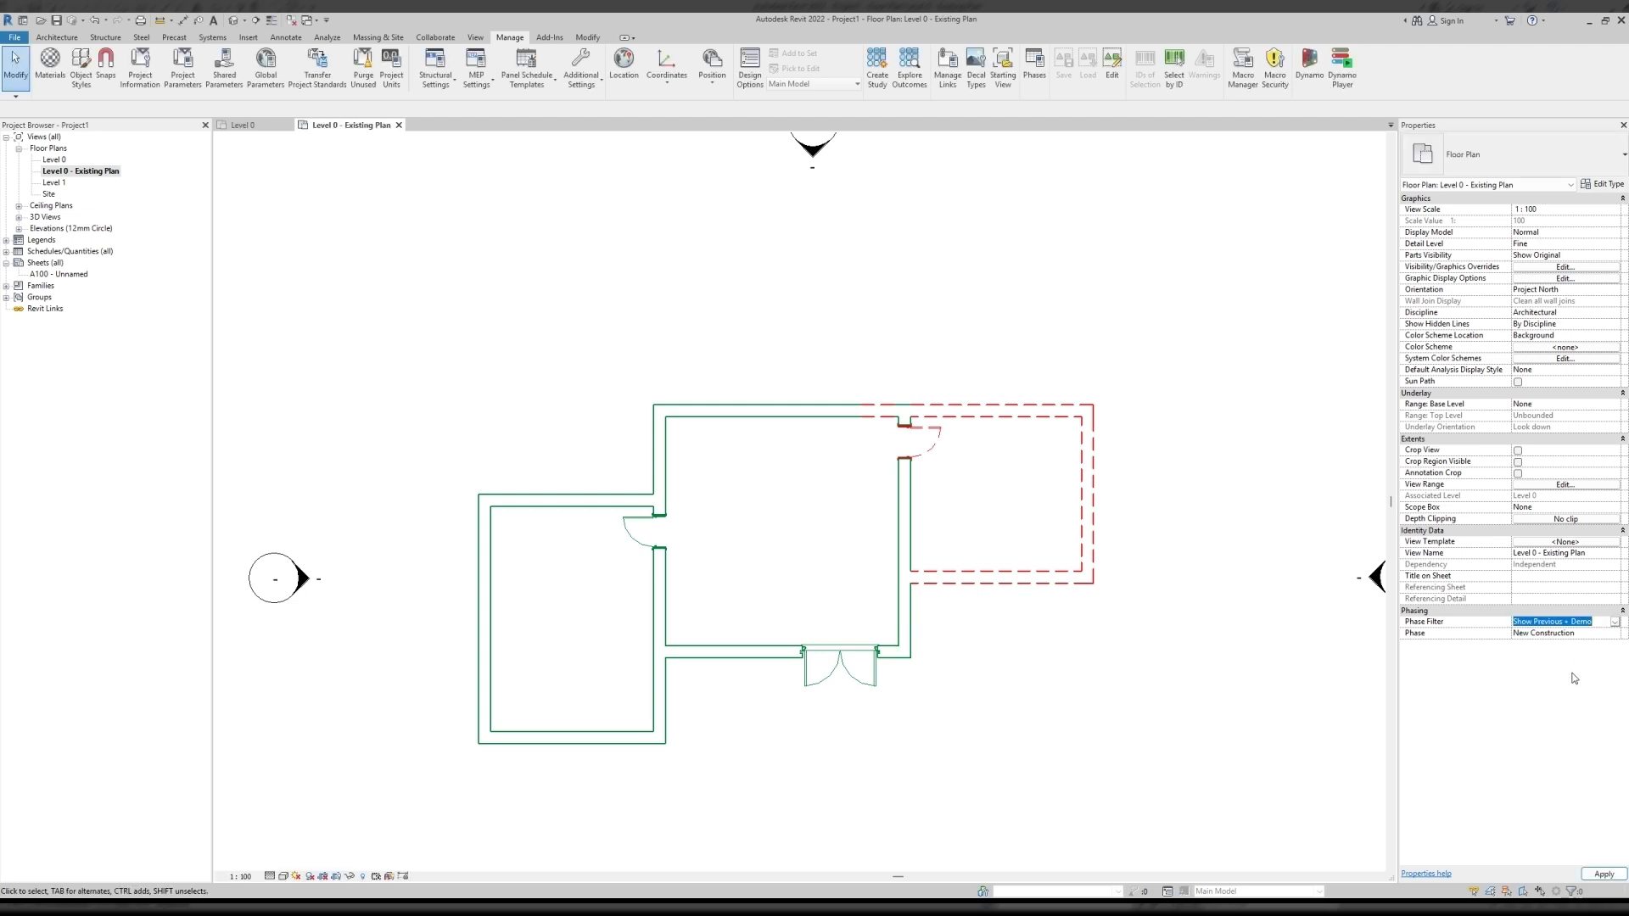
click(1563, 644)
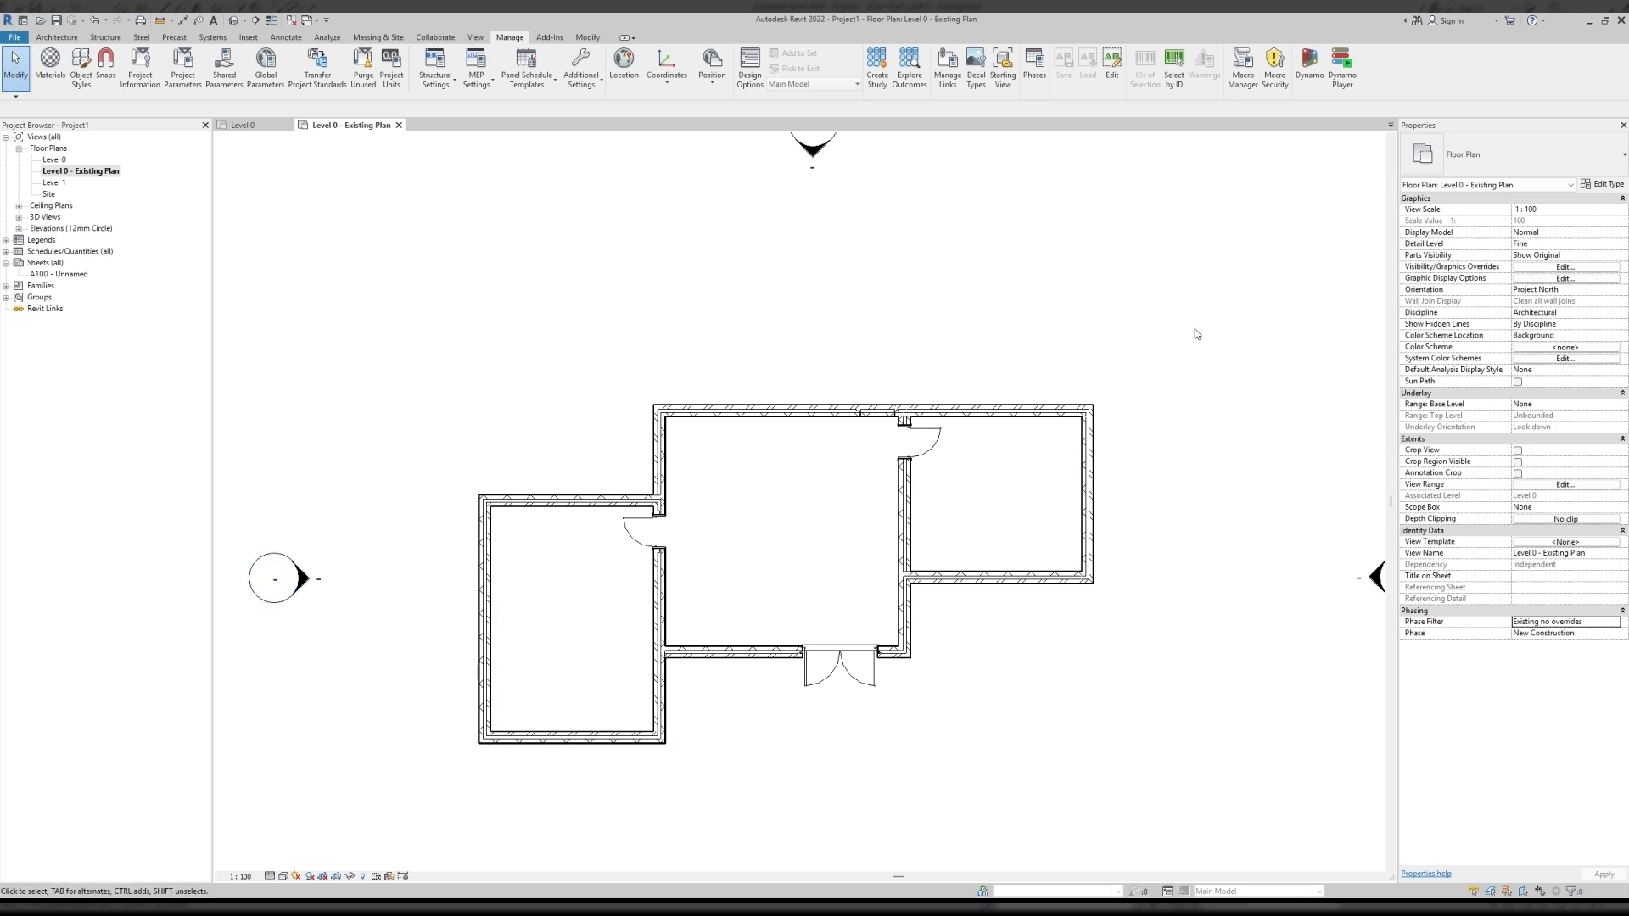
Duplicate the Level 0 - Existing Plan view and rename the copy Level 0 - Demolition Plan.
click(96, 172)
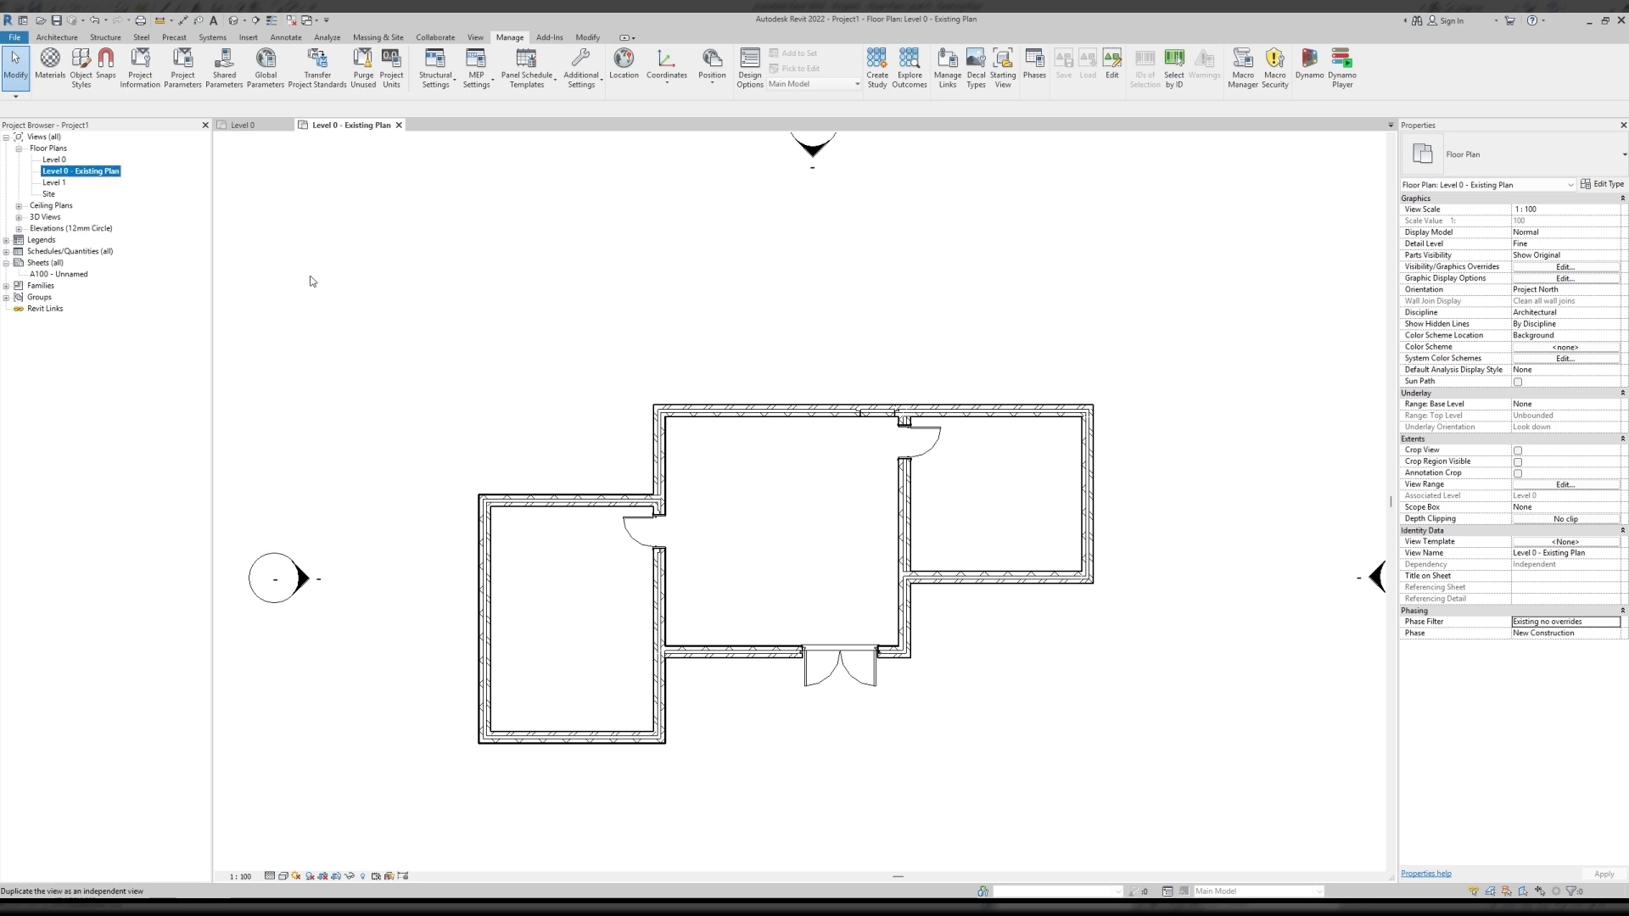
click(127, 184)
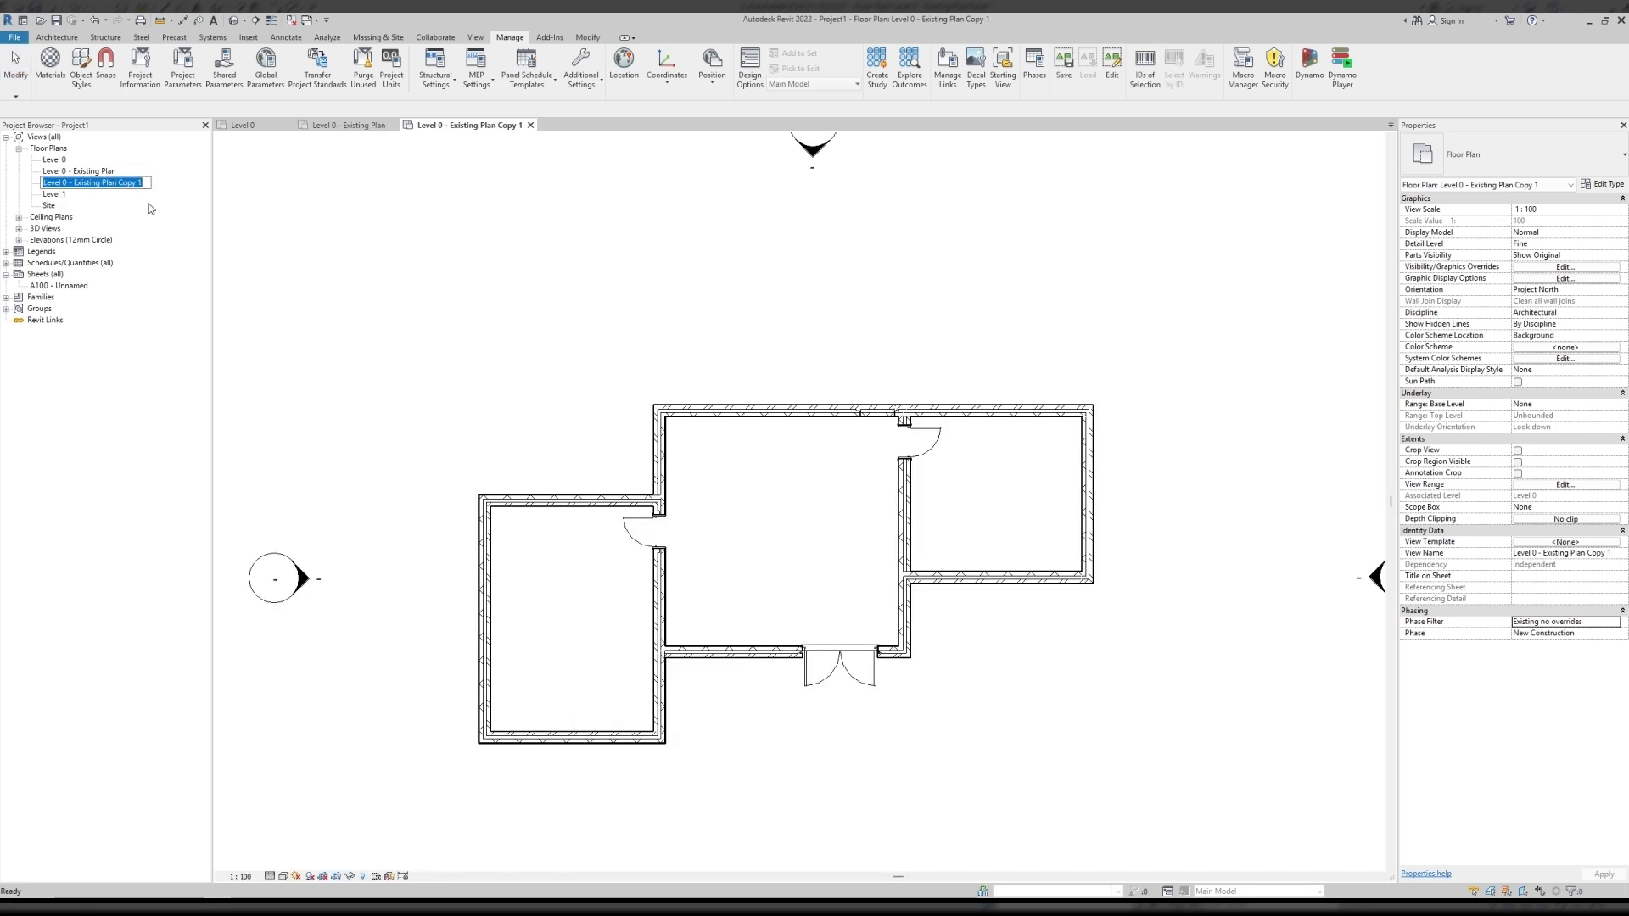
drag(74, 182, 183, 186)
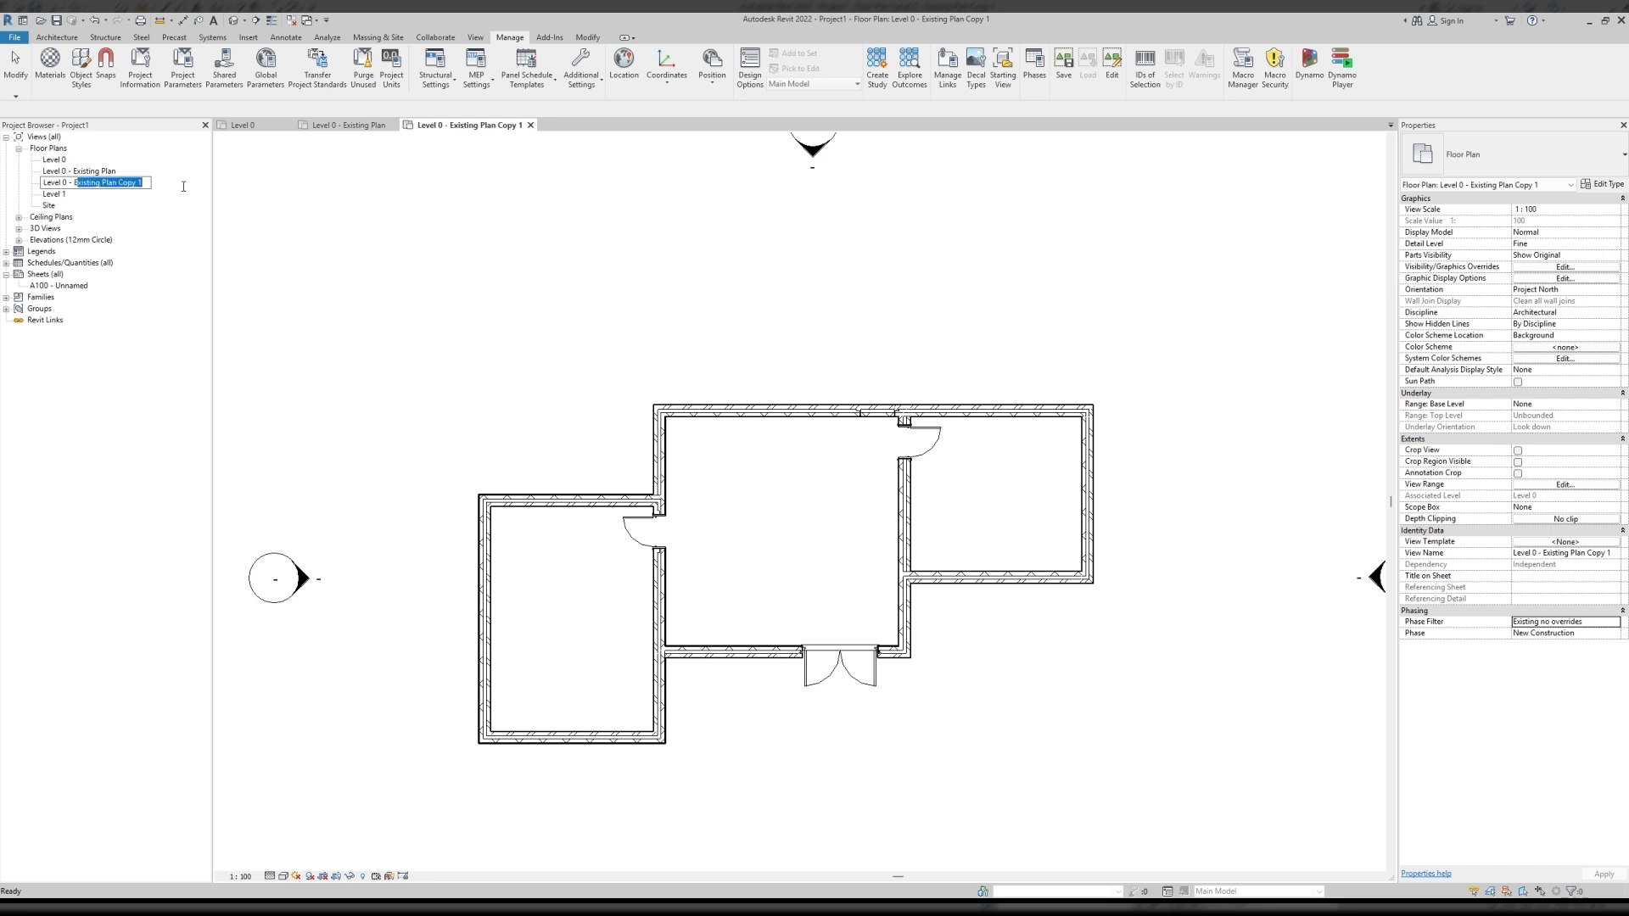
key(BackSpace)
text(Demolition Pla)
key(Return)
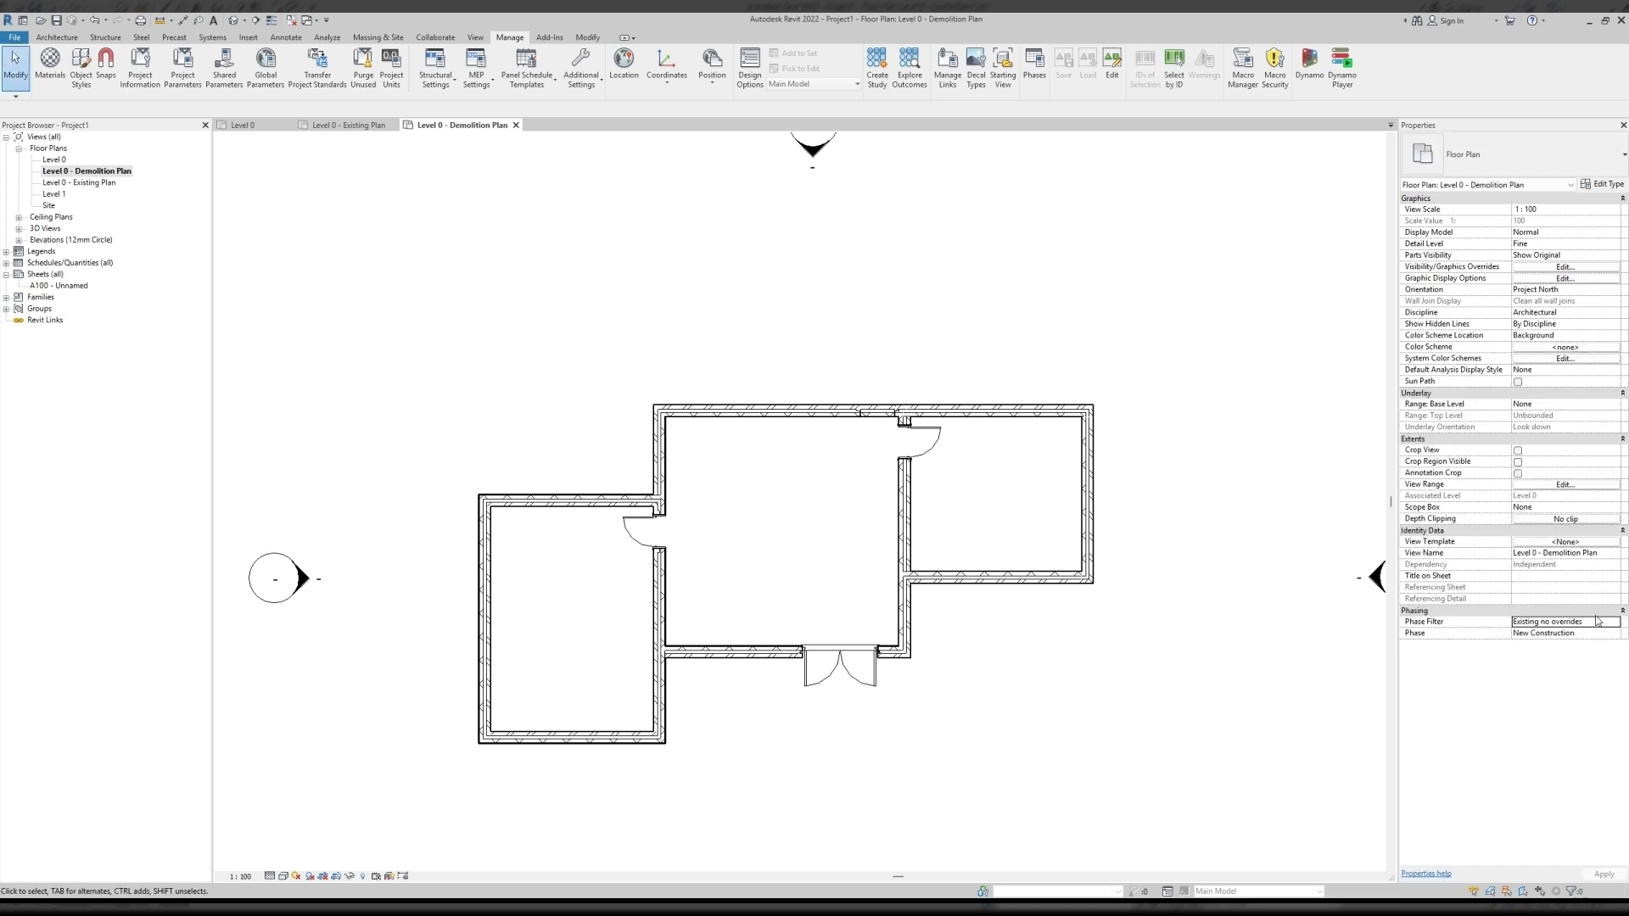
Set the Phase Filter of the Demolition Plan view to Show Previous + Demo.
click(1596, 621)
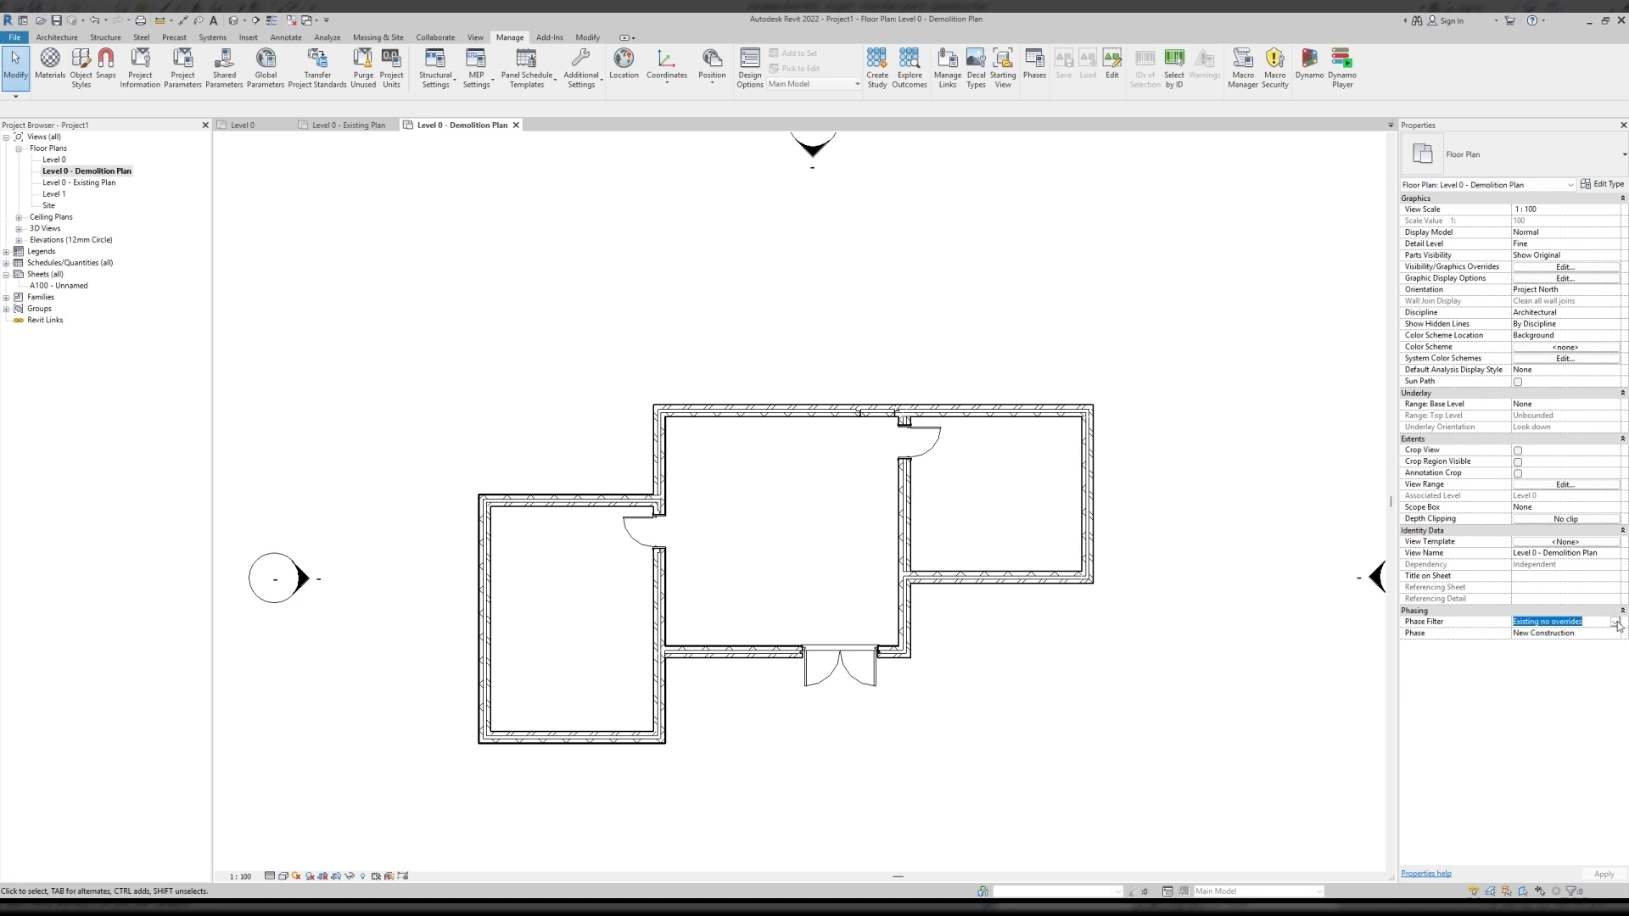
click(1563, 663)
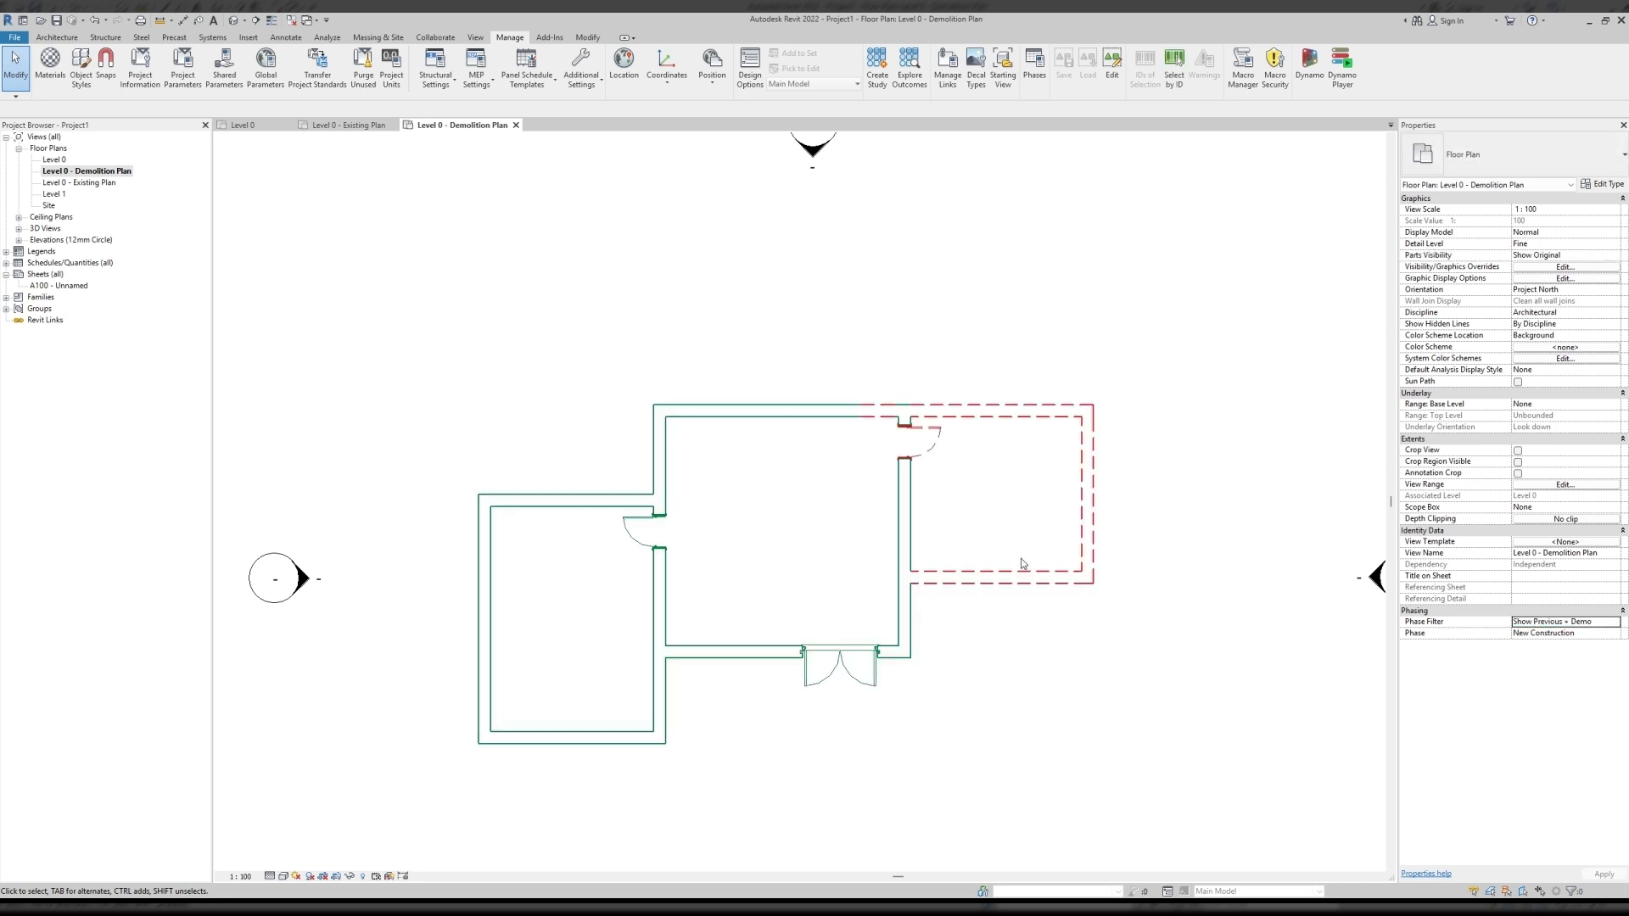
Duplicate the Level 0 - Existing Plan view and rename the copy Level 0 - New Construction Plan.
click(94, 184)
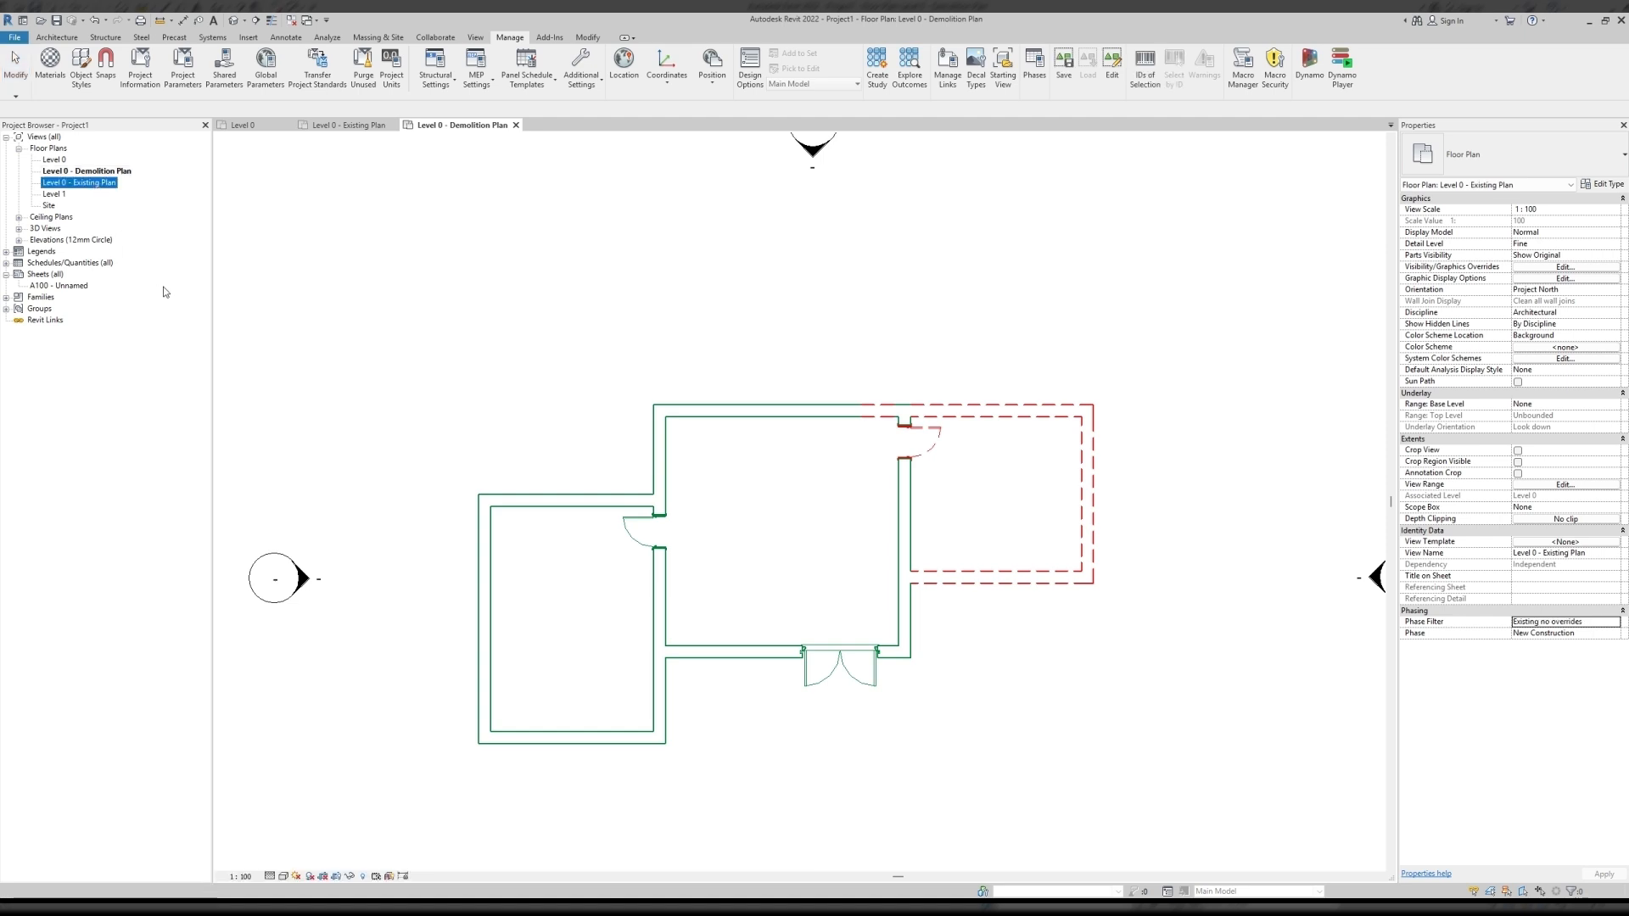
click(297, 288)
right_click(116, 197)
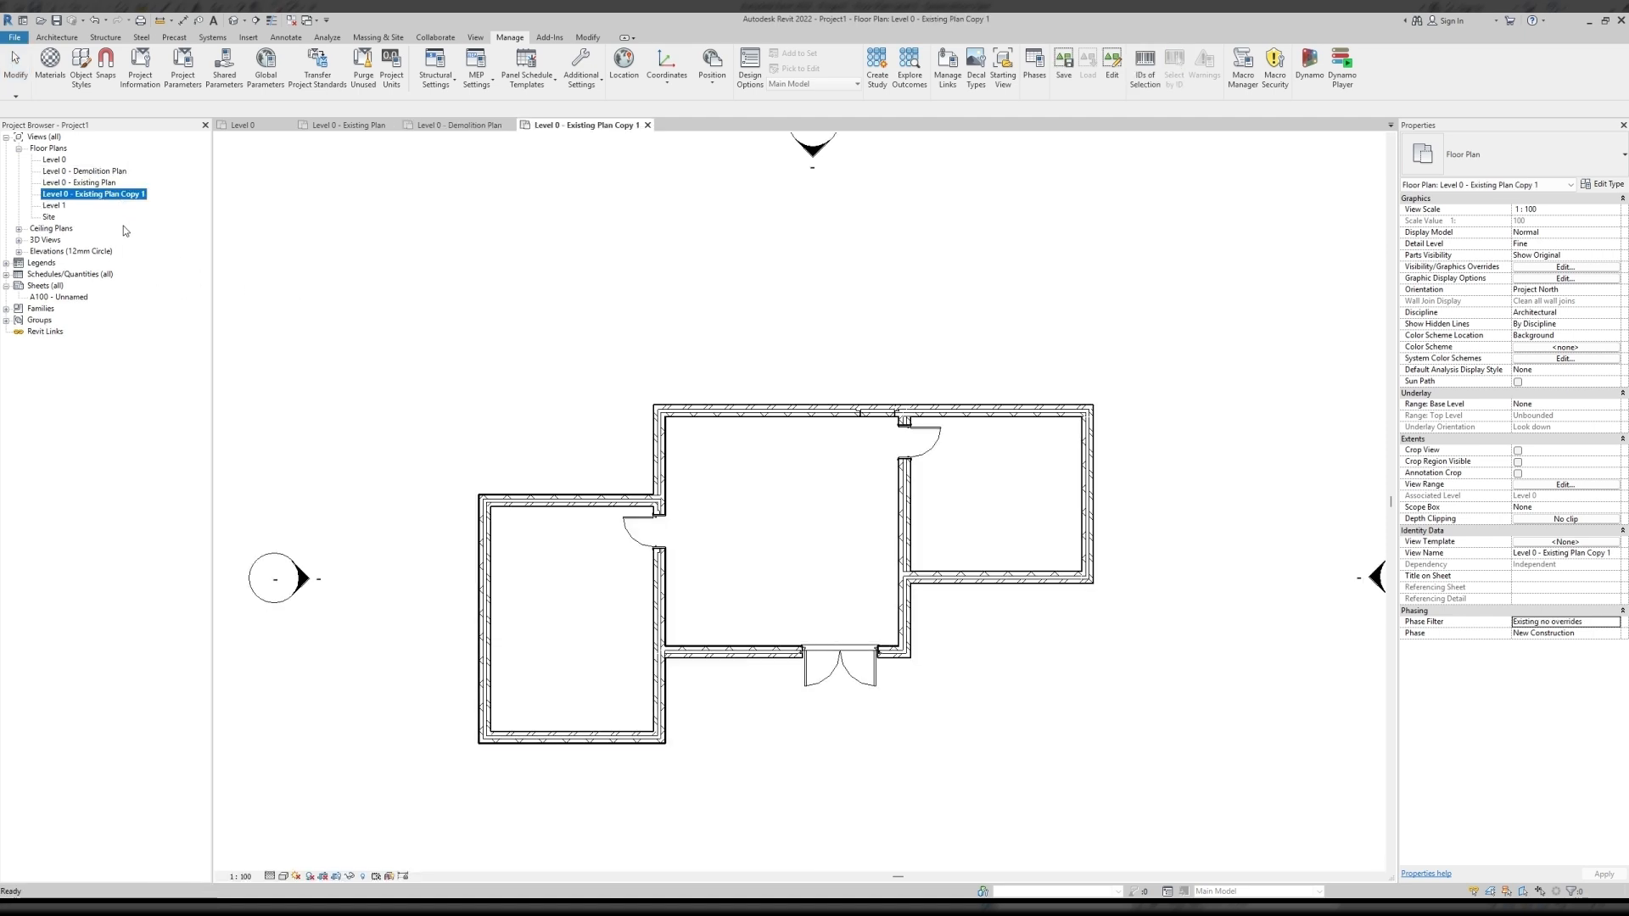
key(F2)
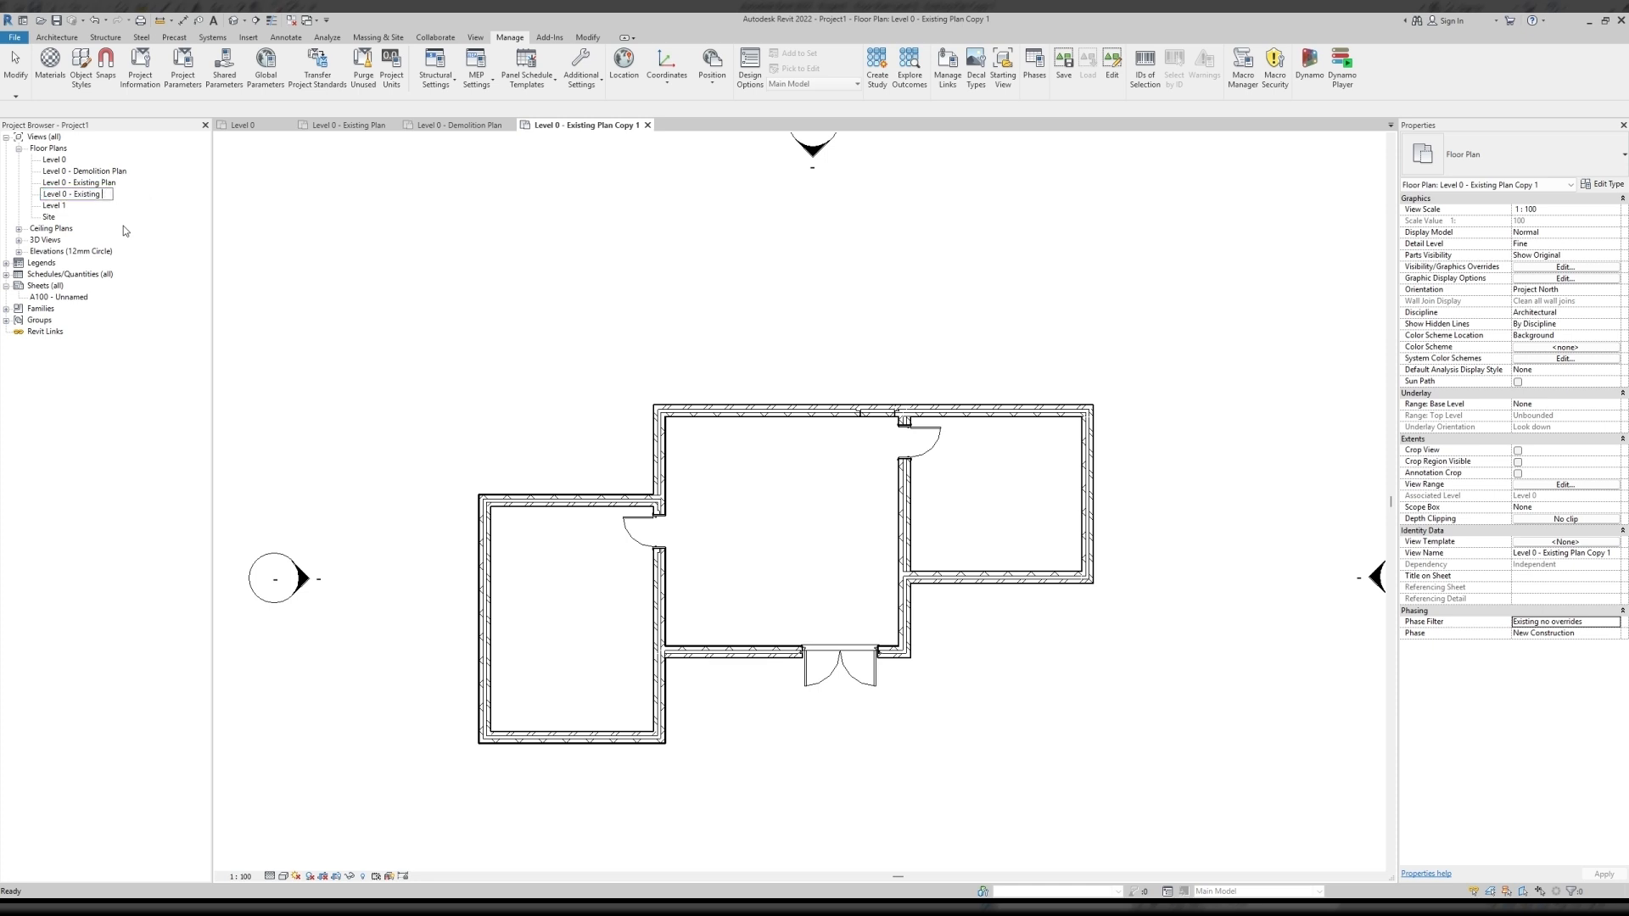
key(BackSpace)
key(BackSpace)
key(Return)
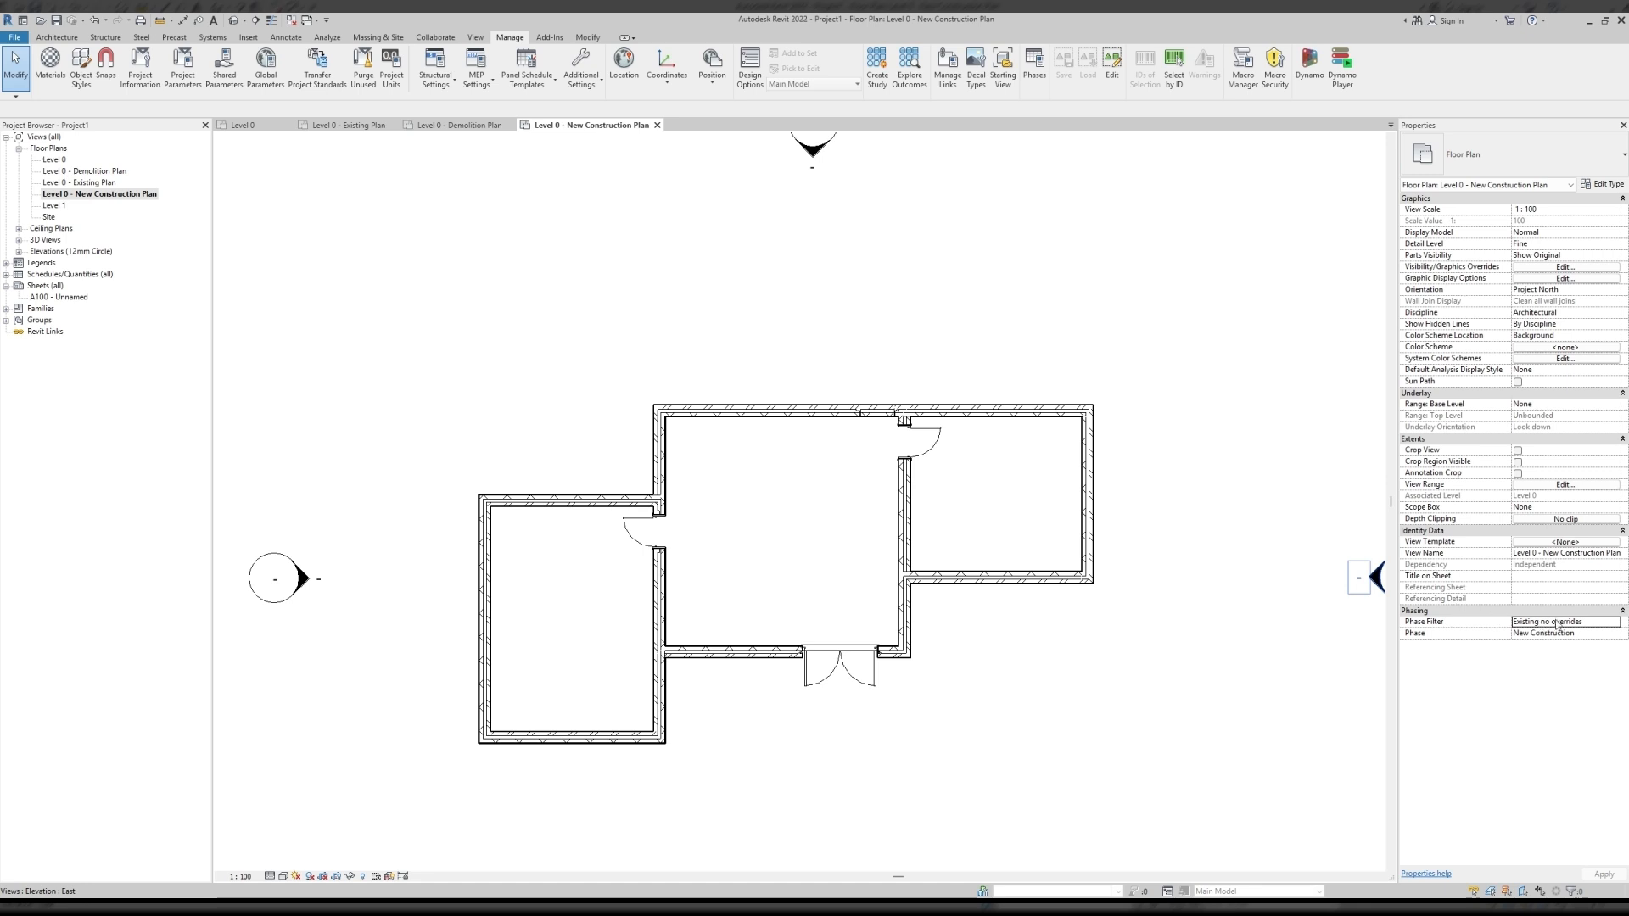
Set the Phase Filter of the New Construction Plan view to Show Previous + New and check the infilled doorway and new extension walls.
click(1615, 624)
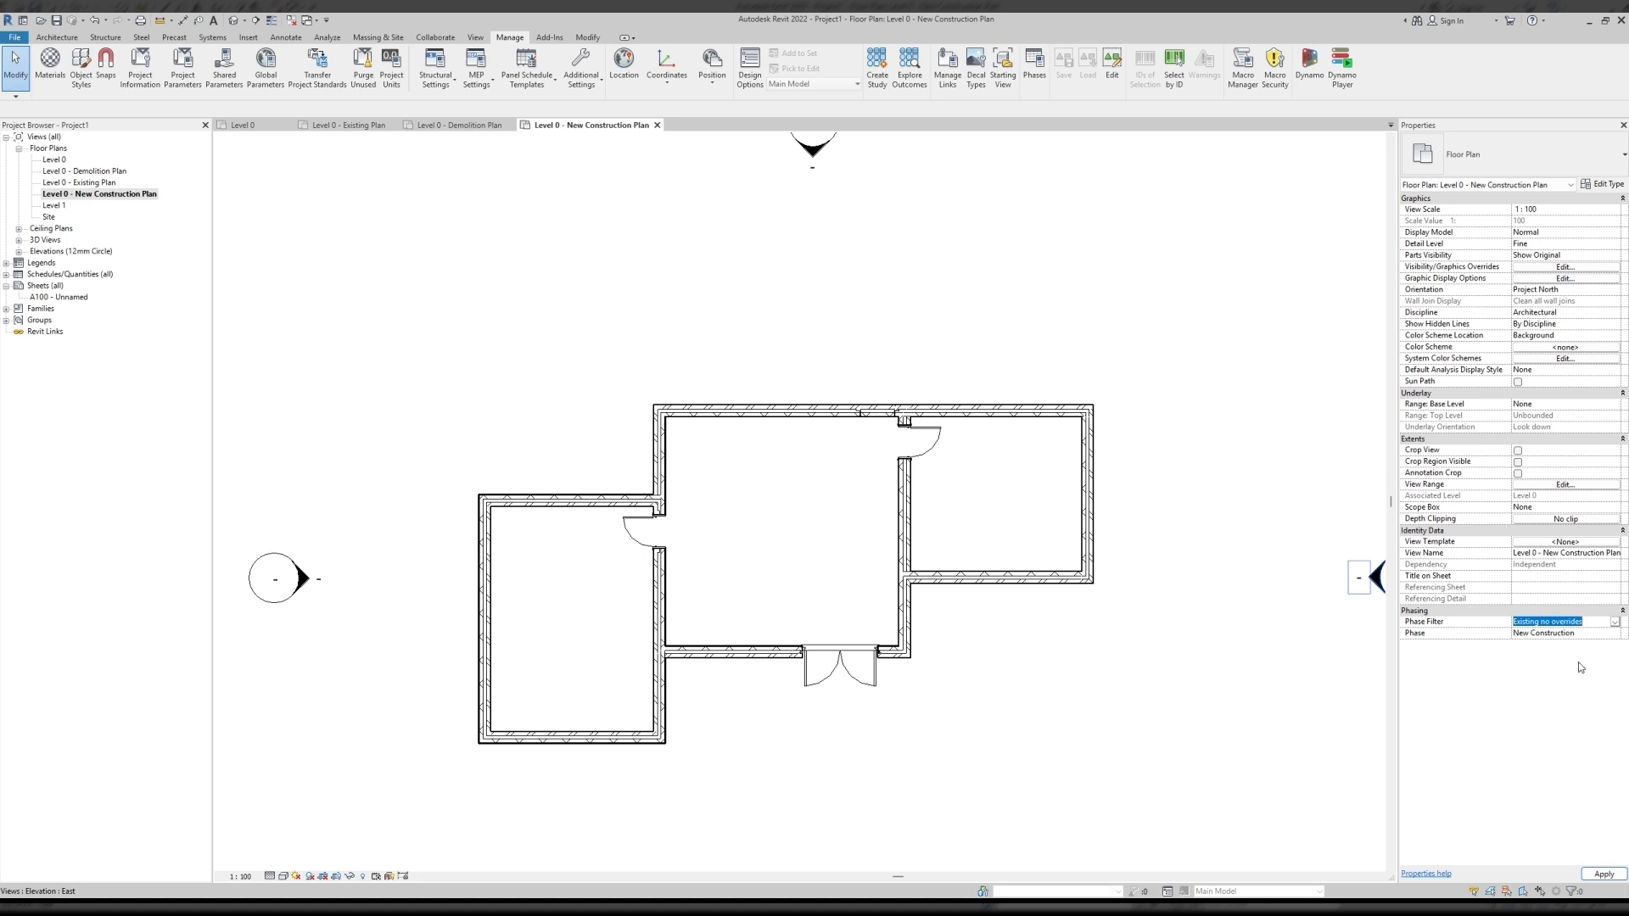
click(1583, 674)
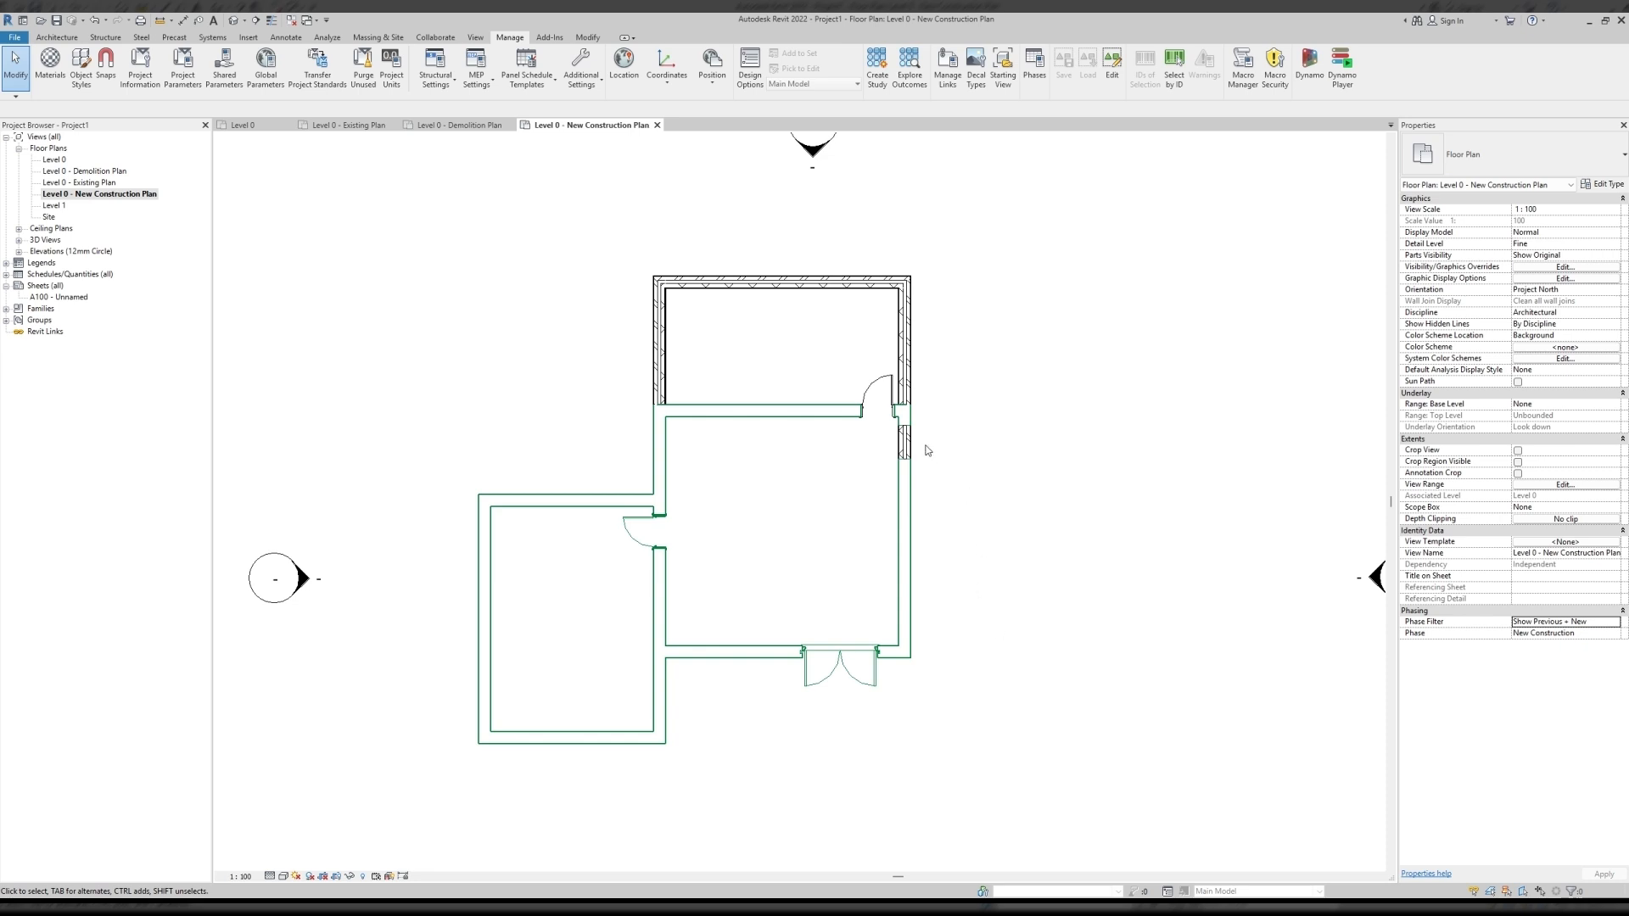
scroll(927, 449, up, 4)
scroll(924, 449, up, 1)
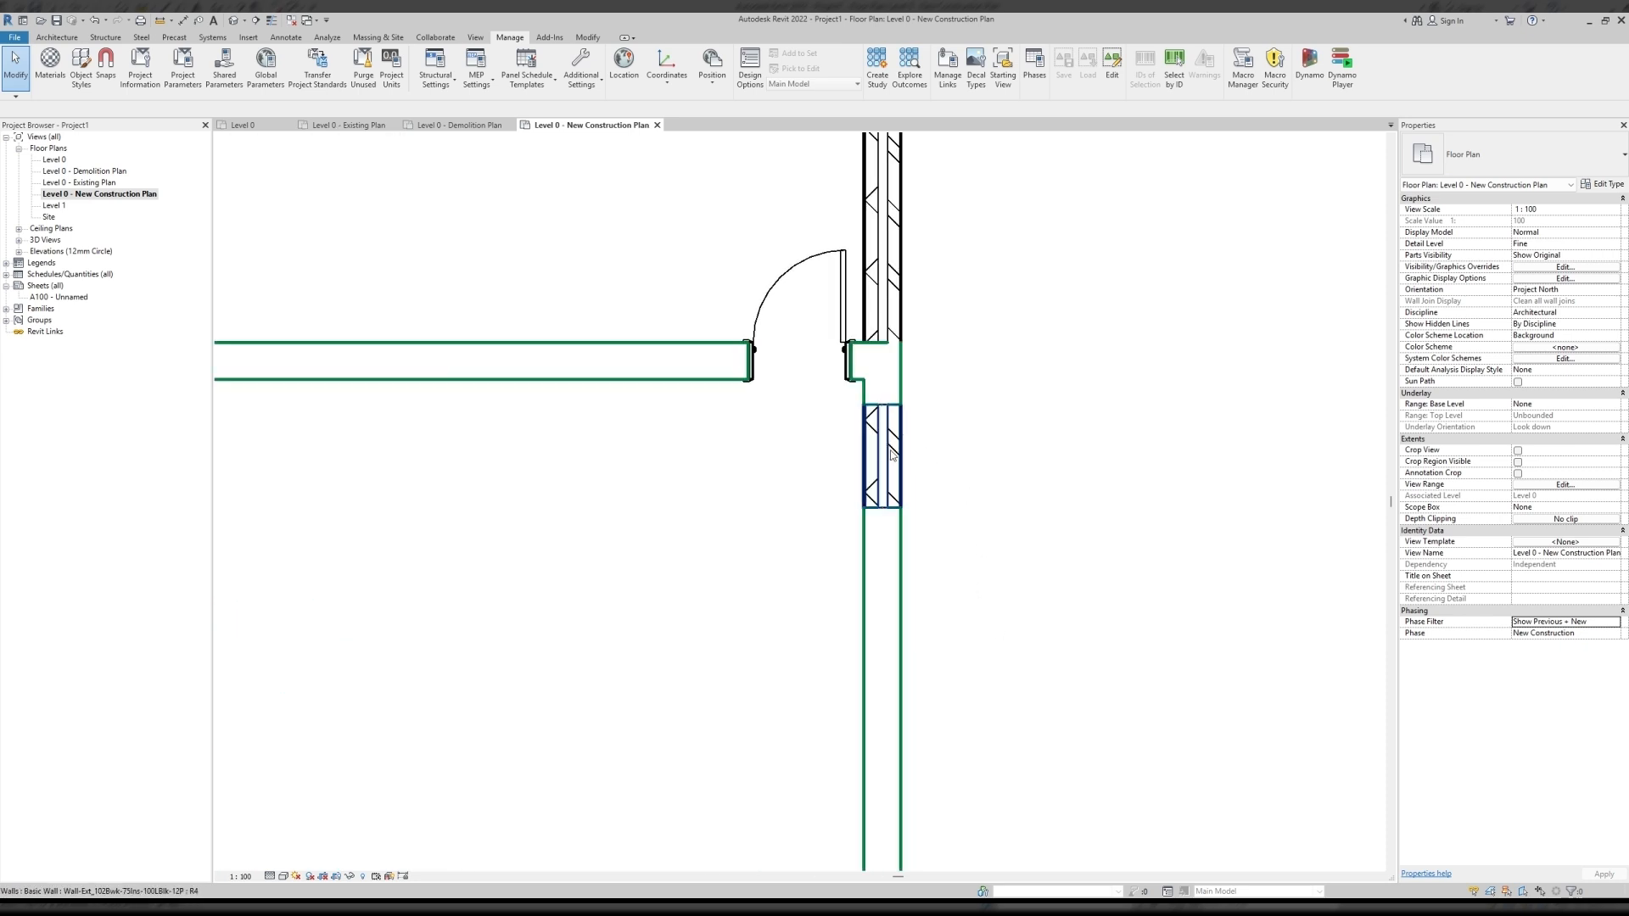
drag(807, 563, 1029, 412)
scroll(1022, 625, down, 3)
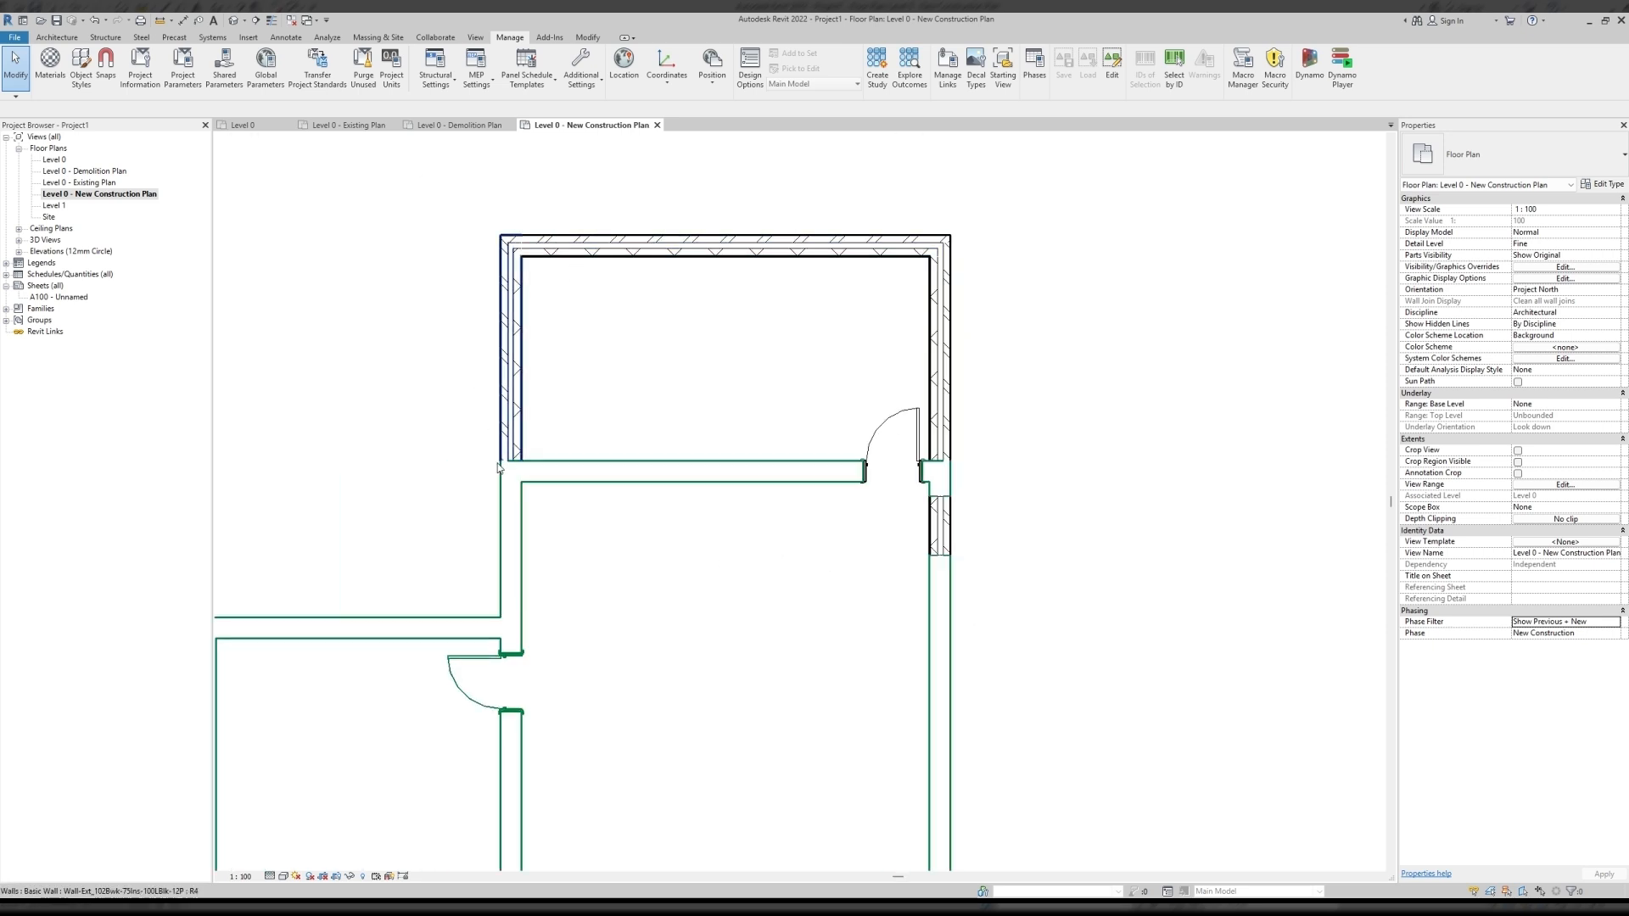
scroll(888, 440, down, 2)
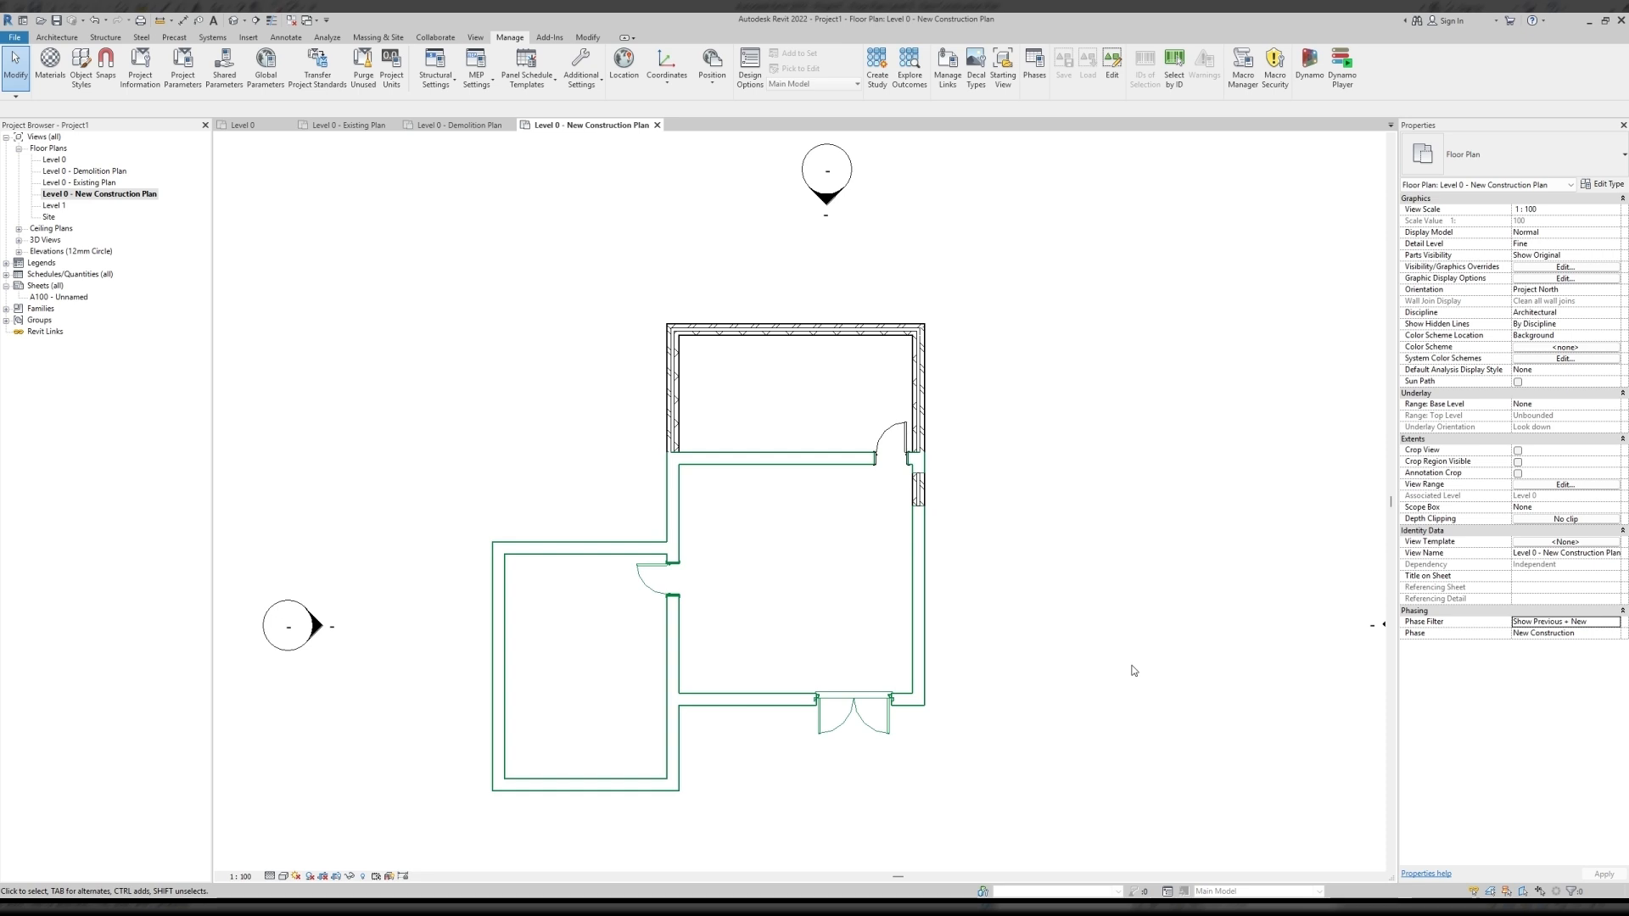
Open the 3D view, enable its Section Box, and lower the box's upper face to cut through the walls.
click(233, 24)
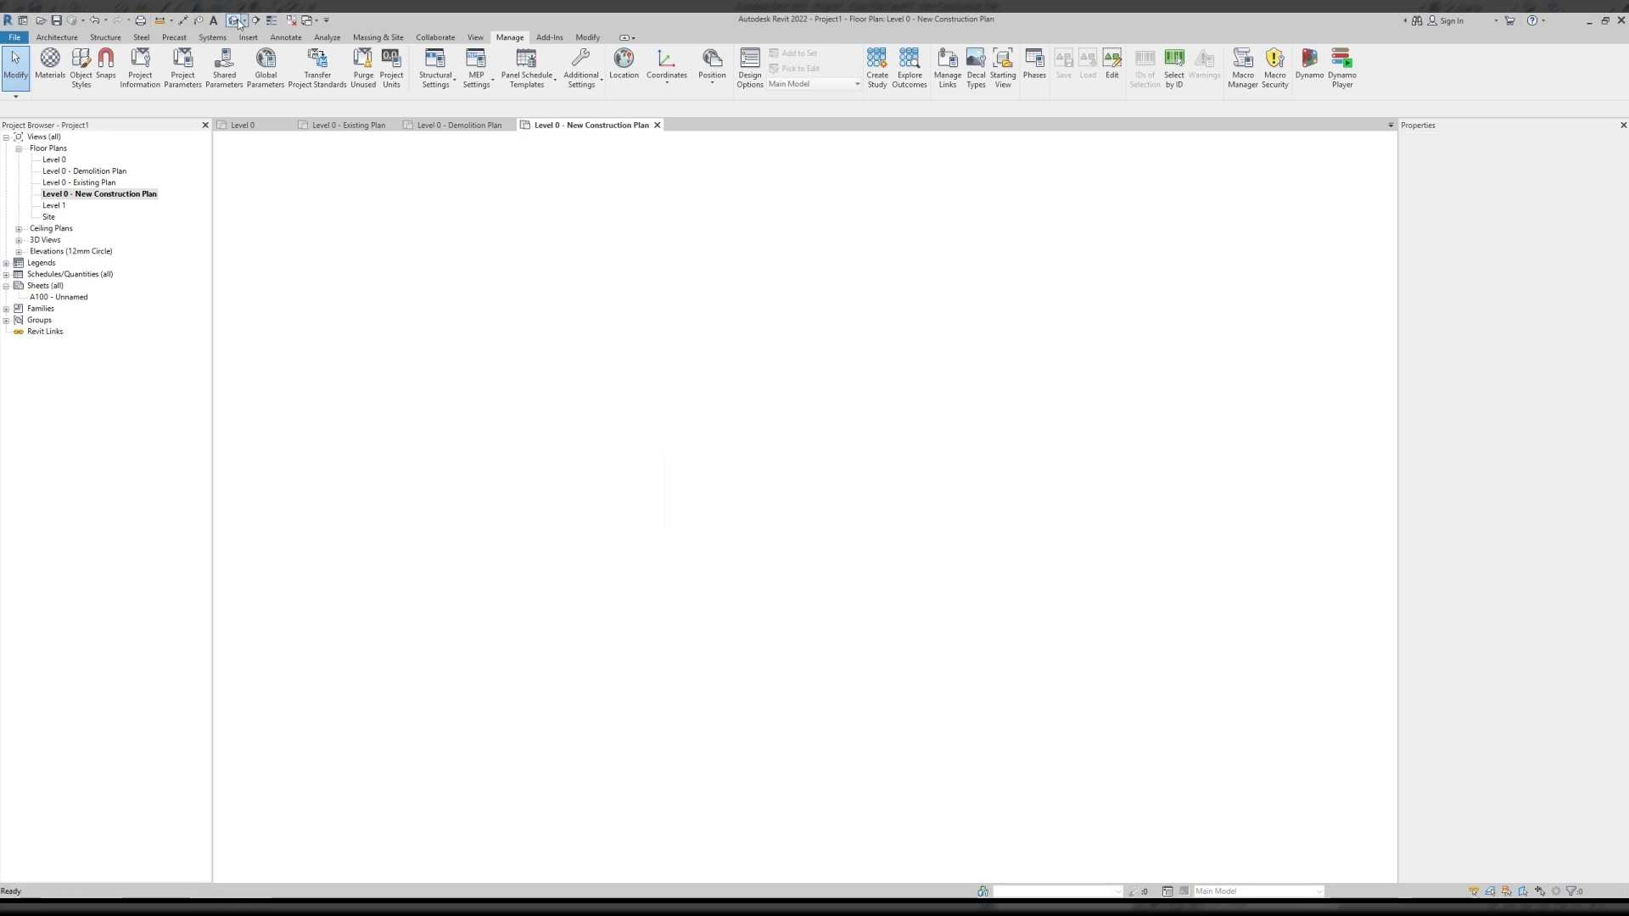
shift+middle_drag(1226, 599, 1129, 509)
click(1518, 417)
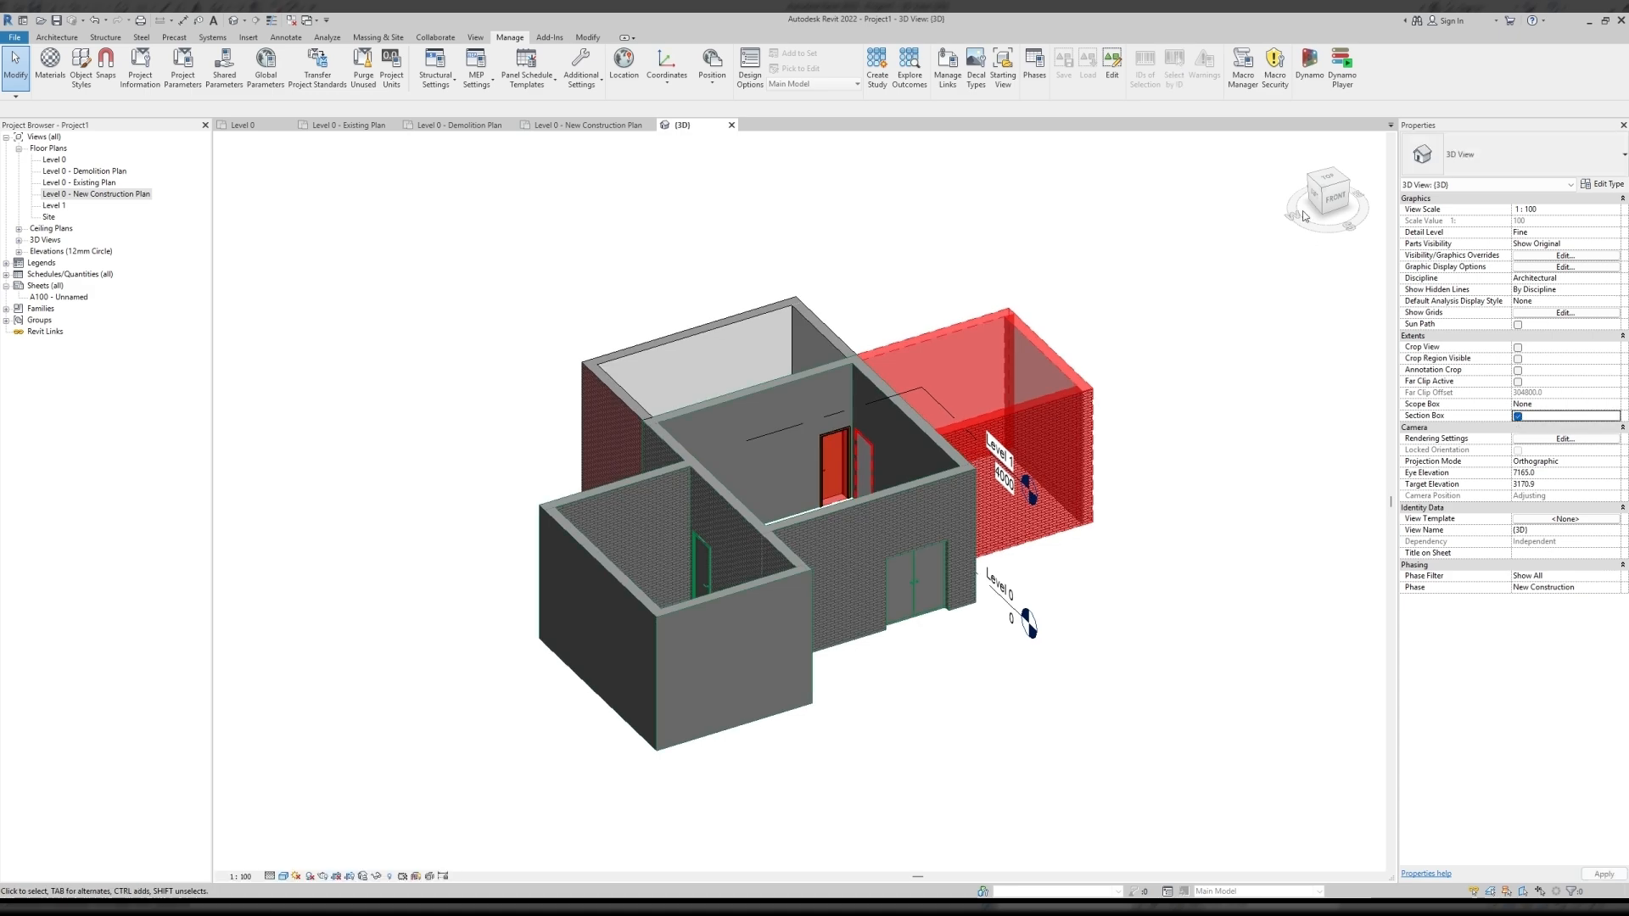
click(1334, 198)
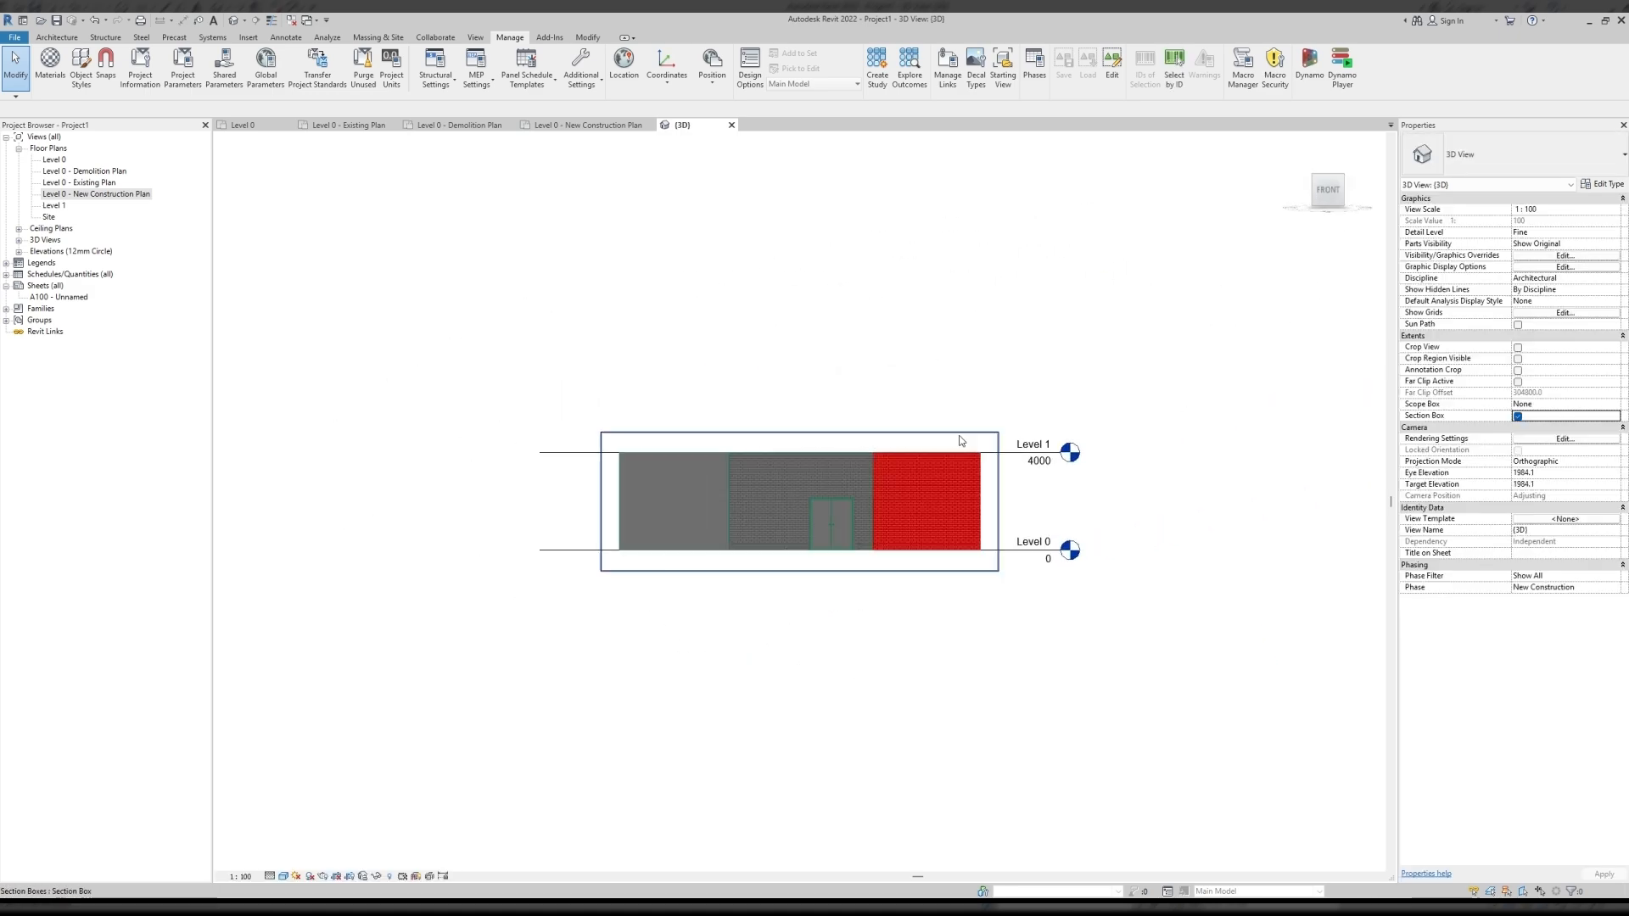
click(801, 481)
drag(801, 481, 801, 508)
shift+middle_drag(864, 661, 1018, 708)
shift+middle_drag(1148, 461, 1157, 615)
click(1139, 521)
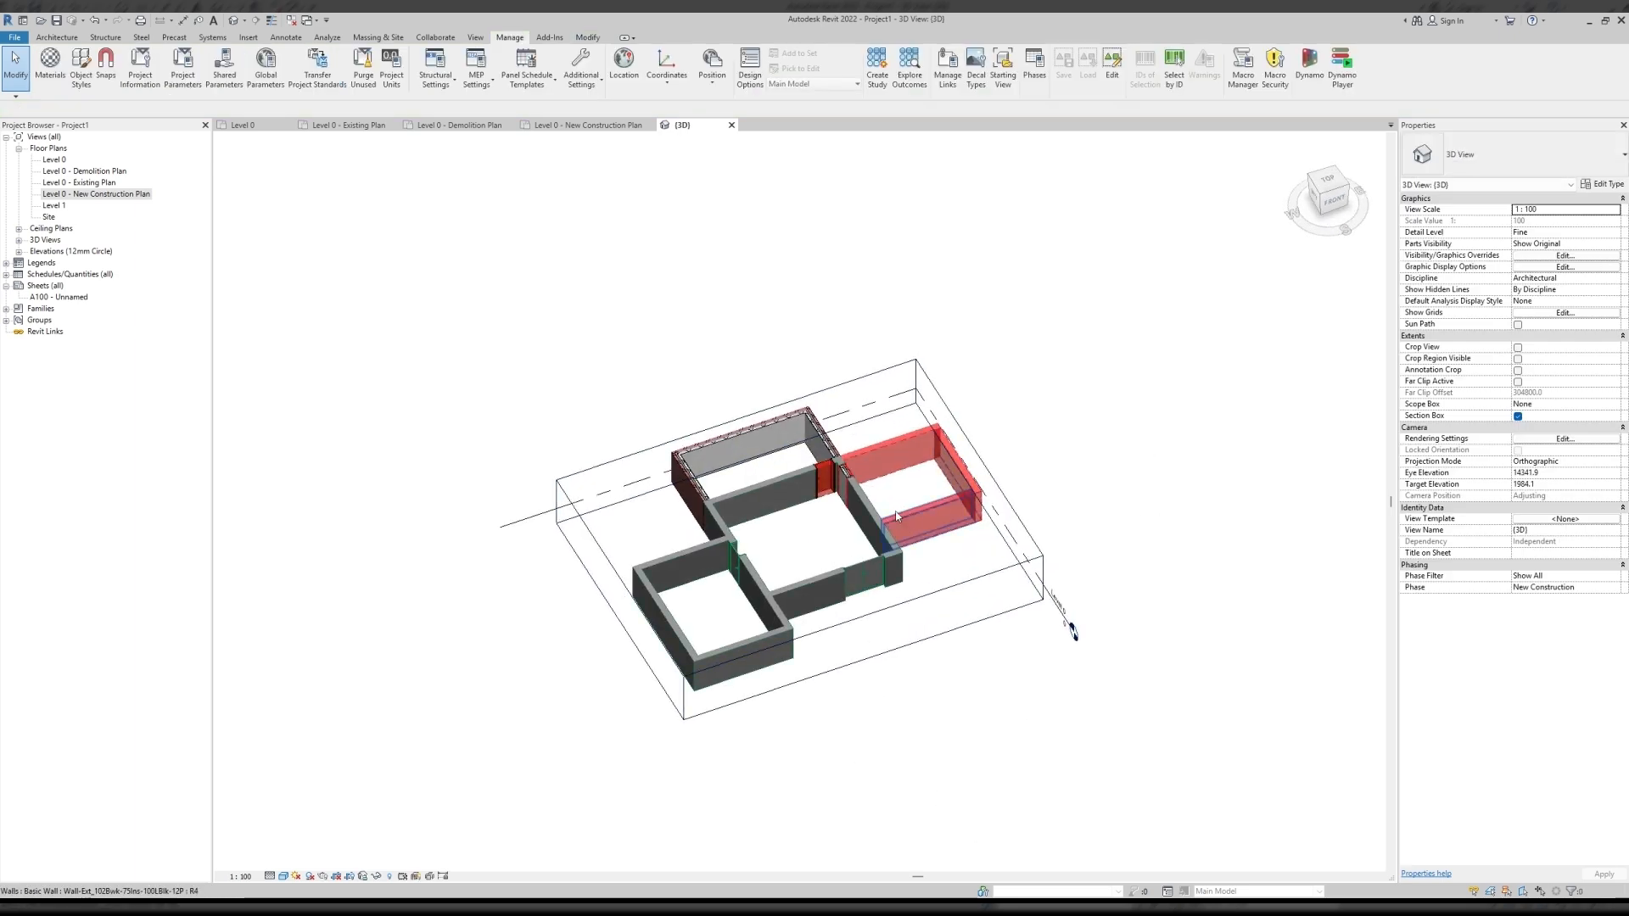
Switch the 3D view's Phase Filter to Existing no overrides, and from that to Show Previous + Demo.
scroll(863, 492, up, 4)
click(1611, 578)
click(1613, 576)
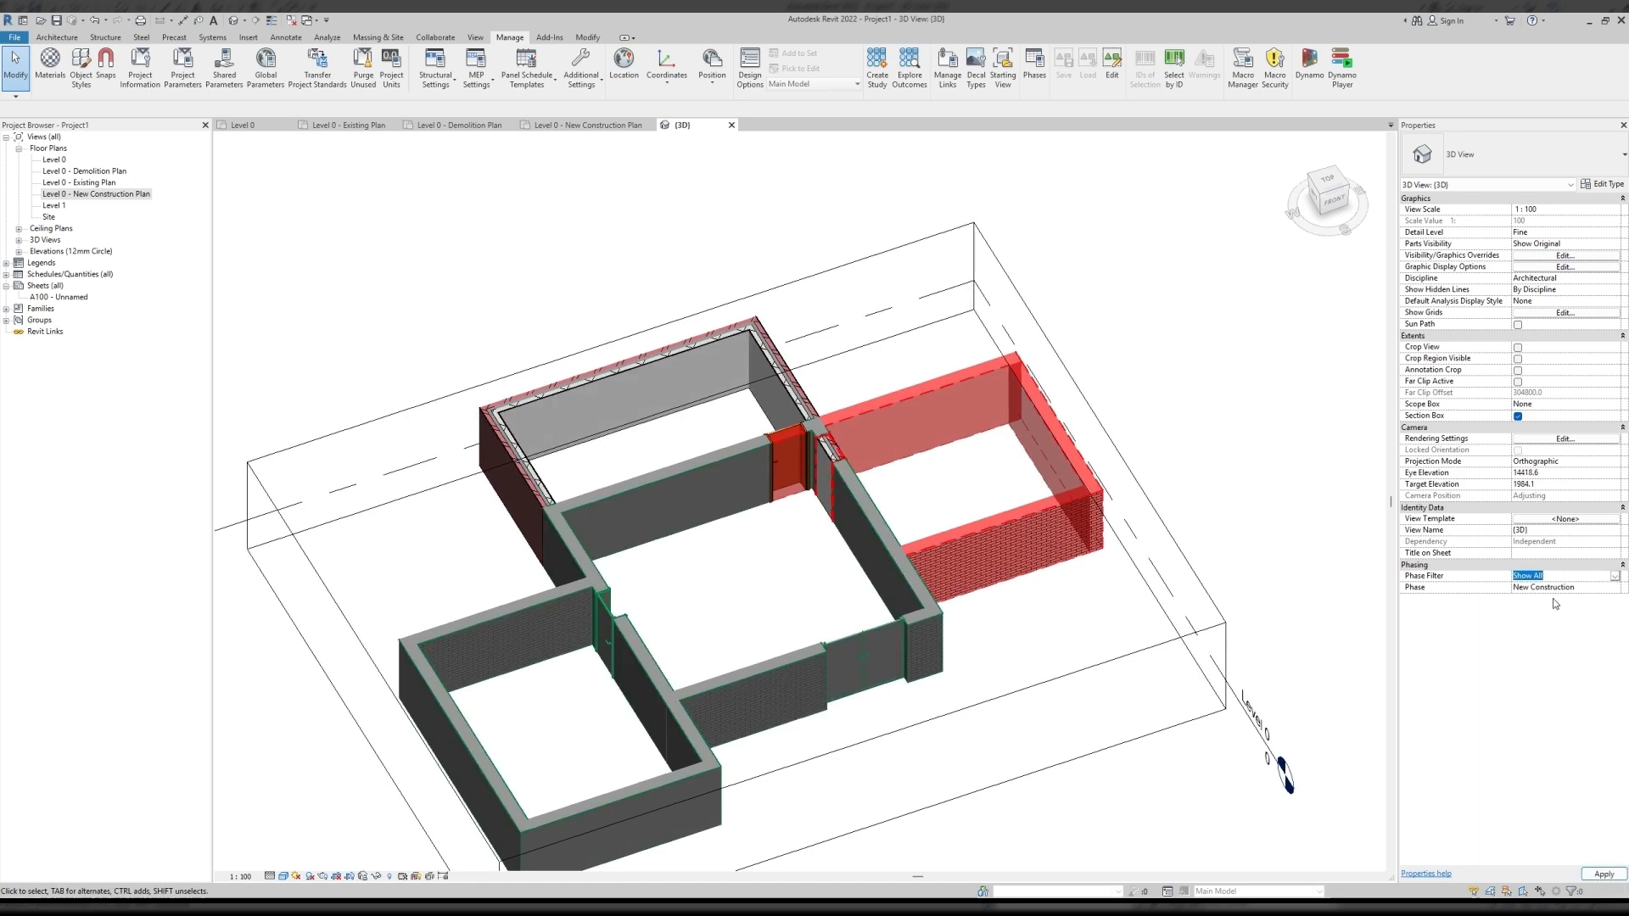
click(1534, 604)
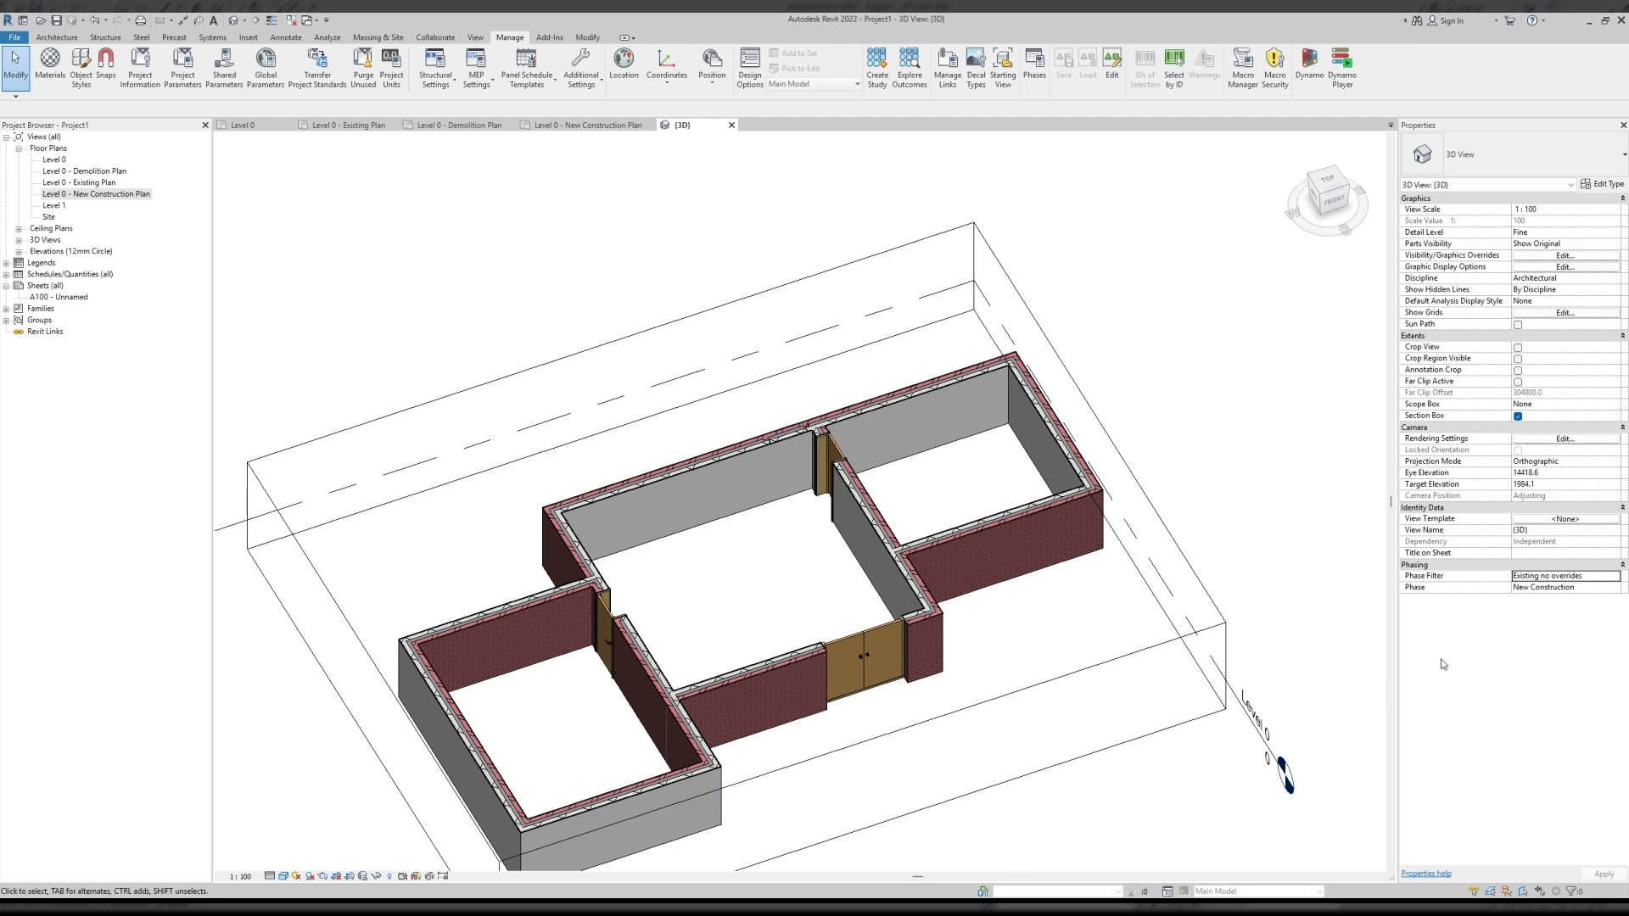
click(1616, 580)
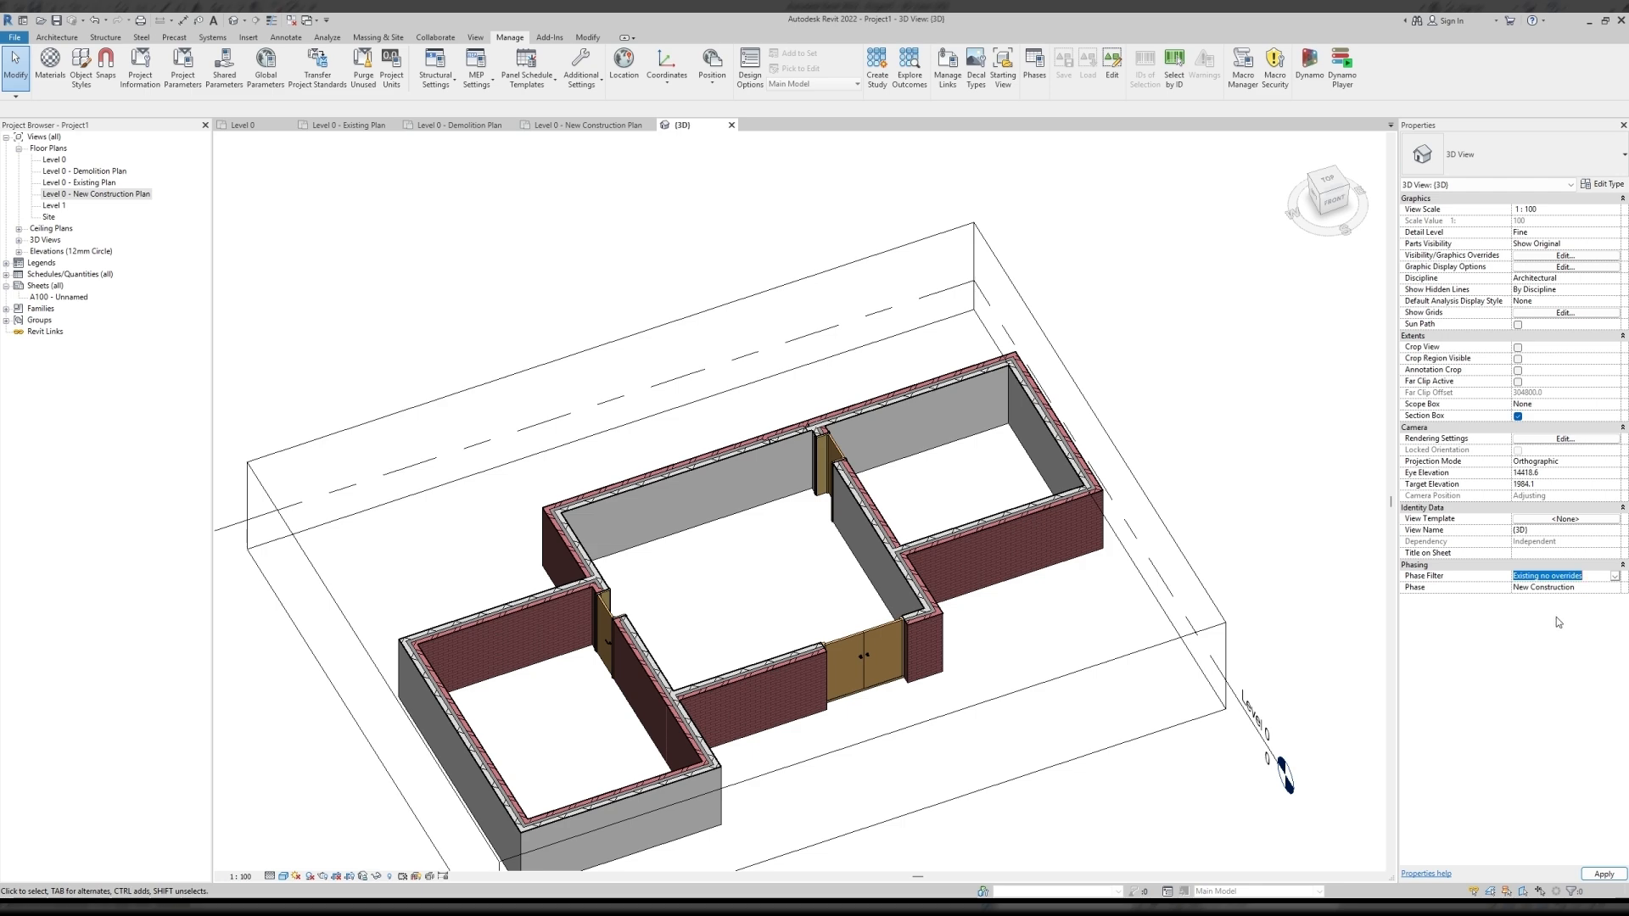
click(1552, 645)
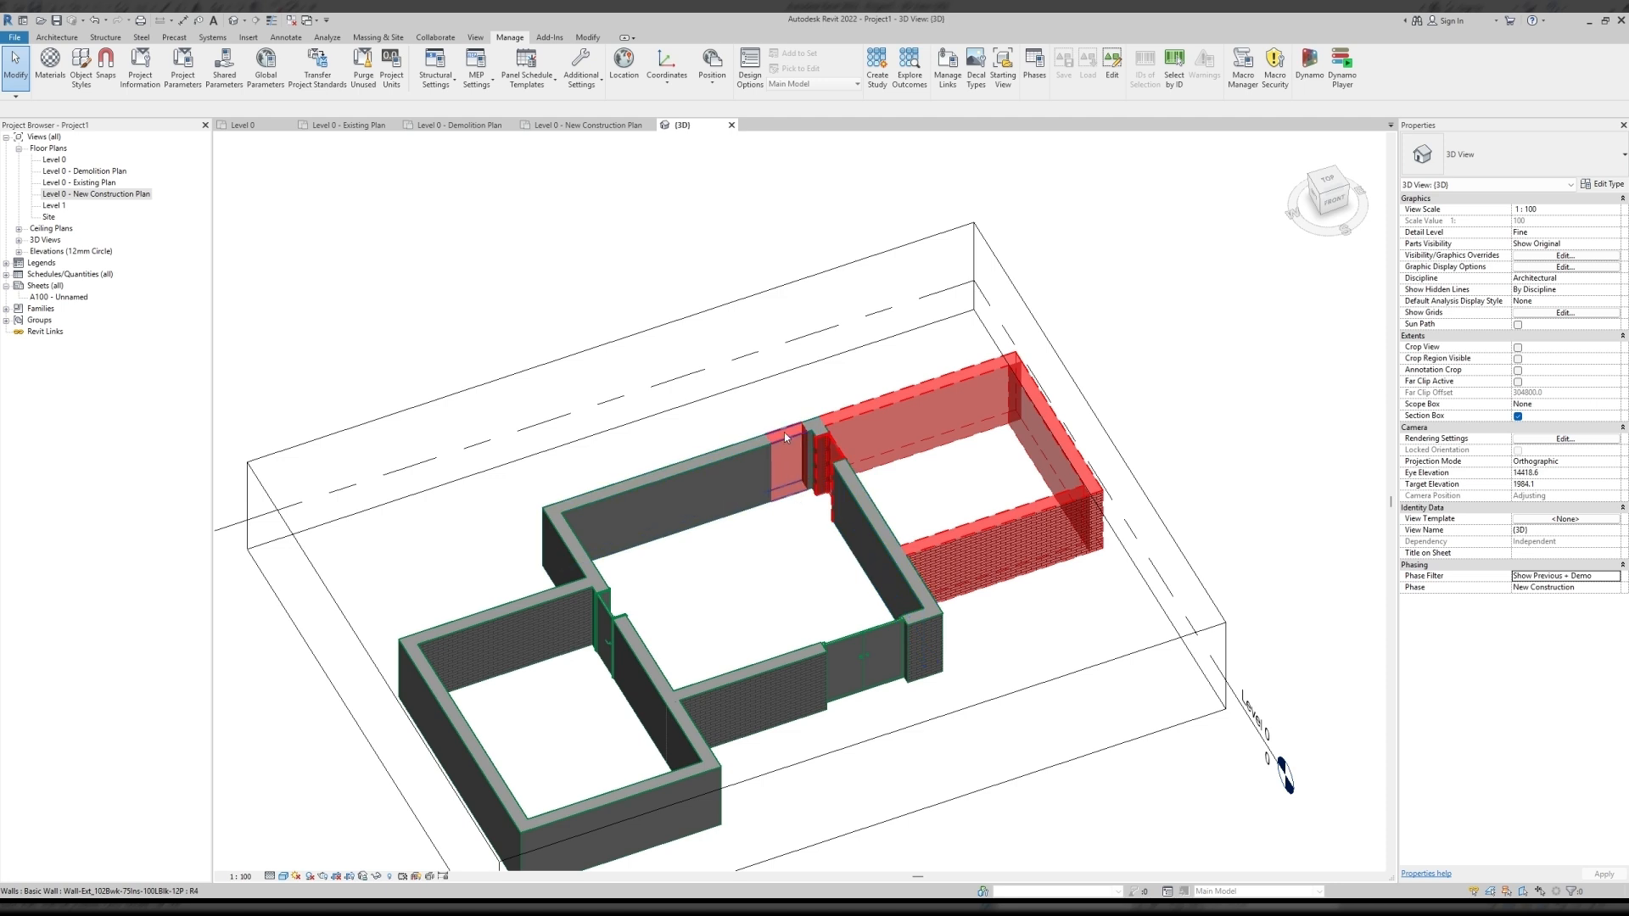
Set the 3D view's Phase Filter to Show Previous + New and close the 3D view.
click(1615, 581)
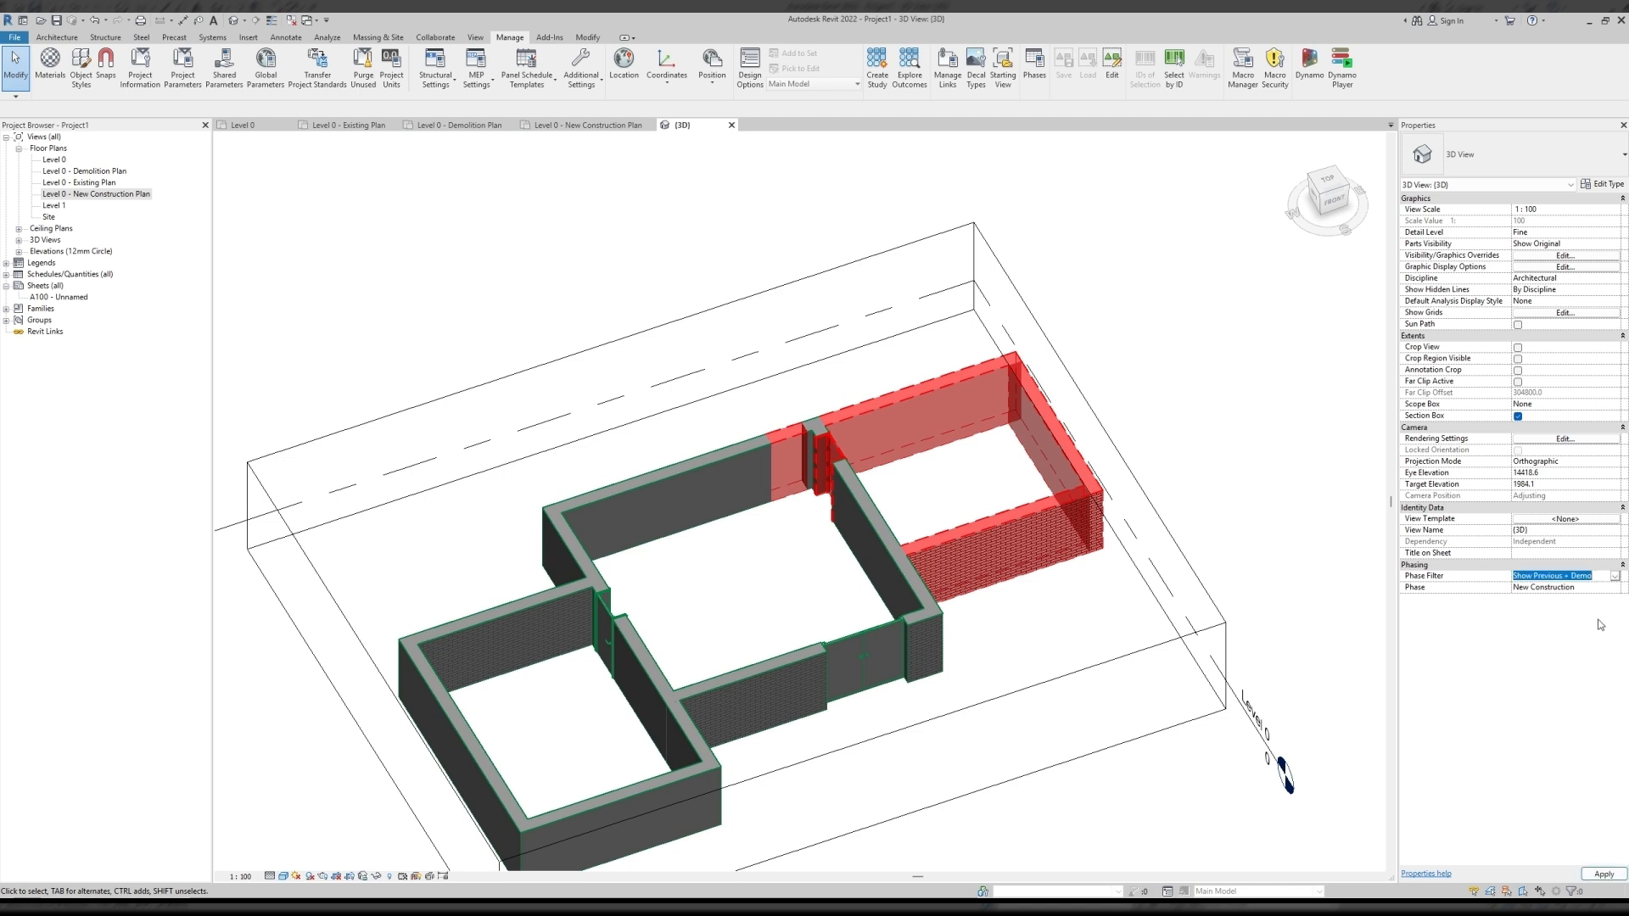
key(Down)
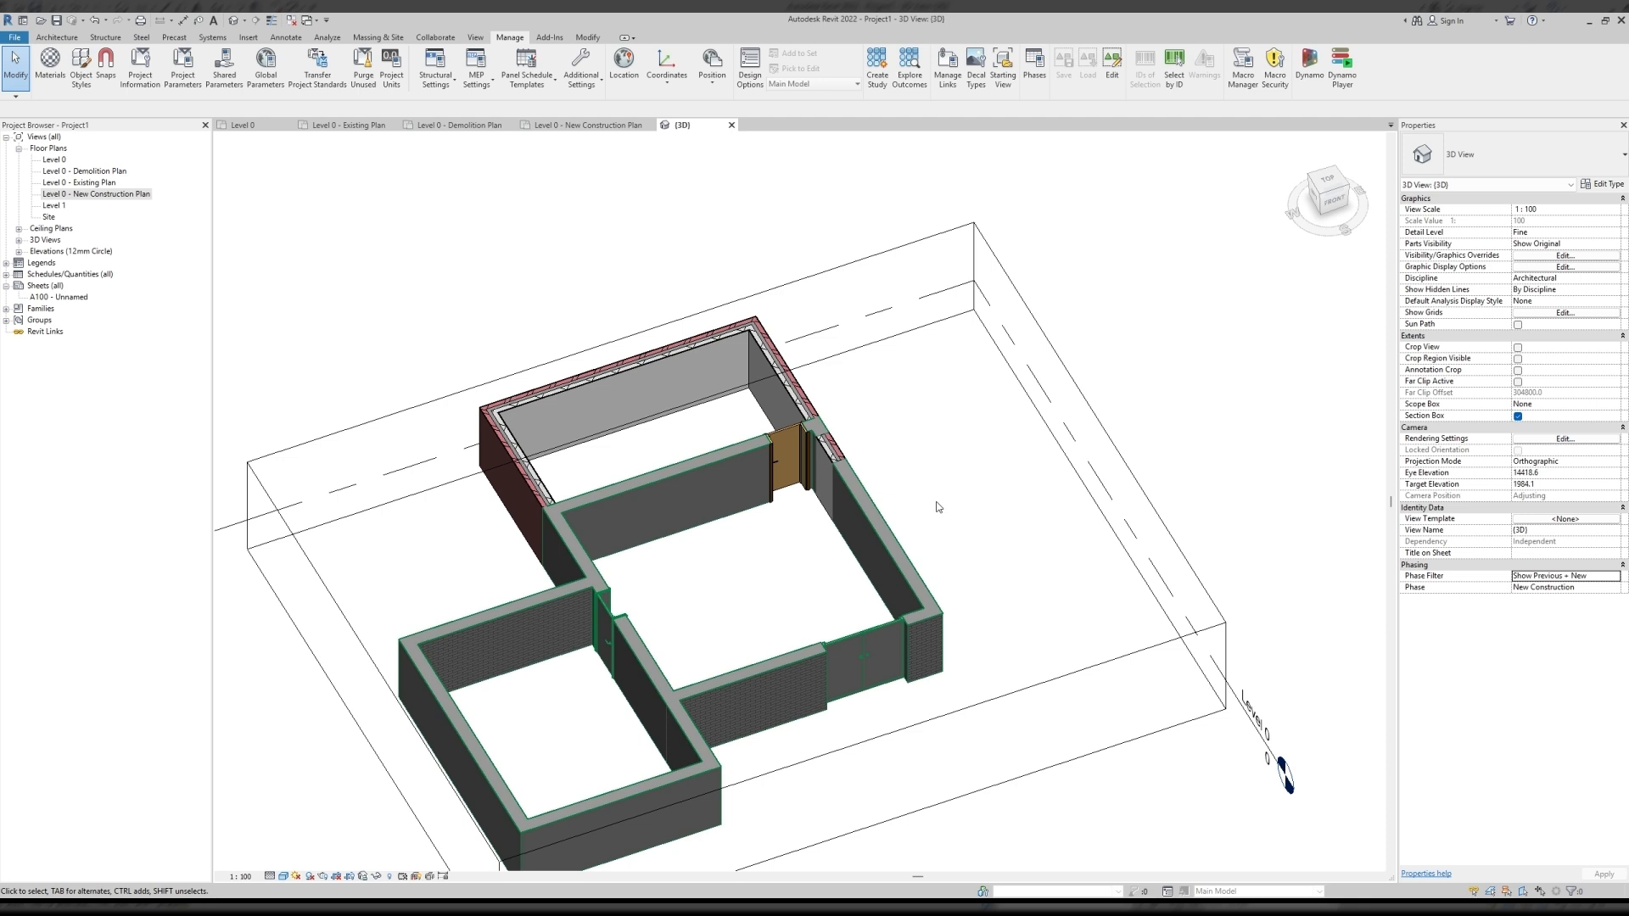
click(732, 125)
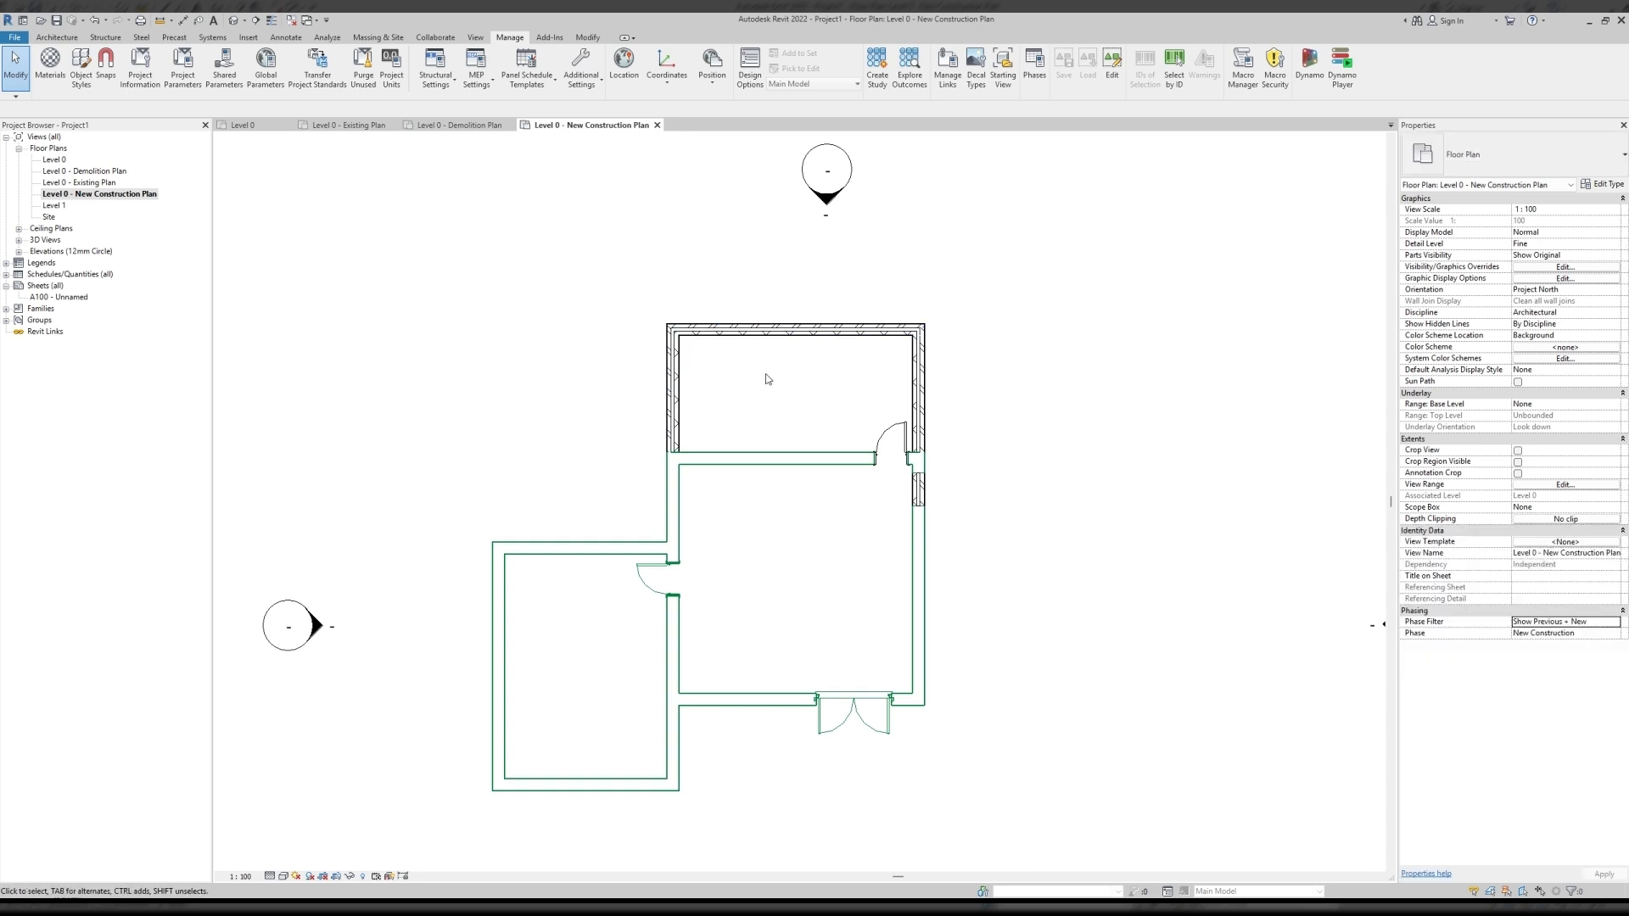
Draw a rectangle of walls about 2900 mm long outside the house beside the double doors, using the extension's exterior wall type.
click(772, 339)
key(c)
key(s)
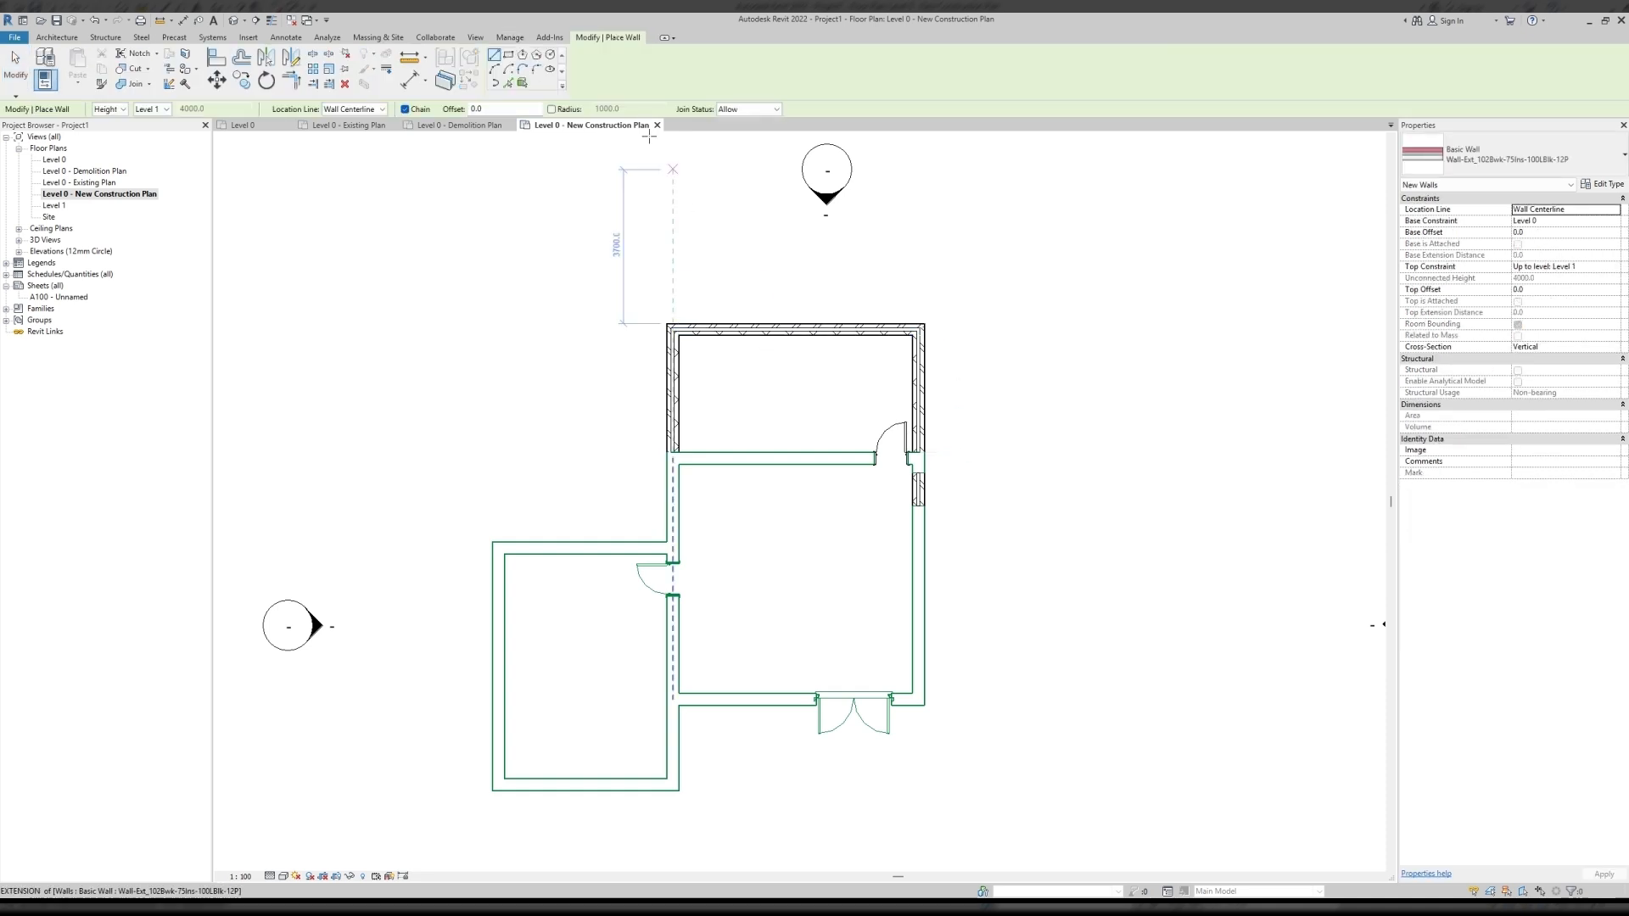
click(509, 55)
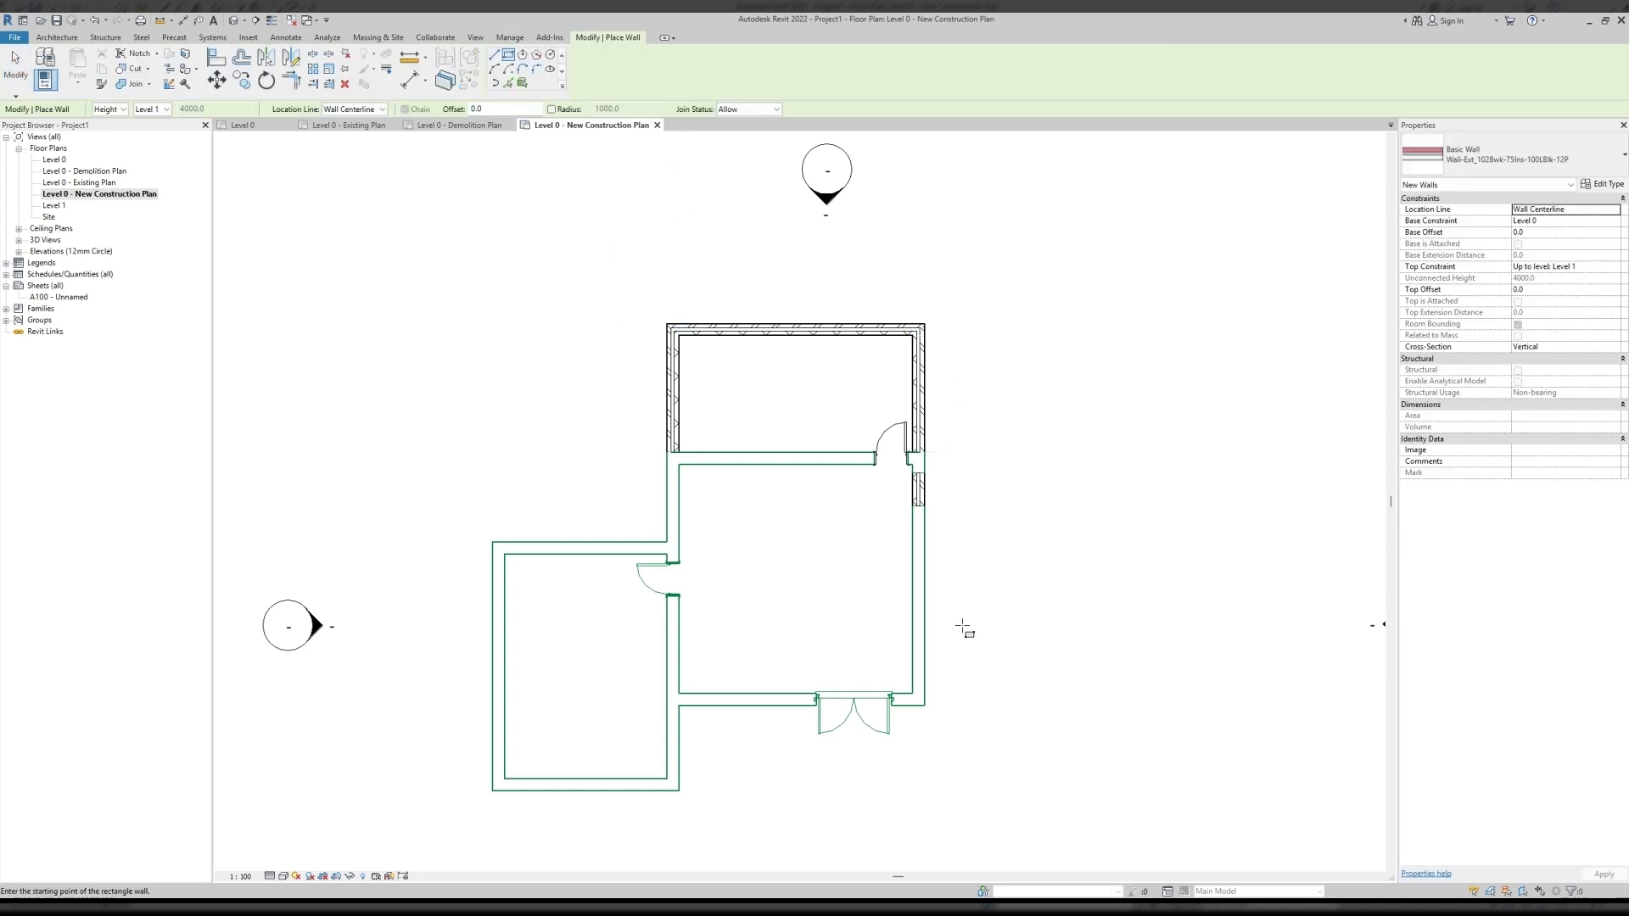
click(957, 621)
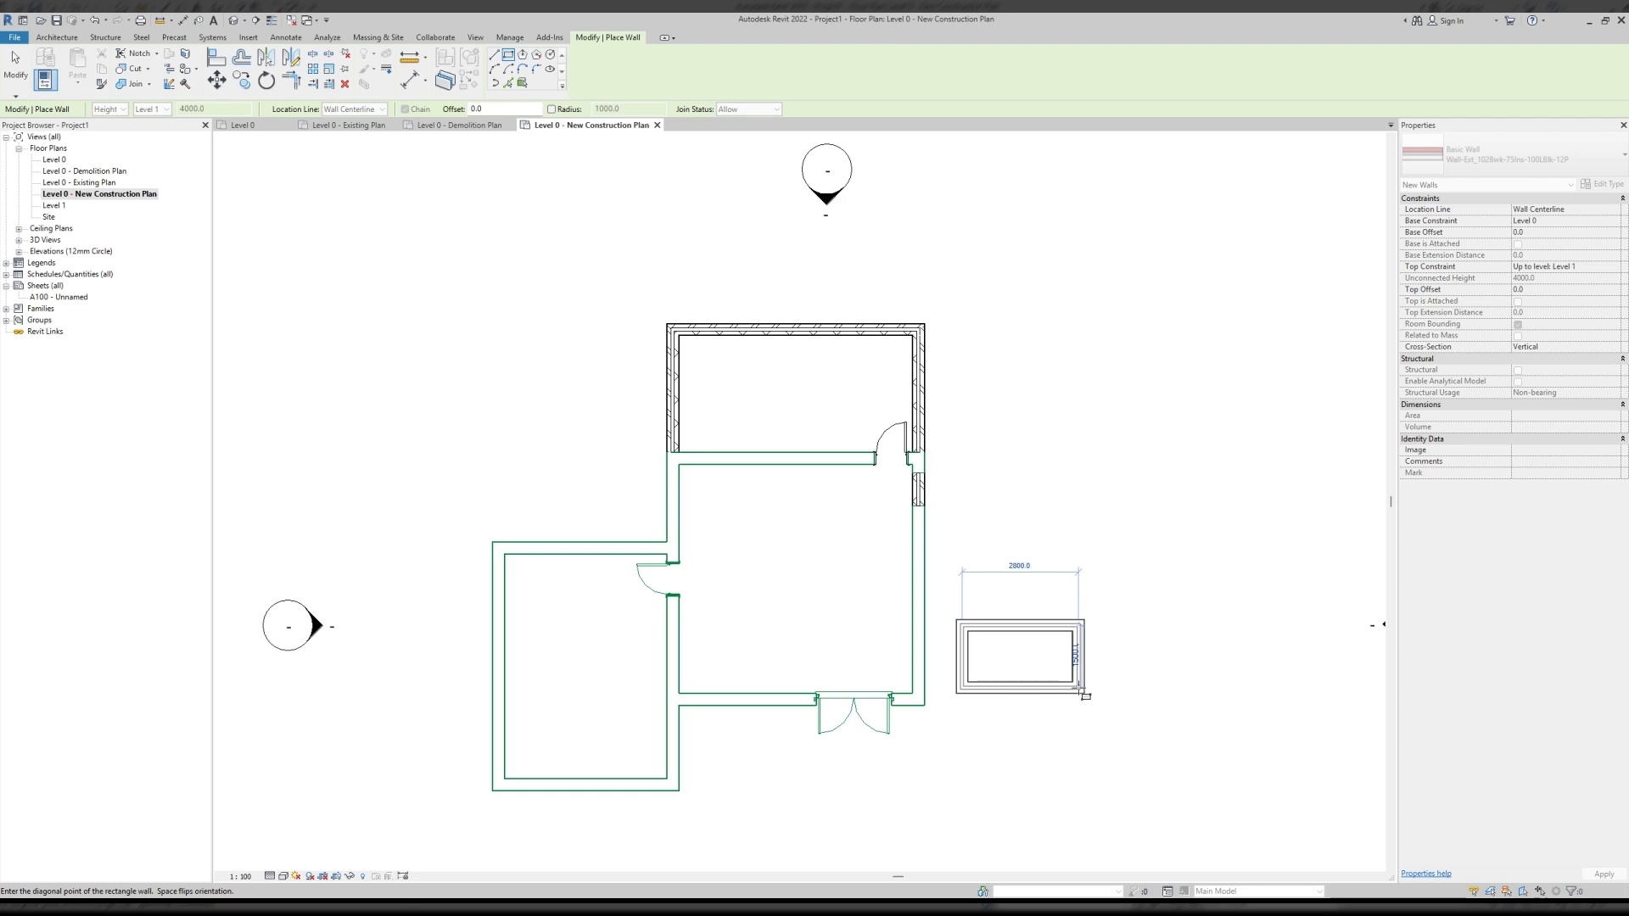
click(1087, 700)
key(Escape)
key(Escape)
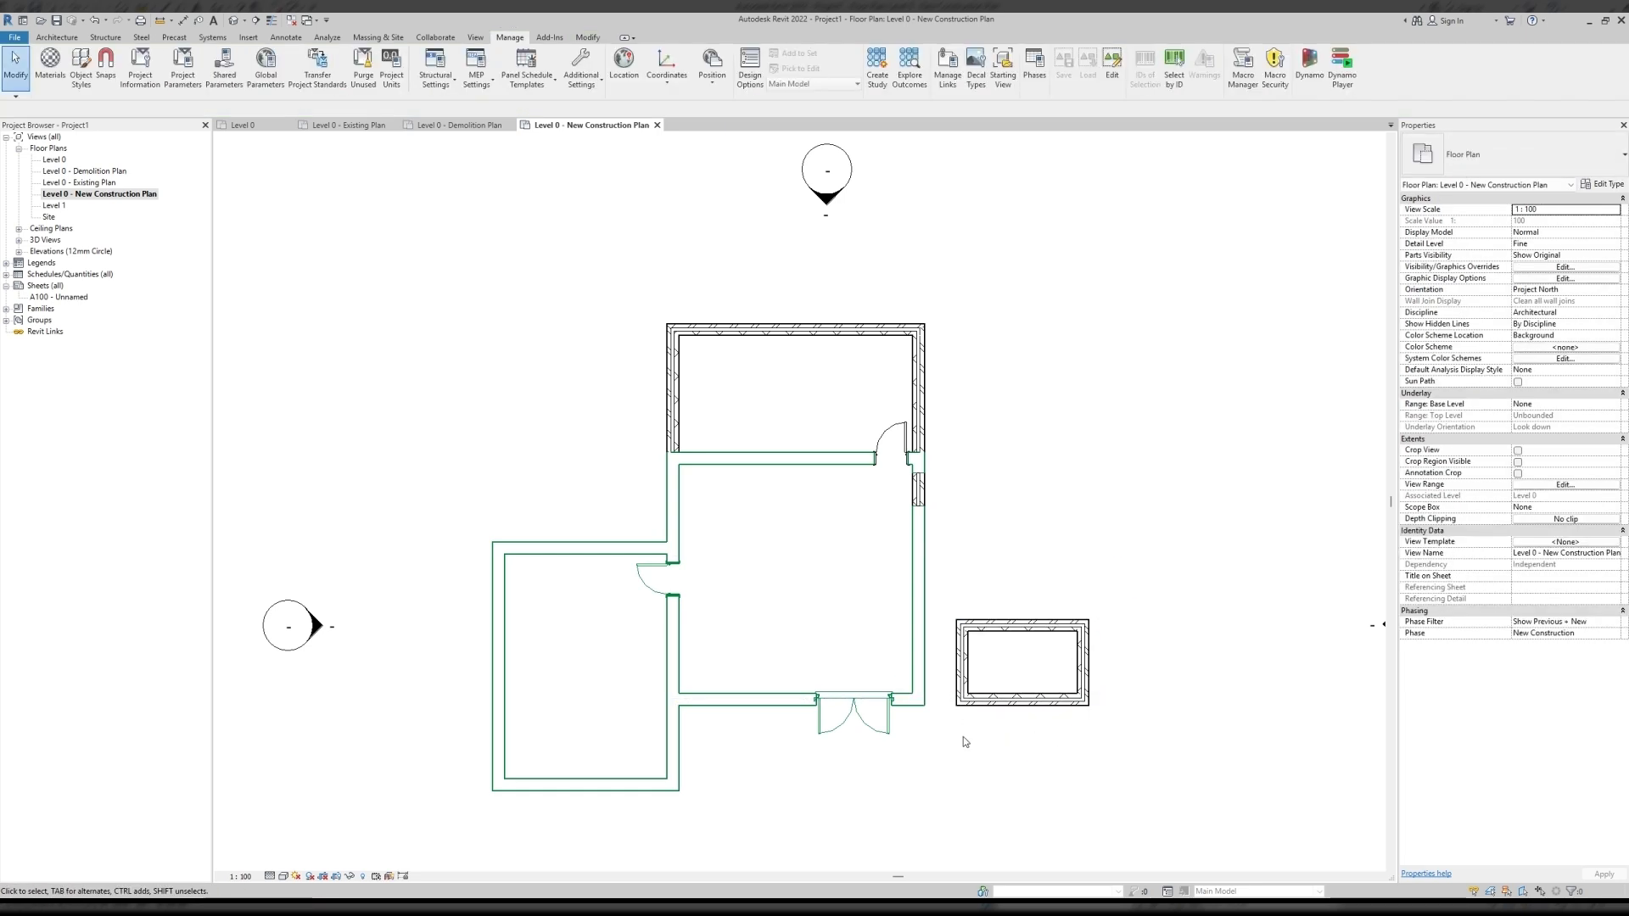
Set Phase Demolished to New Construction for the four walls of the small rectangle, making them temporary.
drag(951, 737, 1113, 611)
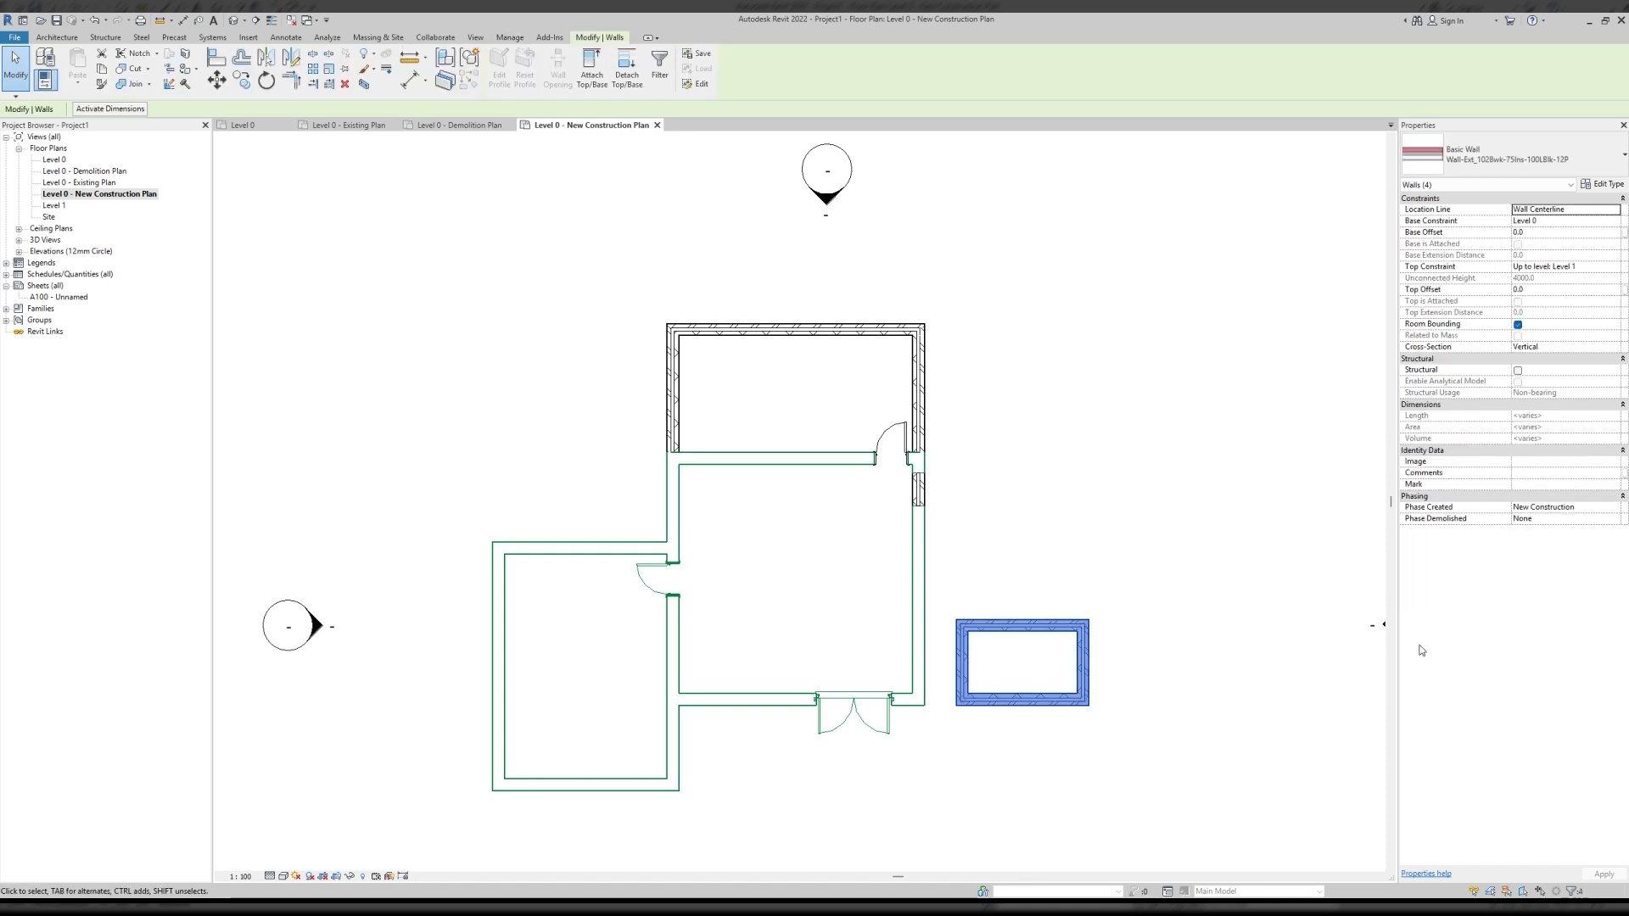
click(1606, 519)
key(Down)
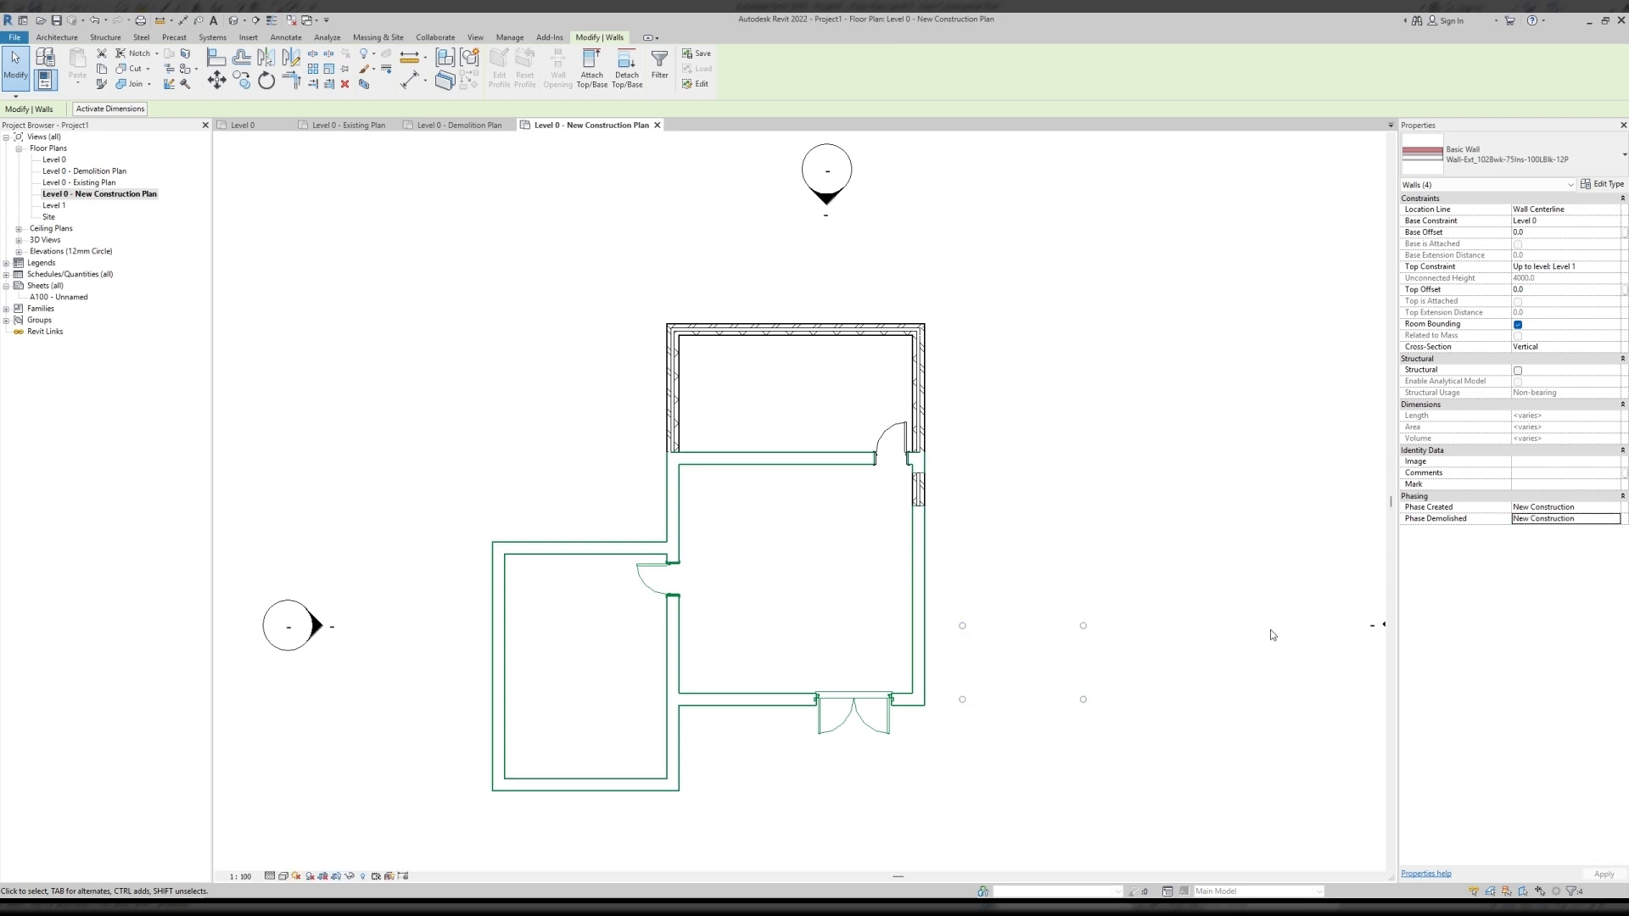
click(1271, 630)
middle_click(1261, 631)
middle_click(1261, 631)
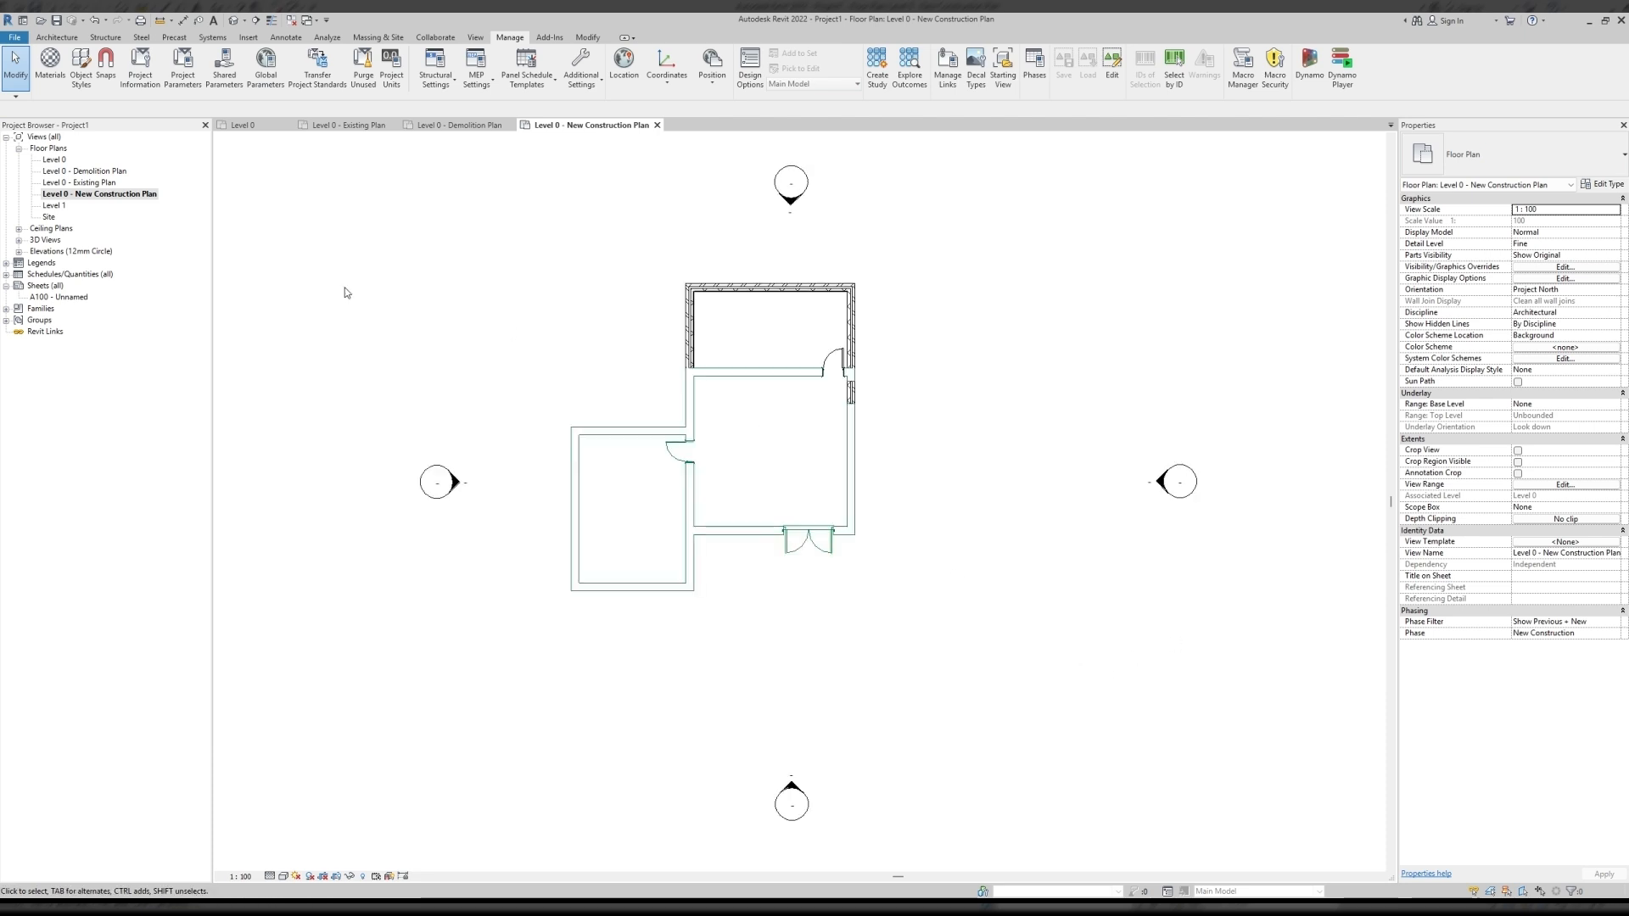
Compare the Demolition, Existing and New Construction plan views to check whether the temporary walls are displayed.
double_click(100, 172)
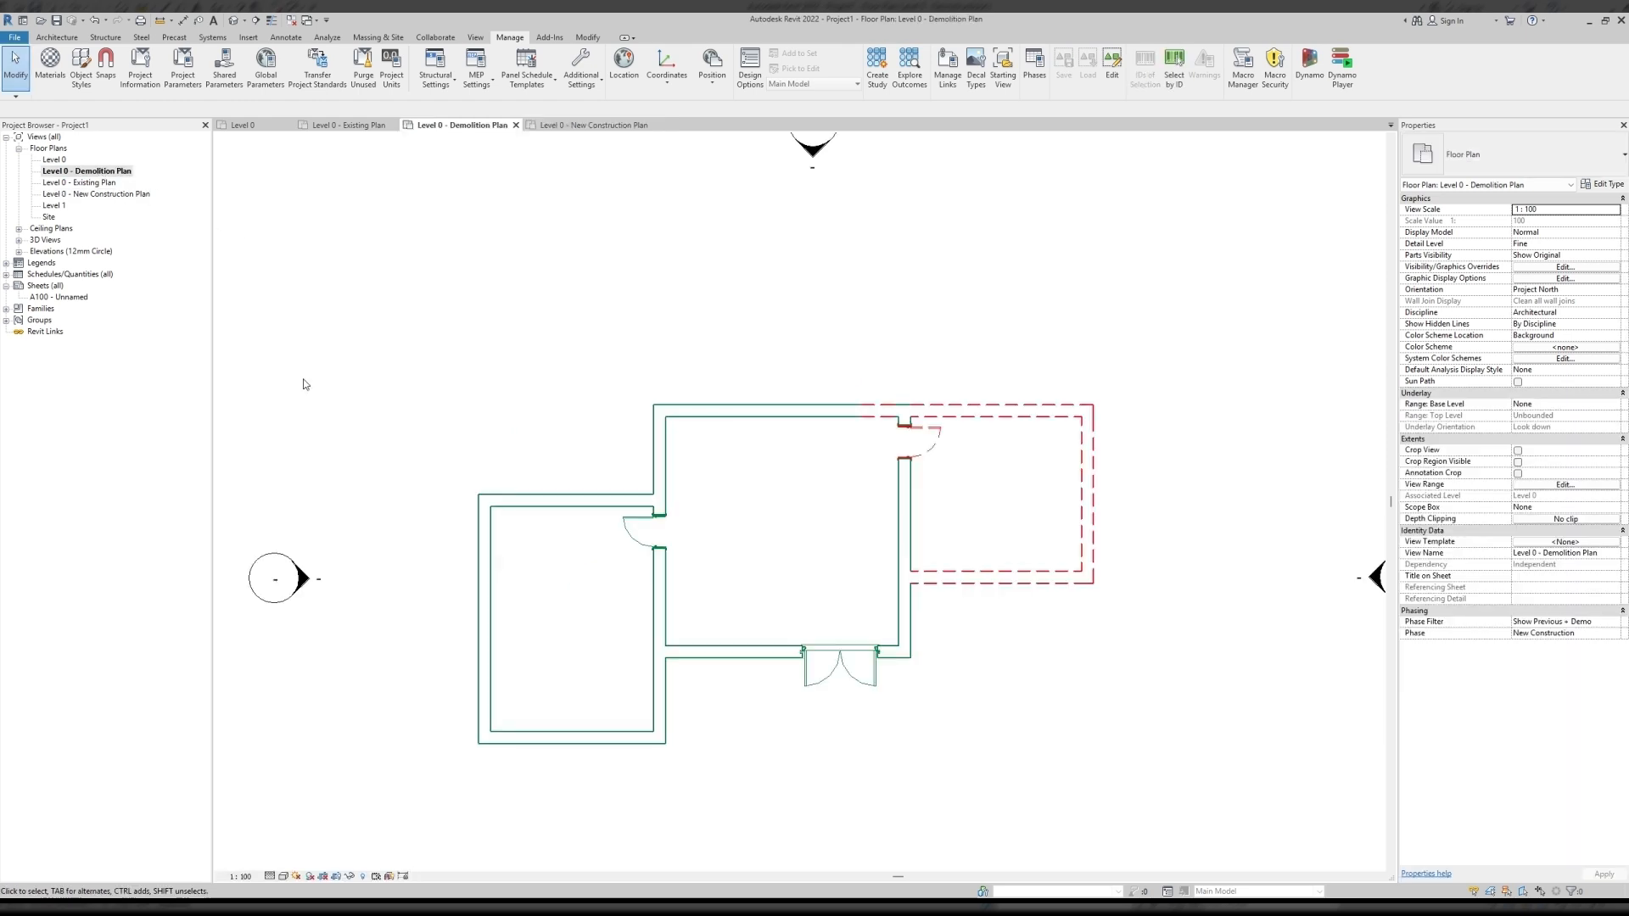
double_click(95, 183)
middle_click(1091, 843)
middle_click(1090, 843)
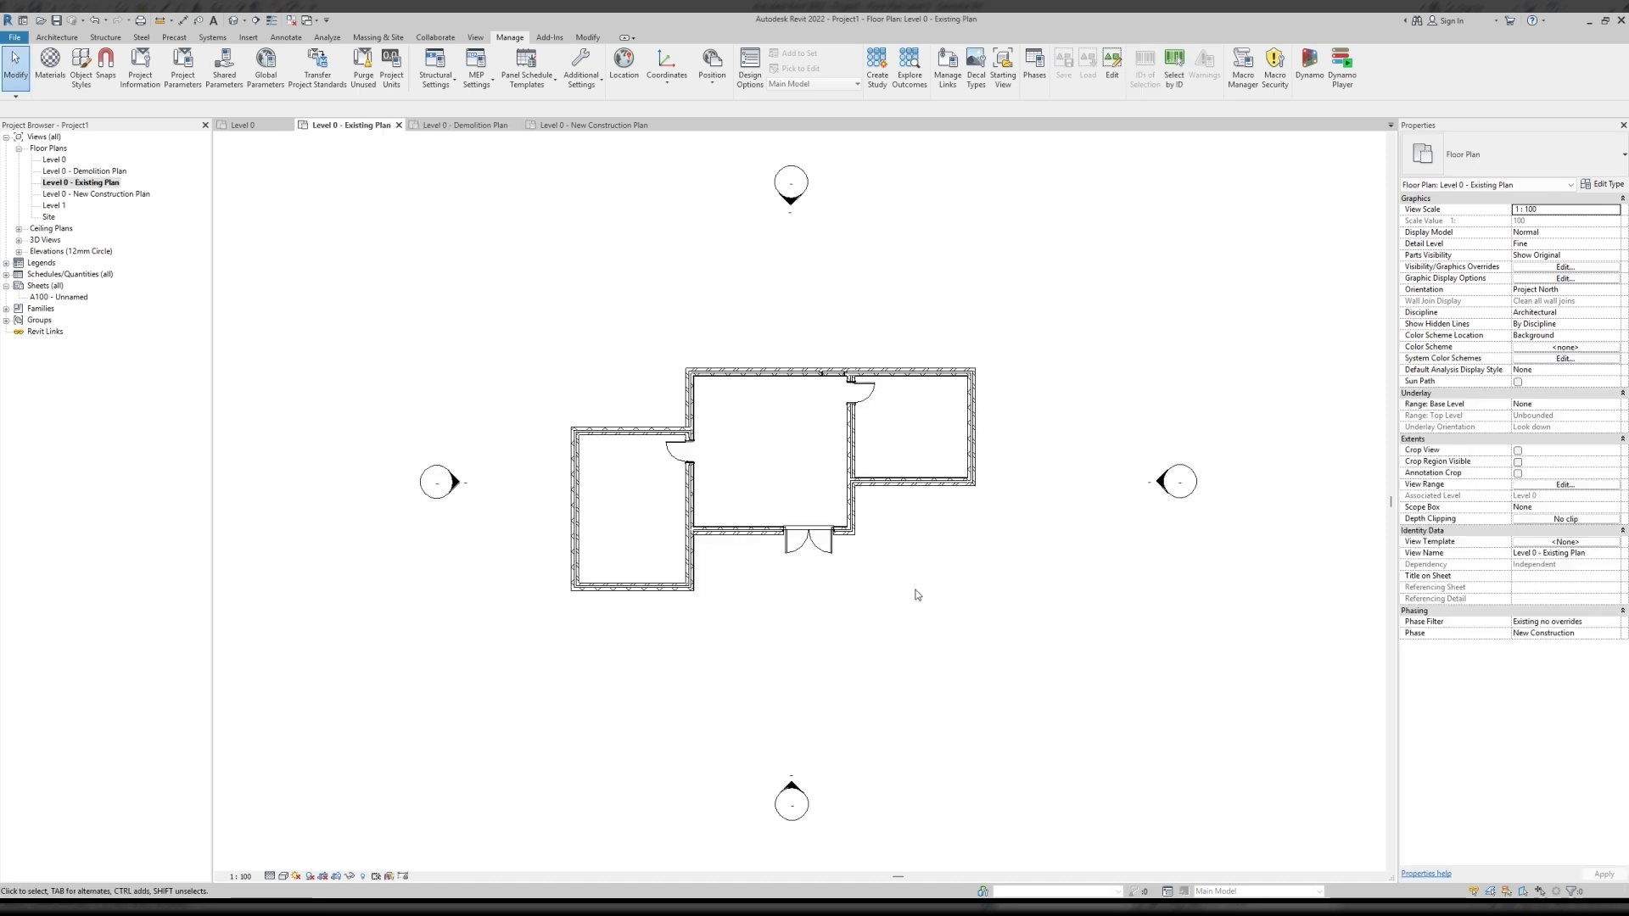
double_click(102, 171)
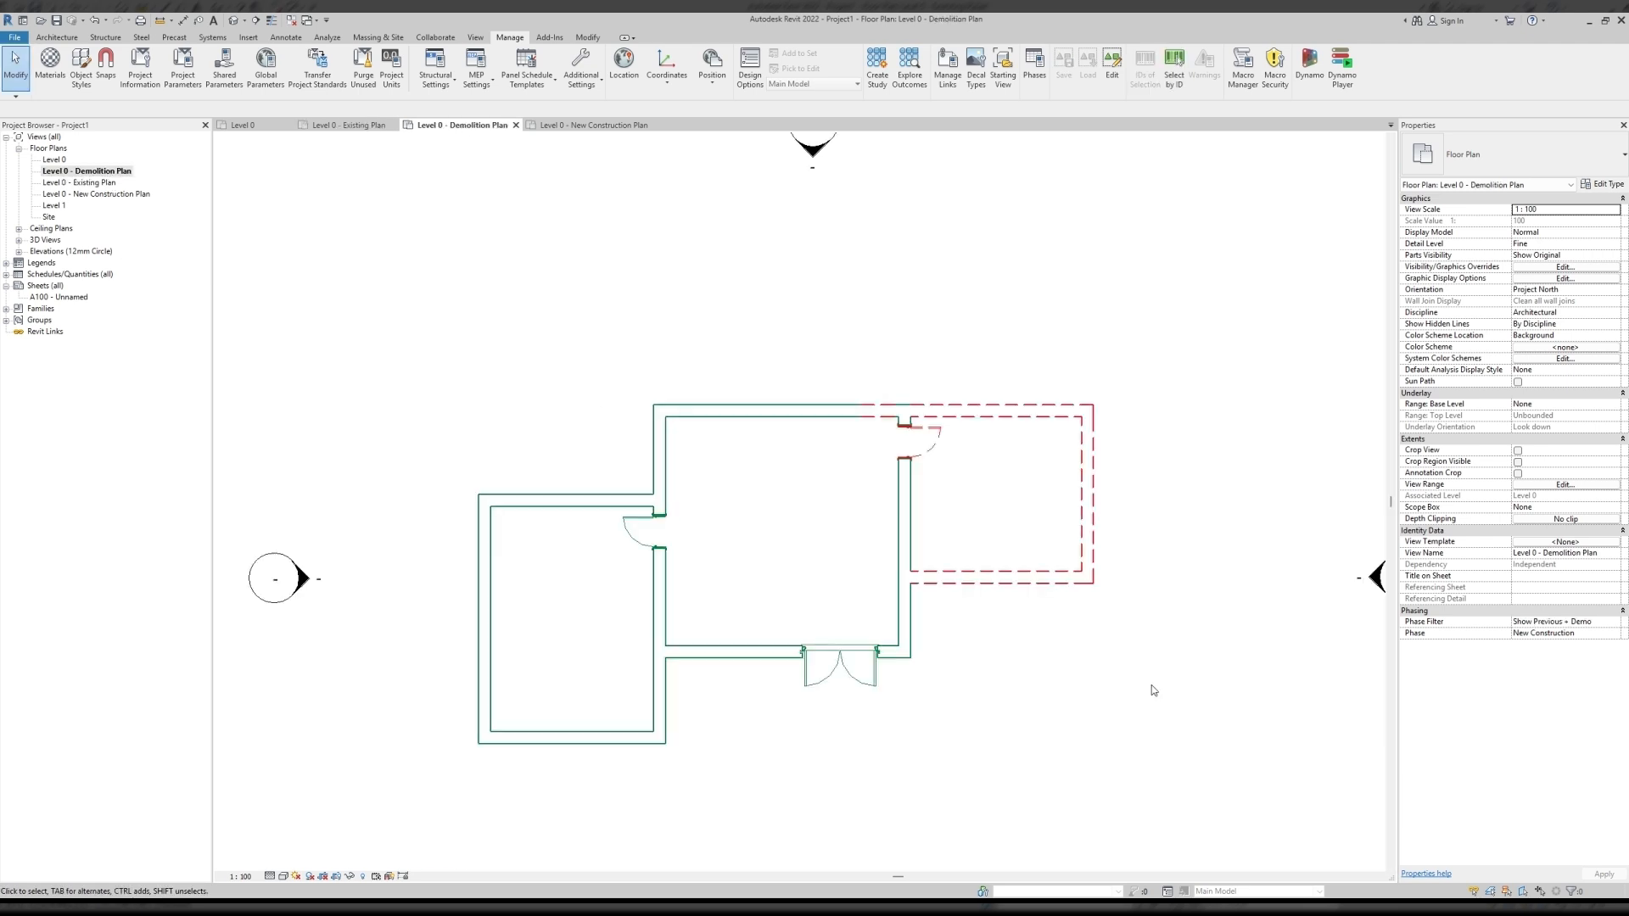
double_click(134, 196)
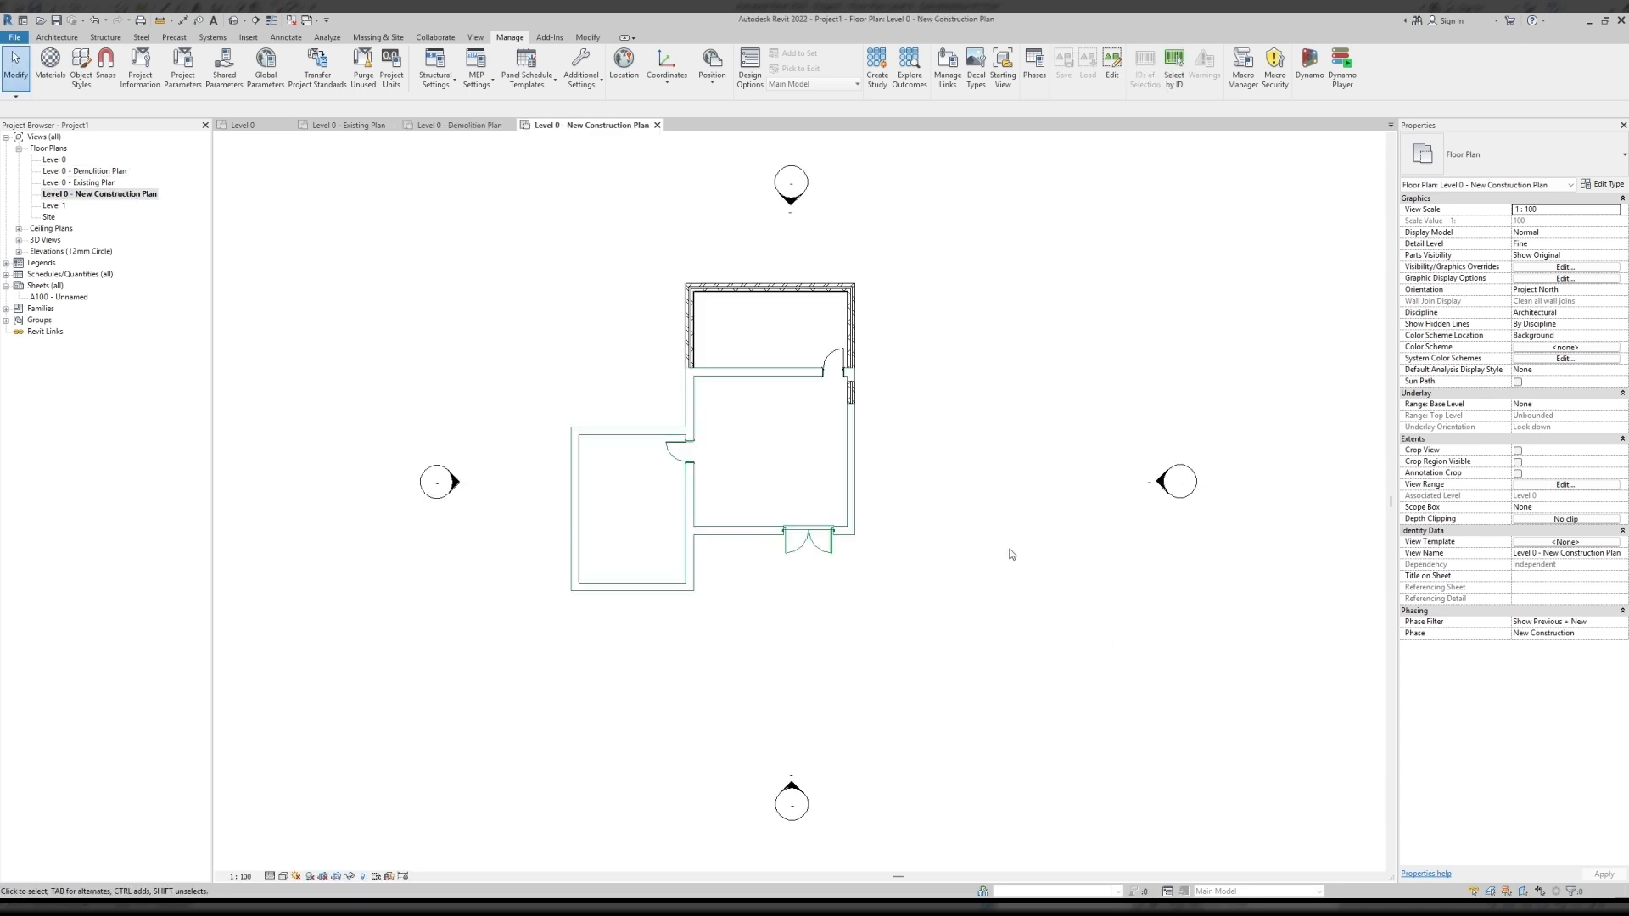
Open the 3D view and set its Phase Filter to Show All.
click(233, 19)
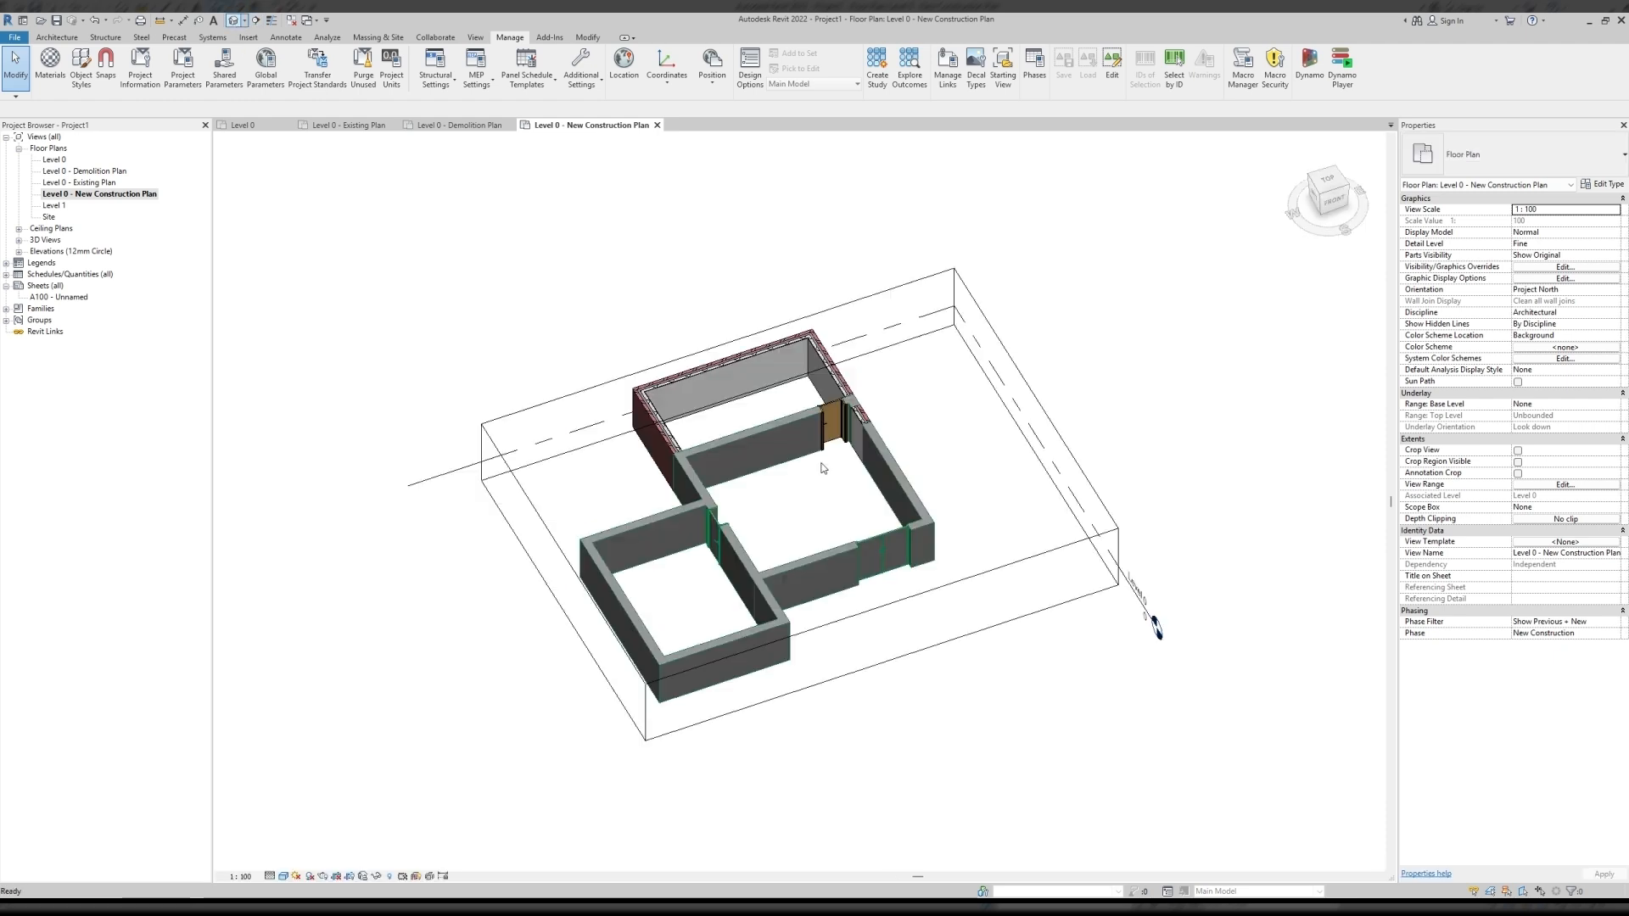
click(1615, 578)
click(1615, 577)
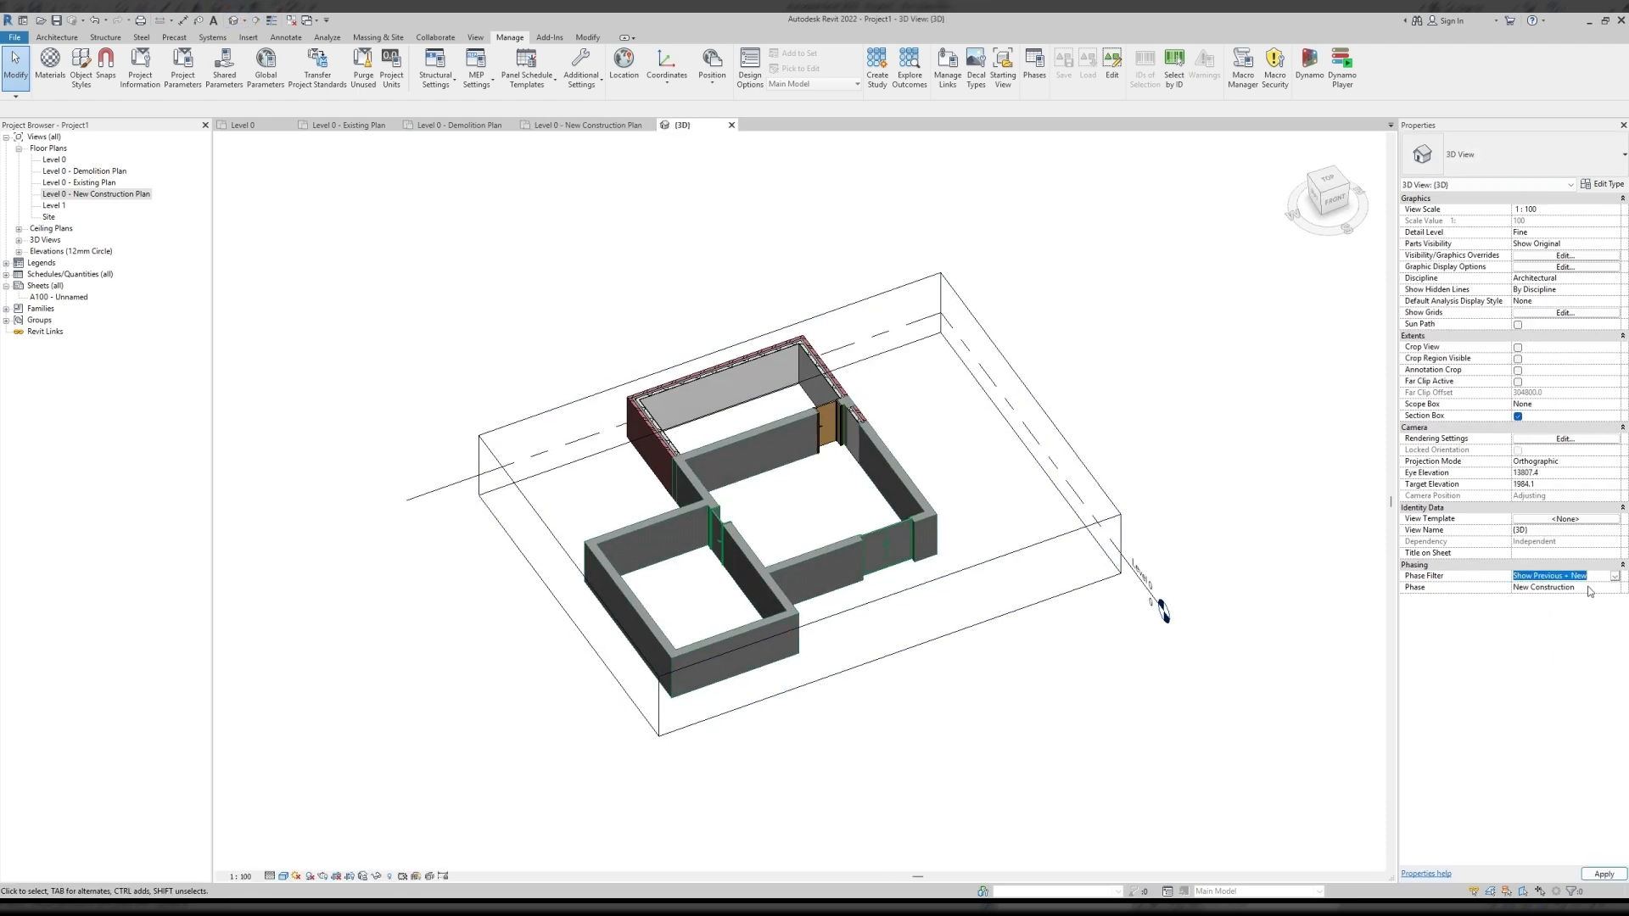
click(1549, 604)
Select the connected chain of four temporary walls and examine it in the 3D view from the top.
scroll(1009, 500, up, 2)
key(Tab)
click(1005, 502)
shift+middle_drag(1010, 630, 957, 724)
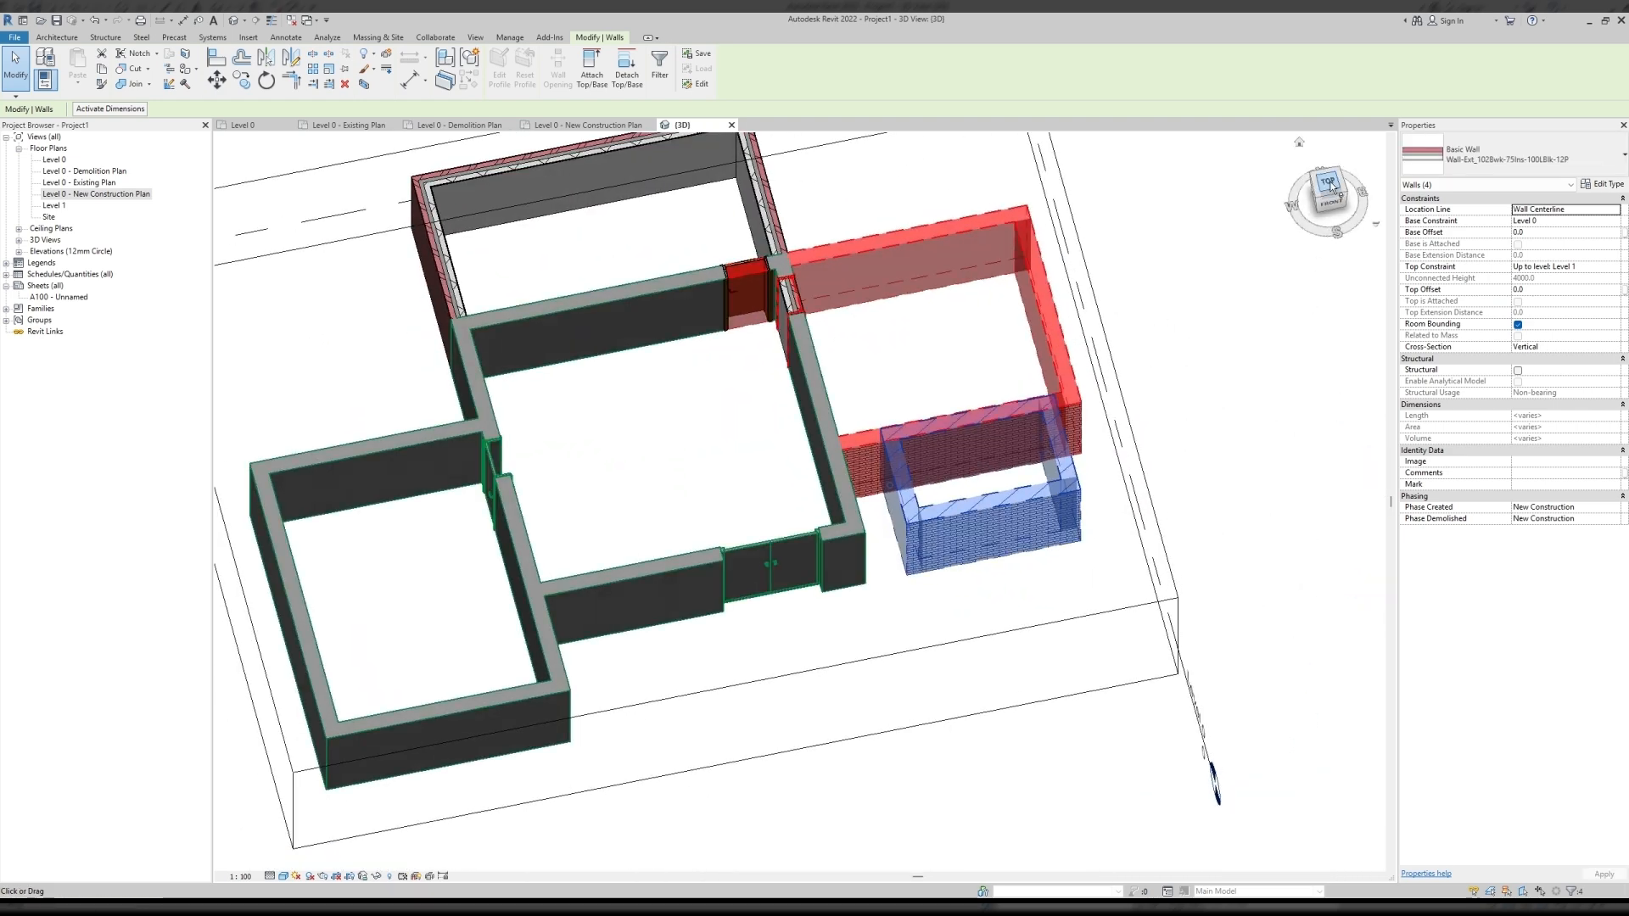
click(1328, 181)
click(854, 475)
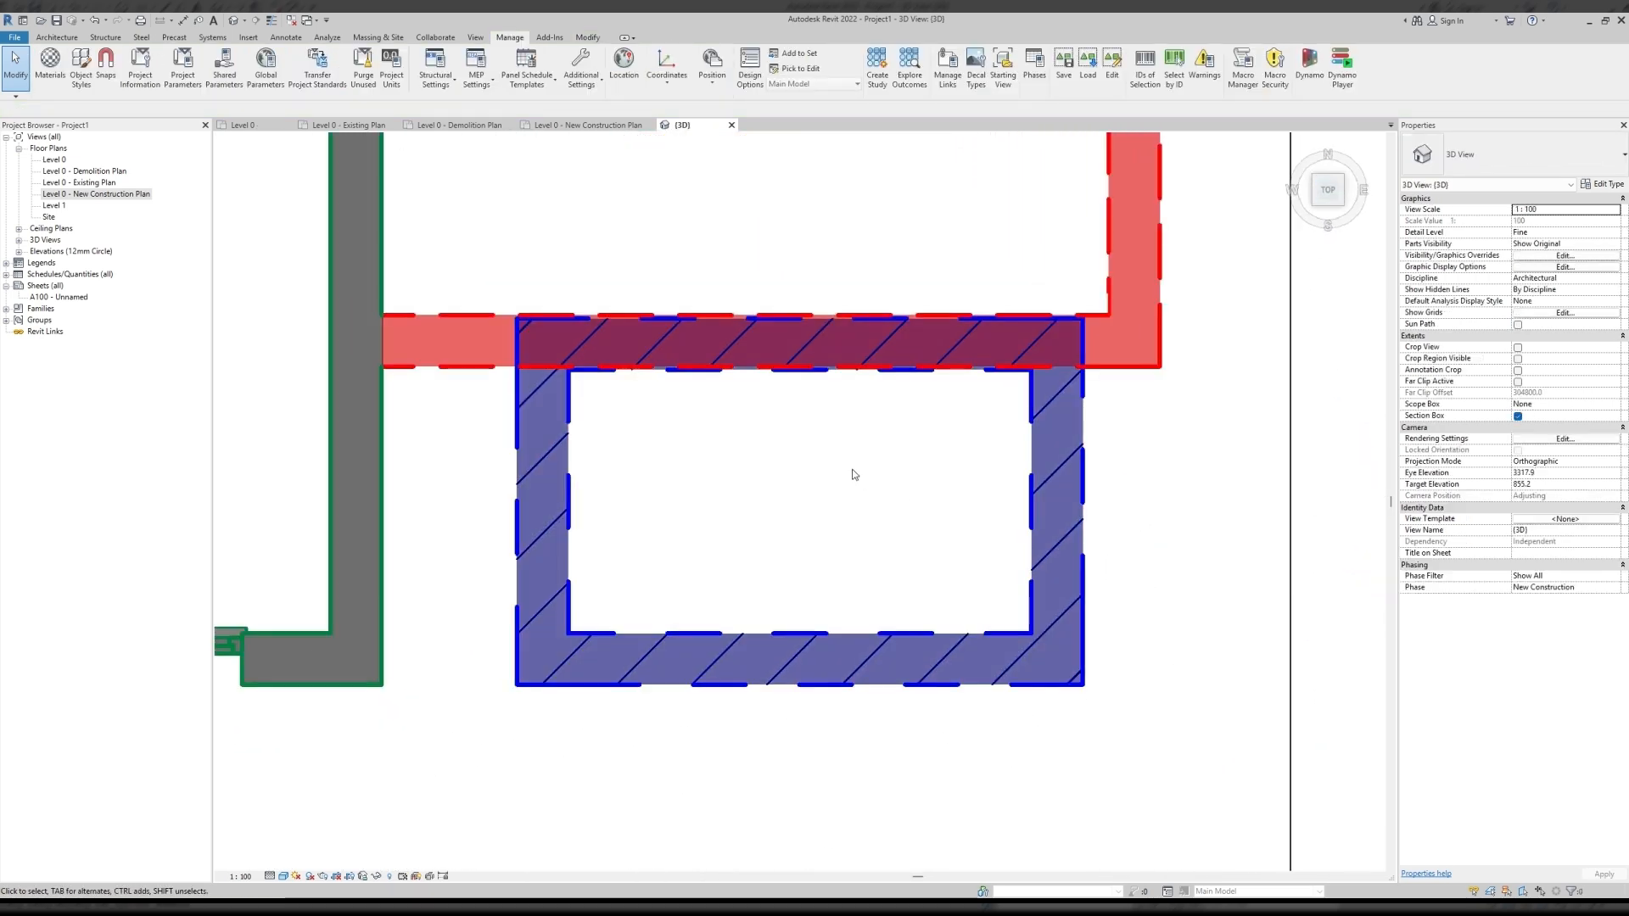
Move the temporary wall overlapping the demolished room inward, clear of the demolished wall, and view the whole model in 3D.
click(828, 369)
drag(828, 370, 830, 451)
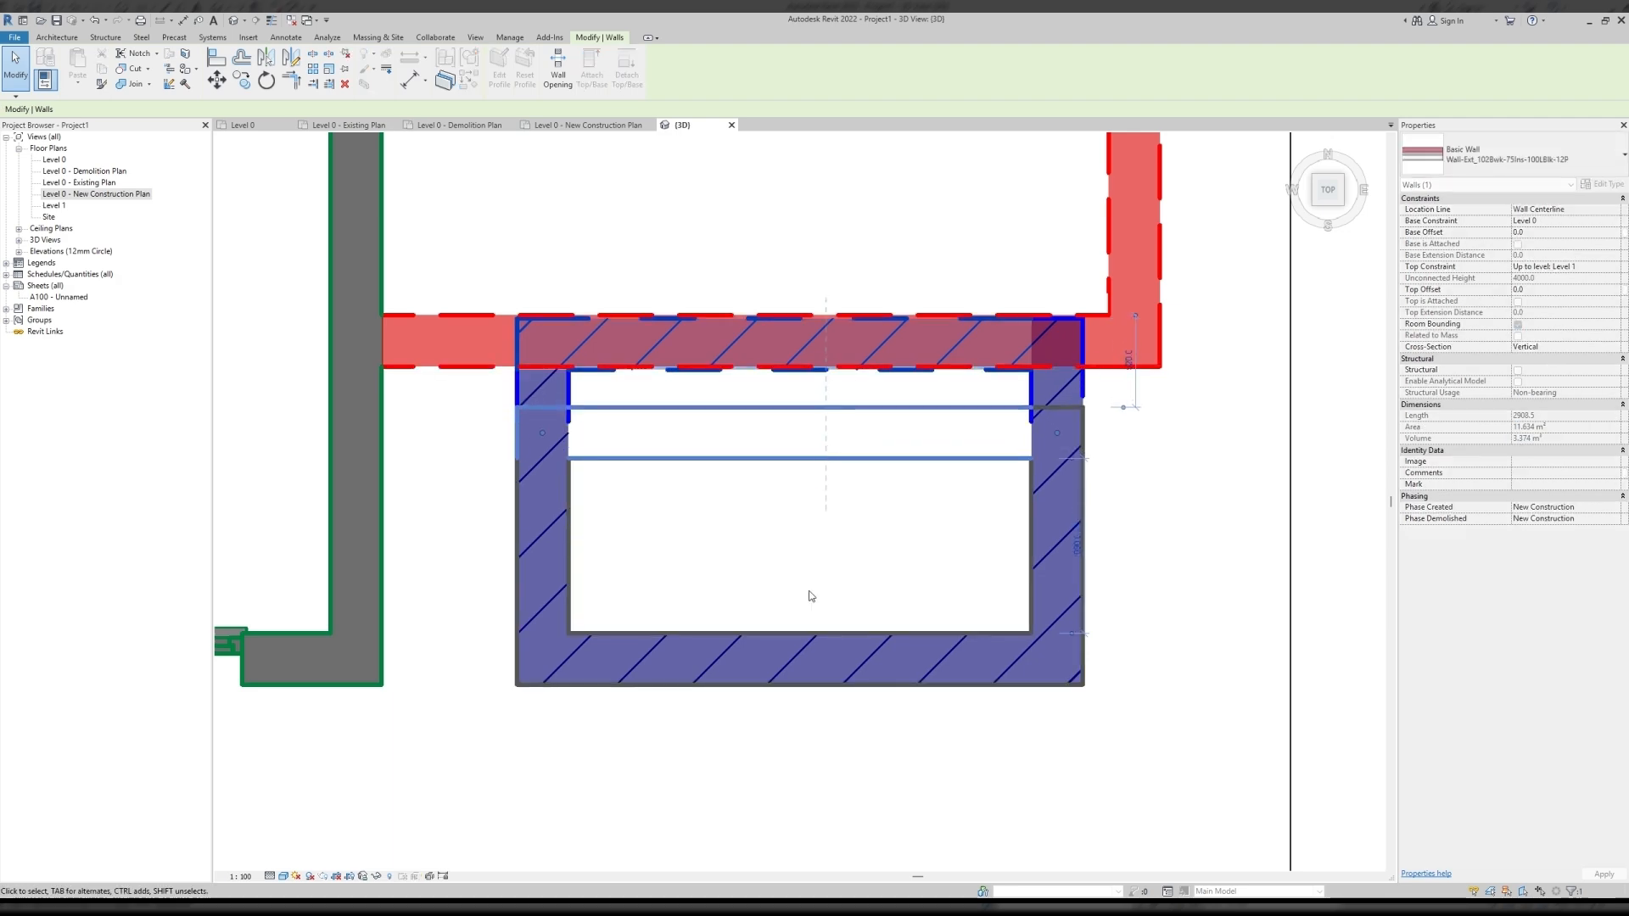
scroll(800, 536, down, 3)
click(929, 691)
shift+middle_drag(929, 696, 1254, 462)
scroll(1251, 462, down, 2)
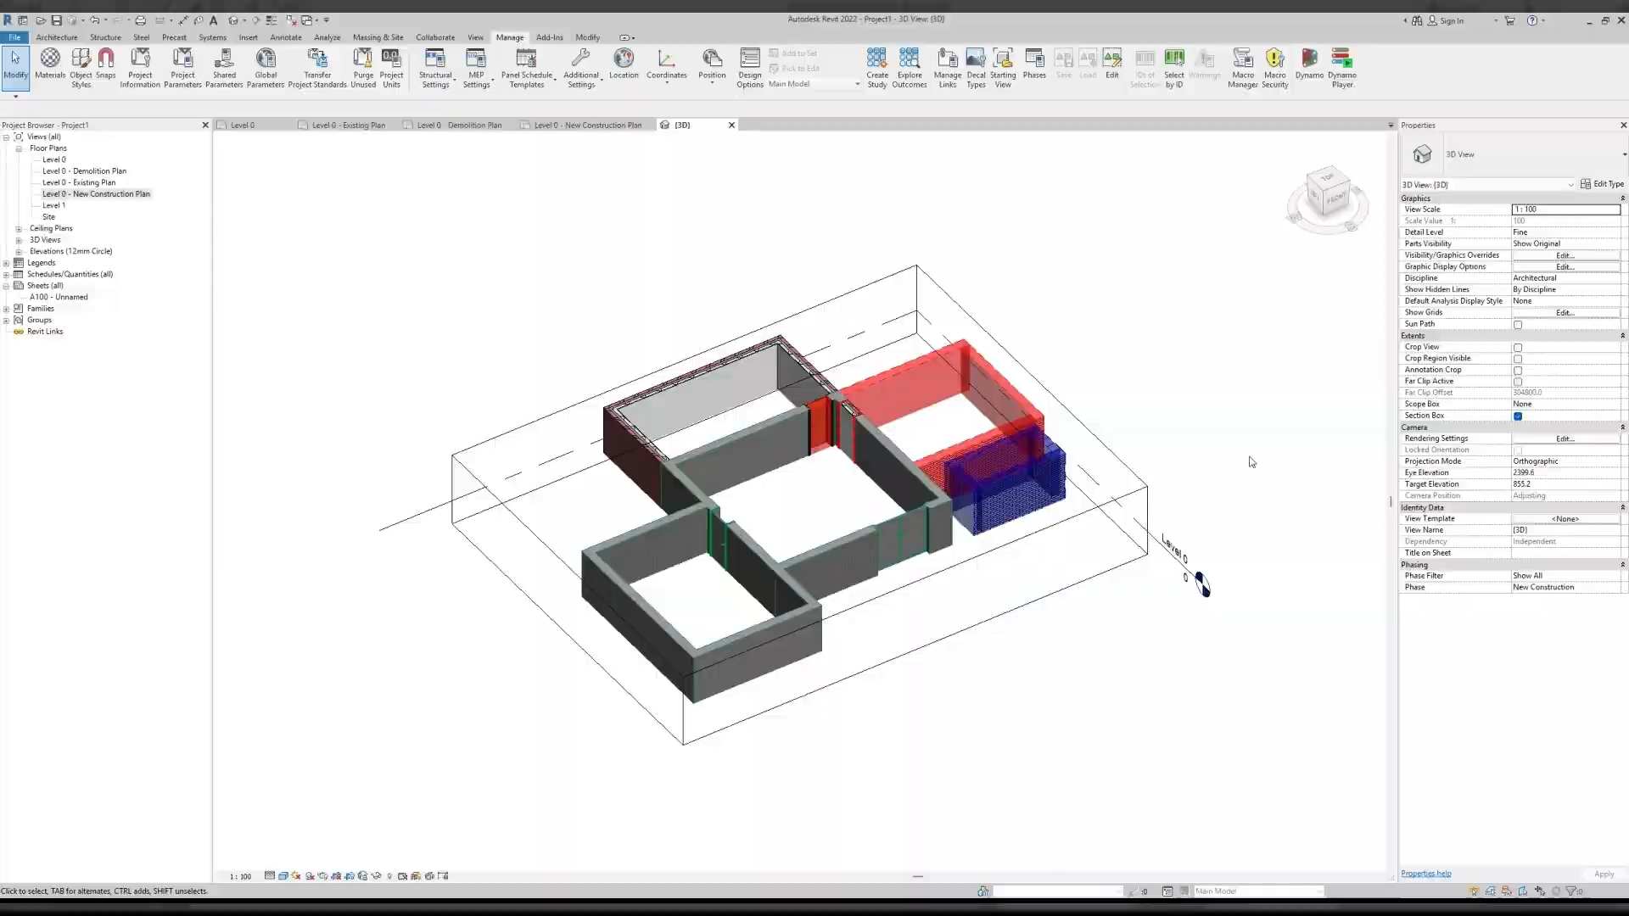